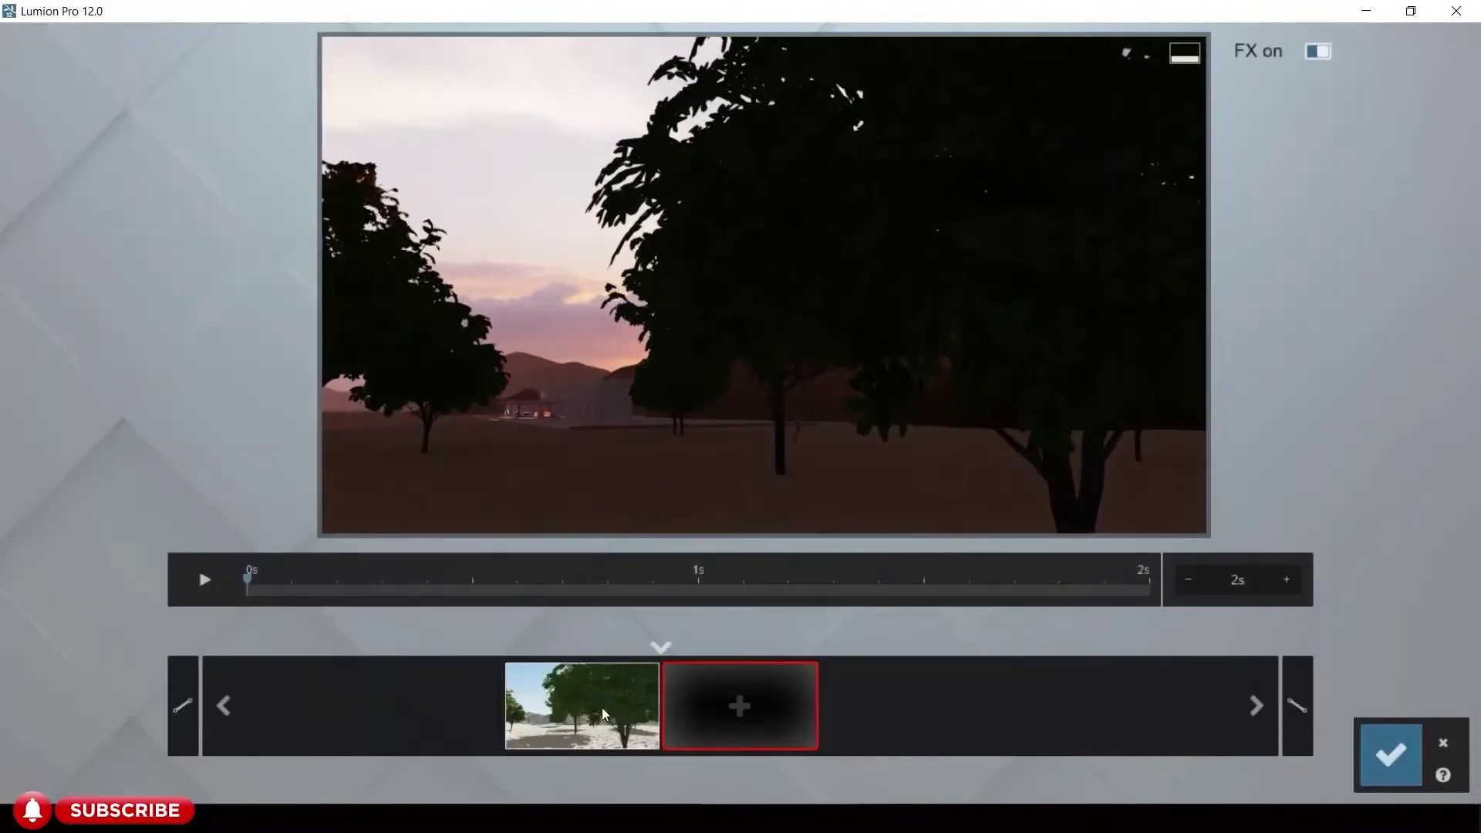
- Record camera keyframes for a movie clip that approaches the house and swings around to its pool side
{"action": "right_click_drag", "start_coordinate": [600, 394], "coordinate": [539, 447]}
{"action": "key", "text": "w"}
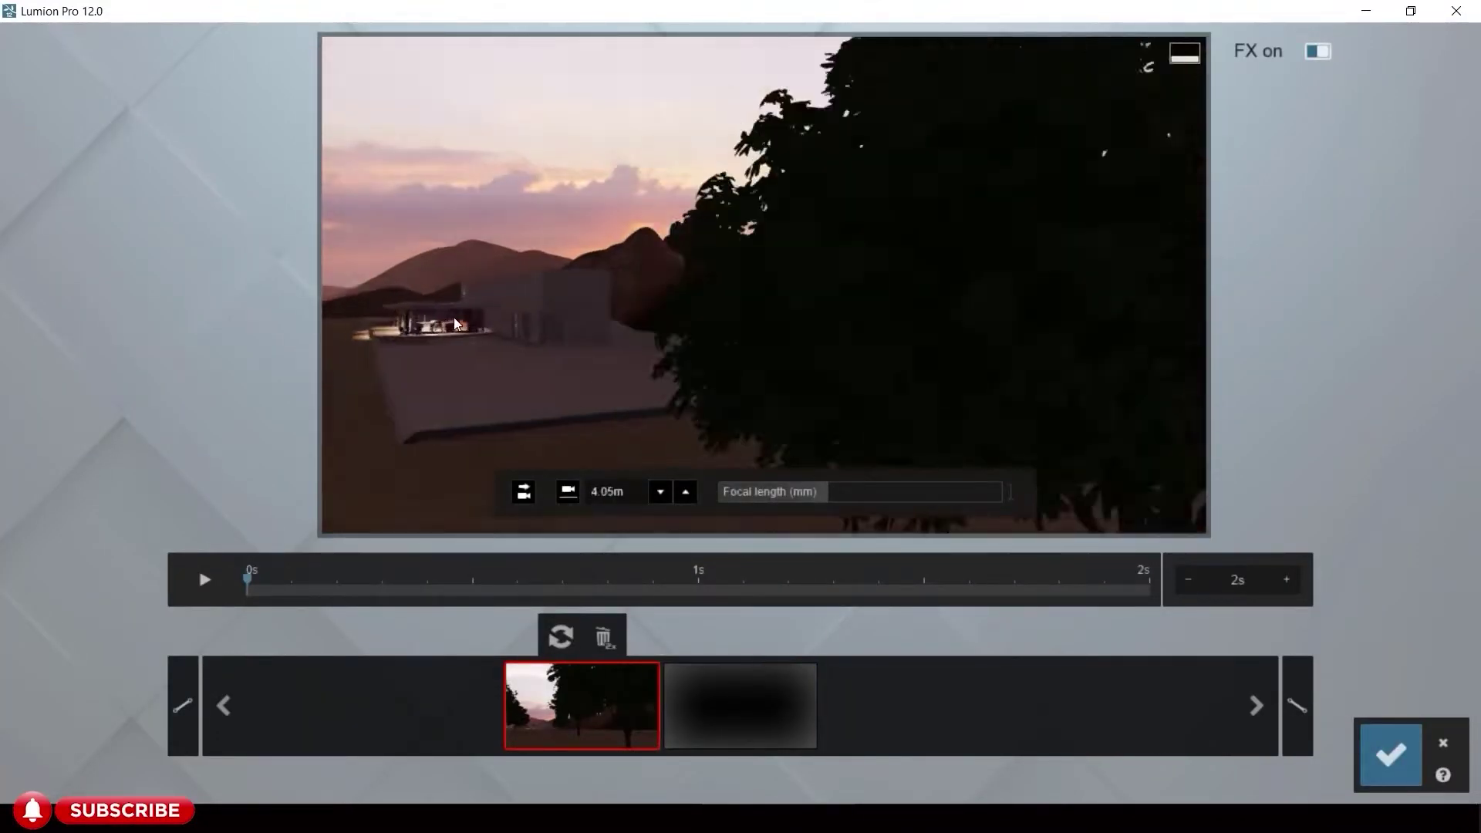
{"action": "left_click", "coordinate": [740, 706]}
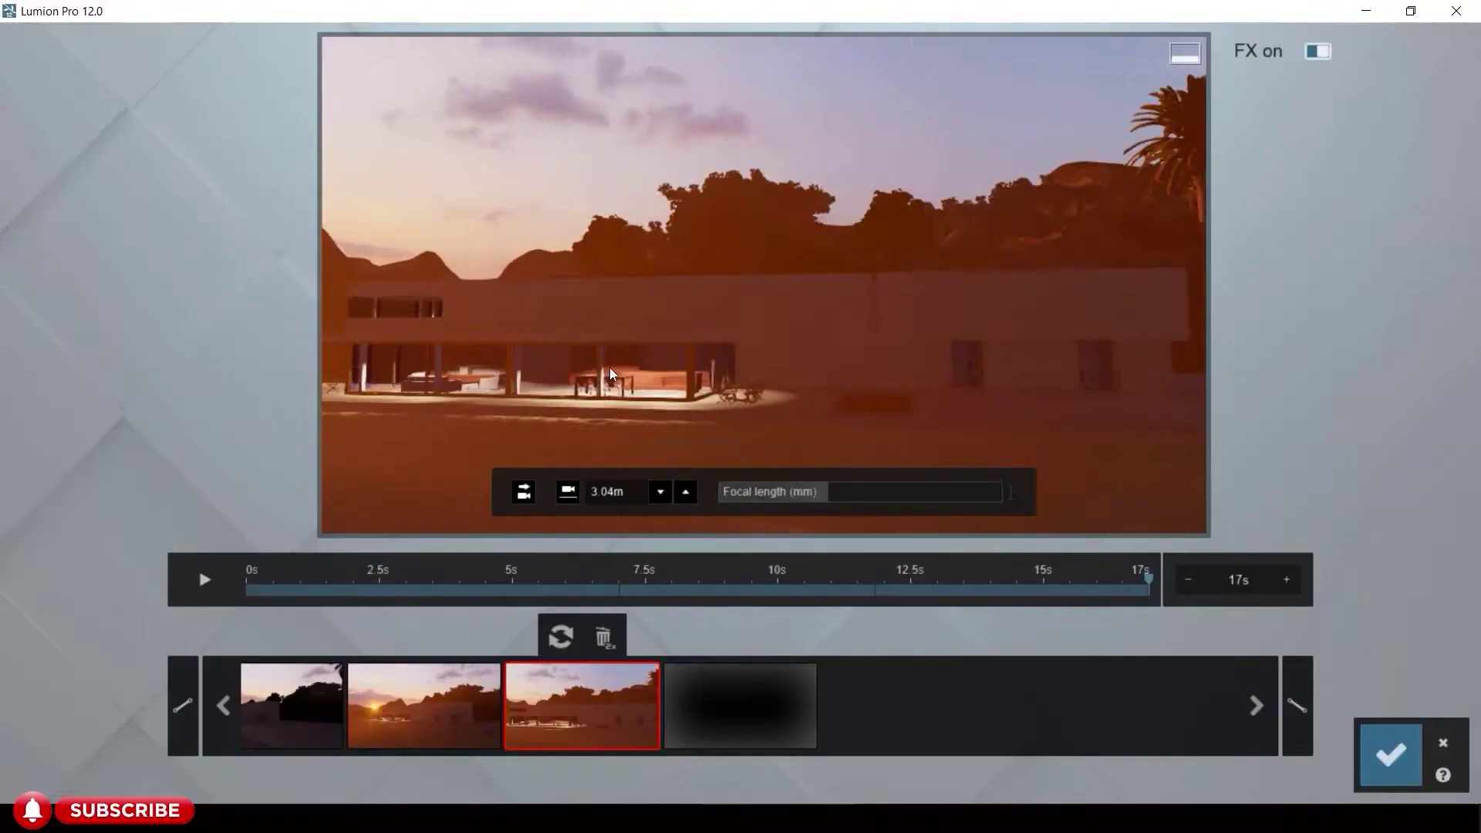
{"action": "key", "text": "a"}
{"action": "right_click_drag", "start_coordinate": [507, 284], "coordinate": [709, 371]}
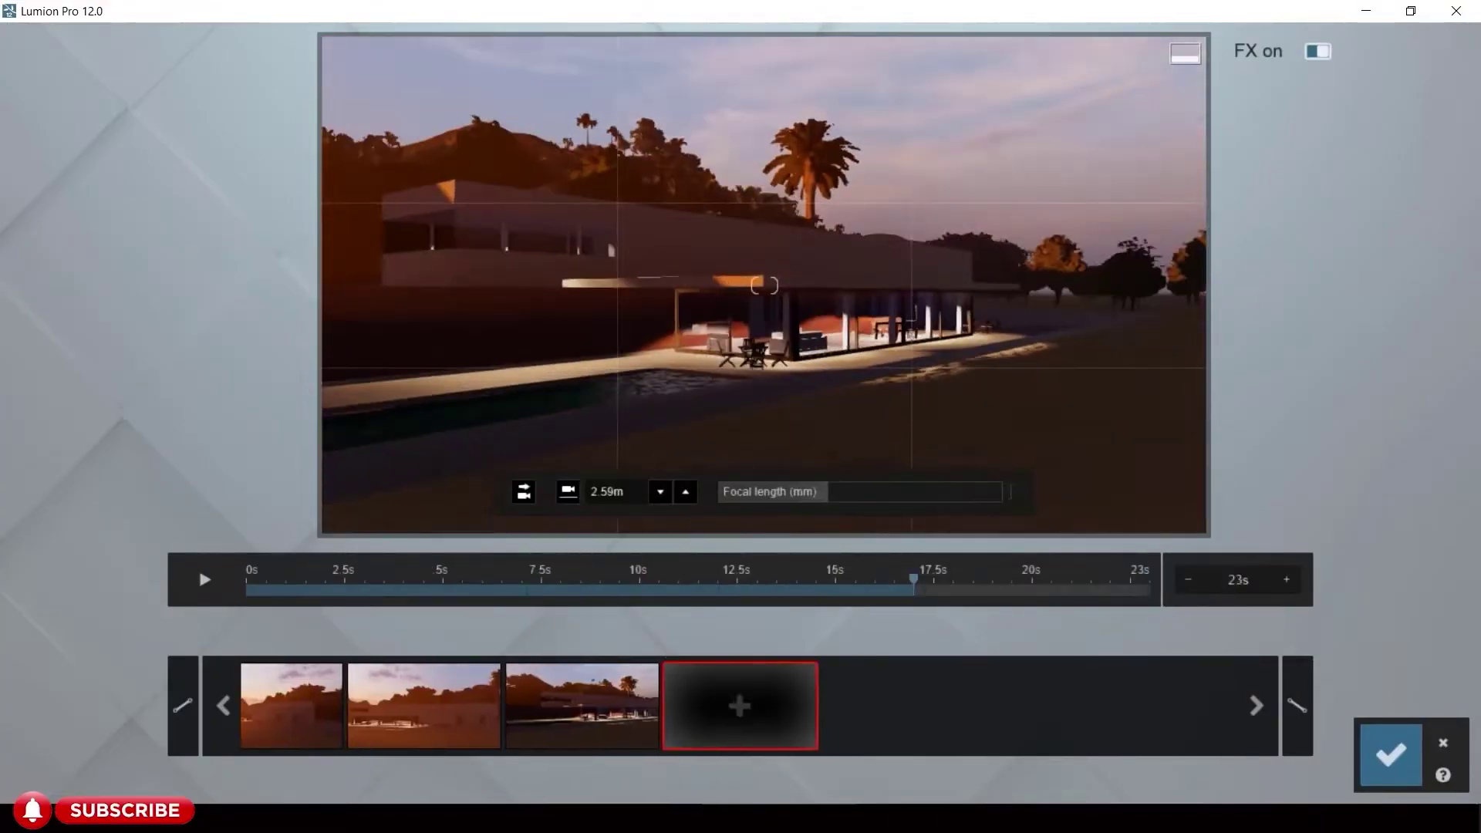
{"action": "key", "text": "s"}
{"action": "key", "text": "q"}
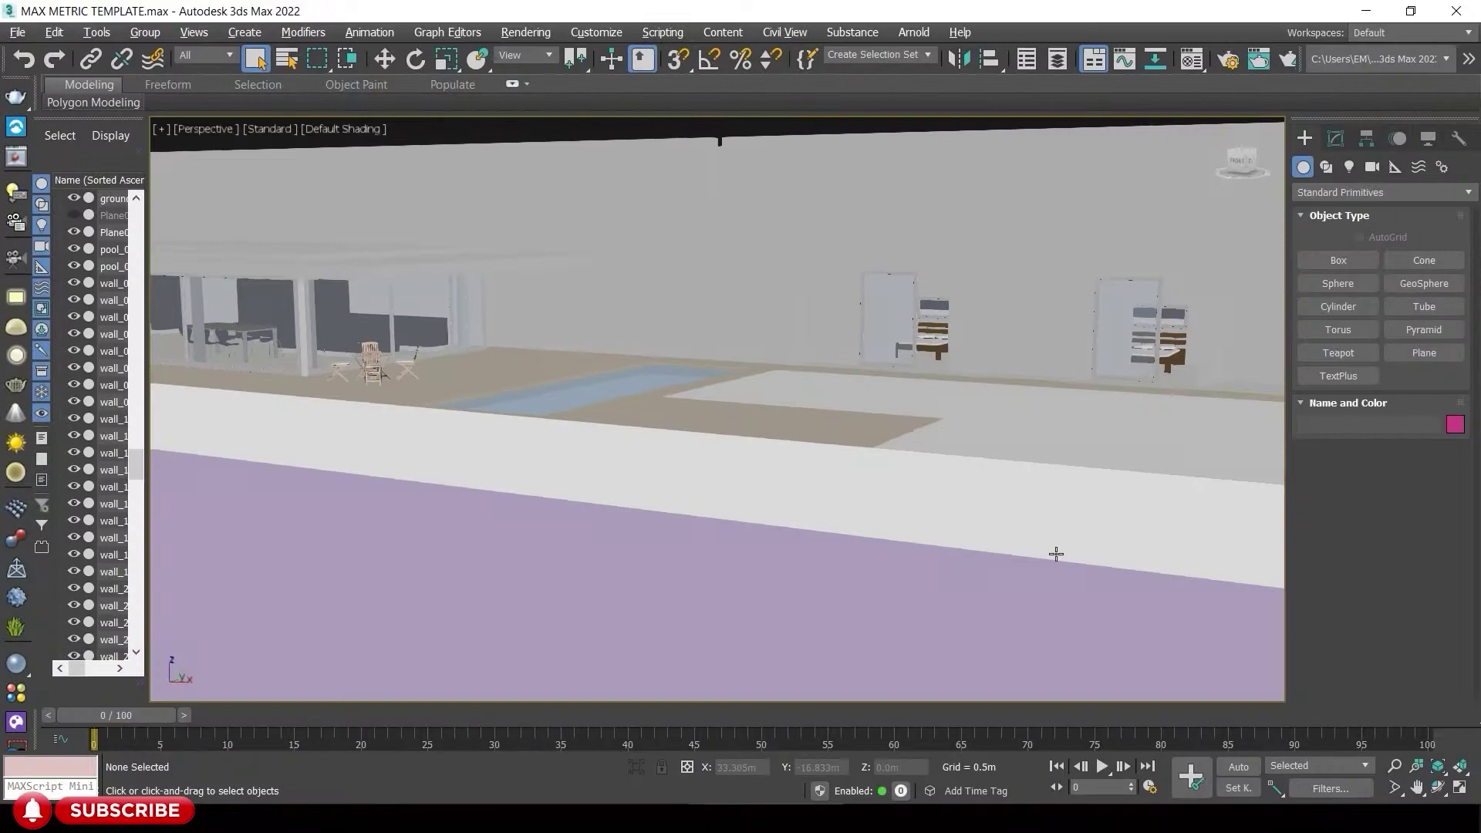
- Switch to 3ds Max and export the scene as Autodesk FBX file MODEL 17 1 in the EXTERIOR MODELS FBX folder
{"action": "left_click", "coordinate": [19, 33]}
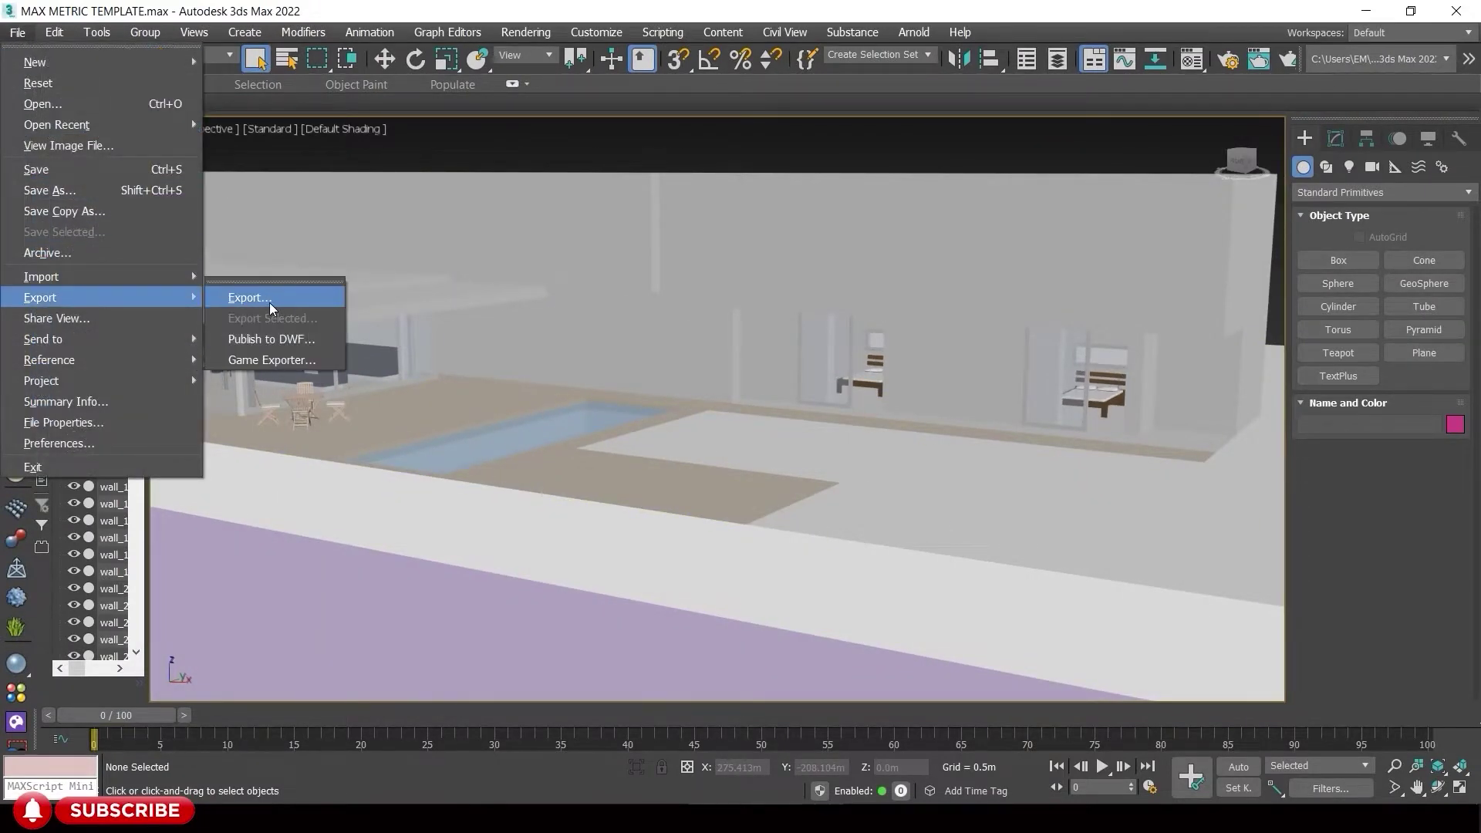
{"action": "left_click", "coordinate": [270, 301]}
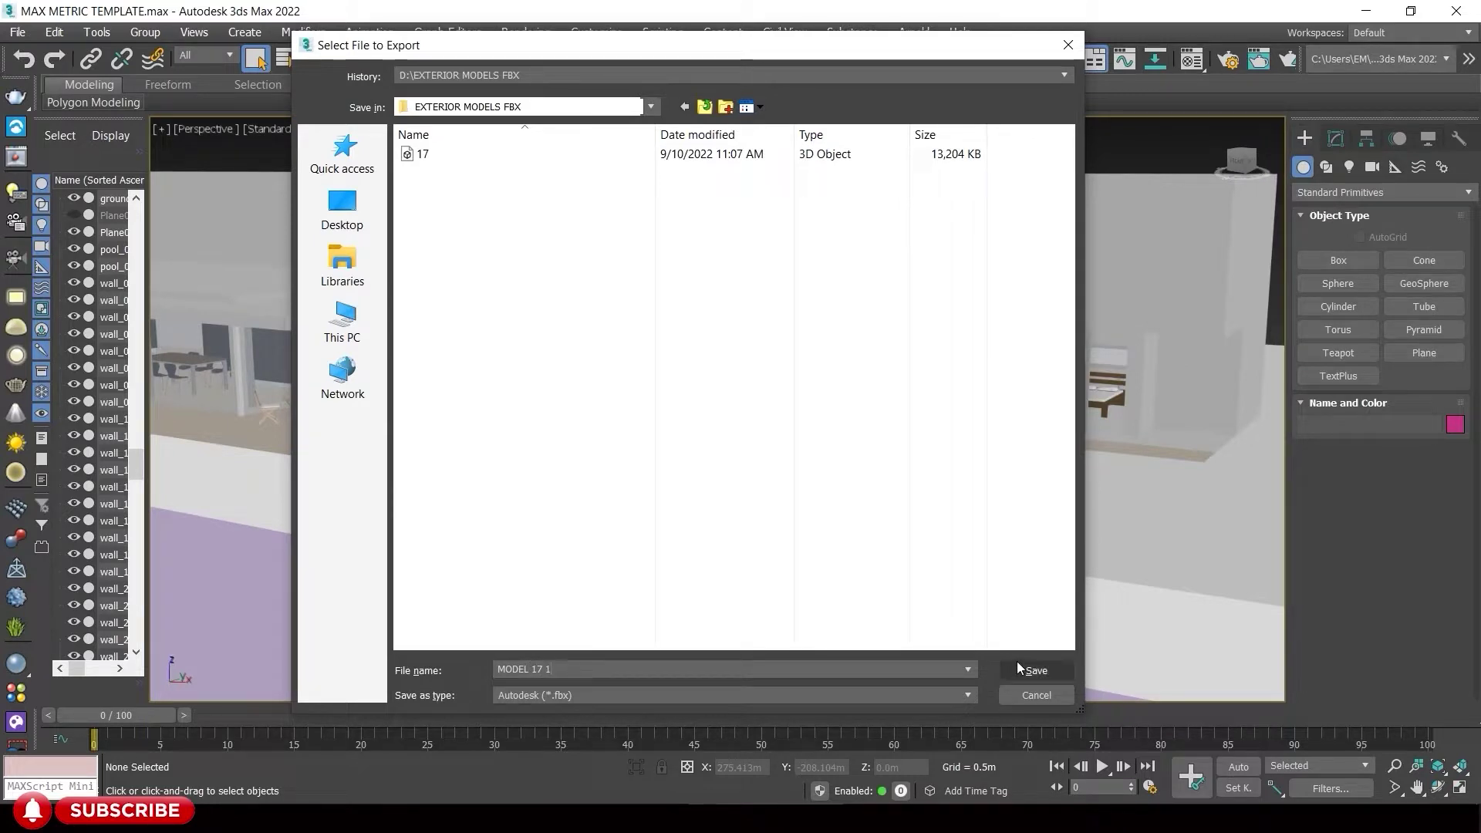
{"action": "left_click", "coordinate": [966, 690]}
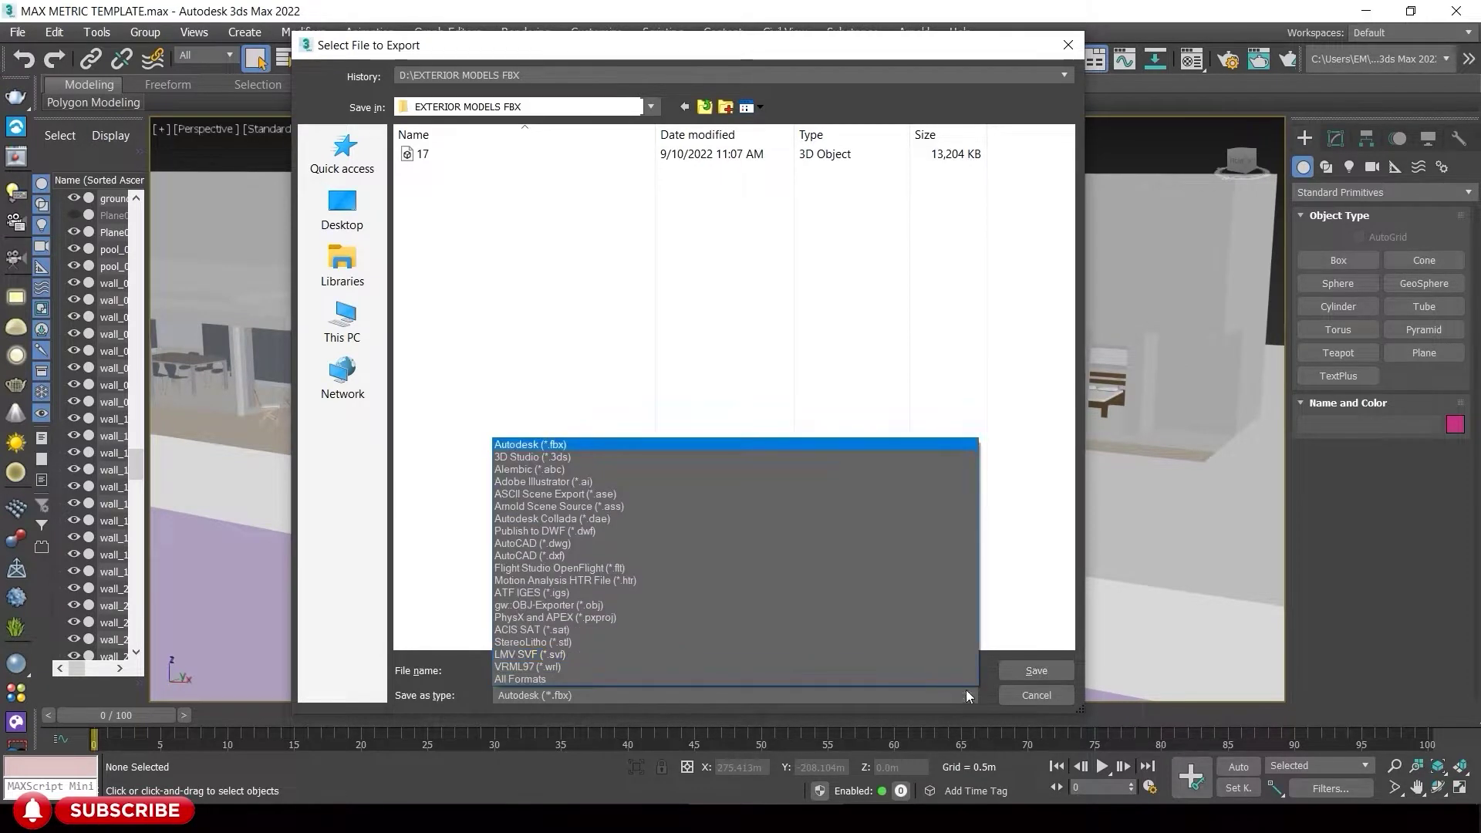
{"action": "left_click", "coordinate": [612, 447]}
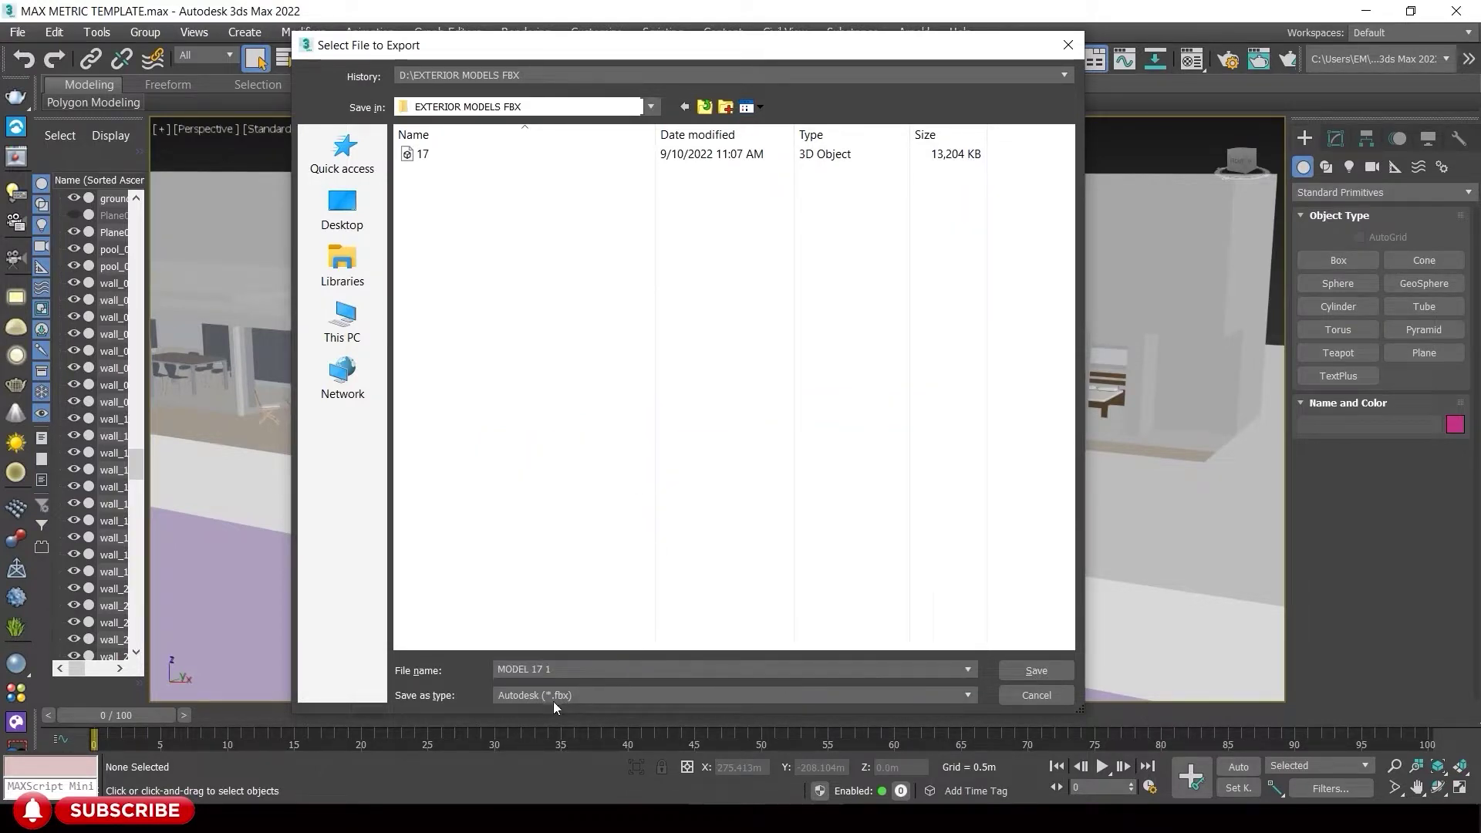
{"action": "left_click", "coordinate": [1036, 671]}
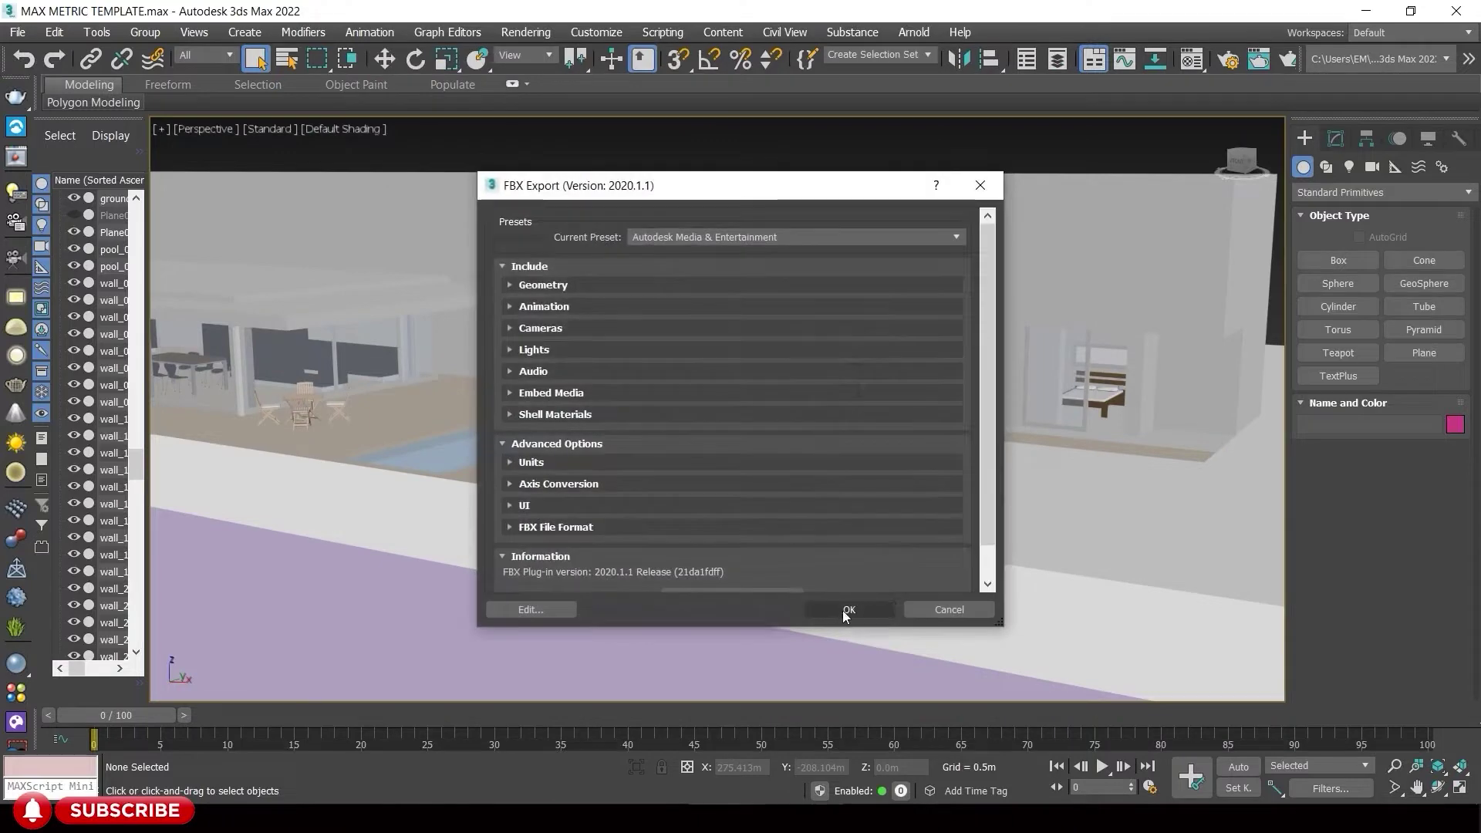
{"action": "left_click", "coordinate": [843, 610]}
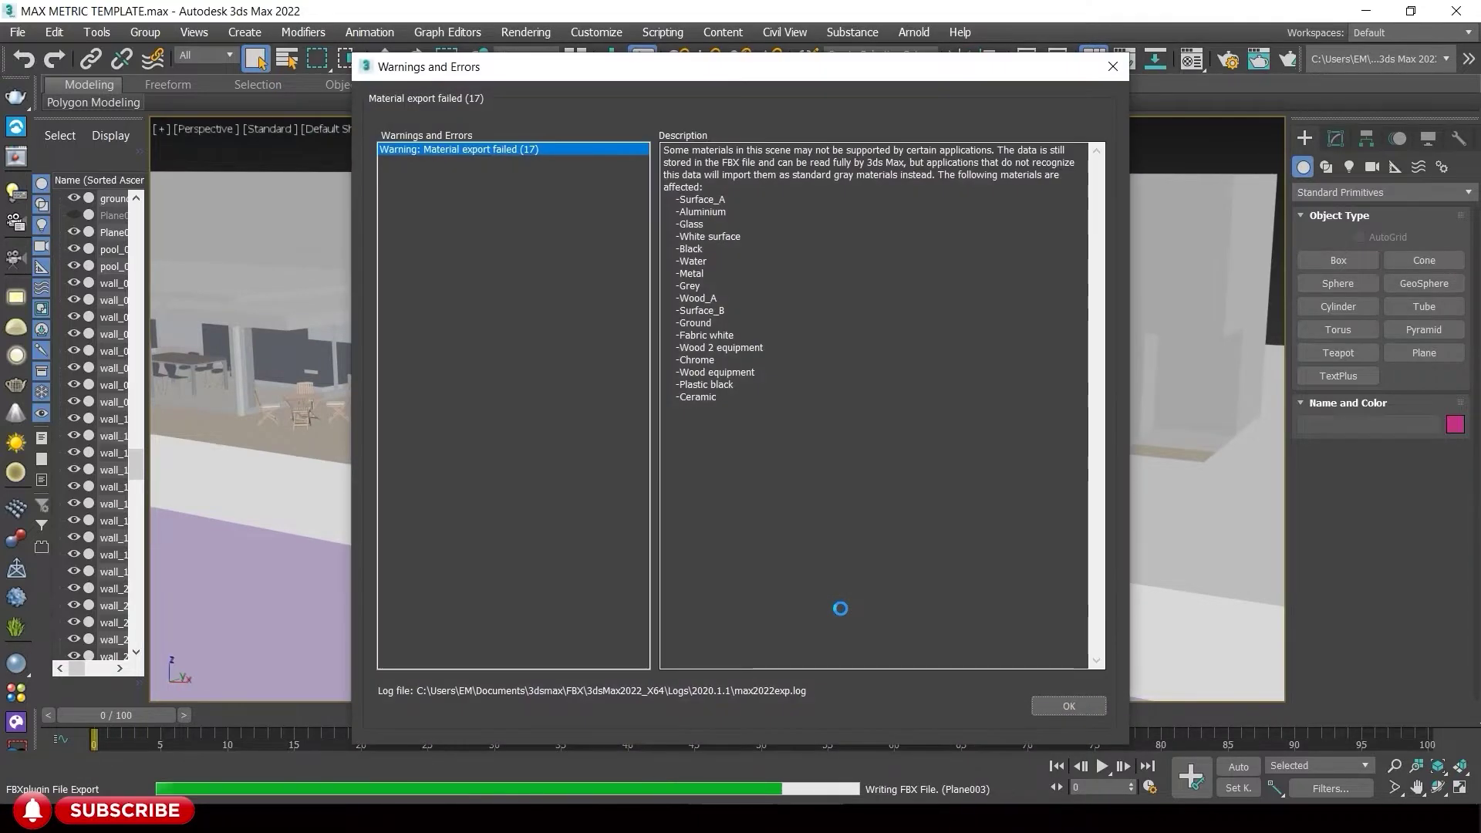
{"action": "left_click", "coordinate": [1069, 707]}
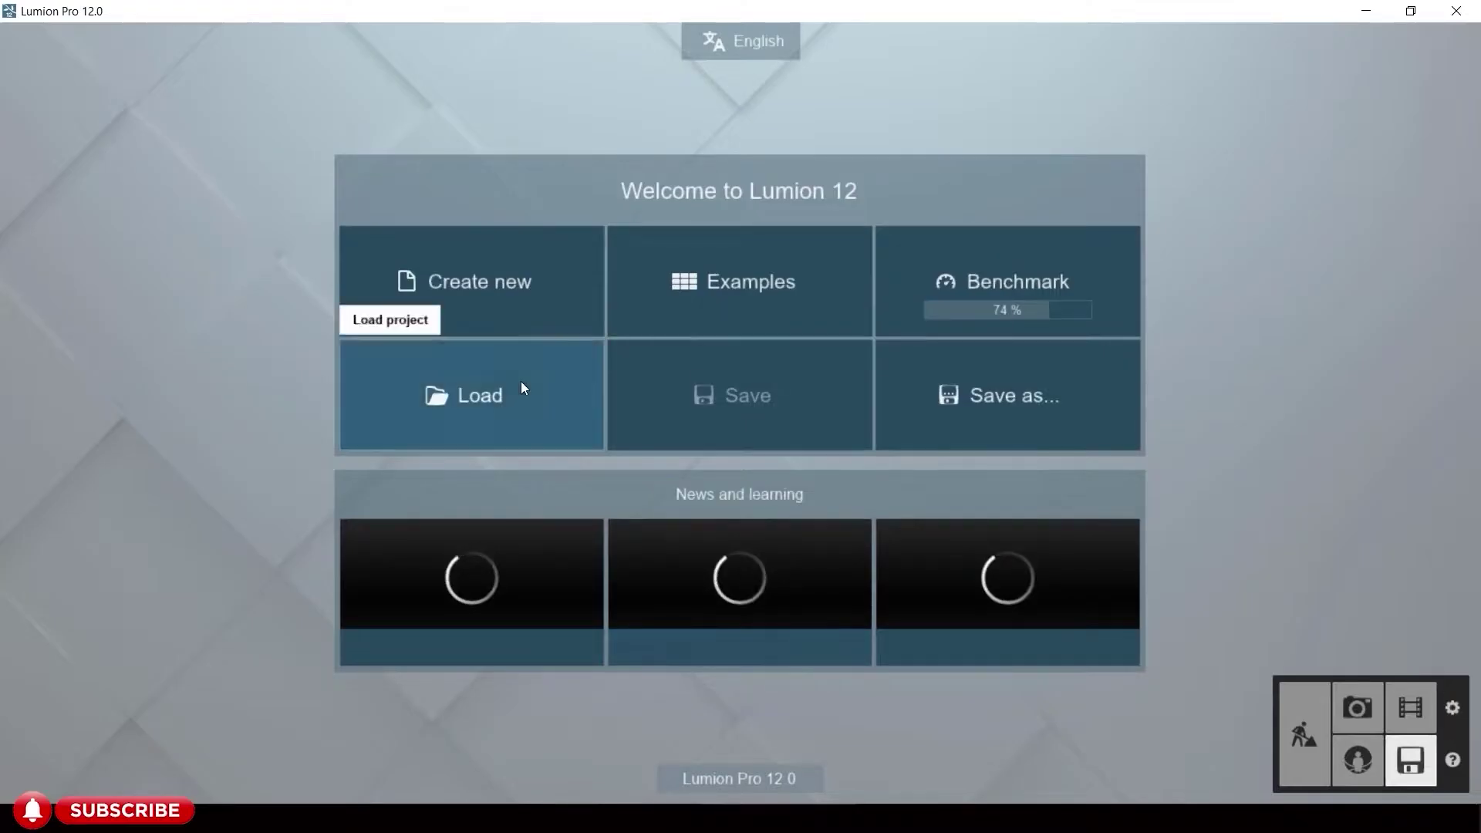
- Switch to Lumion and create a new project from the Beach environment template
{"action": "left_click", "coordinate": [517, 290]}
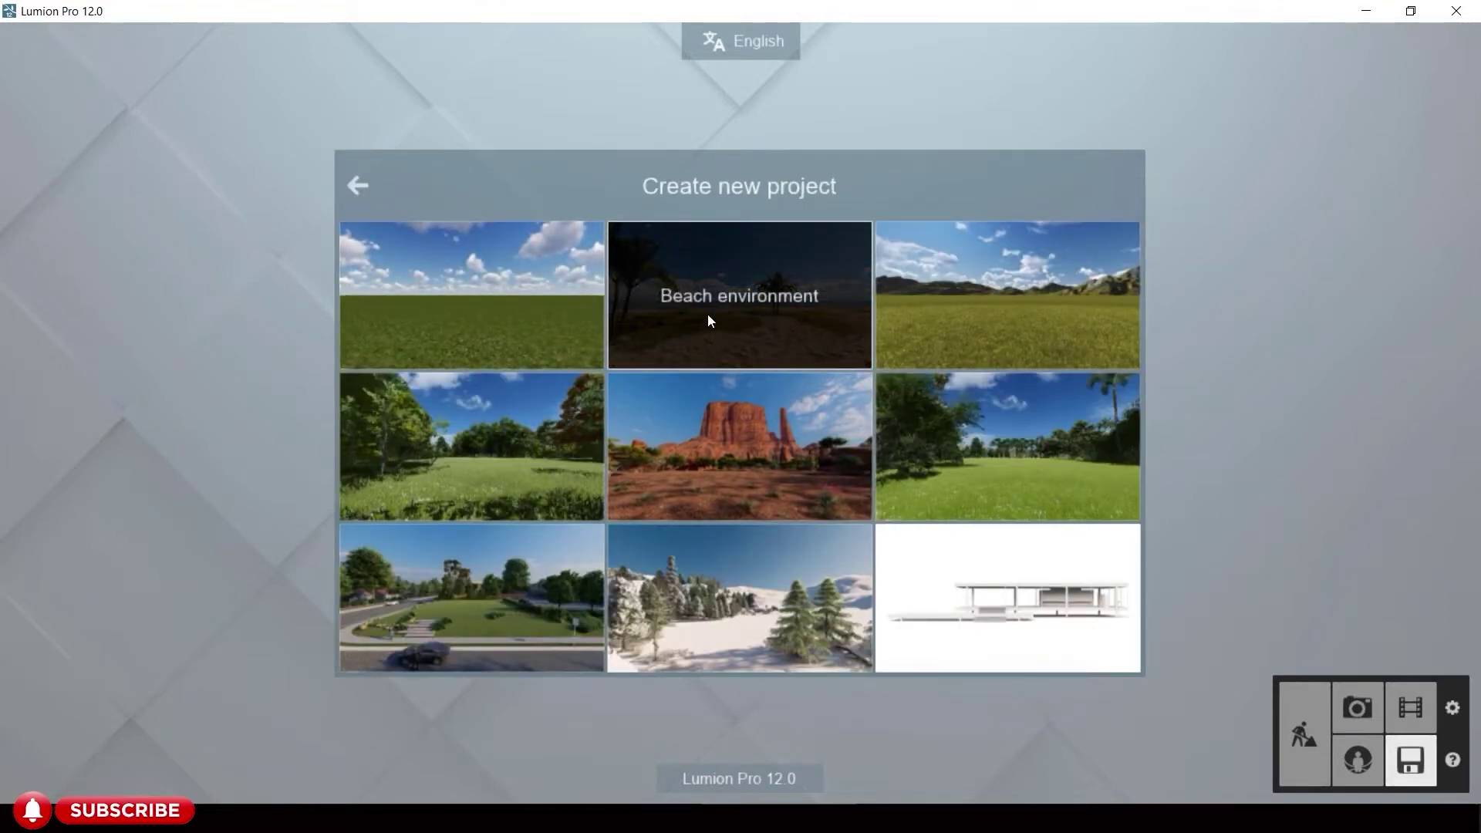
{"action": "left_click", "coordinate": [772, 280]}
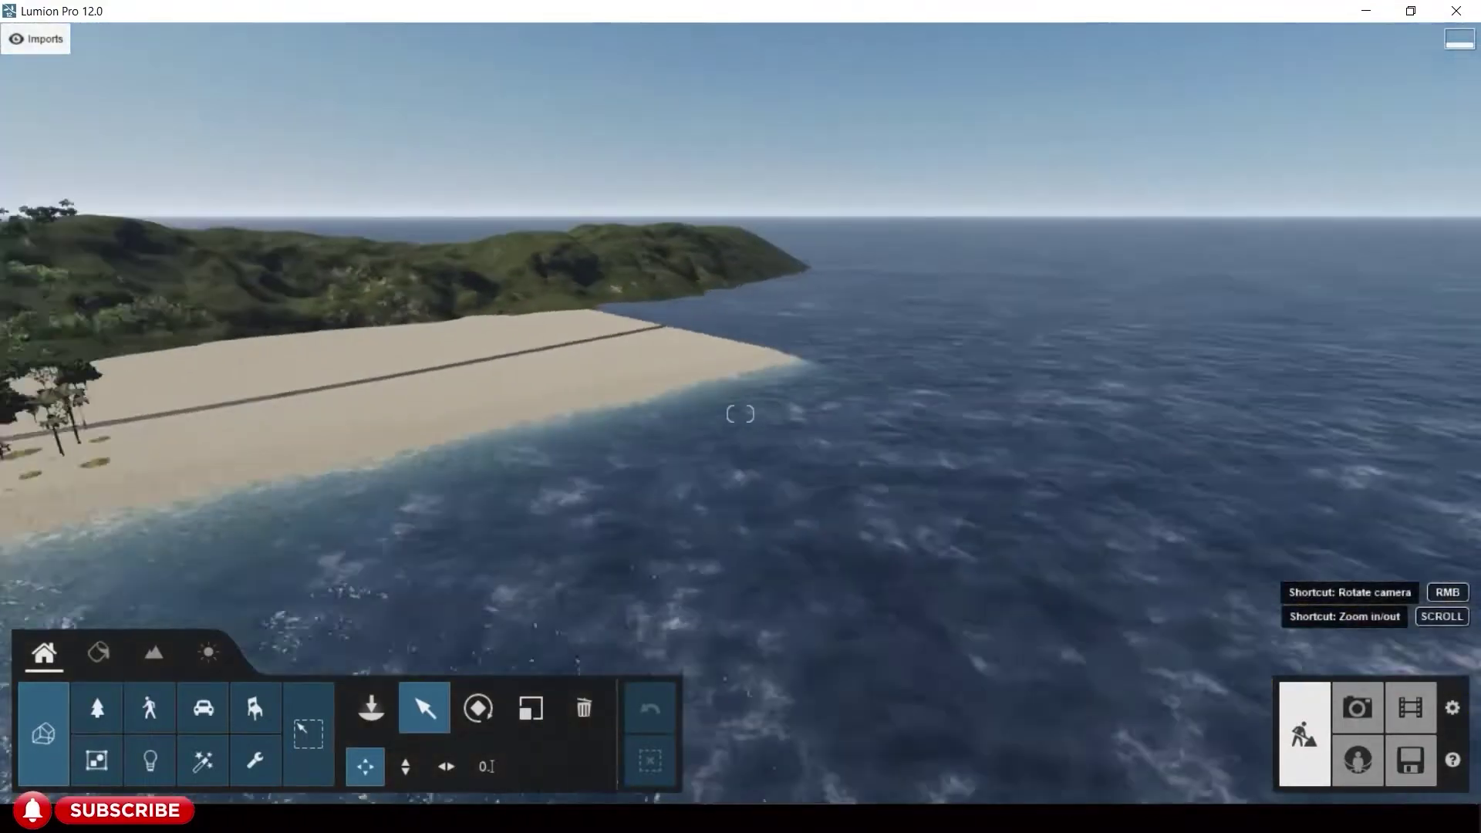
{"action": "right_click_drag", "start_coordinate": [741, 417], "coordinate": [308, 360]}
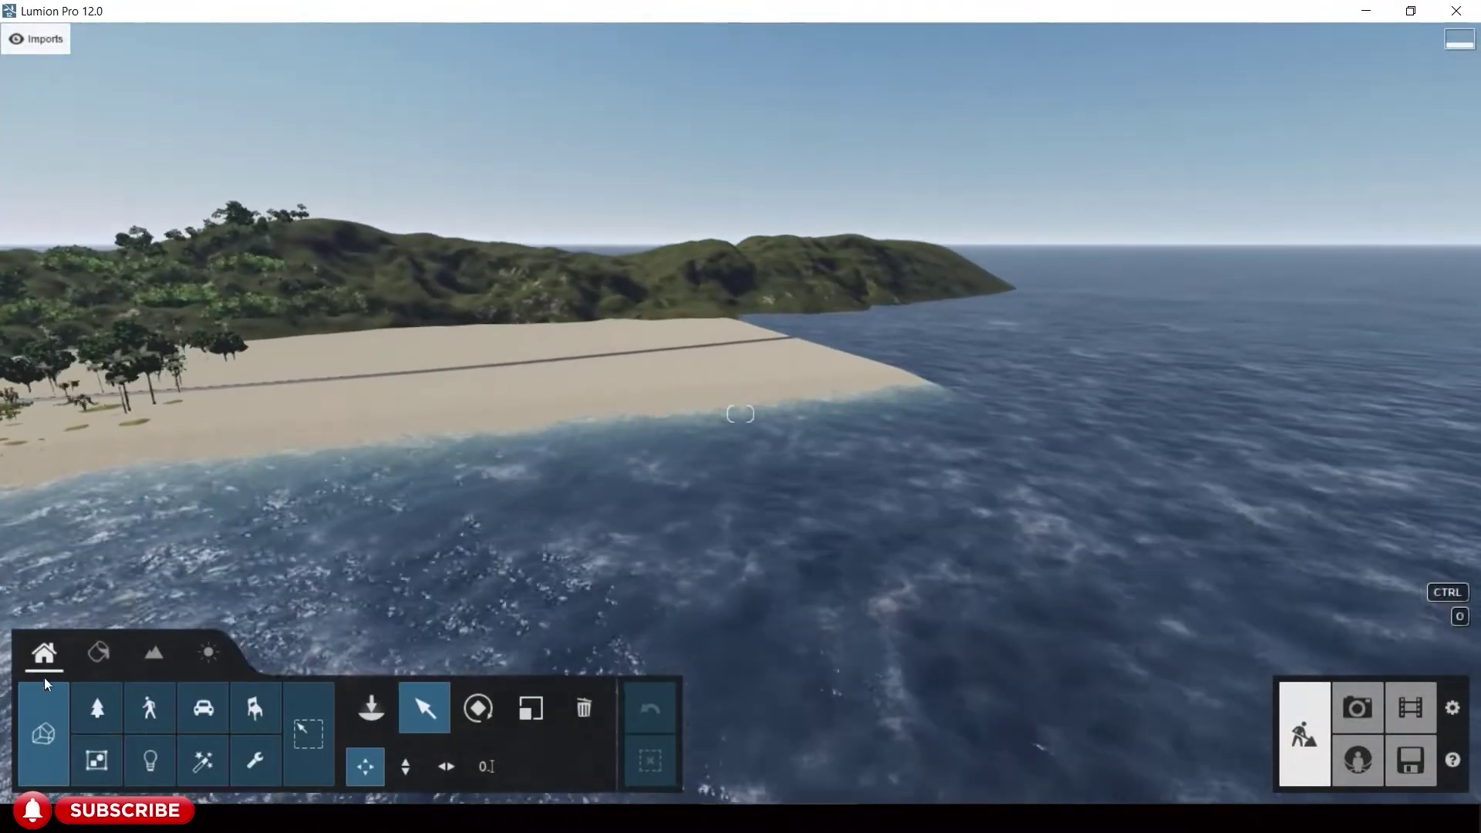
- Import MODEL 17 1.fbx into the main category with its default settings and place it on the beach
{"action": "left_click", "coordinate": [374, 708]}
{"action": "left_click", "coordinate": [81, 125]}
{"action": "key", "text": "Return"}
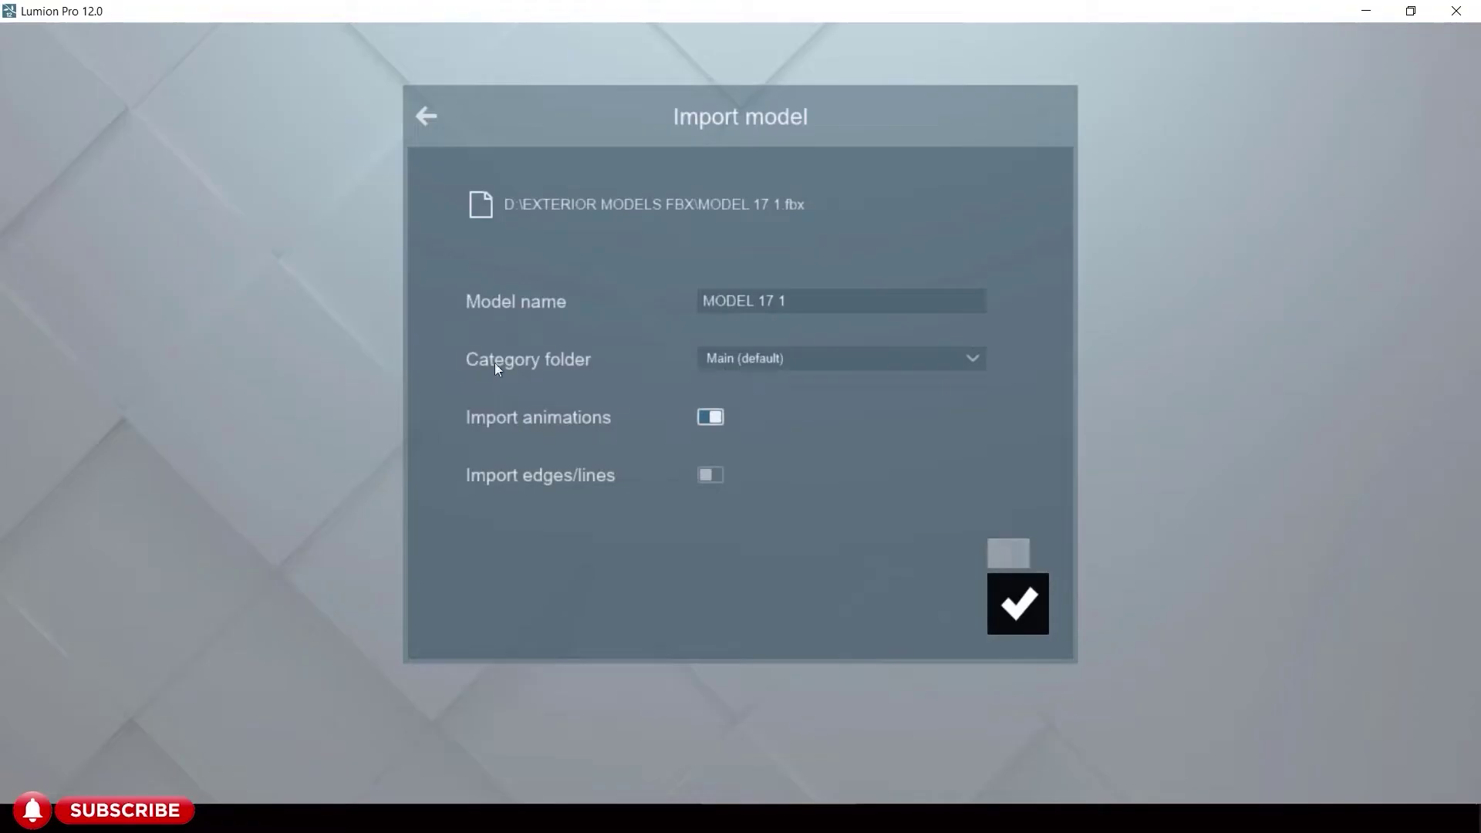
{"action": "left_click", "coordinate": [1019, 604]}
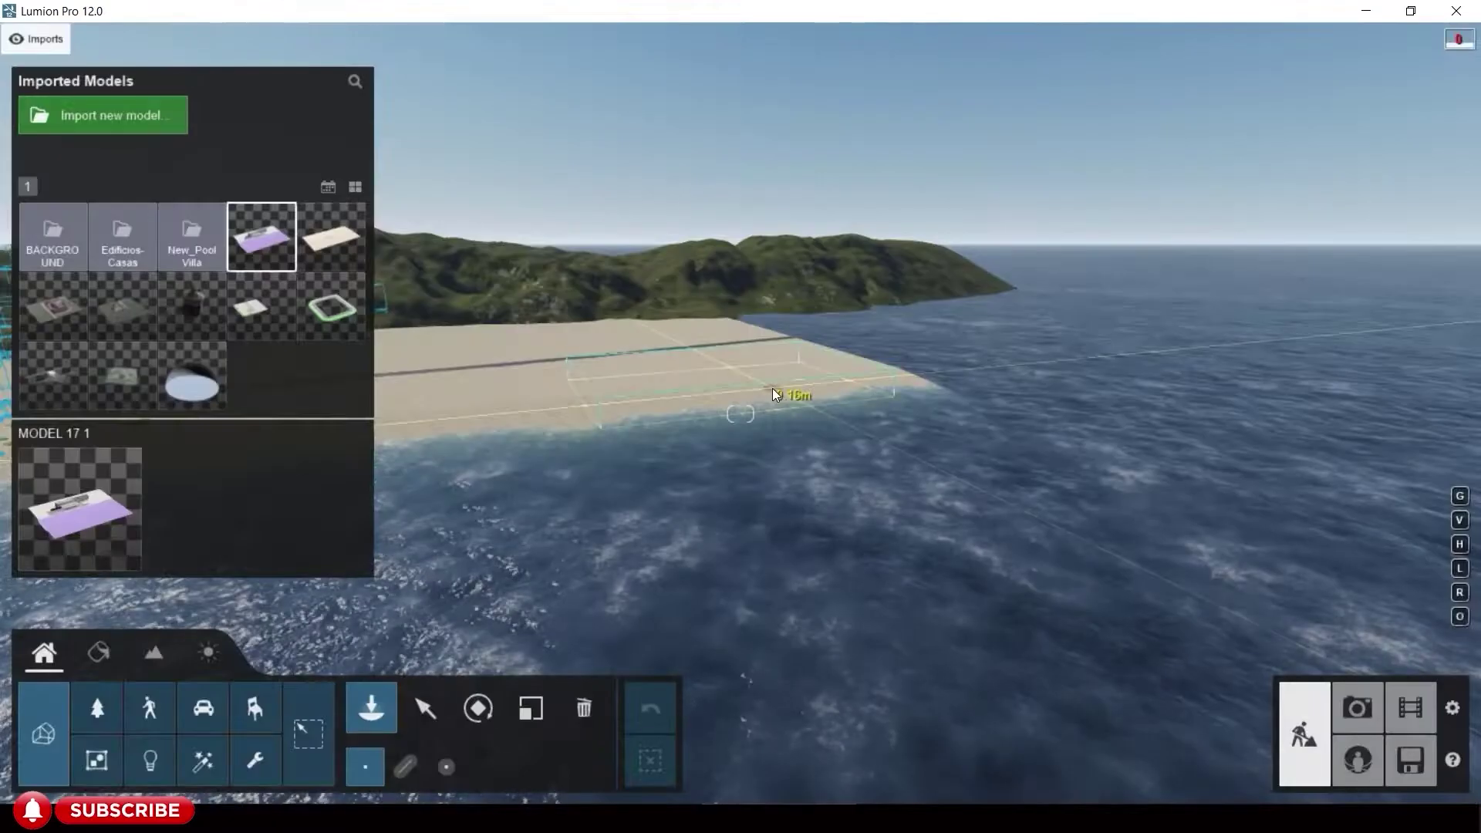
{"action": "left_click", "coordinate": [580, 382]}
- Select the imported house model and move it along the beach beside the road
{"action": "left_click", "coordinate": [425, 709]}
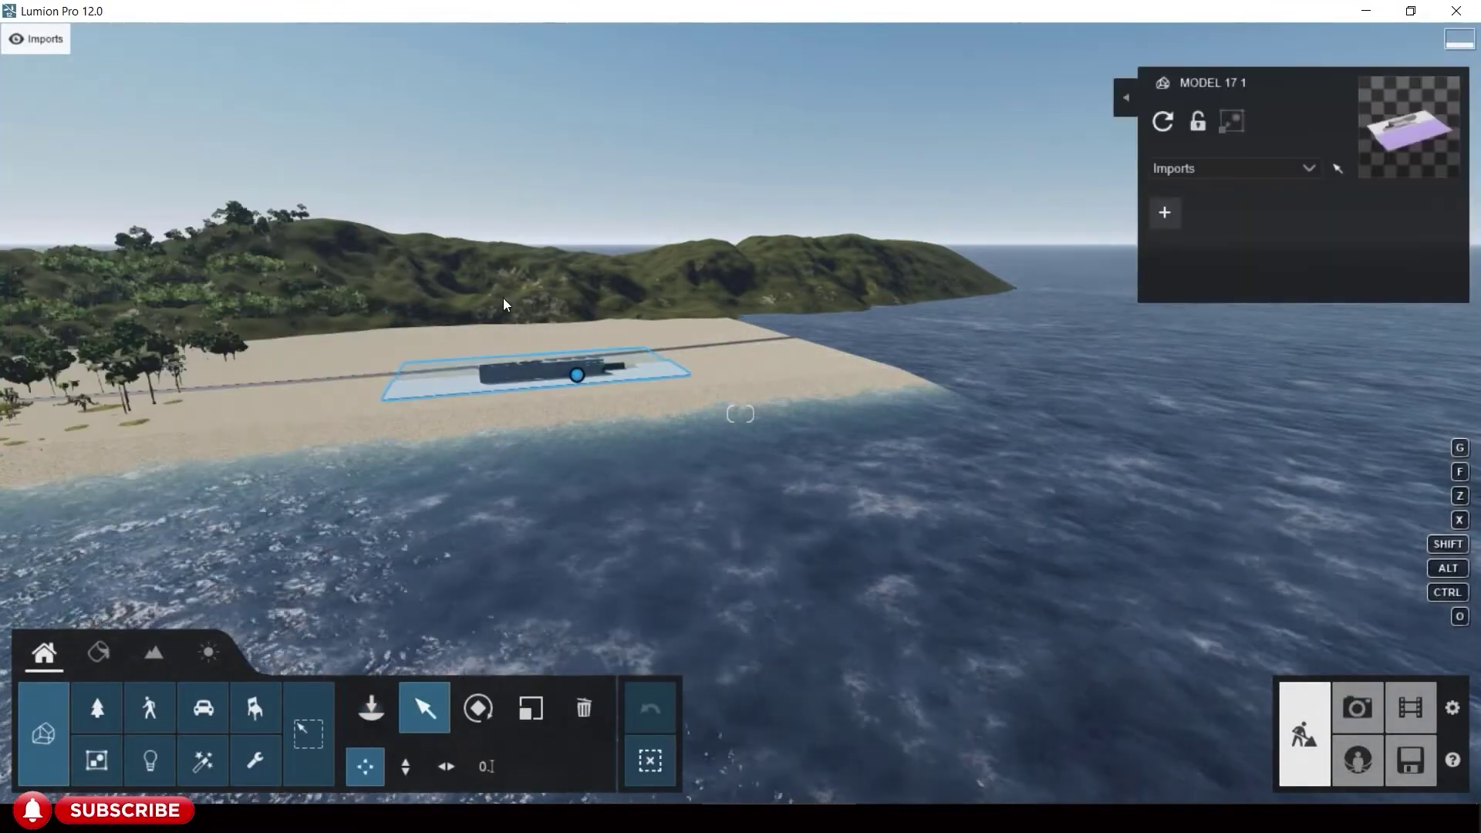
{"action": "scroll", "coordinate": [423, 376], "scroll_direction": "up", "scroll_amount": 3}
{"action": "key", "text": "o"}
{"action": "right_click_drag", "start_coordinate": [423, 376], "coordinate": [293, 427]}
{"action": "key", "text": "a"}
{"action": "left_click_drag", "start_coordinate": [984, 506], "coordinate": [220, 212]}
{"action": "key", "text": "w"}
{"action": "right_click_drag", "start_coordinate": [220, 212], "coordinate": [324, 231]}
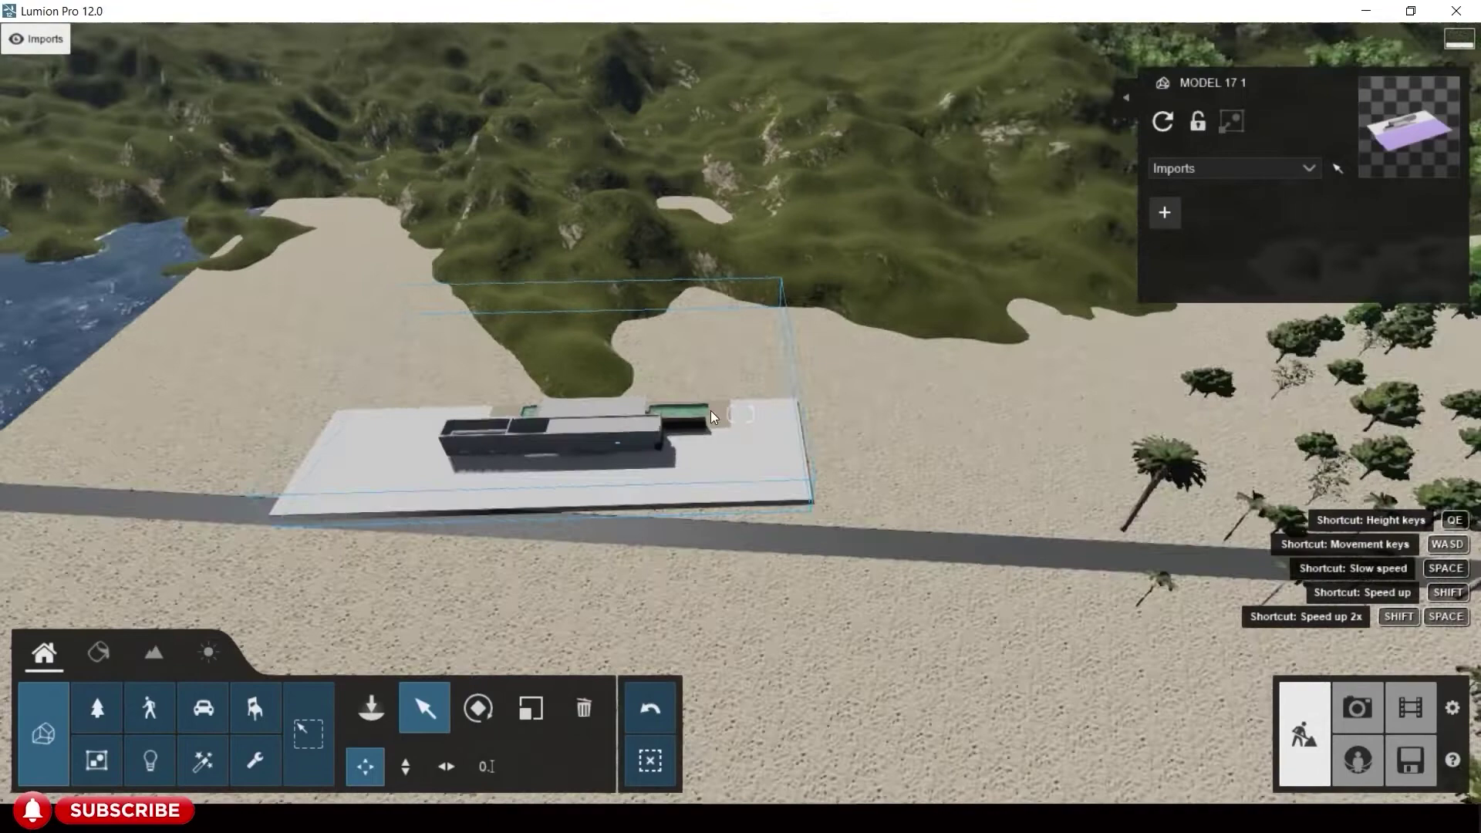
{"action": "left_click_drag", "start_coordinate": [618, 443], "coordinate": [941, 579]}
- Adjust the house model's height relative to the sand beside the road
{"action": "key", "text": "s"}
{"action": "key", "text": "o"}
{"action": "right_click_drag", "start_coordinate": [890, 694], "coordinate": [818, 470]}
{"action": "key", "text": "w"}
{"action": "key", "text": "w"}
{"action": "left_click", "coordinate": [409, 770]}
{"action": "left_click_drag", "start_coordinate": [661, 294], "coordinate": [887, 262]}
{"action": "left_click", "coordinate": [479, 709]}
{"action": "key", "text": "s"}
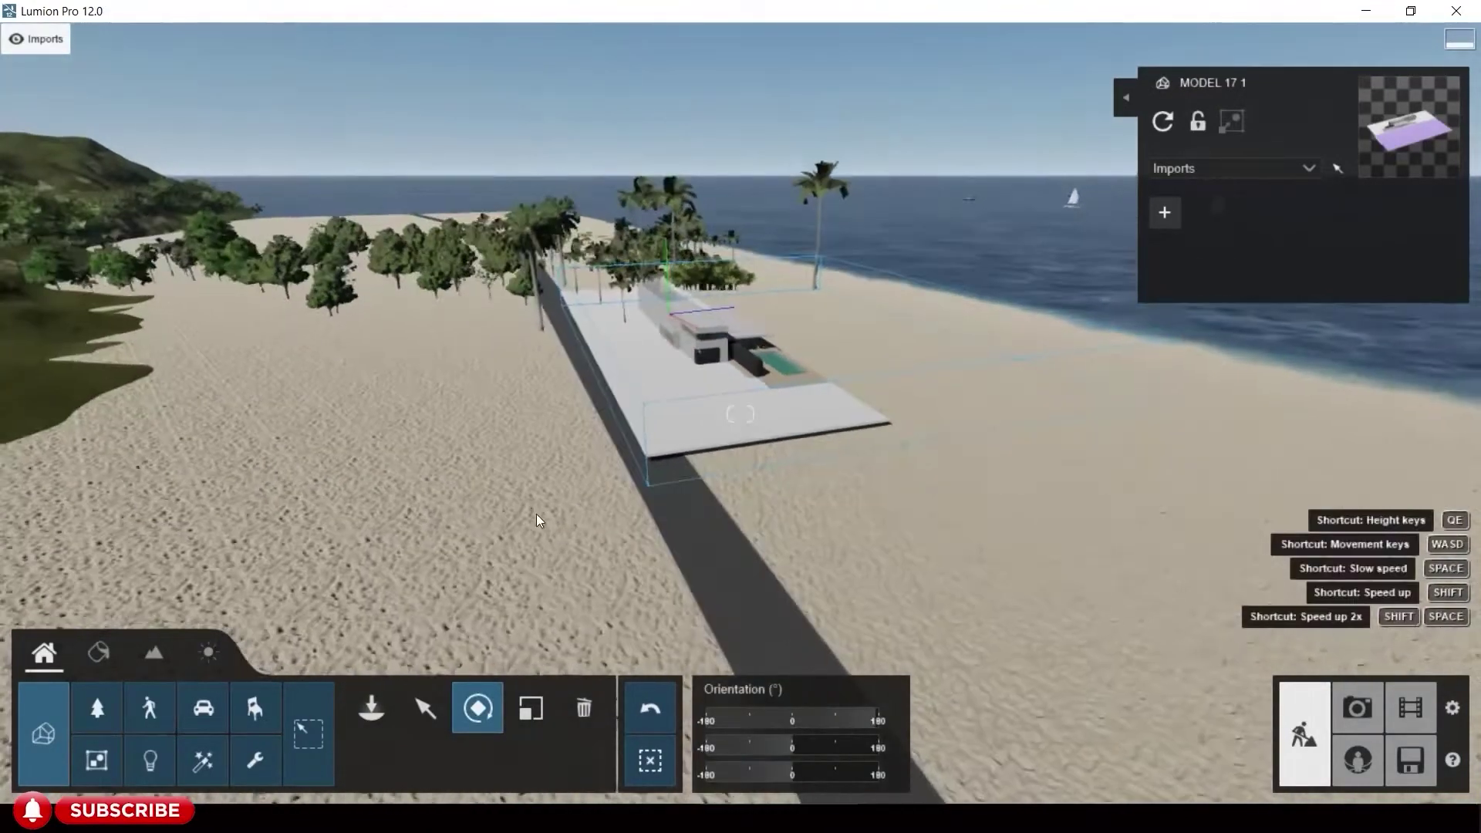
- Move the house model about 71 m across the road to the side of the green hills
{"action": "left_click", "coordinate": [424, 708]}
{"action": "left_click", "coordinate": [365, 766]}
{"action": "left_click_drag", "start_coordinate": [705, 365], "coordinate": [291, 423]}
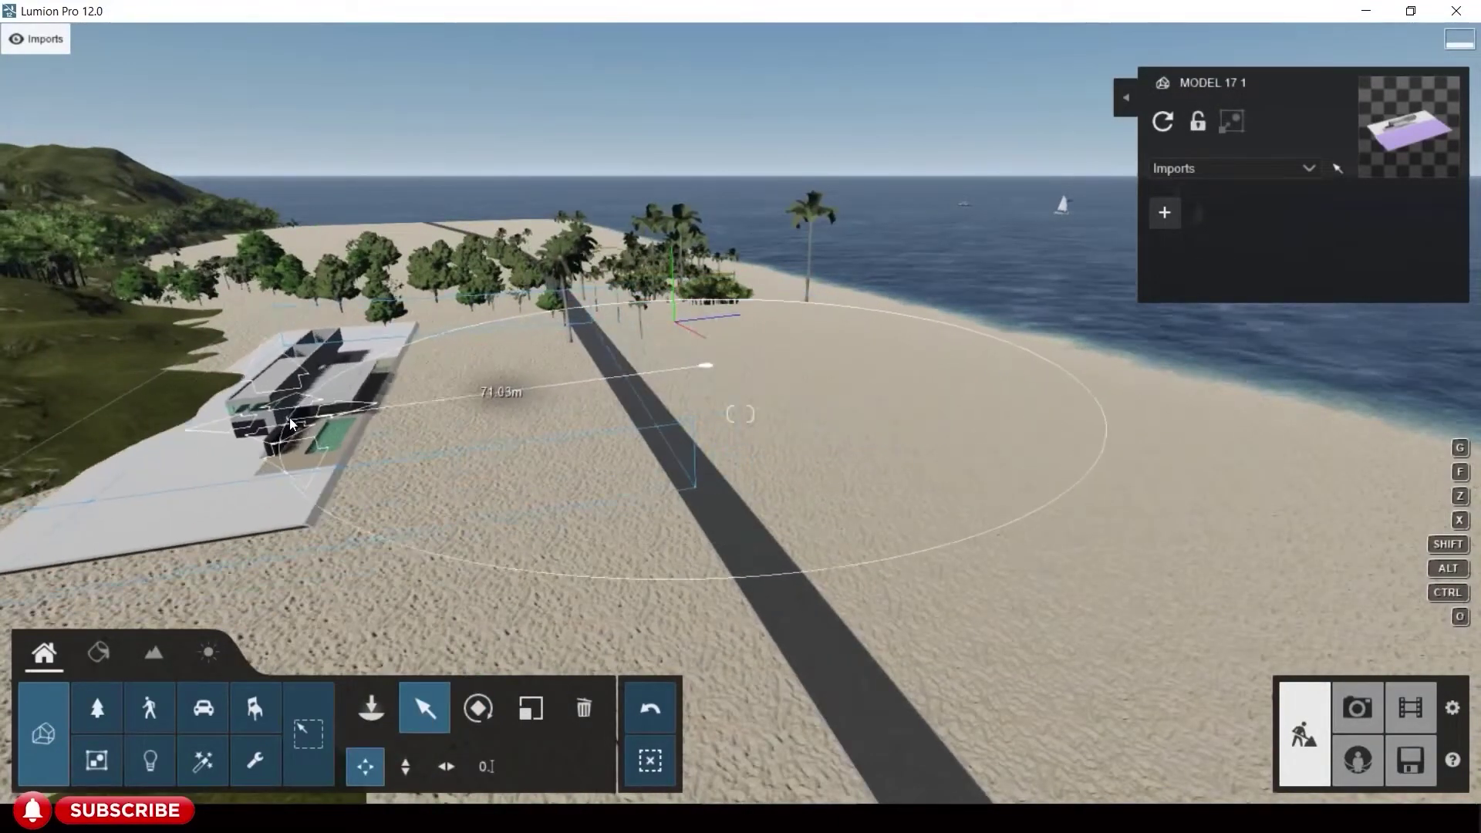
- Fine-tune the model's vertical position so its slab sits on the sand at the foot of the hills
{"action": "right_click_drag", "start_coordinate": [264, 427], "coordinate": [479, 500]}
{"action": "key", "text": "q"}
{"action": "key", "text": "w"}
{"action": "key", "text": "d"}
{"action": "key", "text": "h"}
{"action": "left_click_drag", "start_coordinate": [326, 448], "coordinate": [309, 417]}
{"action": "key", "text": "s"}
{"action": "key", "text": "w"}
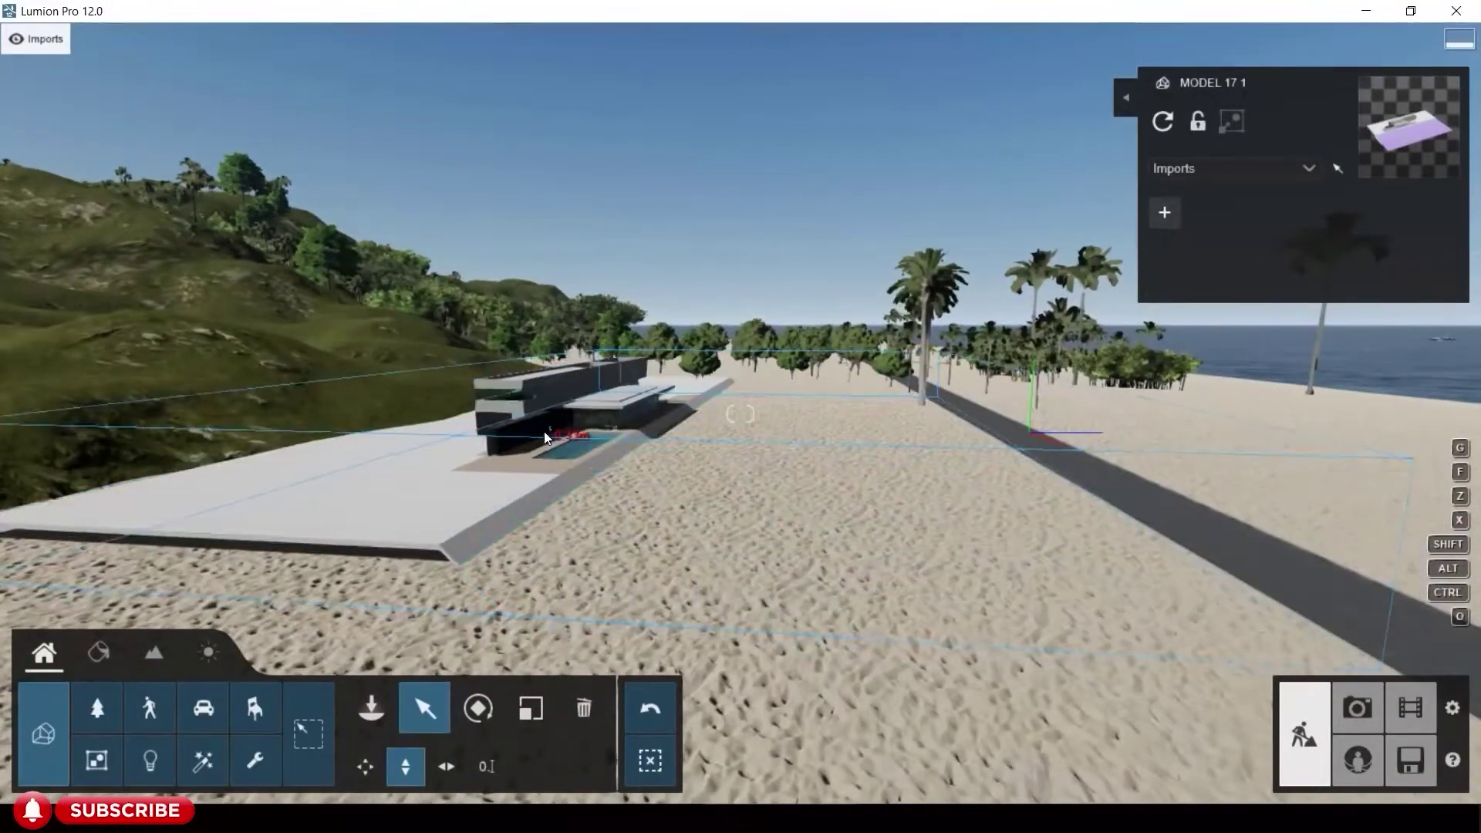
- Lower the terrain beneath the swimming pool with the landscape height tool
{"action": "key", "text": "w"}
{"action": "right_click_drag", "start_coordinate": [550, 465], "coordinate": [664, 648]}
{"action": "key", "text": "s"}
{"action": "key", "text": "q"}
{"action": "left_click", "coordinate": [157, 656]}
{"action": "left_click", "coordinate": [48, 709]}
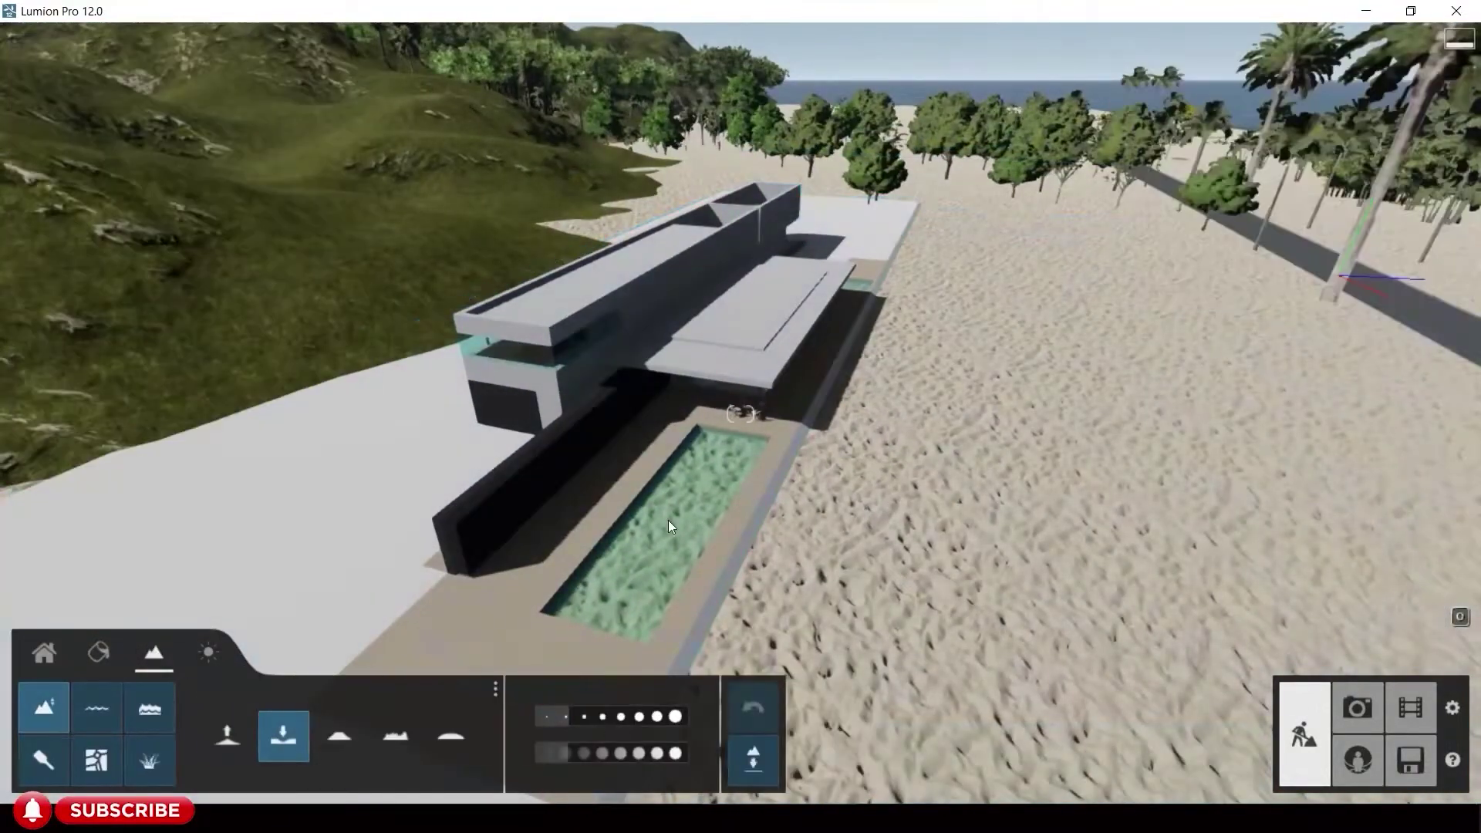
{"action": "right_click_drag", "start_coordinate": [649, 562], "coordinate": [562, 529]}
{"action": "key", "text": "s"}
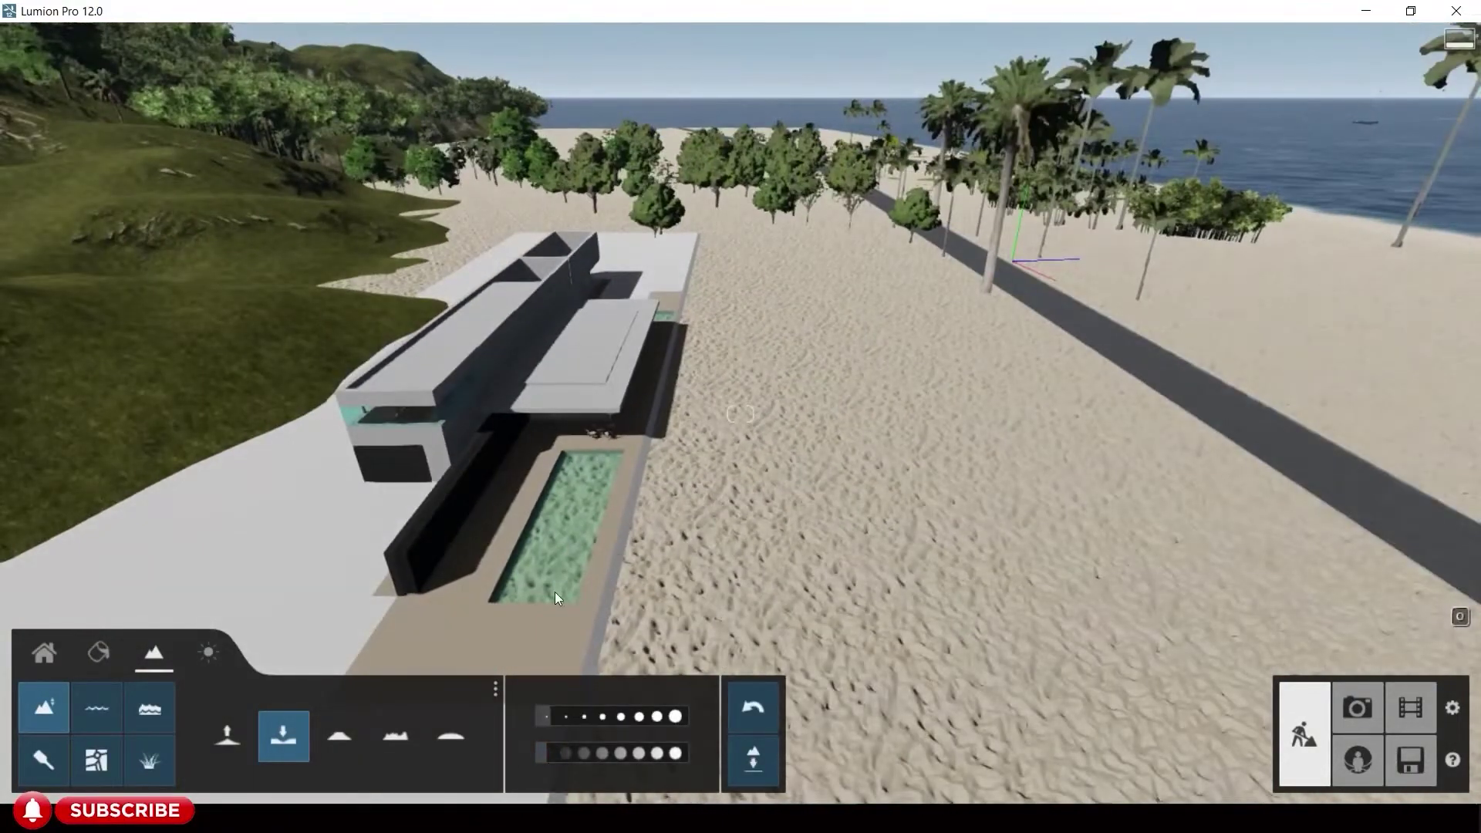
{"action": "right_click_drag", "start_coordinate": [529, 611], "coordinate": [168, 426]}
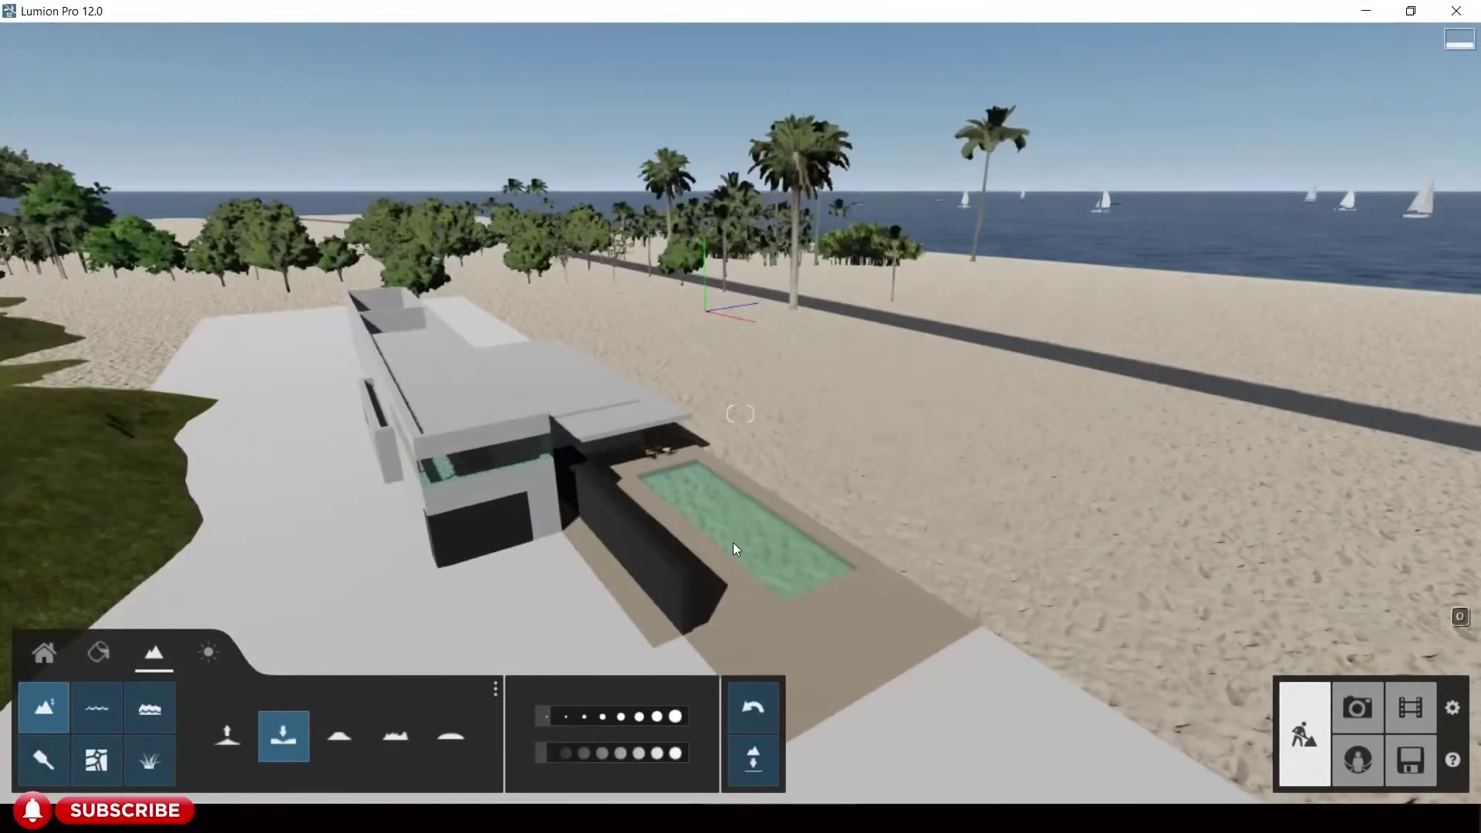
{"action": "key", "text": "s"}
{"action": "left_click", "coordinate": [44, 653]}
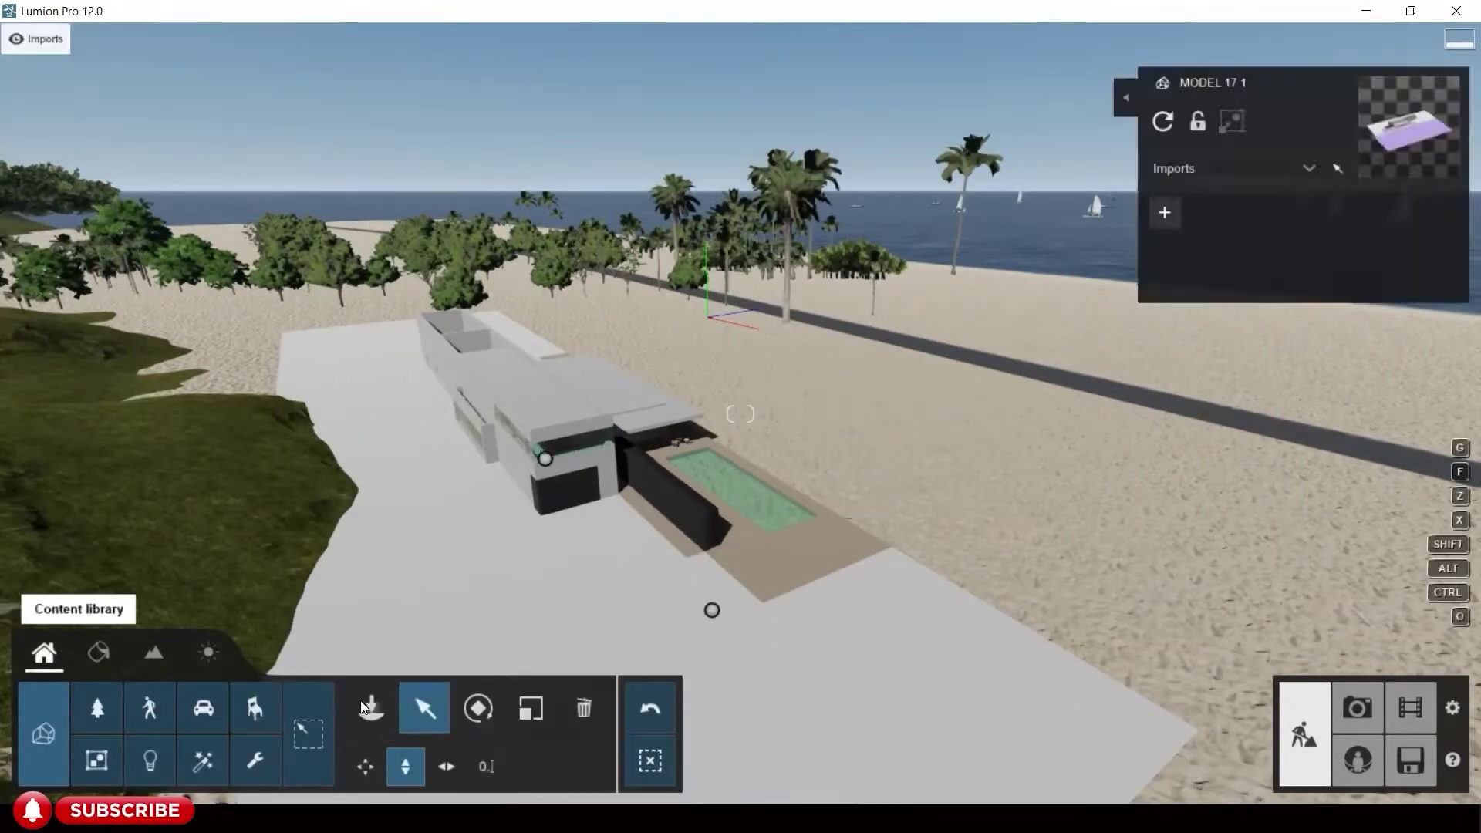
{"action": "left_click", "coordinate": [44, 733]}
{"action": "left_click", "coordinate": [424, 707]}
{"action": "key", "text": "o"}
- Apply a Poliigon concrete material to the ground slab around the house and Pavement Stone 002 1024 to the pool deck
{"action": "right_click_drag", "start_coordinate": [710, 609], "coordinate": [540, 509]}
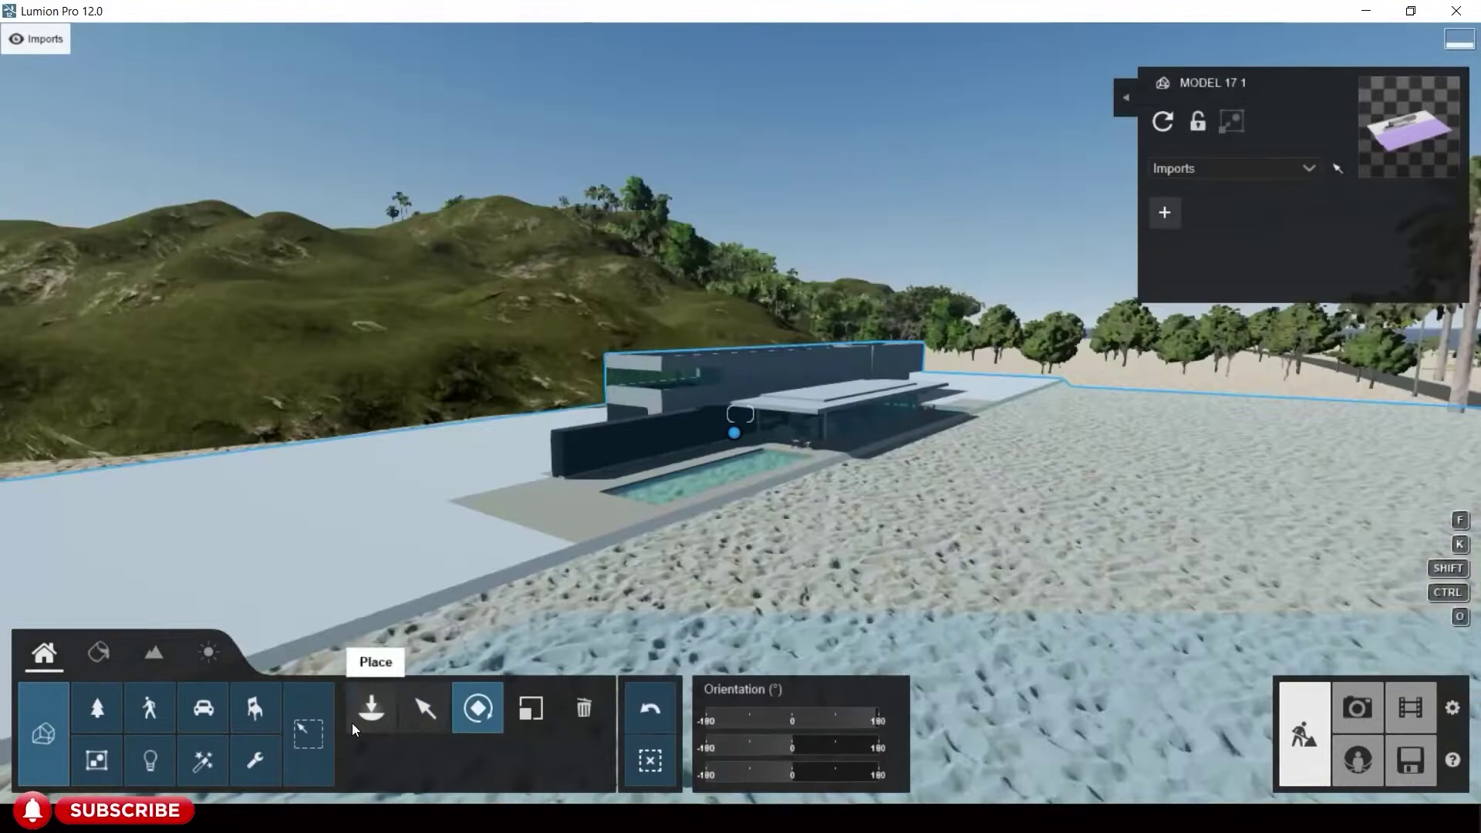
{"action": "left_click", "coordinate": [99, 653]}
{"action": "left_click", "coordinate": [400, 509]}
{"action": "left_click", "coordinate": [195, 121]}
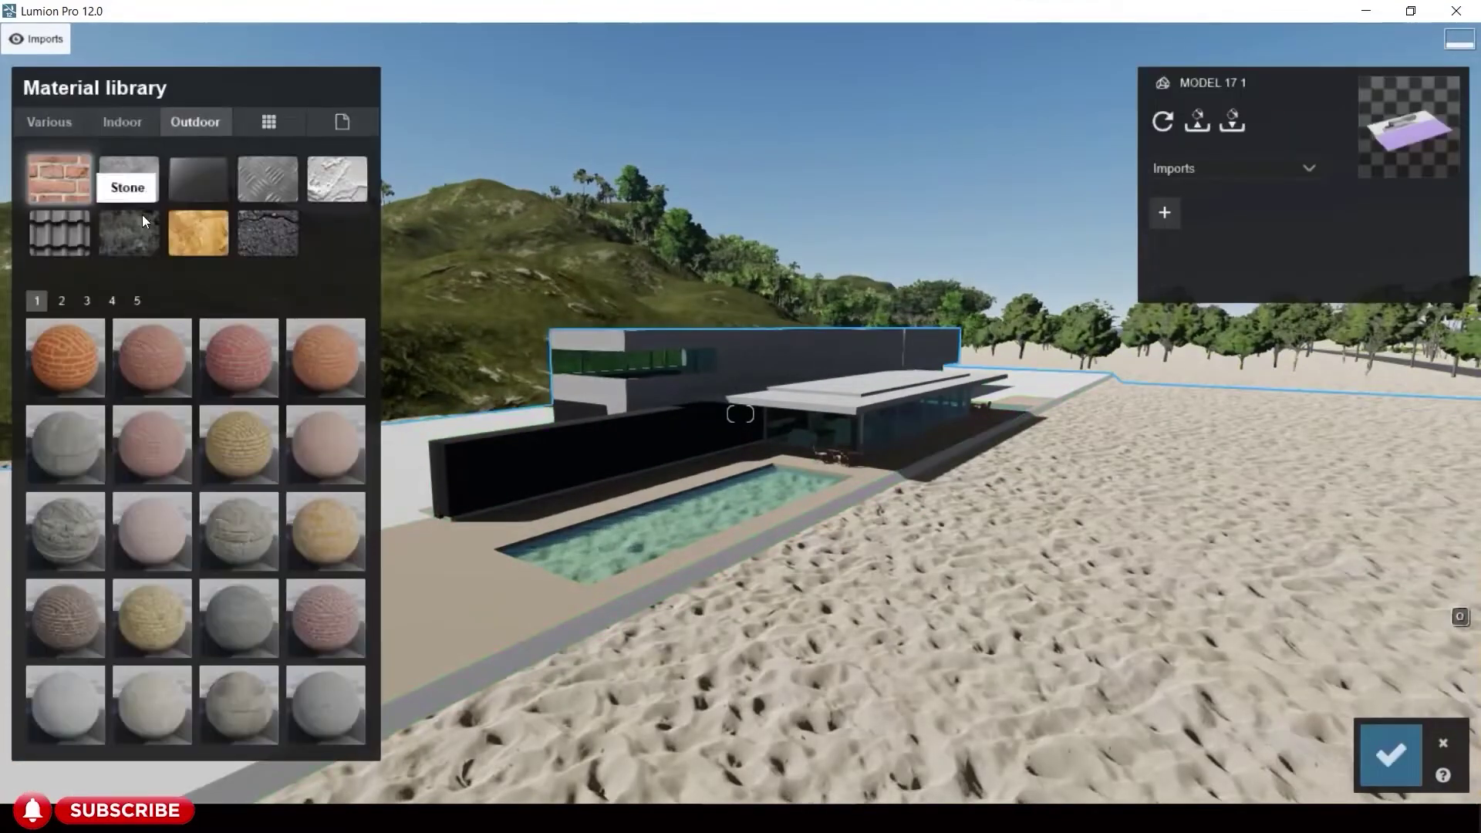
{"action": "left_click", "coordinate": [133, 184]}
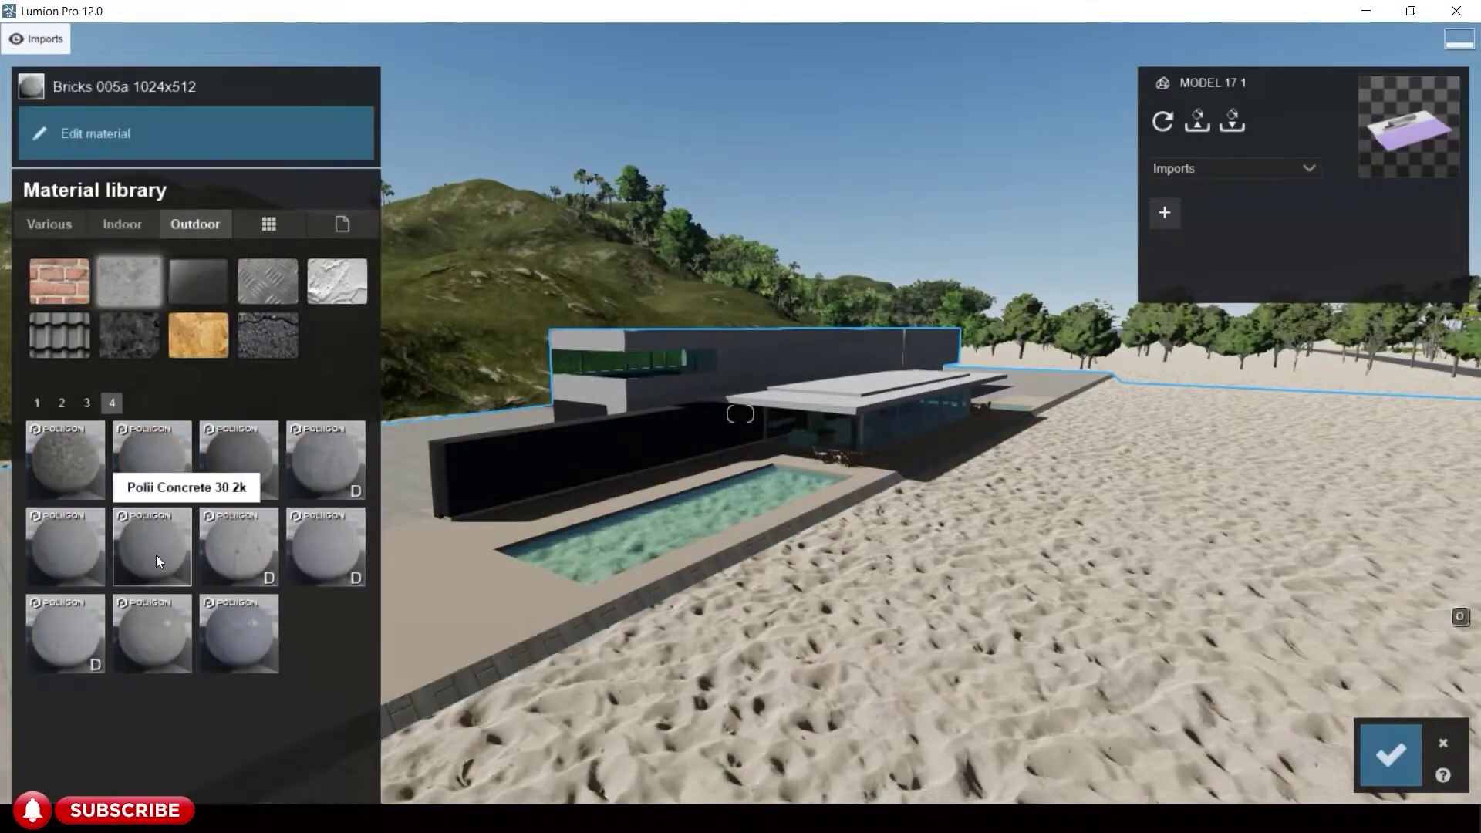
{"action": "left_click", "coordinate": [163, 648]}
{"action": "left_click", "coordinate": [129, 333]}
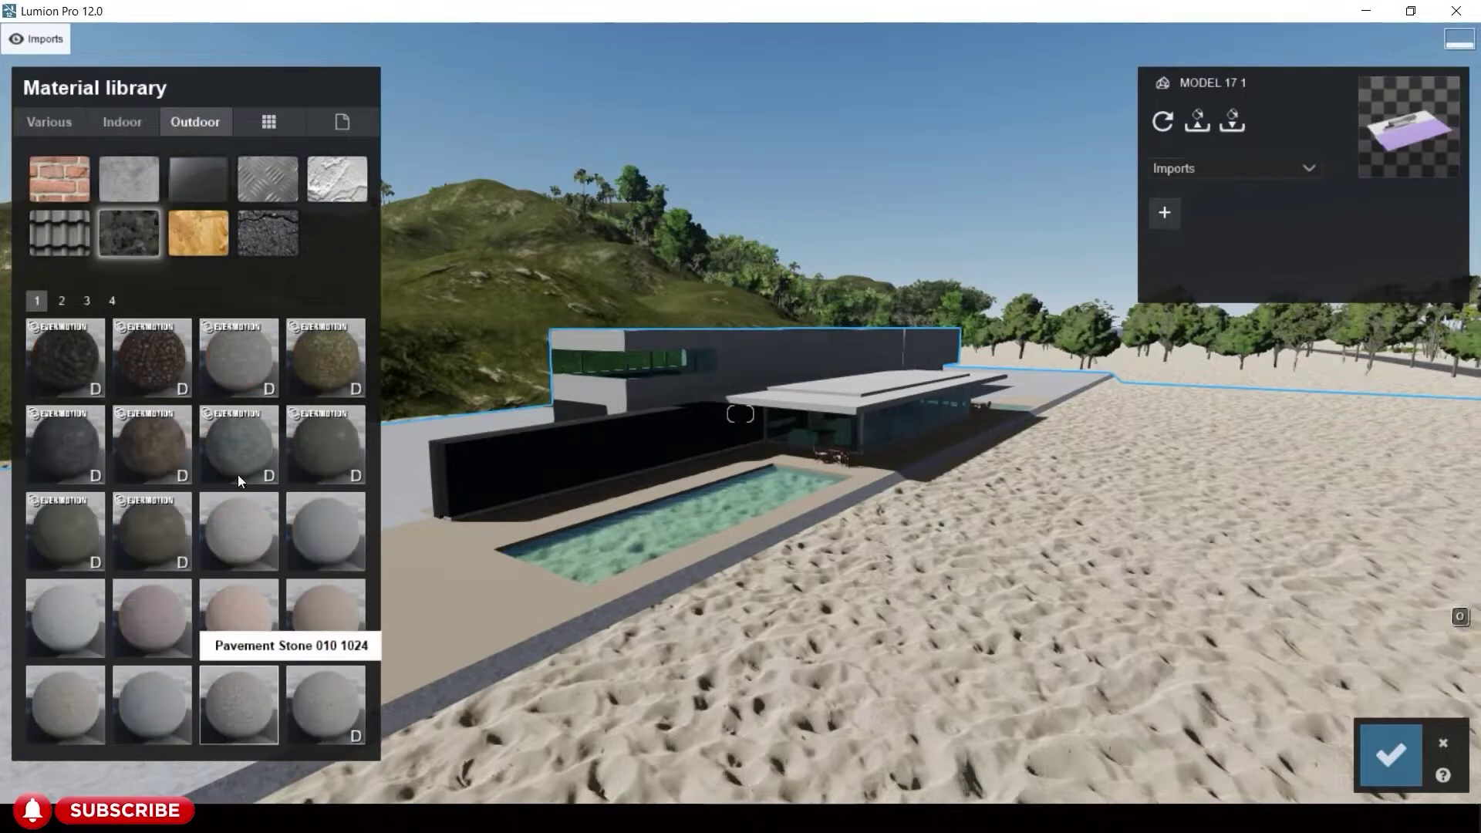
{"action": "left_click", "coordinate": [324, 529]}
- Apply the Blue Ocean water material to the swimming pool's surface
{"action": "scroll", "coordinate": [595, 549], "scroll_direction": "up", "scroll_amount": 2}
{"action": "left_click", "coordinate": [683, 543]}
{"action": "left_click", "coordinate": [231, 133]}
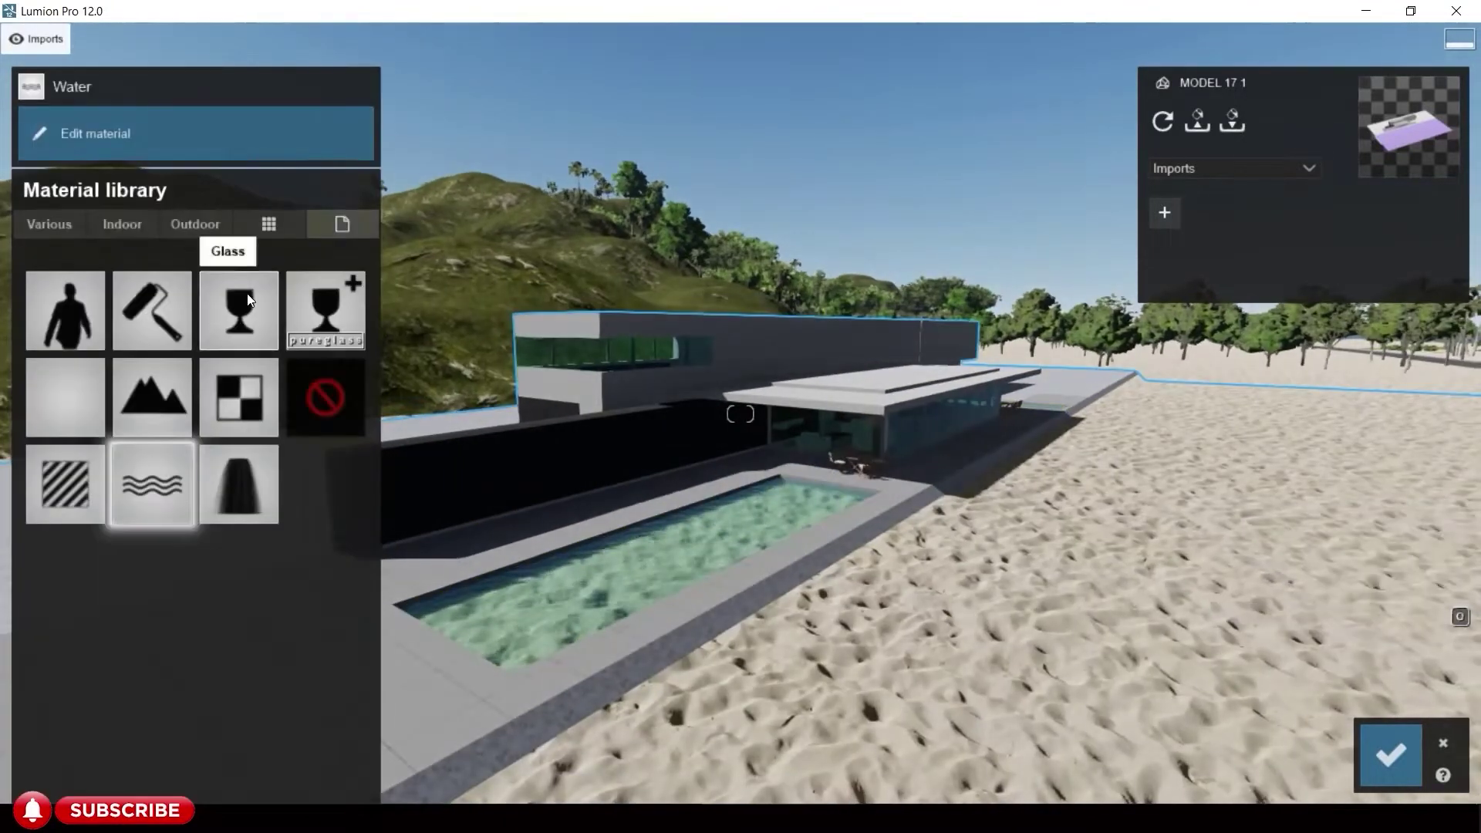
{"action": "left_click", "coordinate": [54, 223]}
{"action": "left_click", "coordinate": [341, 280]}
{"action": "left_click", "coordinate": [305, 466]}
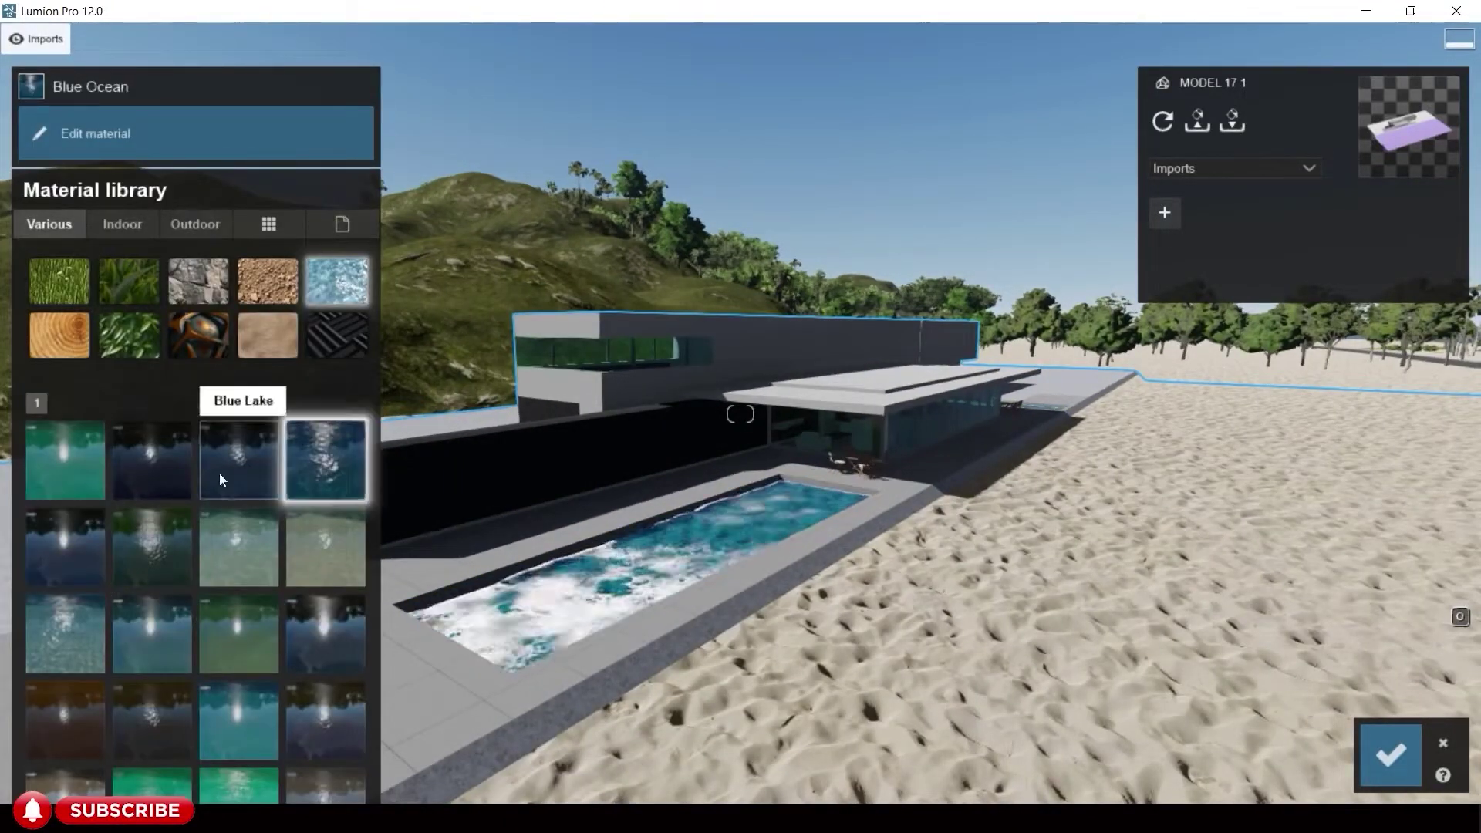
{"action": "left_click", "coordinate": [324, 461]}
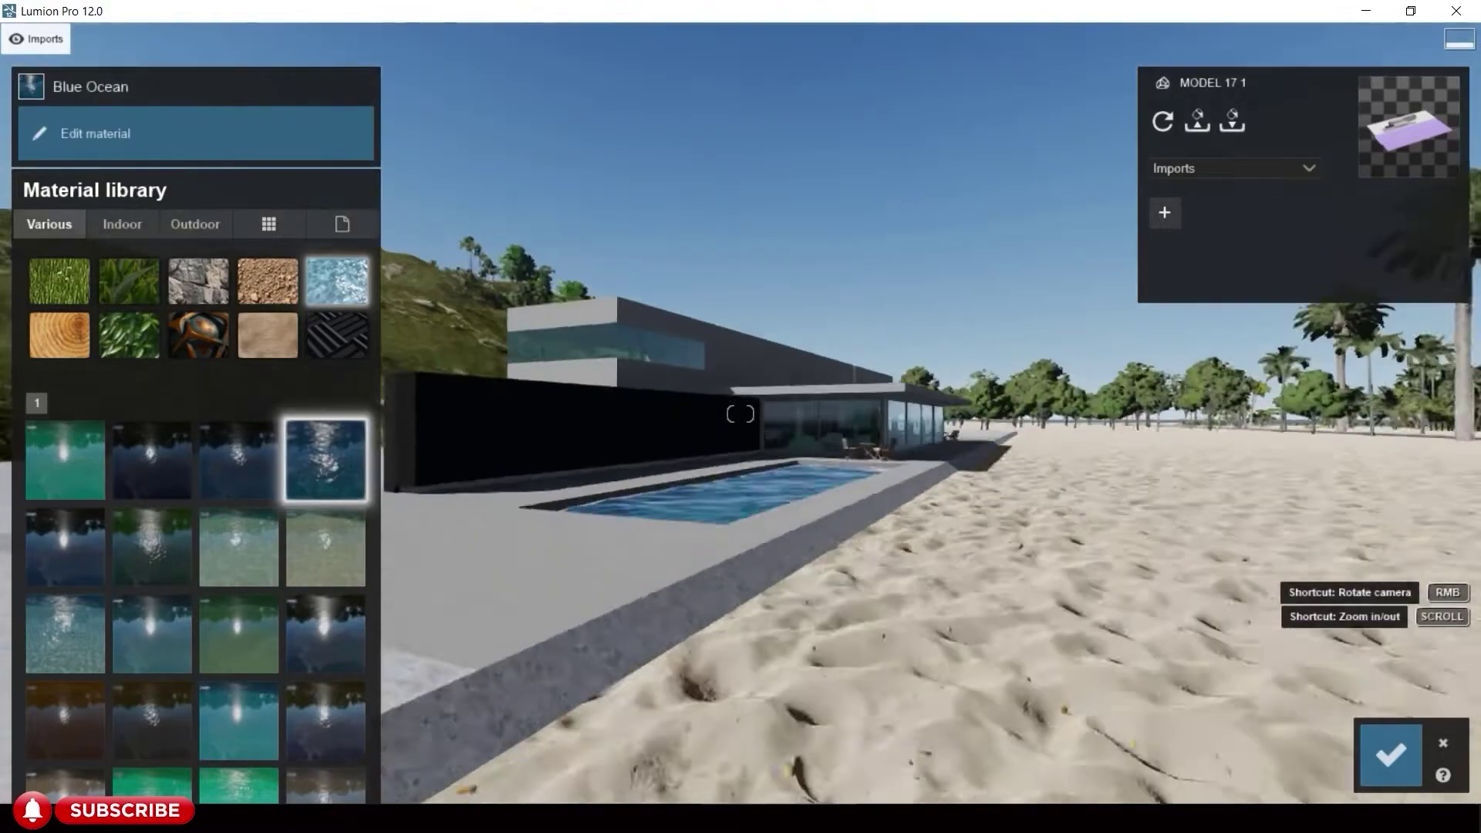
- Give the house's windows the Interior Volume Glass 002 material, tint the glass violet-blue and save the material
{"action": "left_click", "coordinate": [817, 602]}
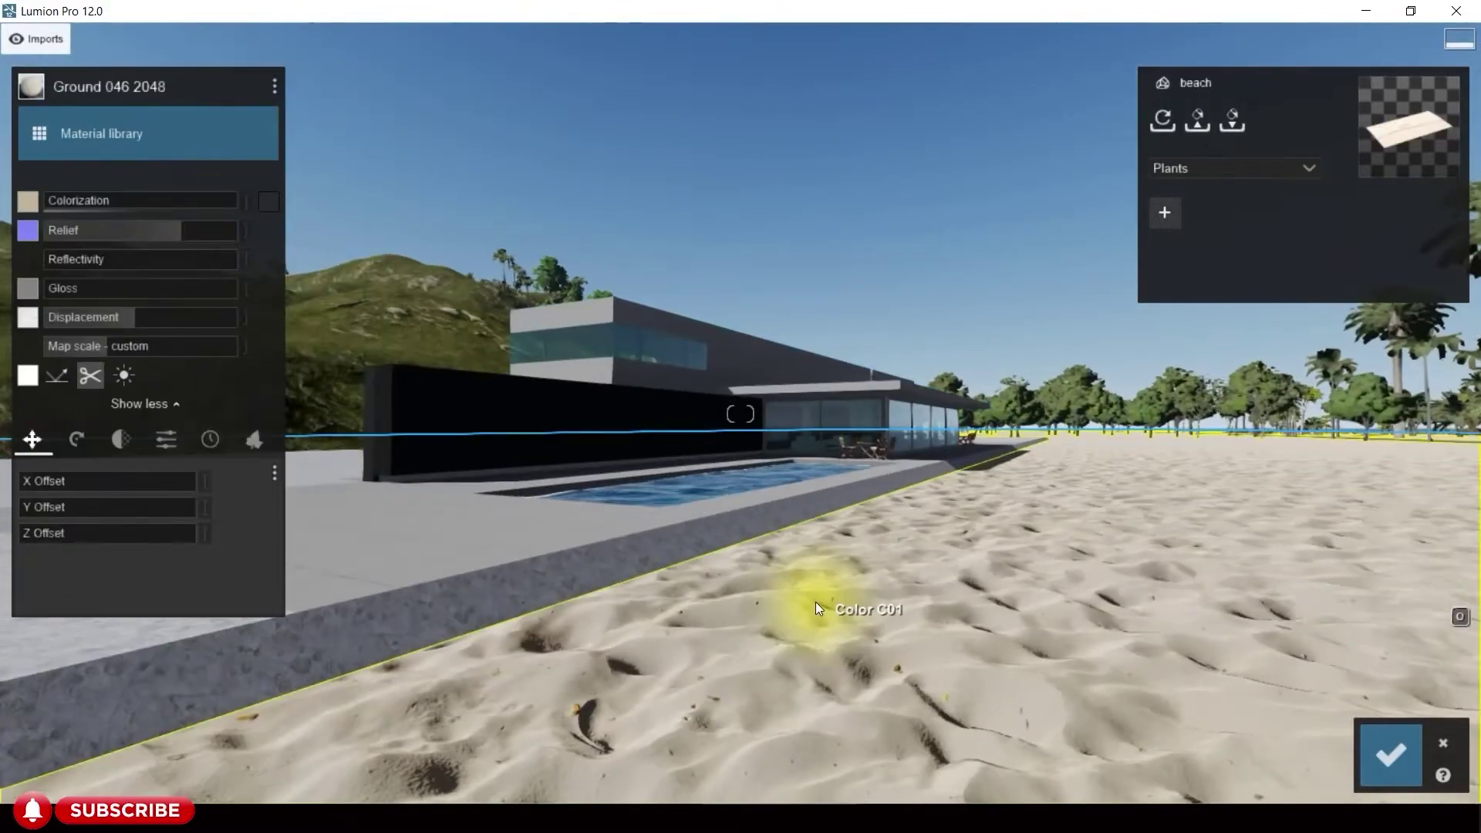
{"action": "left_click", "coordinate": [448, 530]}
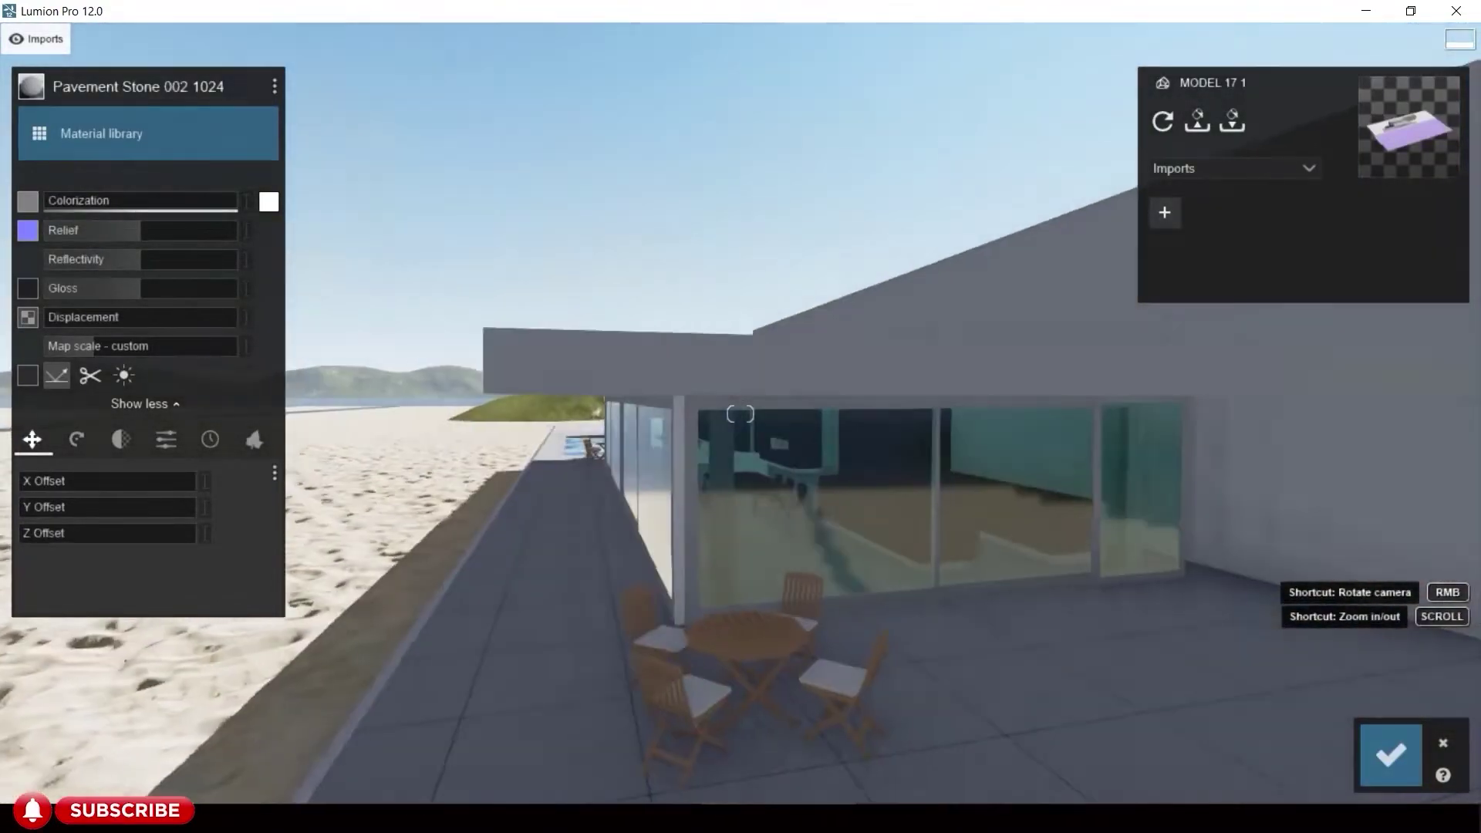
{"action": "left_click", "coordinate": [848, 501]}
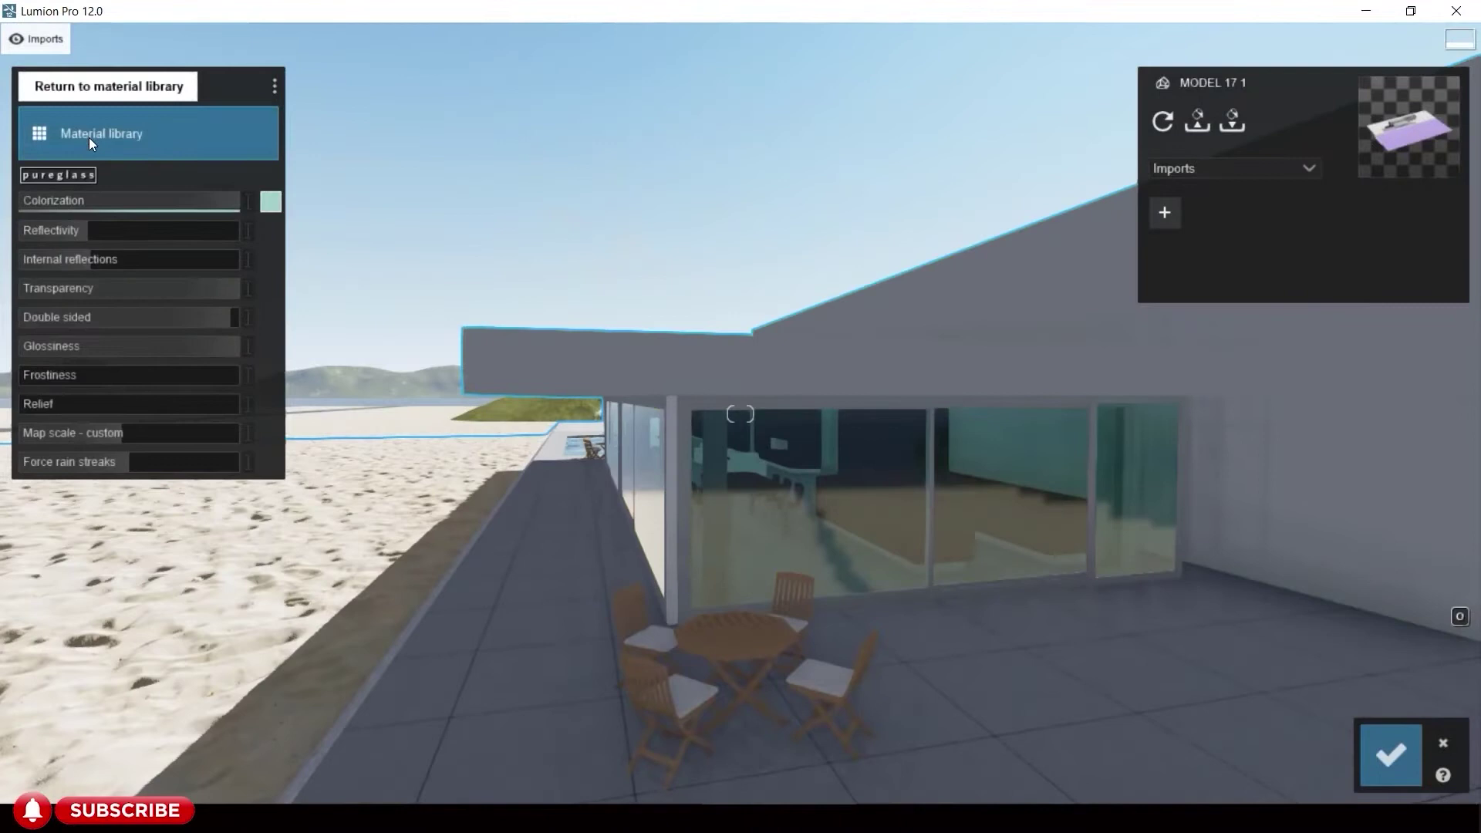
{"action": "left_click", "coordinate": [90, 137]}
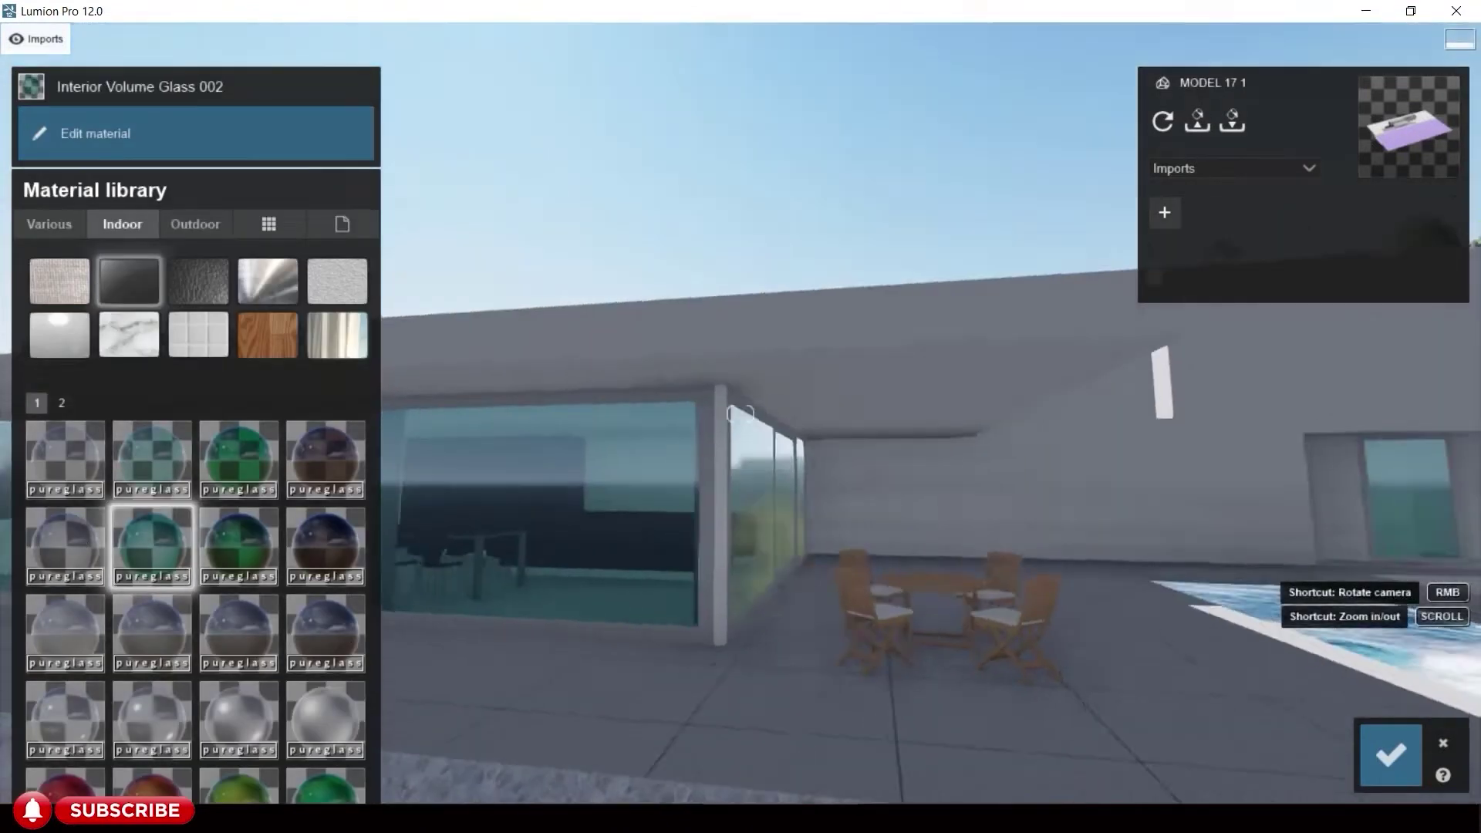
{"action": "left_click", "coordinate": [228, 544]}
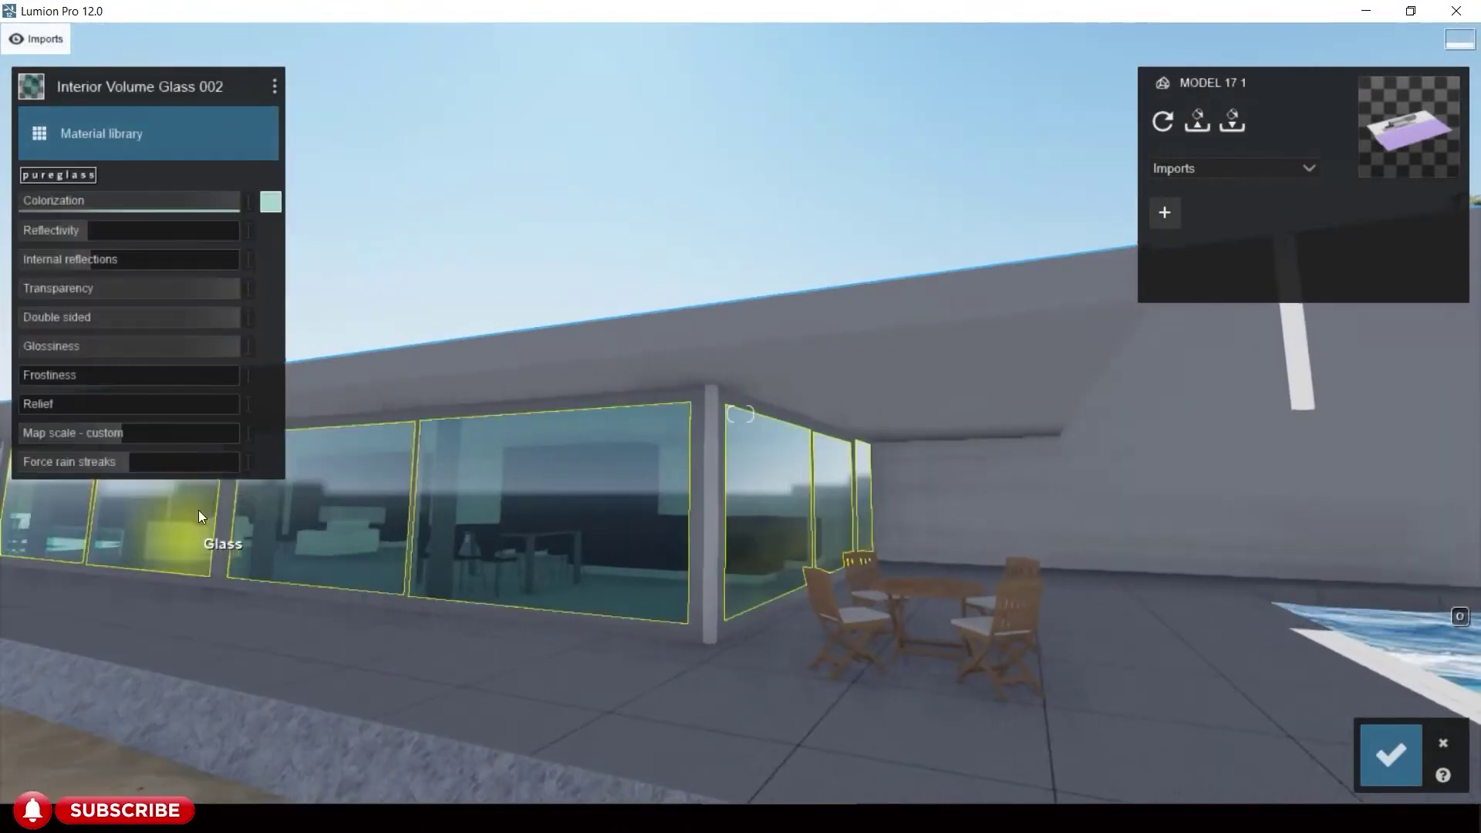
{"action": "left_click", "coordinate": [270, 202]}
{"action": "left_click_drag", "start_coordinate": [414, 165], "coordinate": [322, 109]}
{"action": "left_click", "coordinate": [1375, 765]}
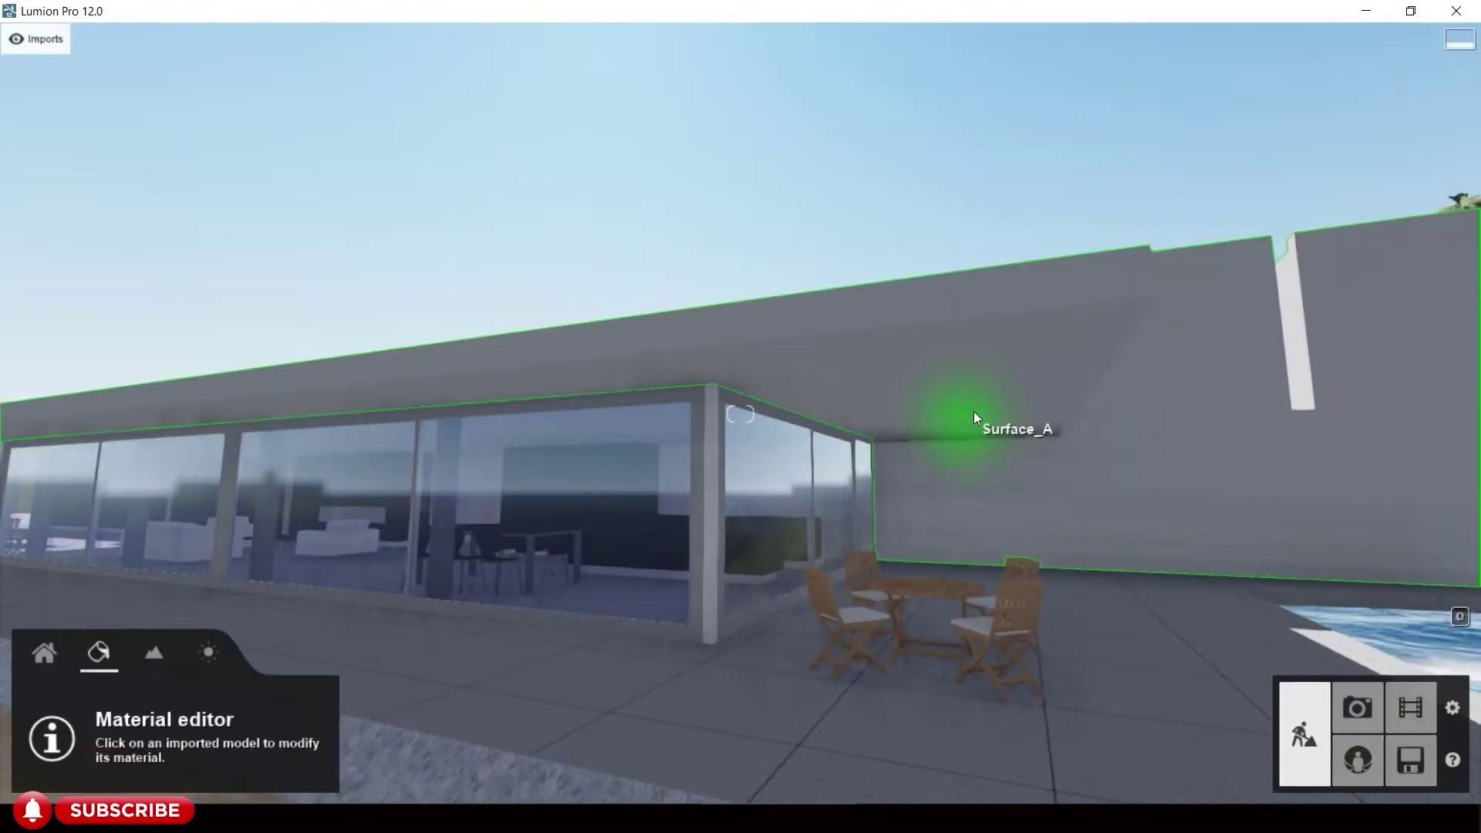
- Compare indoor plasters on the house's outer walls and apply Polii Stucco 04 2k
{"action": "left_click", "coordinate": [974, 412]}
{"action": "left_click", "coordinate": [116, 124]}
{"action": "left_click", "coordinate": [337, 178]}
{"action": "scroll", "coordinate": [147, 433], "scroll_direction": "down", "scroll_amount": 1}
{"action": "left_click", "coordinate": [65, 444]}
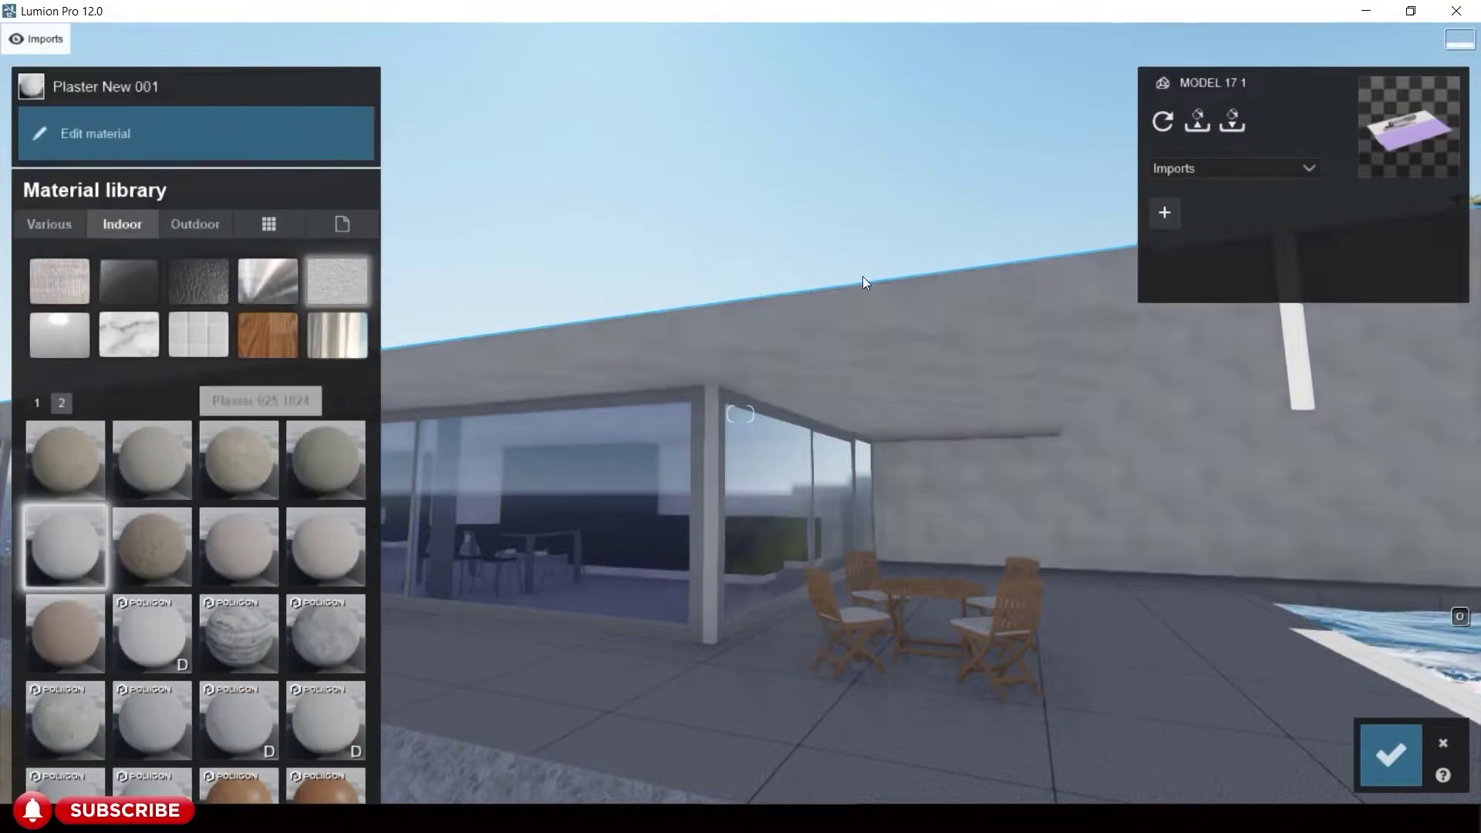
{"action": "key", "text": "w"}
{"action": "key", "text": "q"}
{"action": "left_click", "coordinate": [36, 403]}
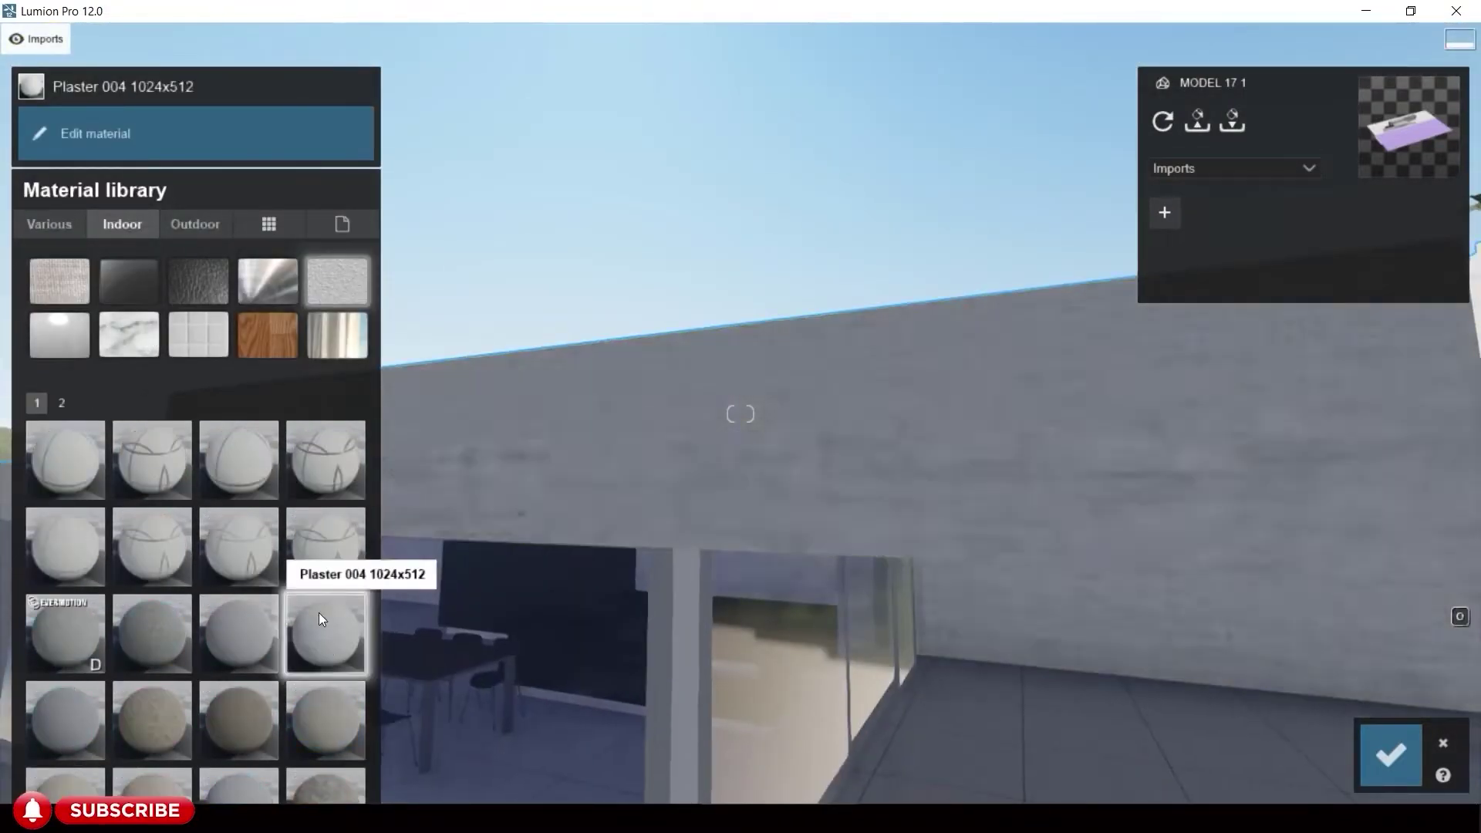
{"action": "left_click", "coordinate": [65, 544]}
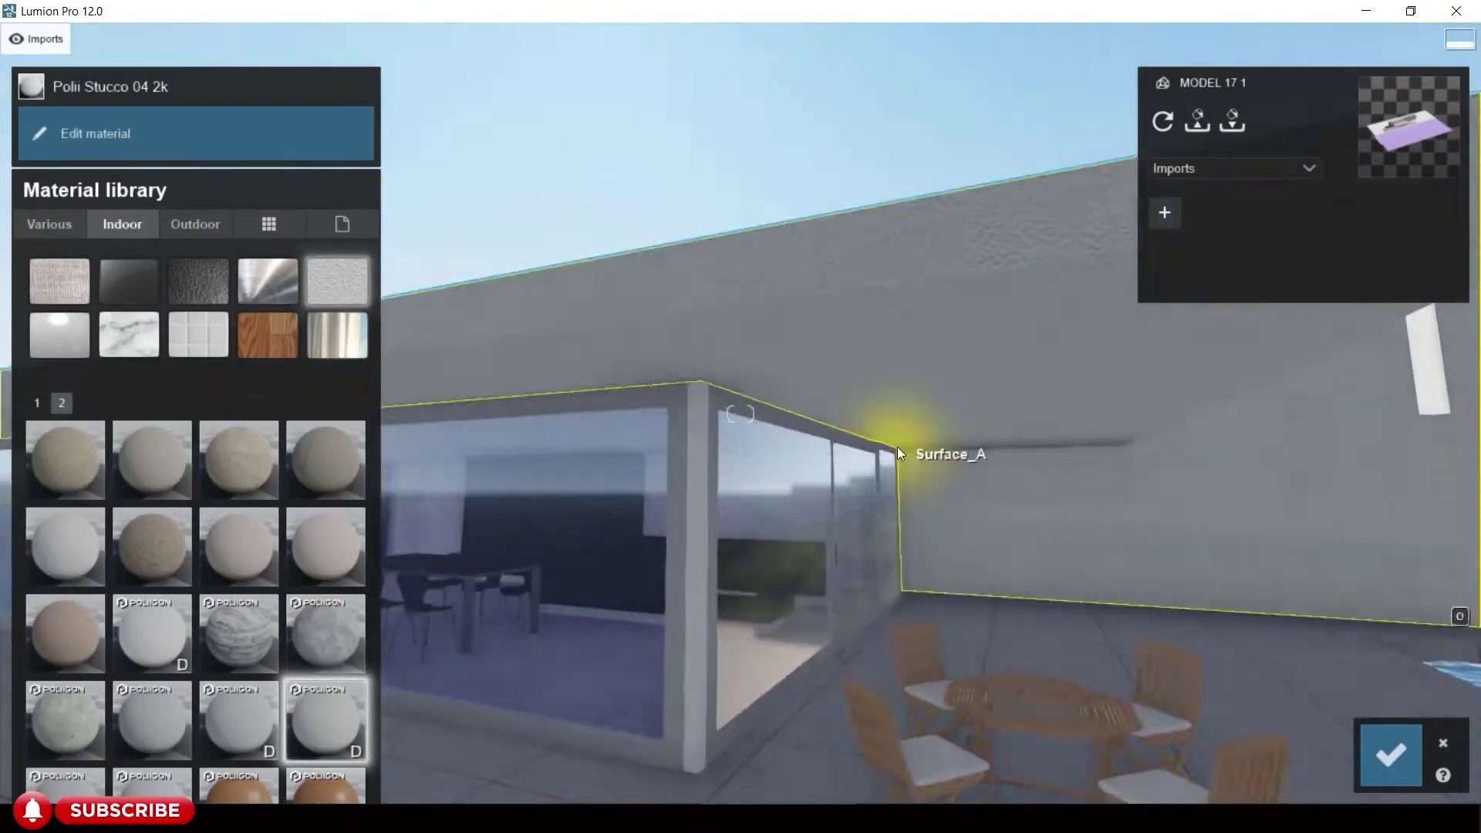
- Assign the Standard material to the white column at the terrace corner, colour it near-black and save it
{"action": "left_click", "coordinate": [896, 446]}
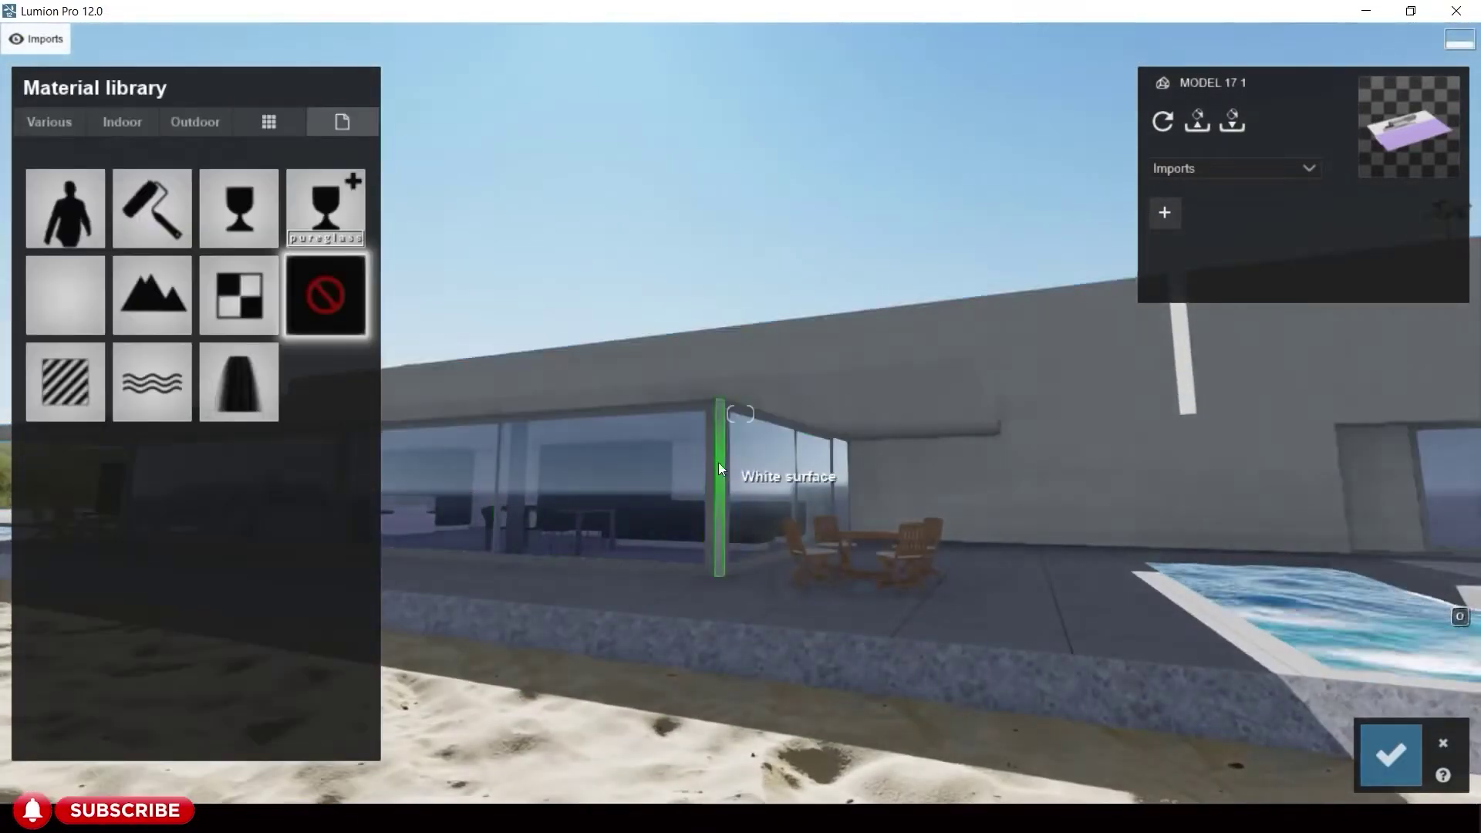
{"action": "left_click", "coordinate": [719, 463]}
{"action": "left_click", "coordinate": [74, 260]}
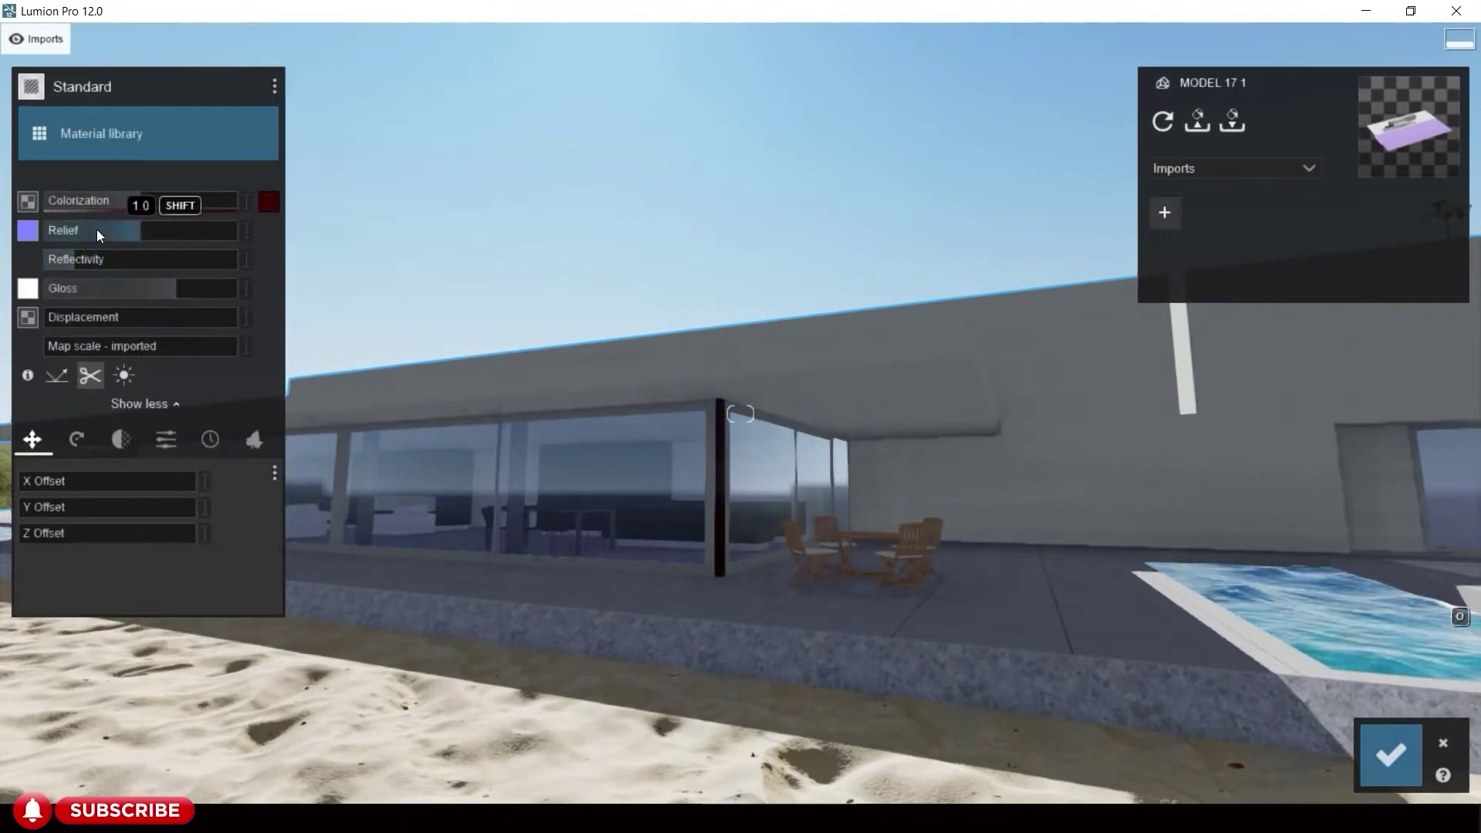
{"action": "left_click", "coordinate": [1390, 754]}
- Try Wood 001 1024 on the kitchen cabinets and island, replacing it with a light vertical-grain indoor wood
{"action": "right_click_drag", "start_coordinate": [740, 414], "coordinate": [515, 497]}
{"action": "scroll", "coordinate": [515, 497], "scroll_direction": "up", "scroll_amount": 5}
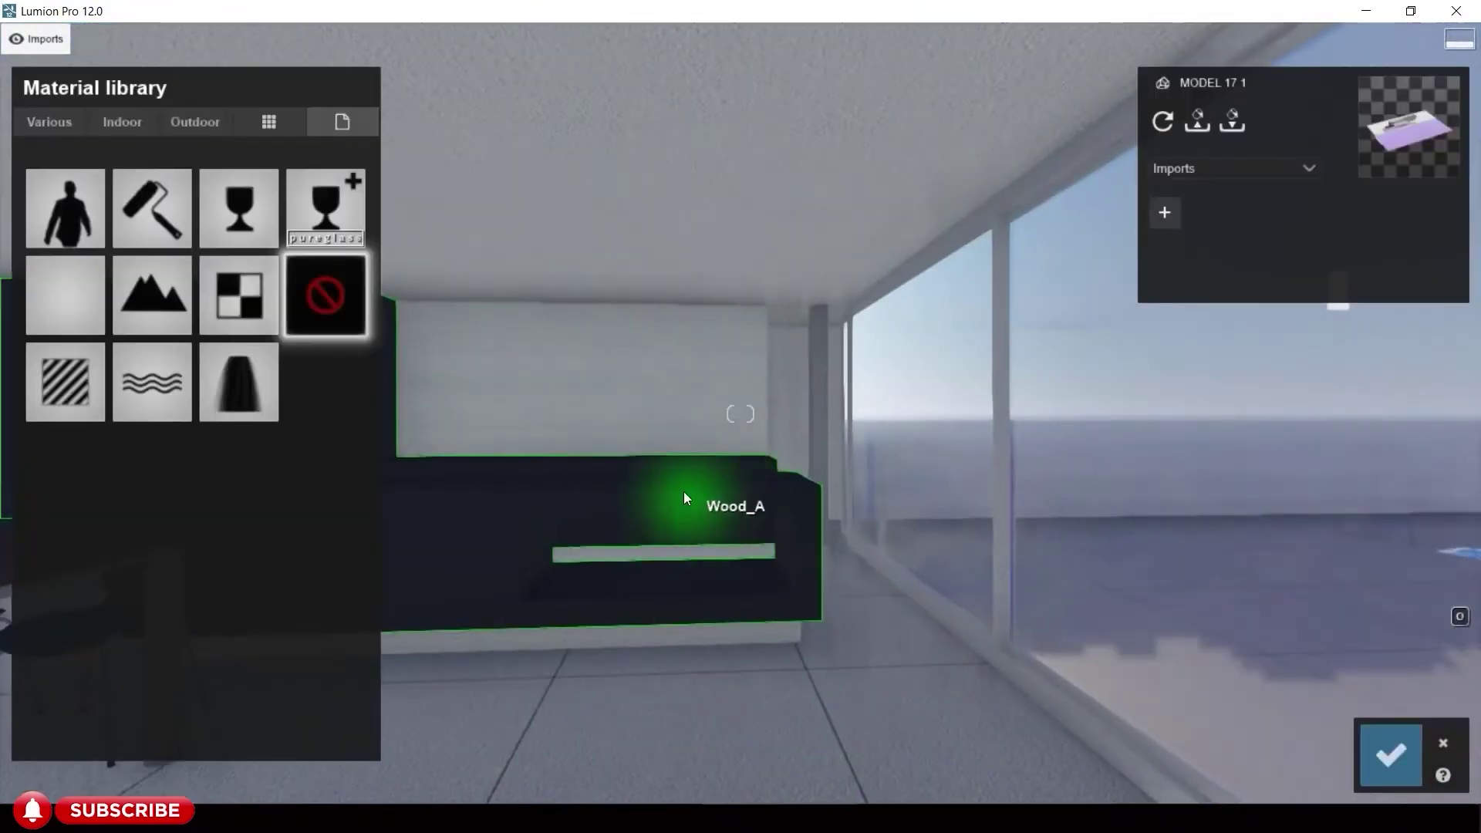
{"action": "left_click", "coordinate": [192, 119]}
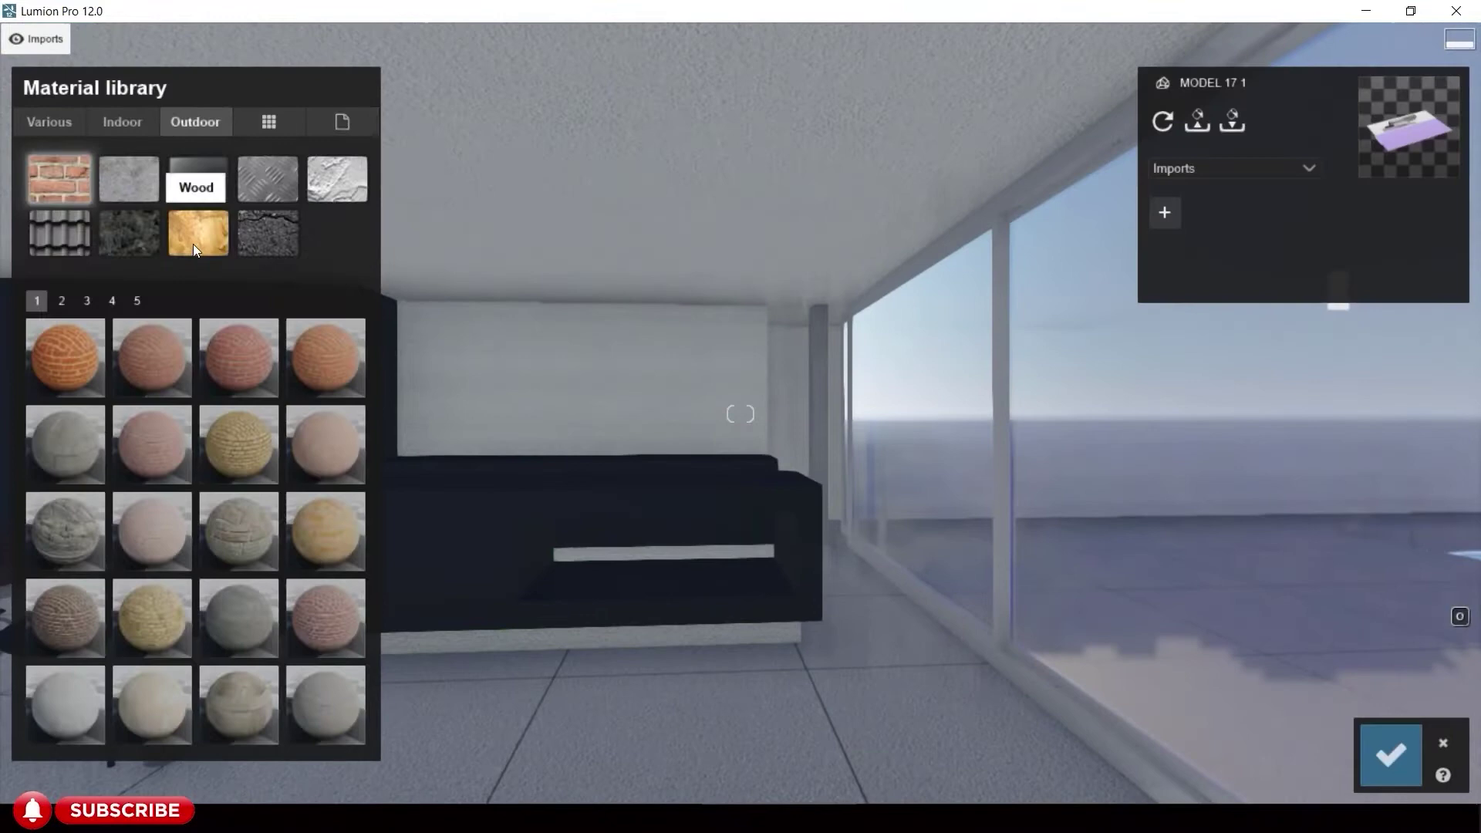
{"action": "left_click", "coordinate": [199, 232]}
{"action": "left_click", "coordinate": [85, 705]}
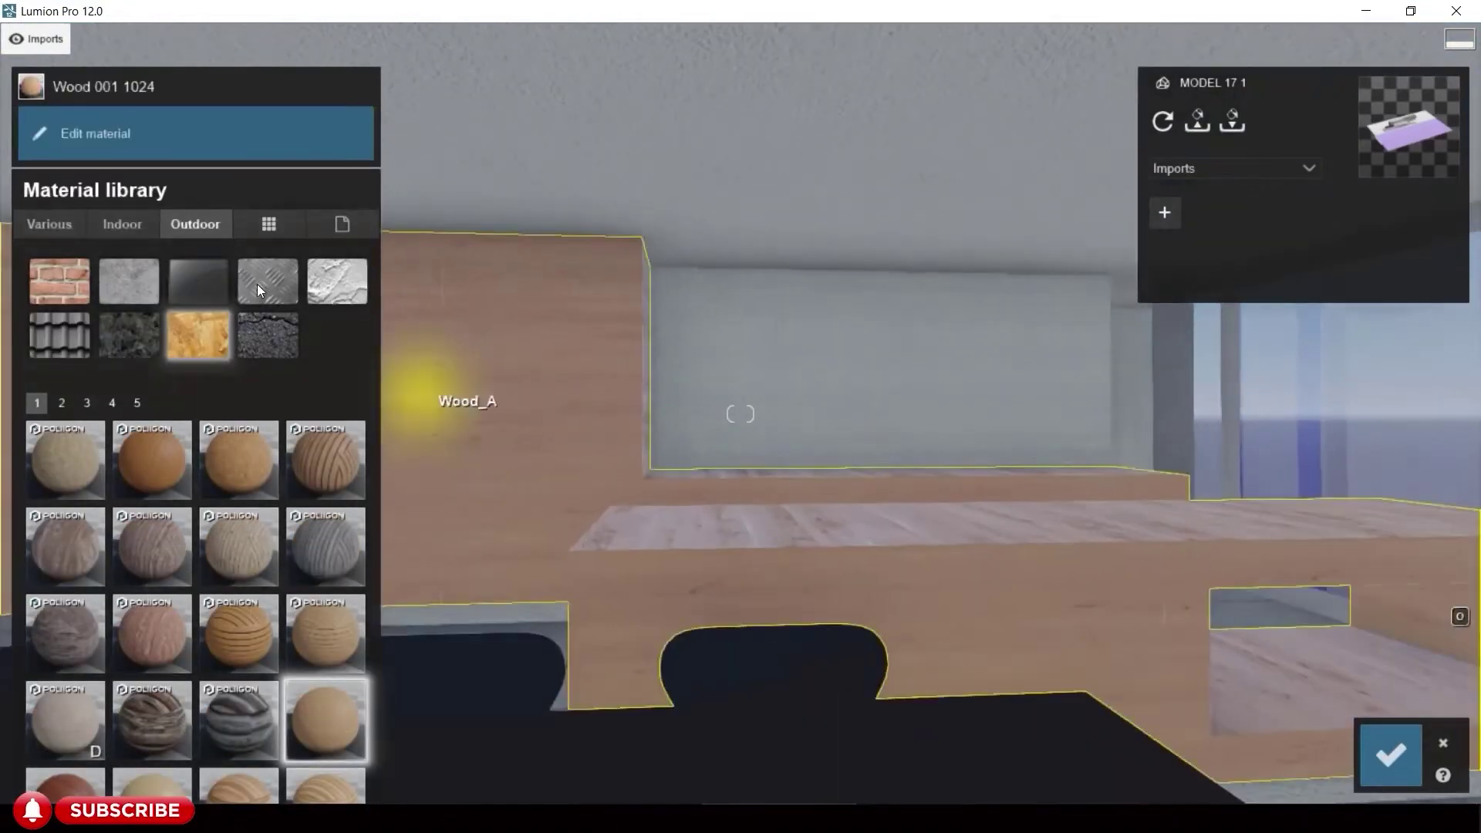
{"action": "left_click", "coordinate": [122, 224]}
{"action": "left_click", "coordinate": [267, 334]}
{"action": "left_click", "coordinate": [239, 461]}
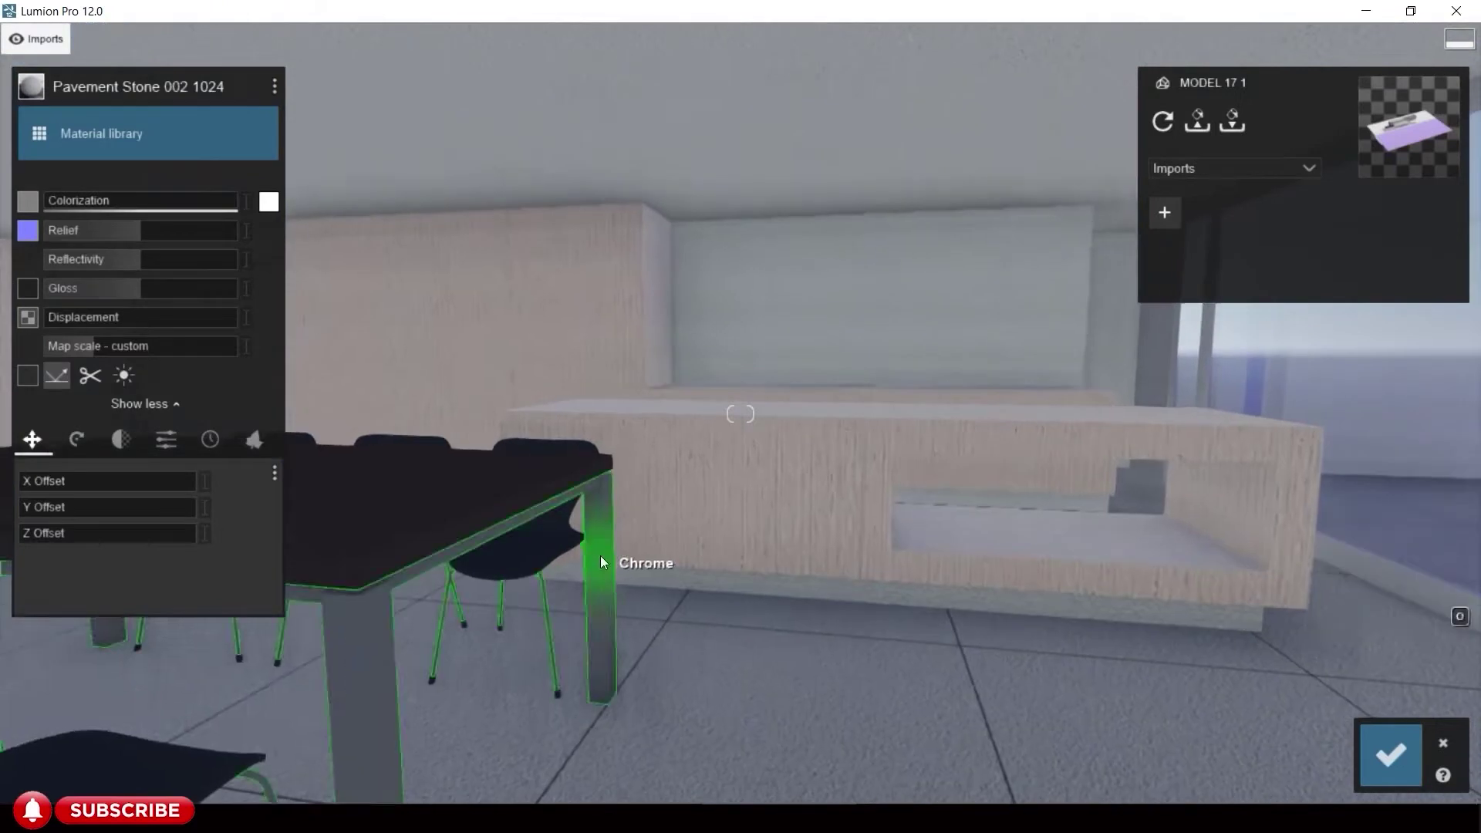
- Apply the Chrome metal material to the dining table frame and chair legs
{"action": "left_click", "coordinate": [605, 562]}
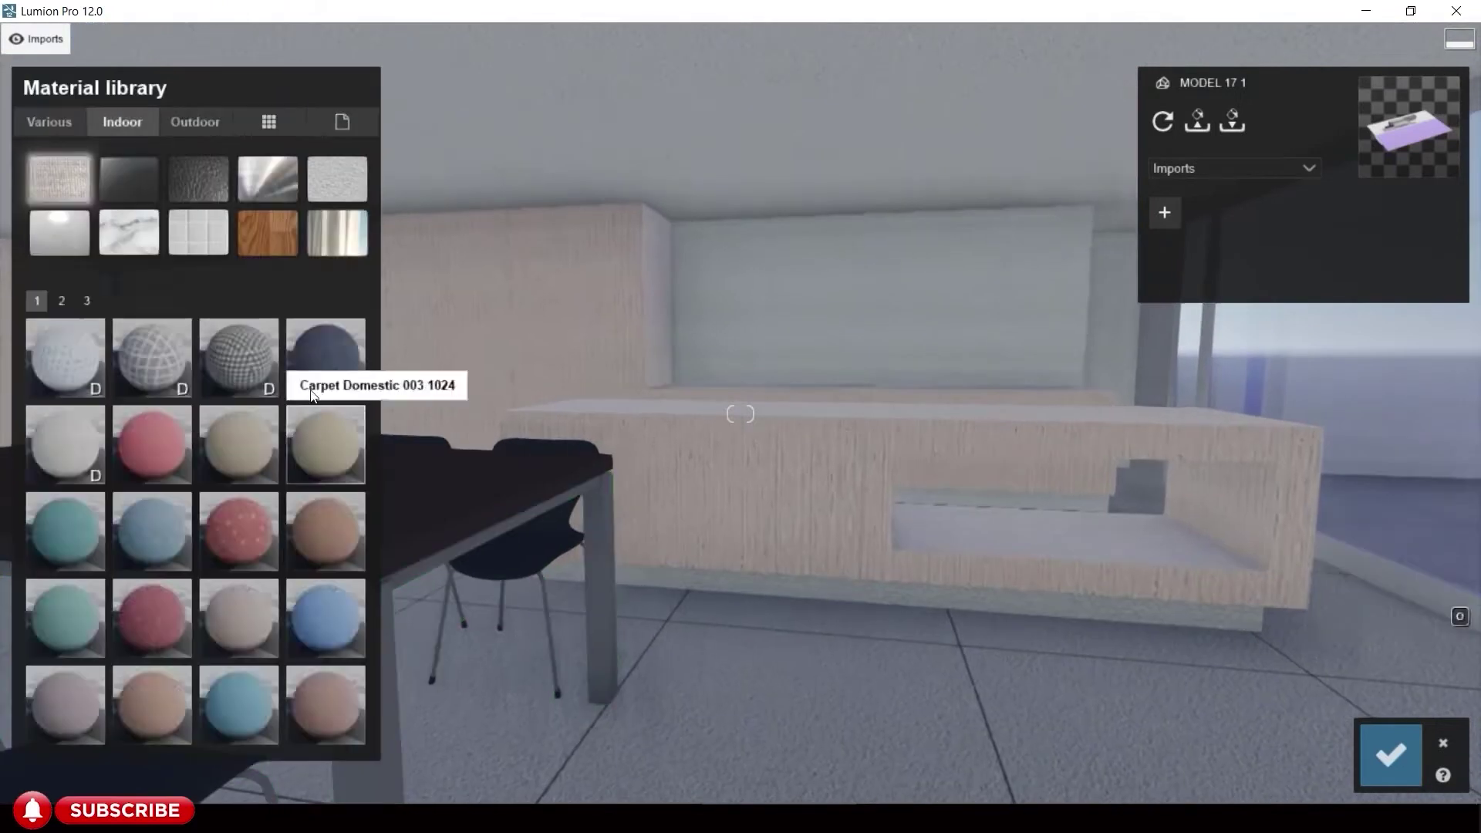
{"action": "left_click", "coordinate": [267, 172]}
{"action": "left_click", "coordinate": [60, 298]}
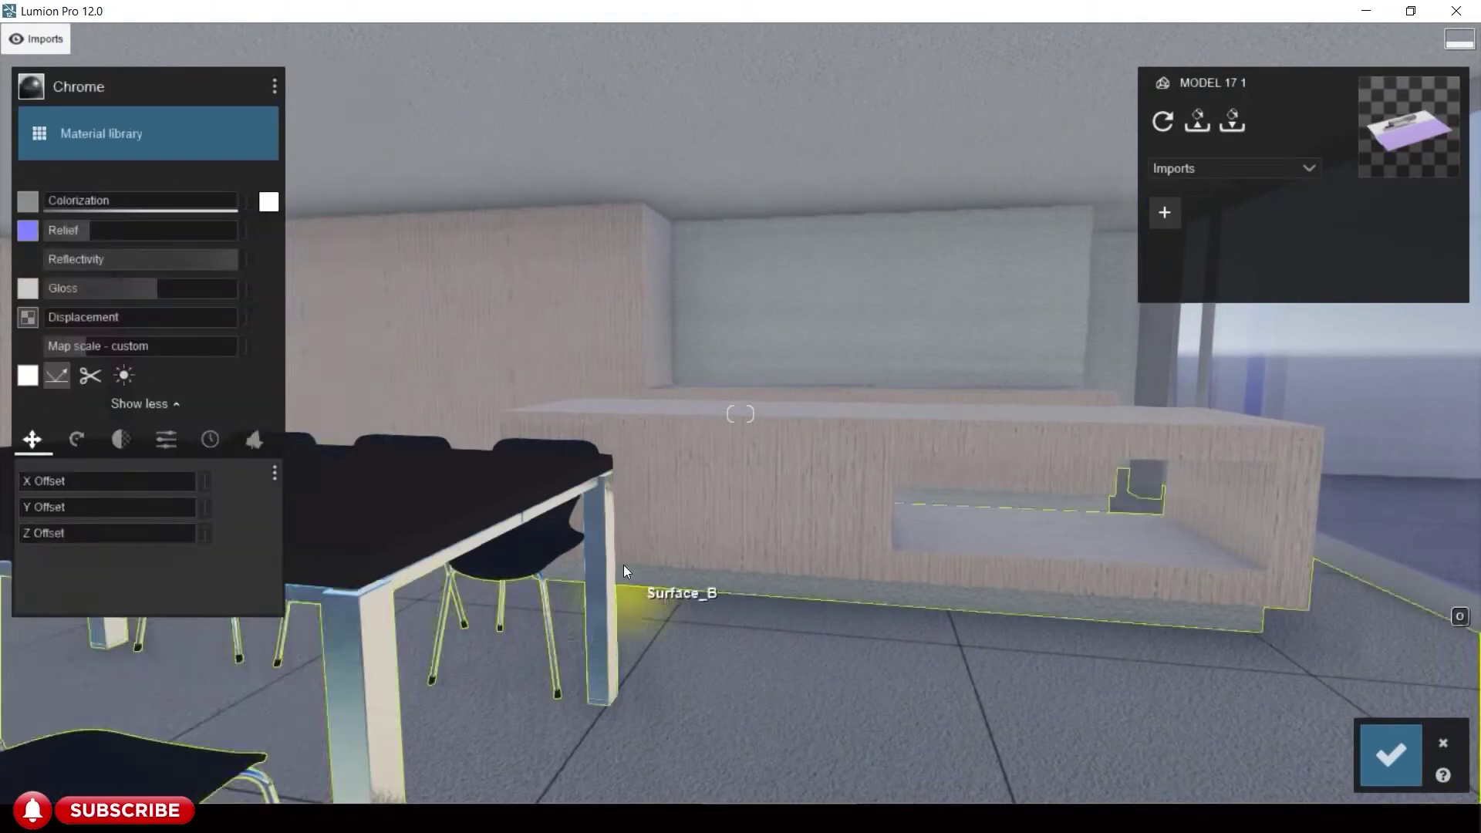
- Look through the indoor wood materials for the dining furniture and open the colour setting of the living room's Standard material
{"action": "left_click", "coordinate": [622, 573]}
{"action": "left_click", "coordinate": [199, 179]}
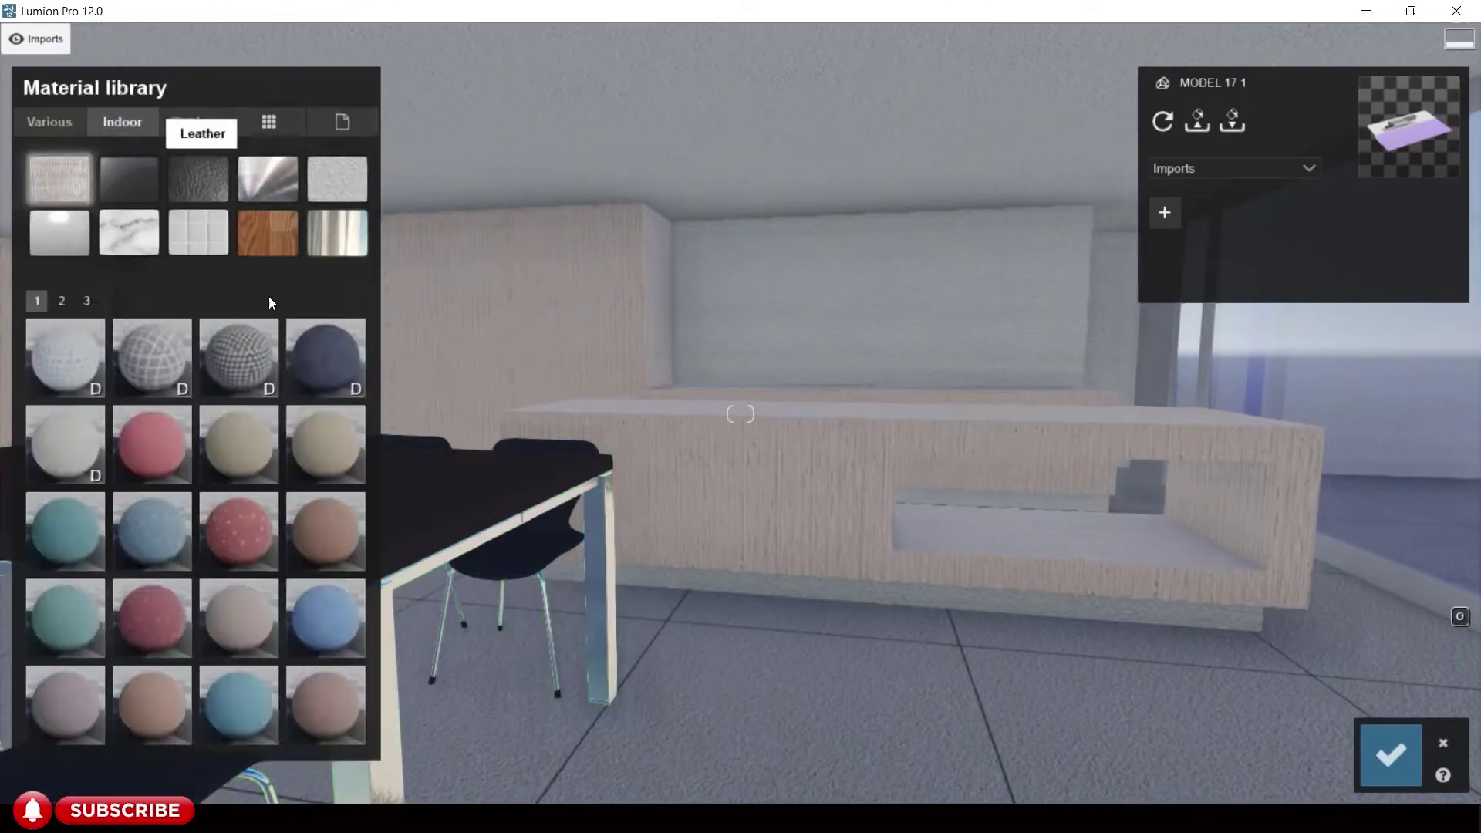
{"action": "left_click", "coordinate": [268, 231]}
{"action": "left_click", "coordinate": [112, 301]}
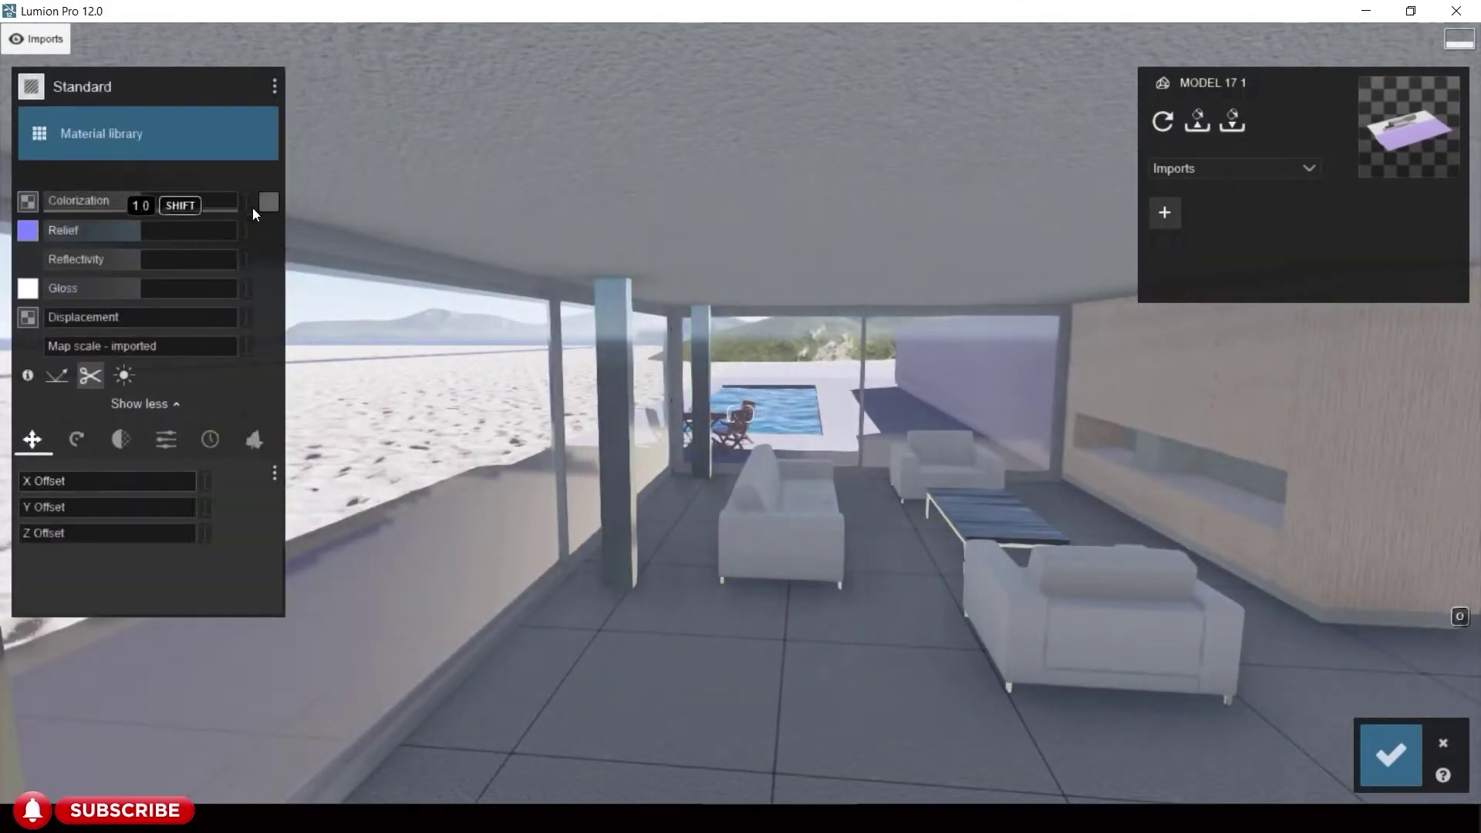
{"action": "left_click", "coordinate": [267, 203]}
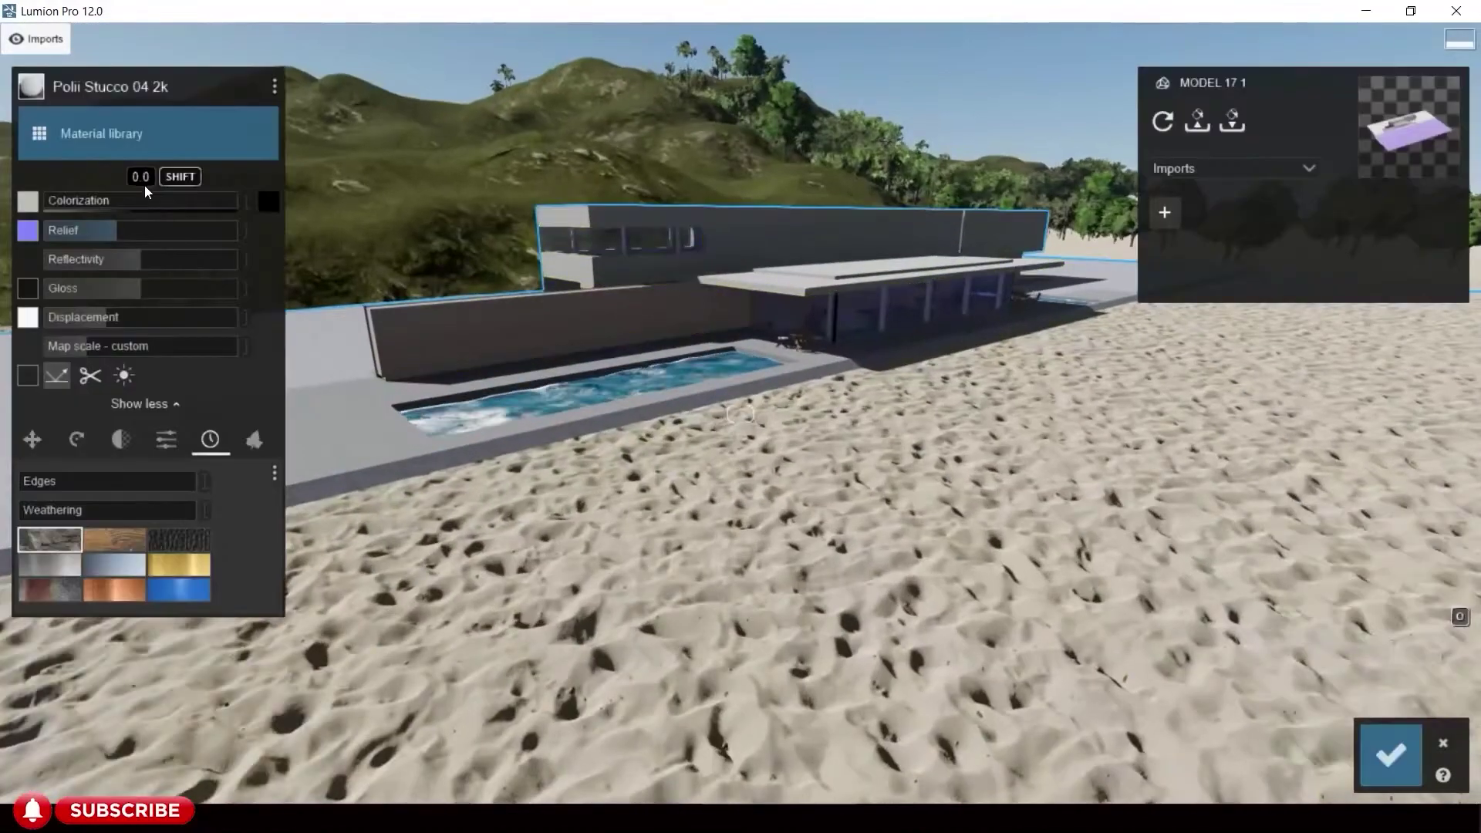
- Compare outdoor concretes on the house's outer walls, including ConcretePlates 12 2k and Concrete 023 1024, and apply Concrete 045 1024
{"action": "left_click", "coordinate": [193, 132]}
{"action": "left_click", "coordinate": [131, 225]}
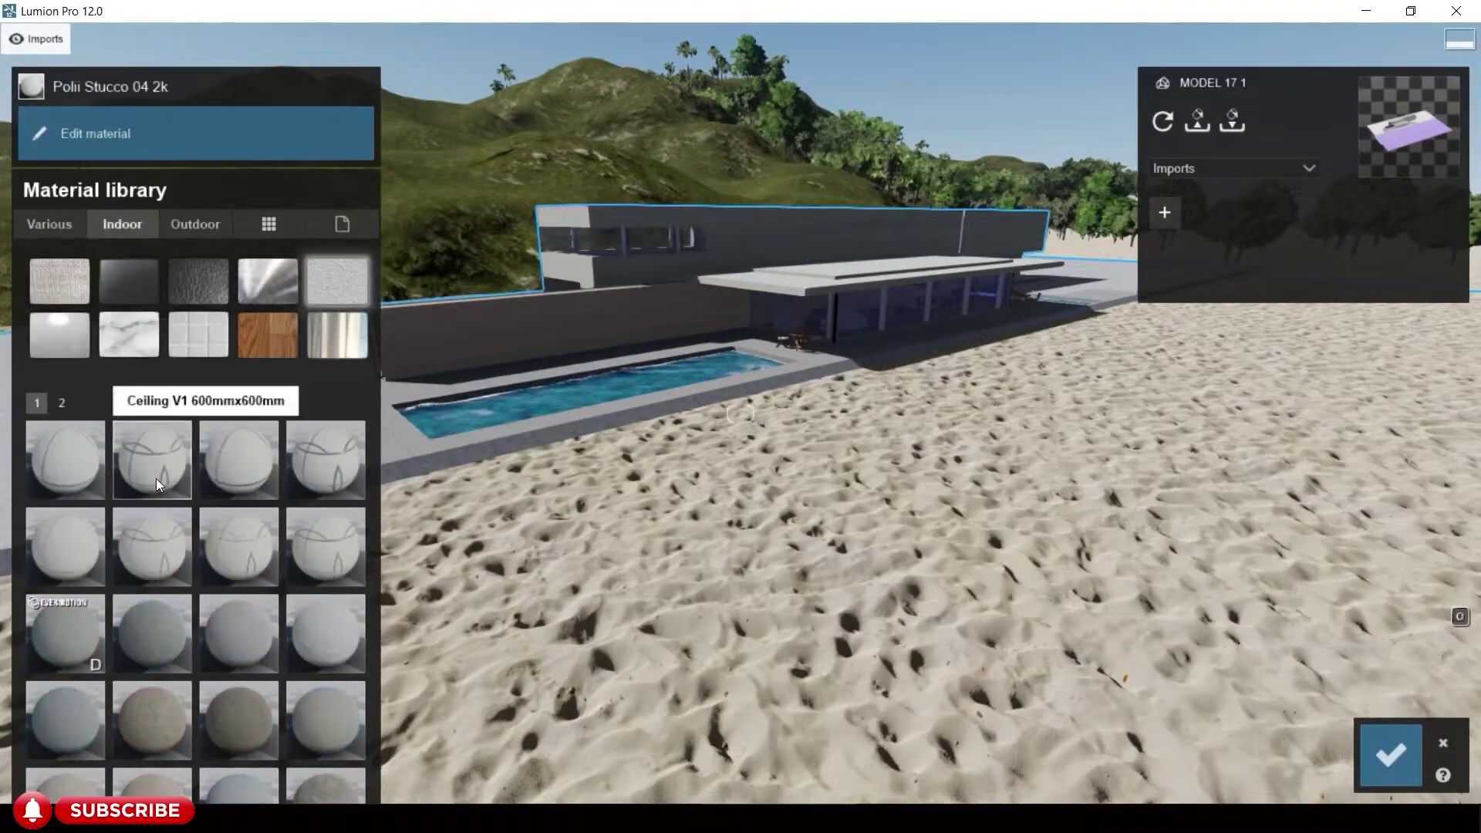
{"action": "left_click", "coordinate": [195, 223]}
{"action": "left_click", "coordinate": [128, 281]}
{"action": "left_click", "coordinate": [86, 402]}
{"action": "left_click", "coordinate": [85, 730]}
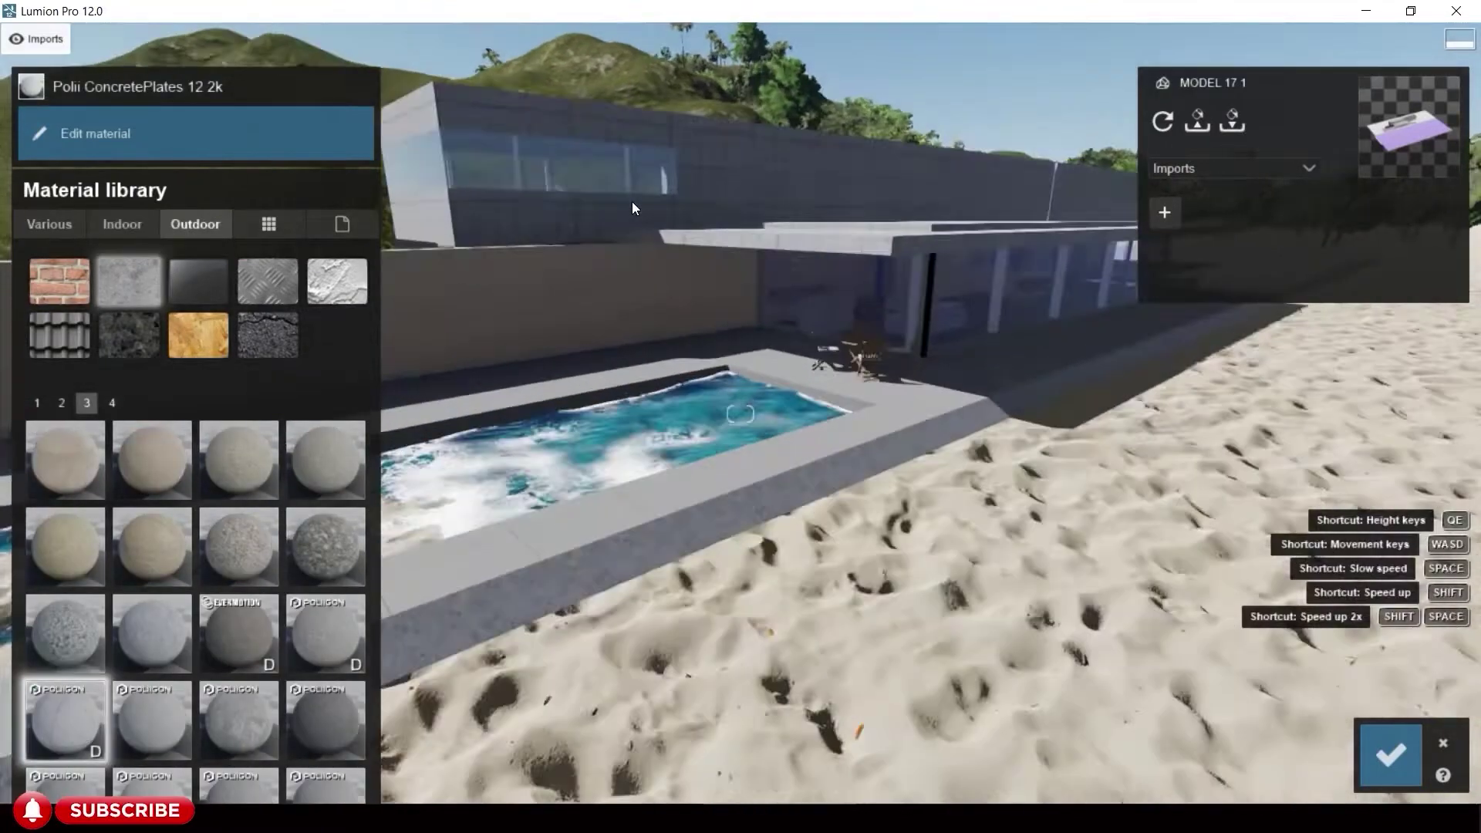
{"action": "left_click", "coordinate": [165, 651]}
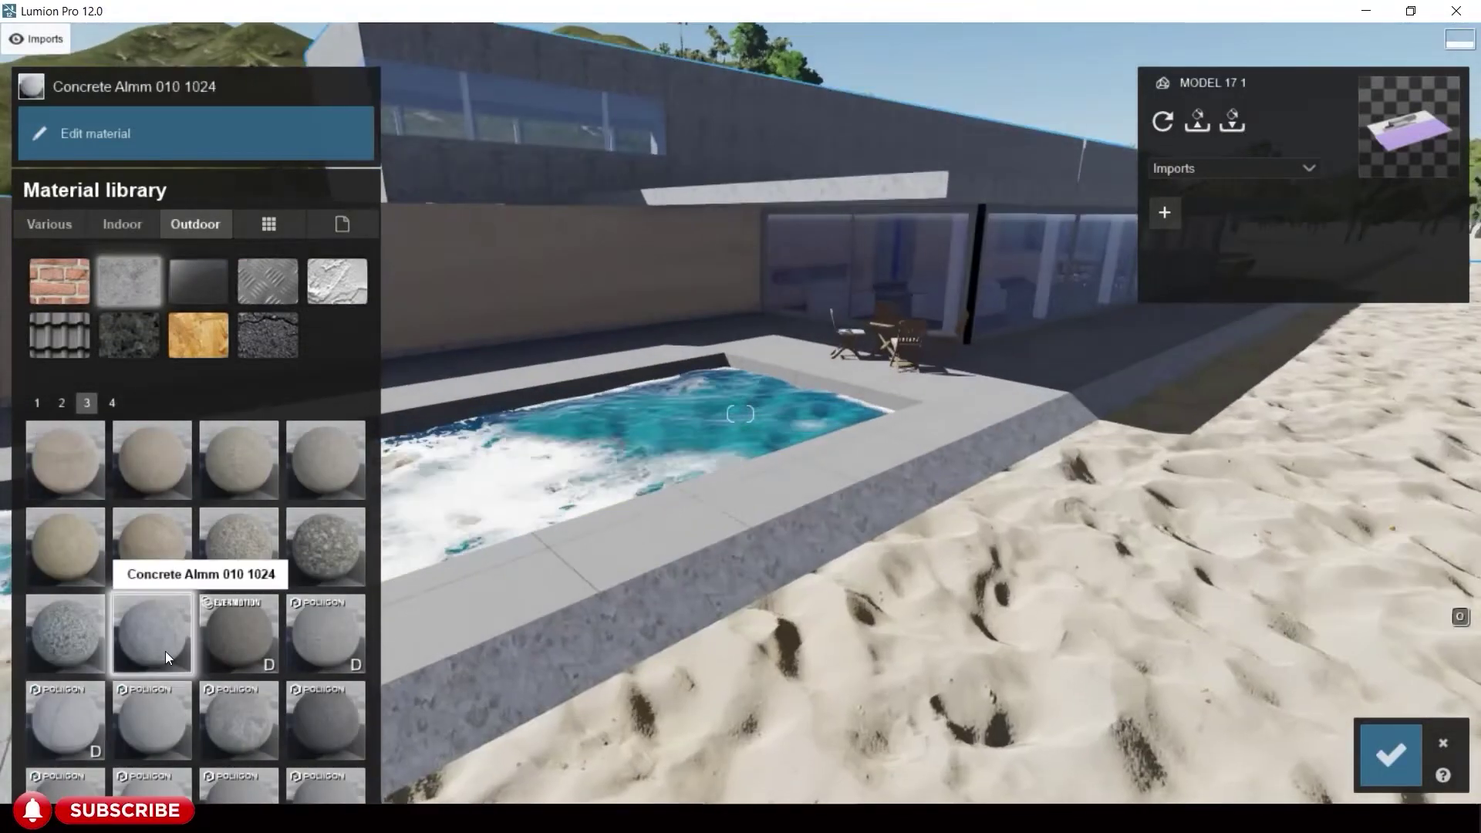
{"action": "left_click", "coordinate": [62, 402]}
{"action": "left_click", "coordinate": [65, 459]}
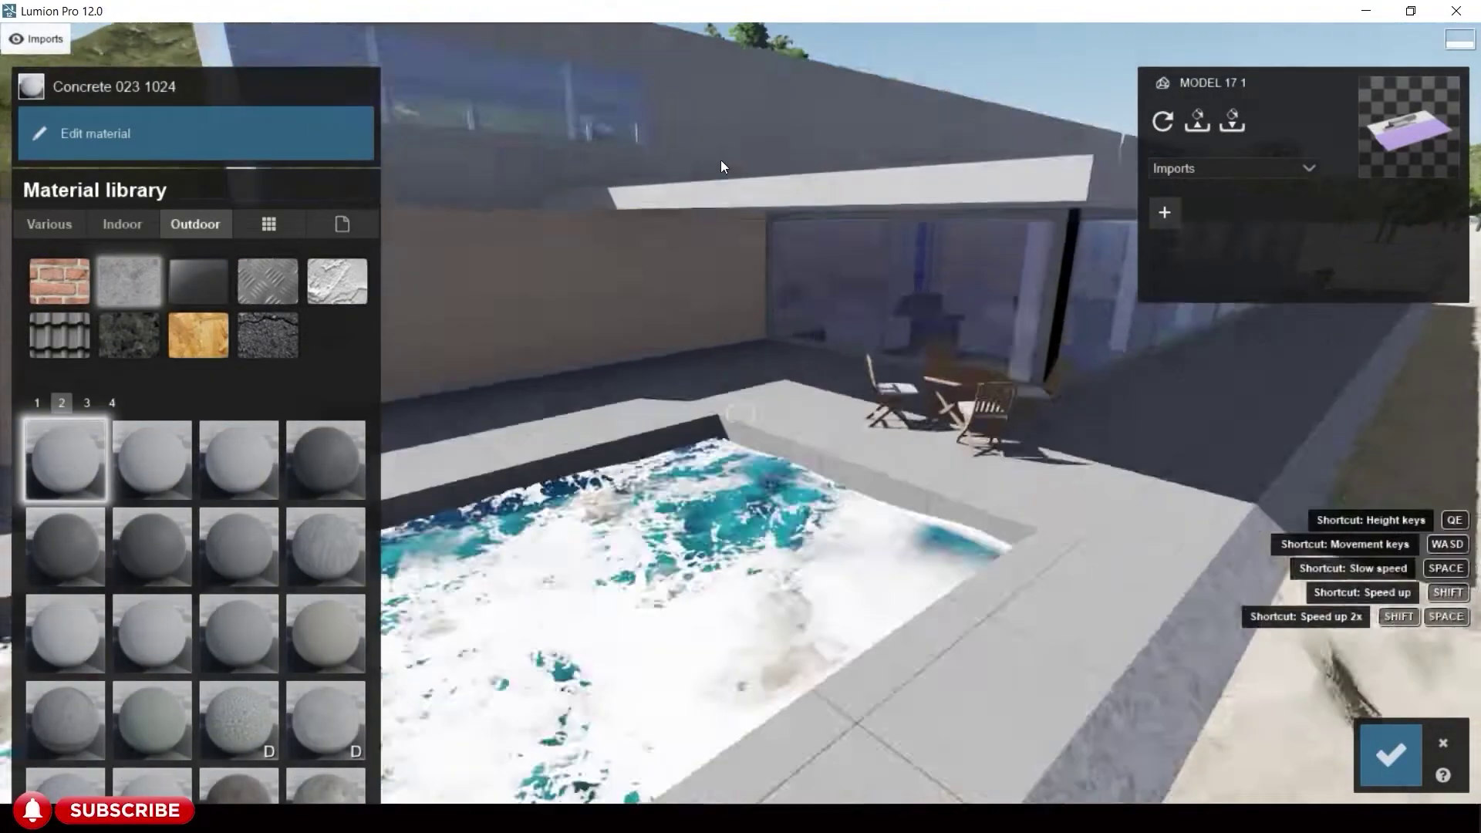
{"action": "left_click", "coordinate": [162, 630]}
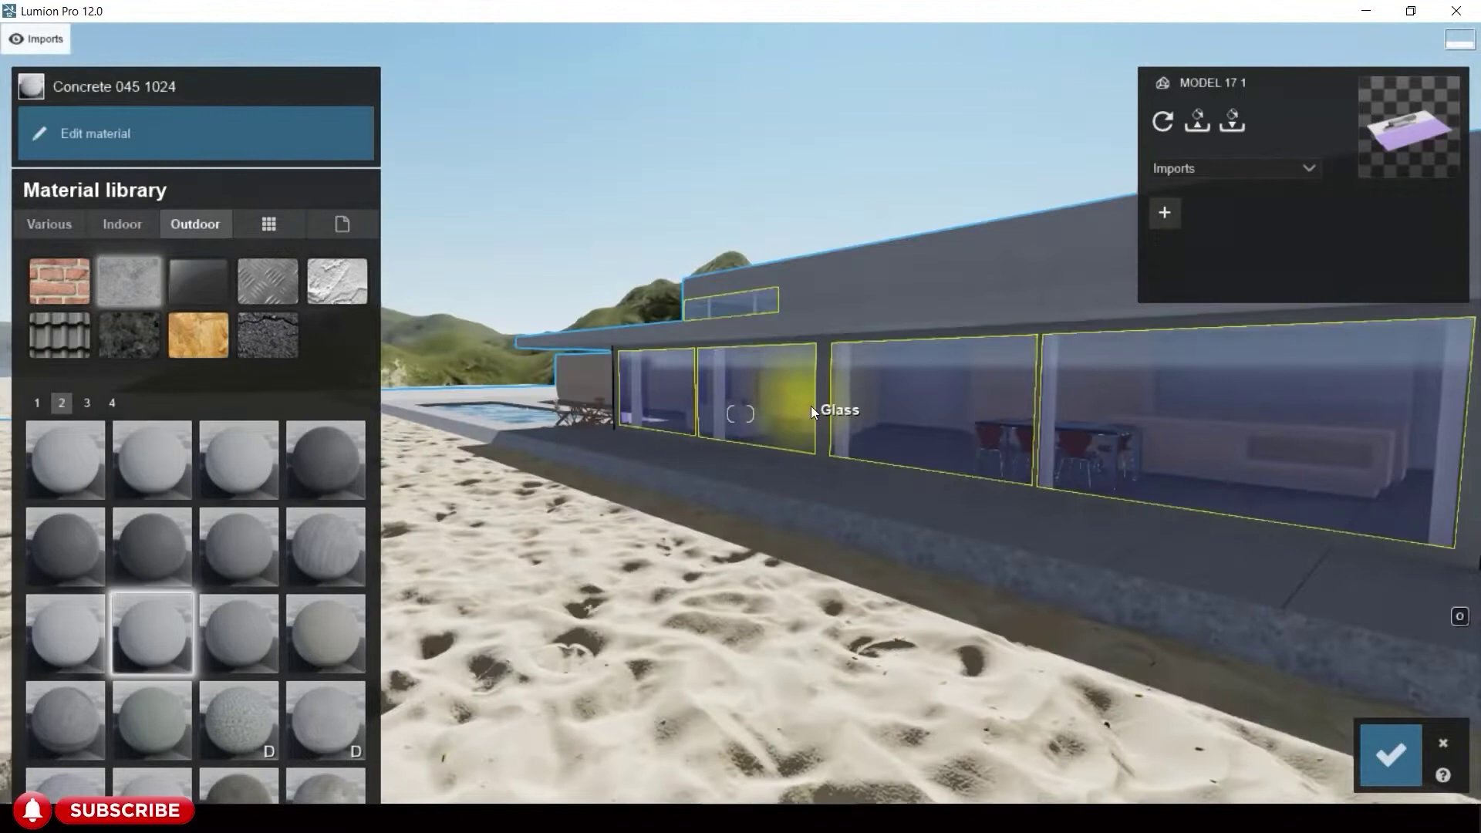
- Apply the Nickel metal material to the window frames along the beach facade and lower its reflectivity
{"action": "left_click", "coordinate": [811, 412]}
{"action": "left_click", "coordinate": [85, 389]}
{"action": "left_click", "coordinate": [123, 224]}
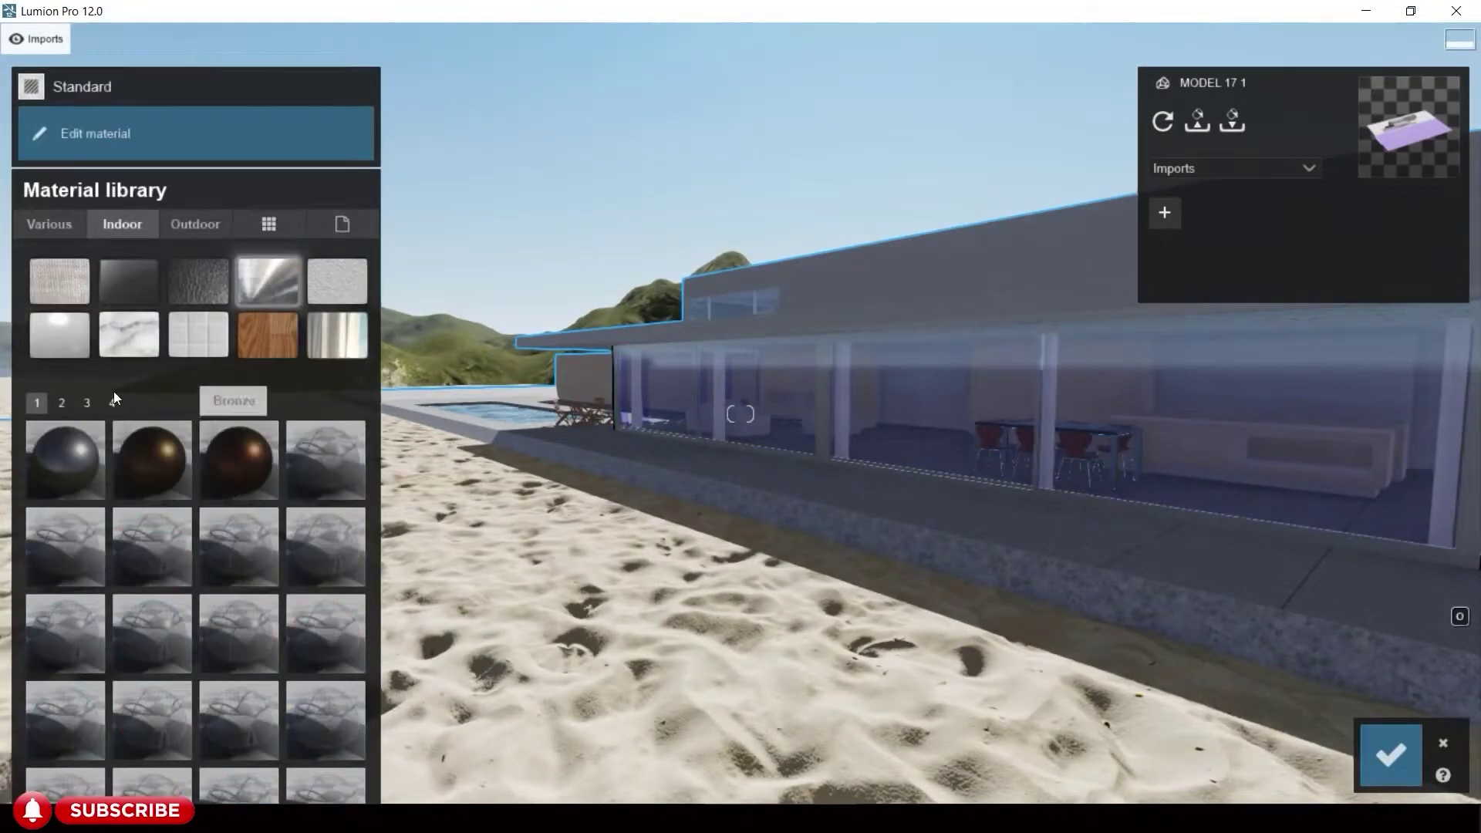
{"action": "left_click", "coordinate": [87, 402]}
{"action": "scroll", "coordinate": [346, 450], "scroll_direction": "down", "scroll_amount": 1}
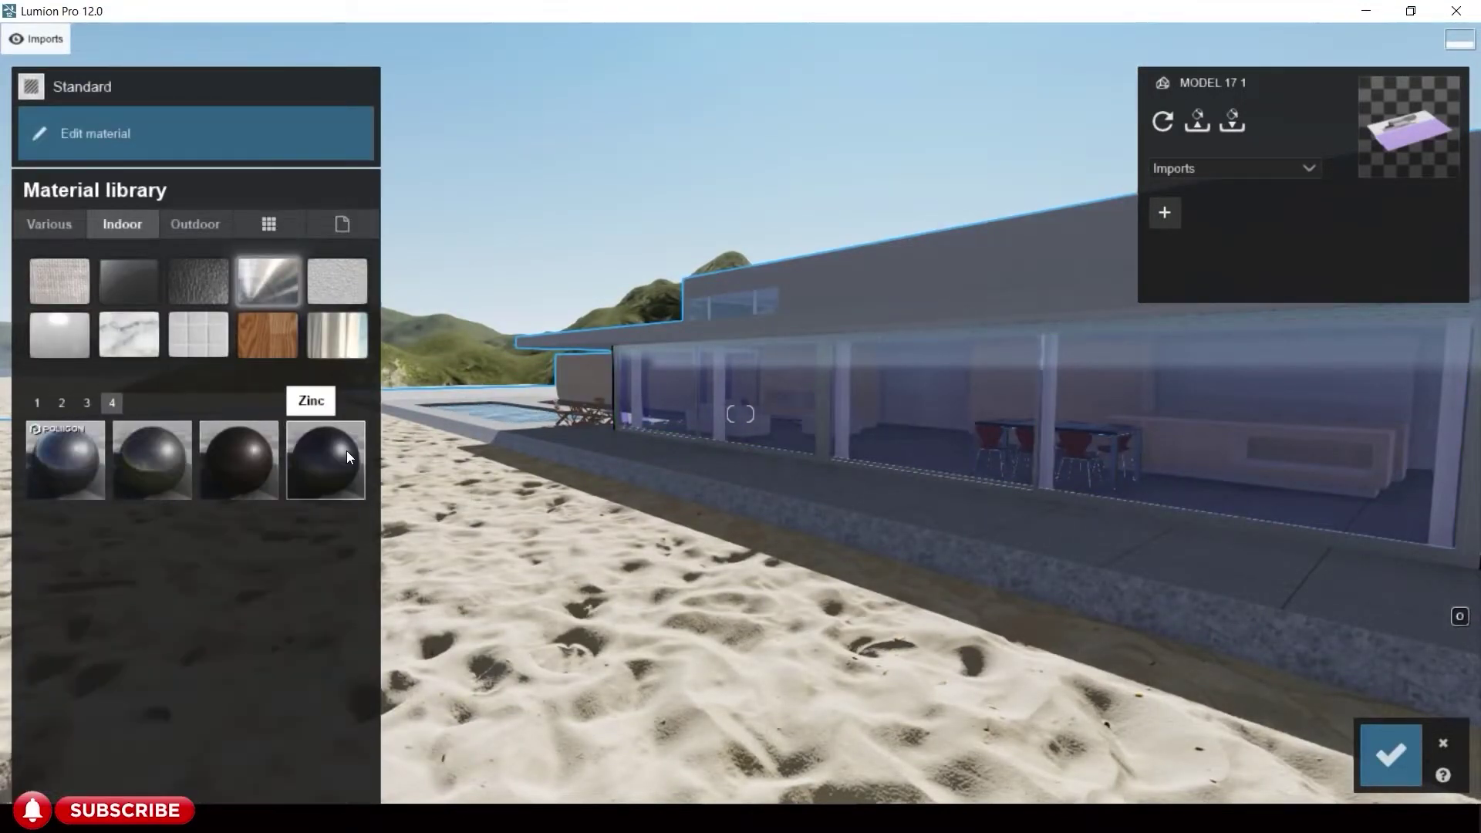
{"action": "scroll", "coordinate": [345, 451], "scroll_direction": "up", "scroll_amount": 1}
{"action": "left_click", "coordinate": [155, 785]}
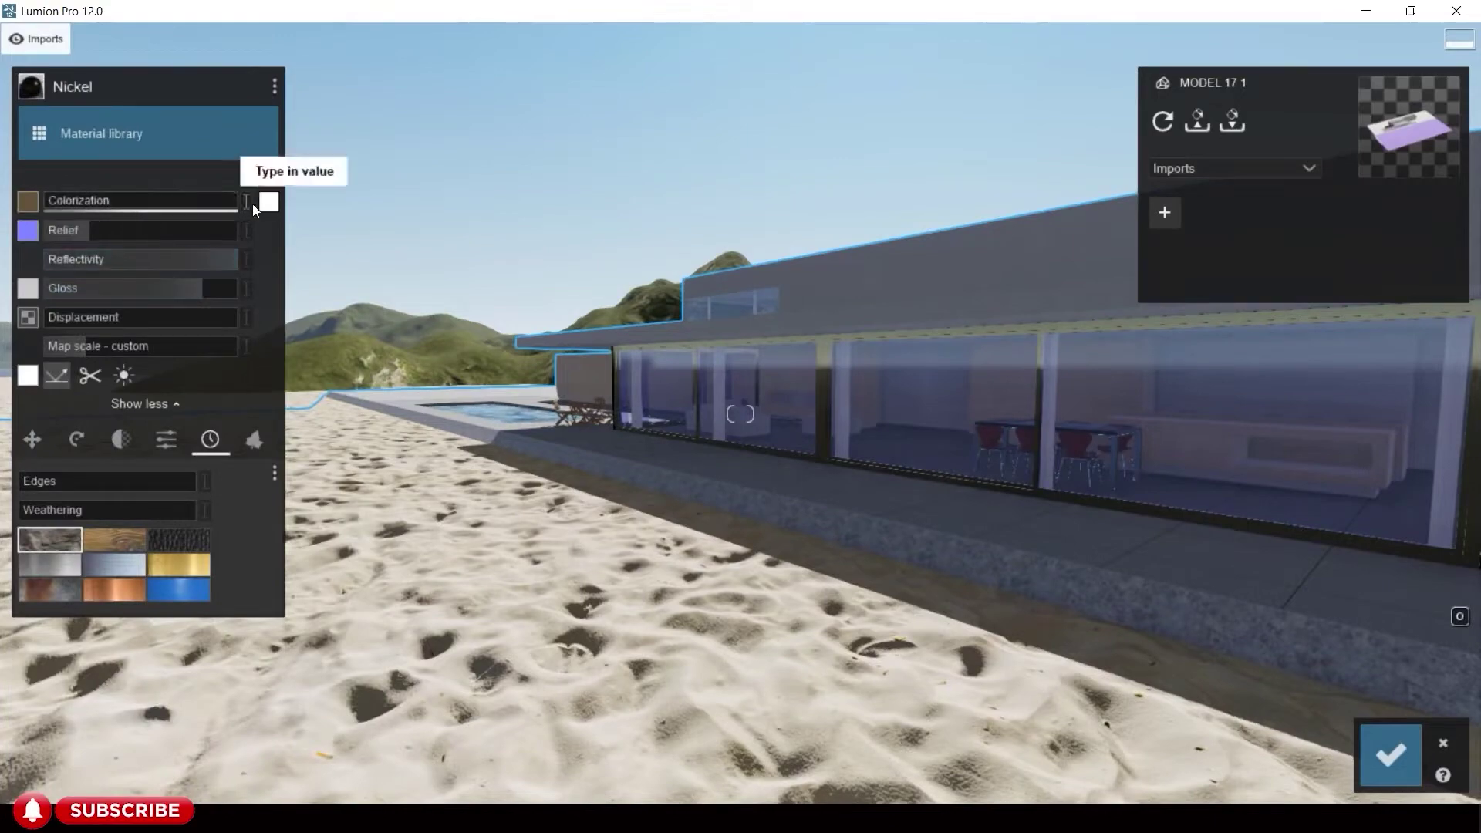
{"action": "left_click", "coordinate": [103, 259]}
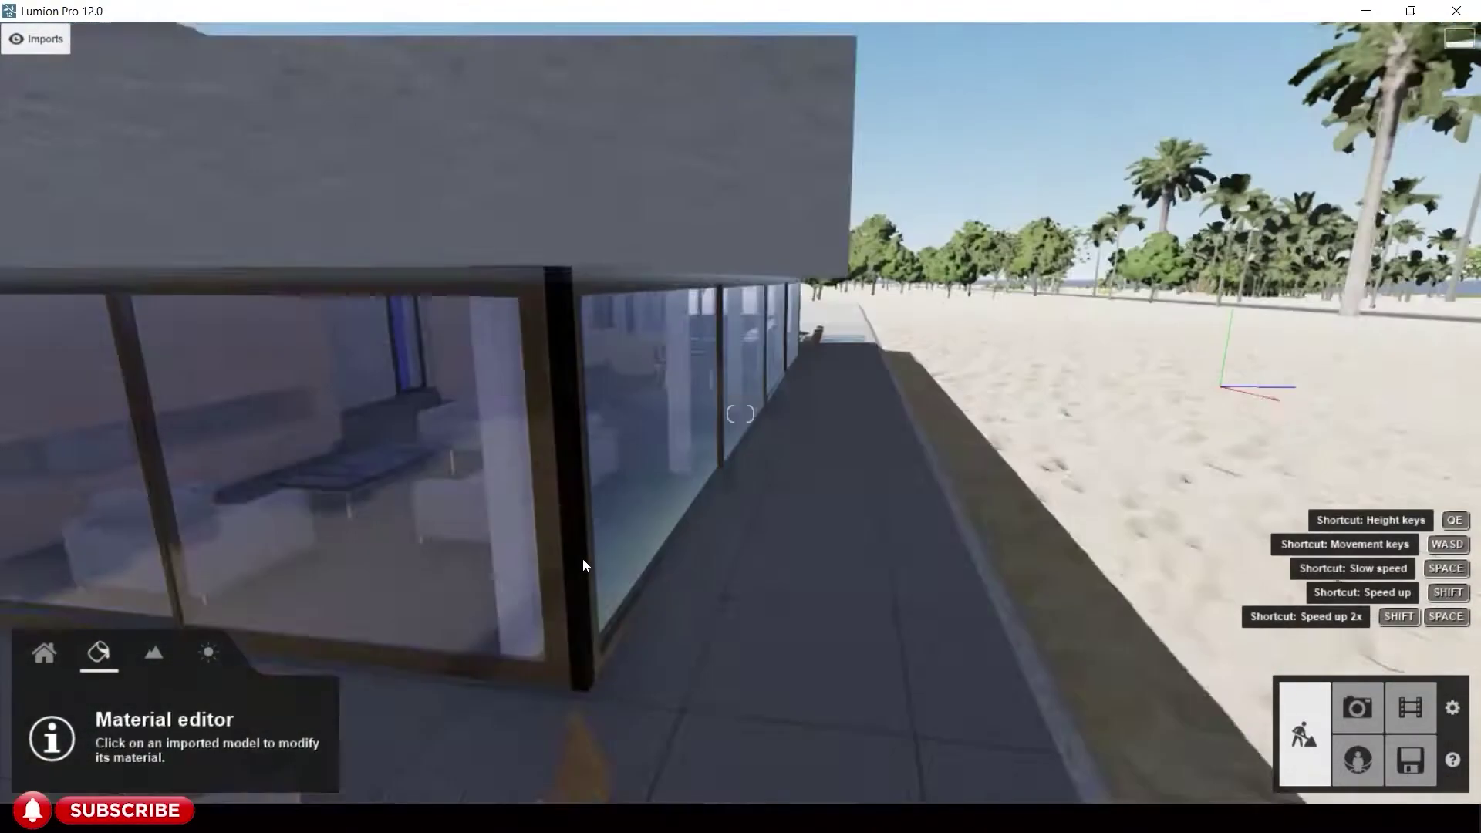
- Apply the dark Wood 025 1024 material to the outdoor dining table and chairs on the terrace
{"action": "left_click", "coordinate": [582, 559]}
{"action": "left_click", "coordinate": [195, 121]}
{"action": "left_click", "coordinate": [61, 300]}
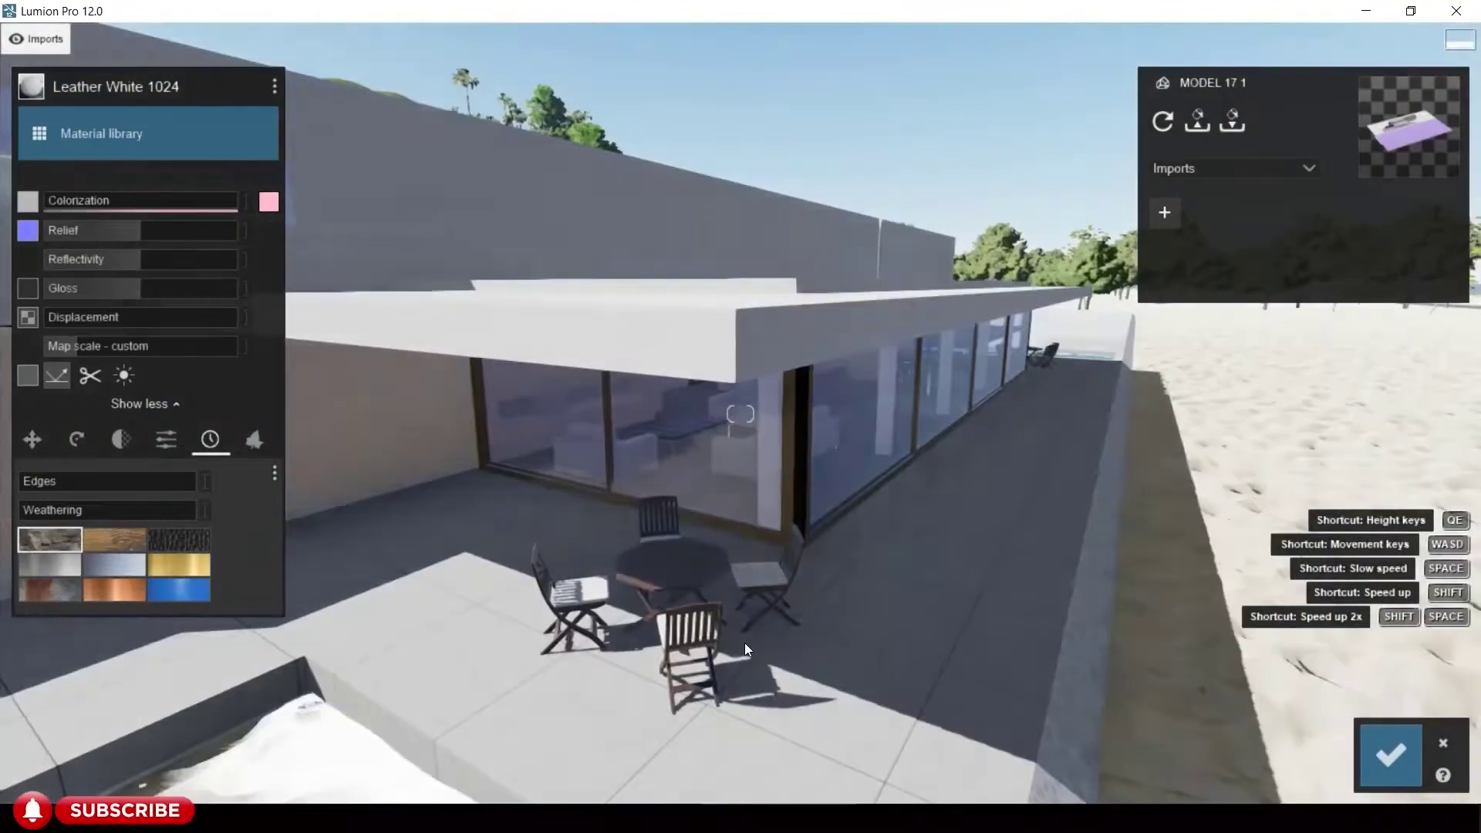
{"action": "left_click", "coordinate": [275, 88]}
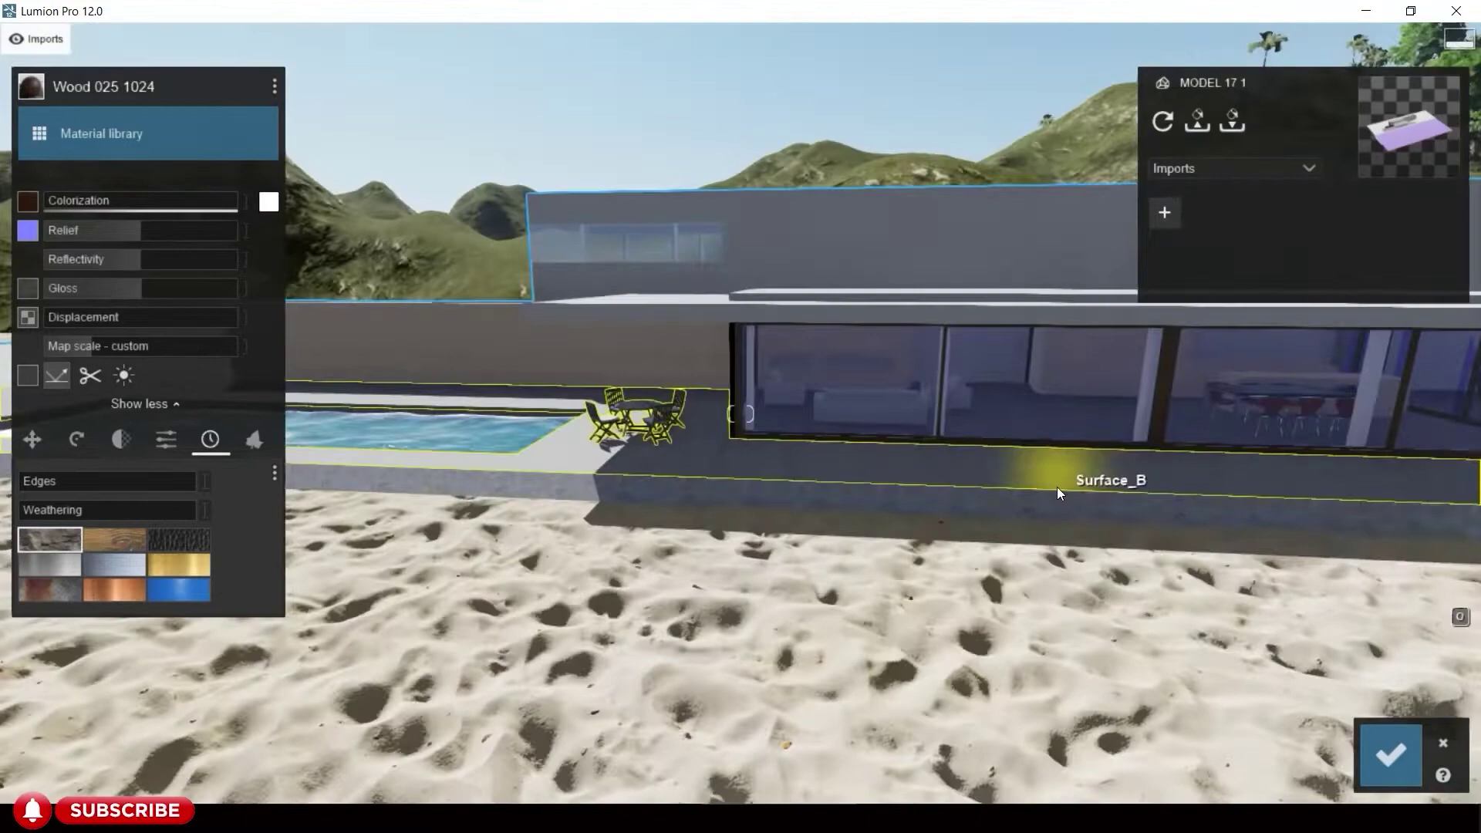
- Replace the material of the long wall beside the pool with a dark red outdoor wood
{"action": "left_click", "coordinate": [546, 350]}
{"action": "left_click", "coordinate": [182, 154]}
{"action": "left_click", "coordinate": [195, 224]}
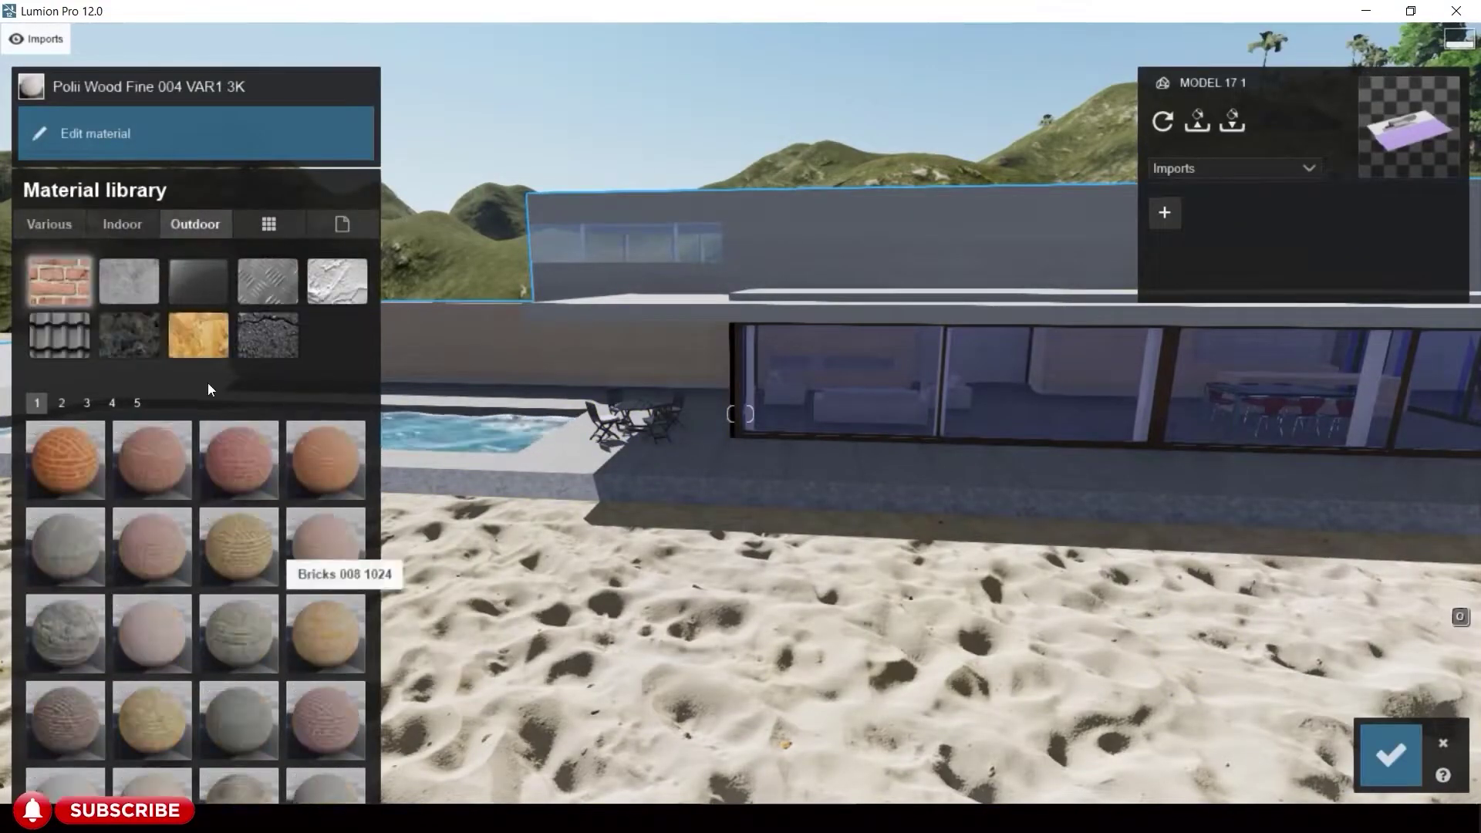
{"action": "left_click", "coordinate": [198, 335]}
{"action": "left_click", "coordinate": [249, 646]}
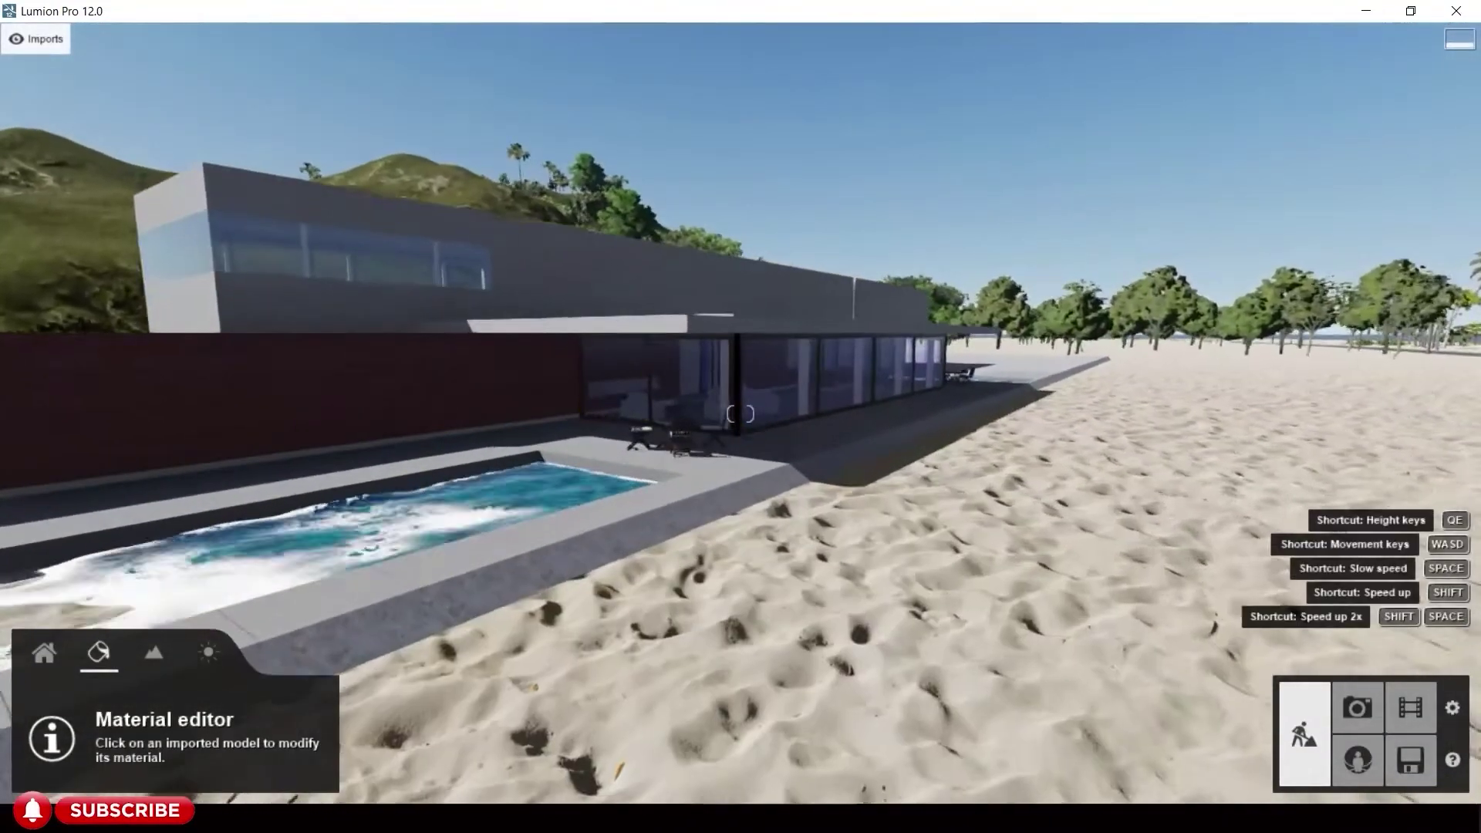
- Reapply the Blue Ocean water material to the swimming pool's surface and save the material changes
{"action": "left_click", "coordinate": [331, 541]}
{"action": "left_click", "coordinate": [116, 86]}
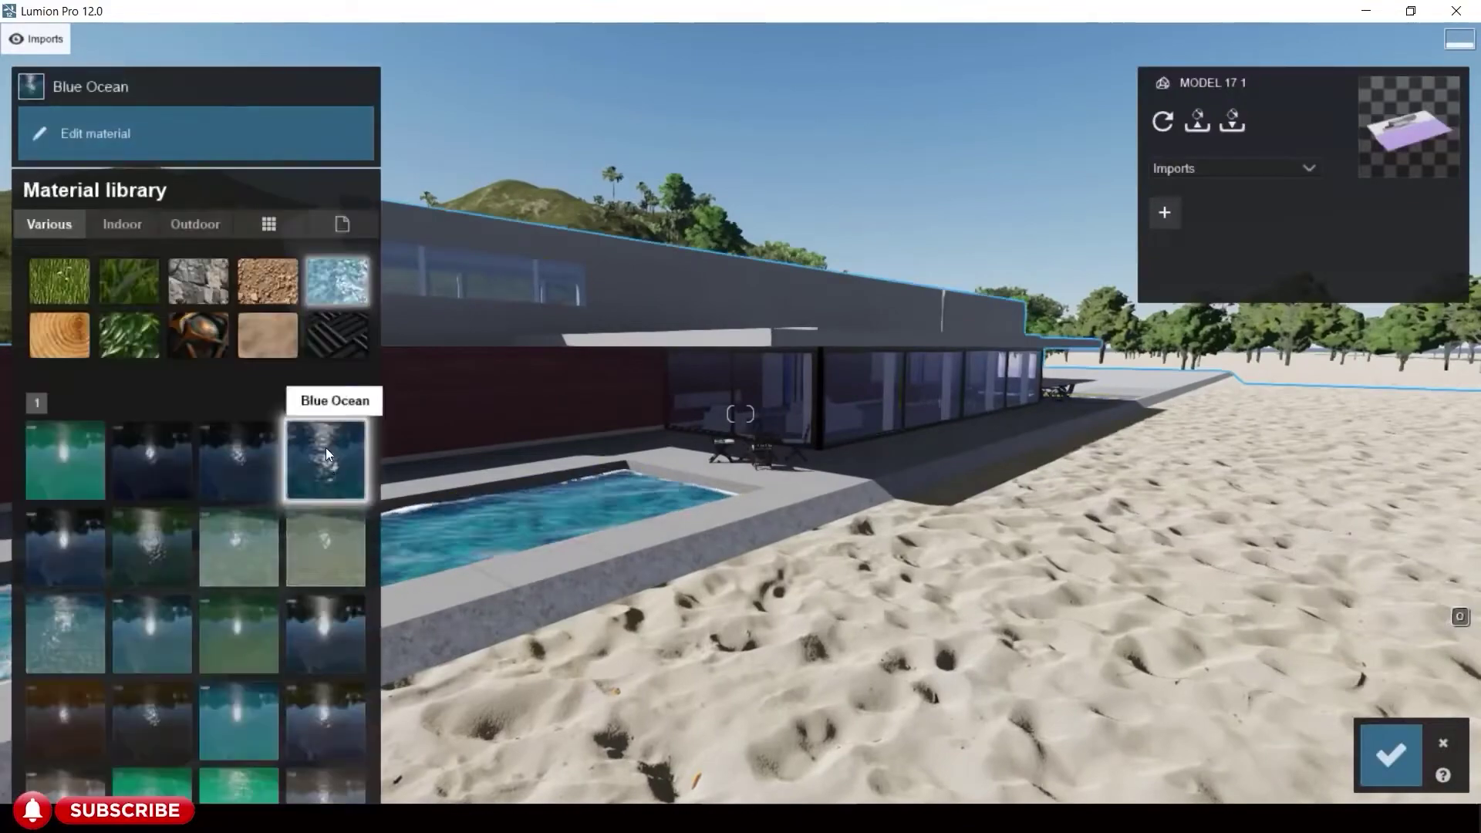
{"action": "left_click", "coordinate": [326, 453]}
{"action": "left_click", "coordinate": [1391, 754]}
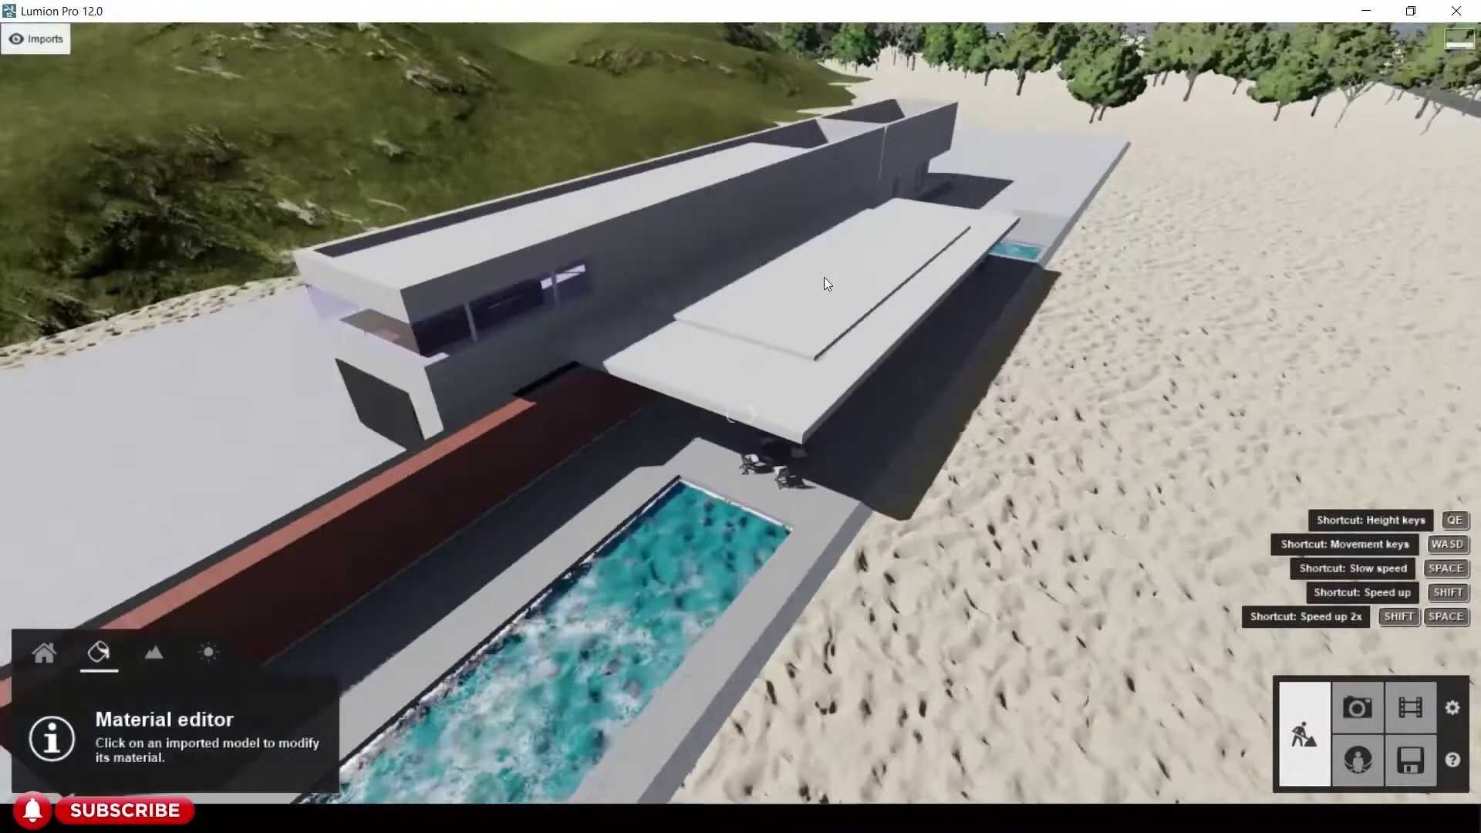
- Apply the outdoor wood Polii Wood PlanksWorn 32 3k to the large ground slab around the house
{"action": "left_click", "coordinate": [974, 563]}
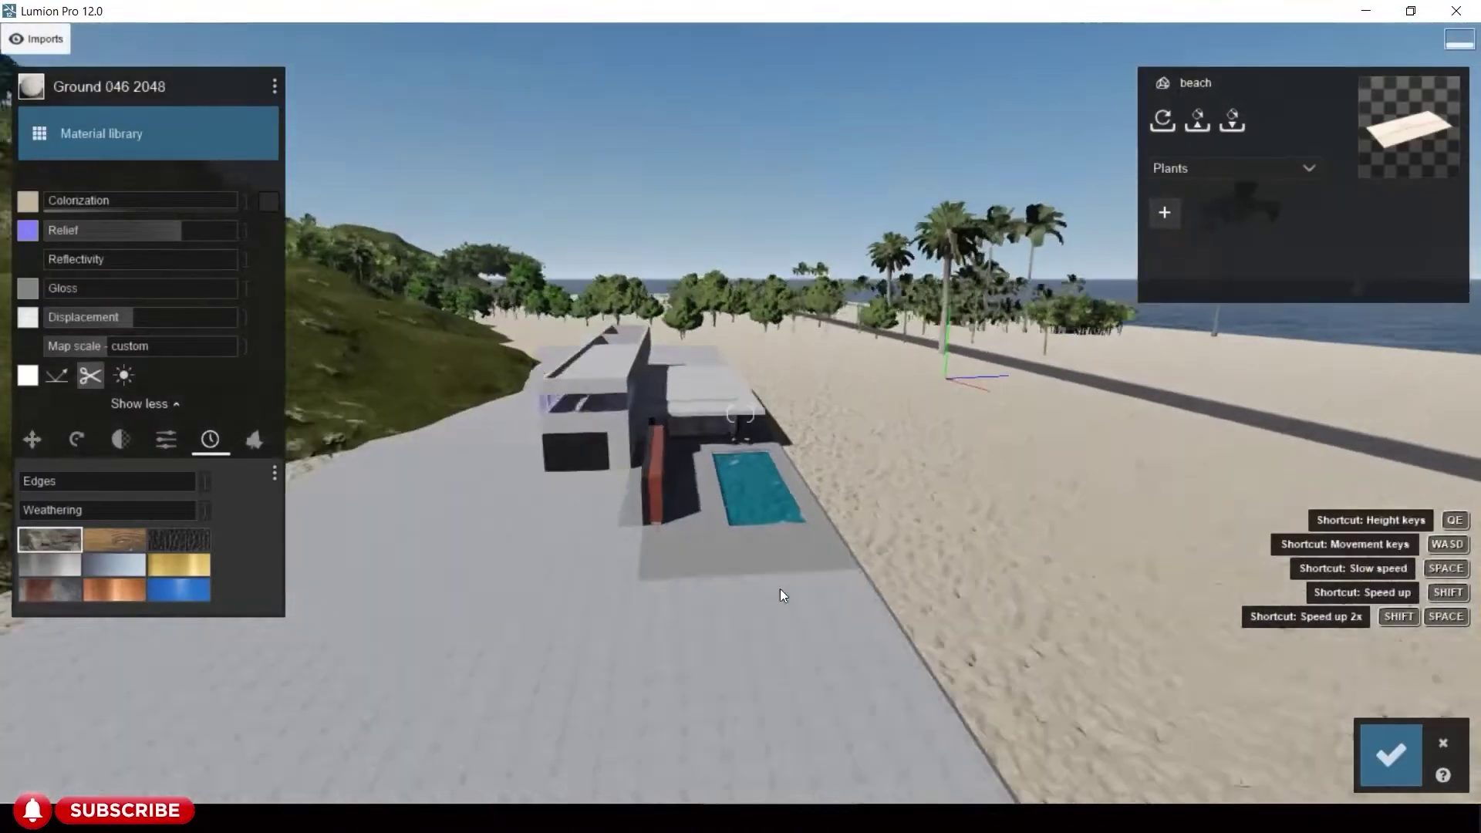
{"action": "left_click", "coordinate": [780, 595]}
{"action": "left_click", "coordinate": [146, 134]}
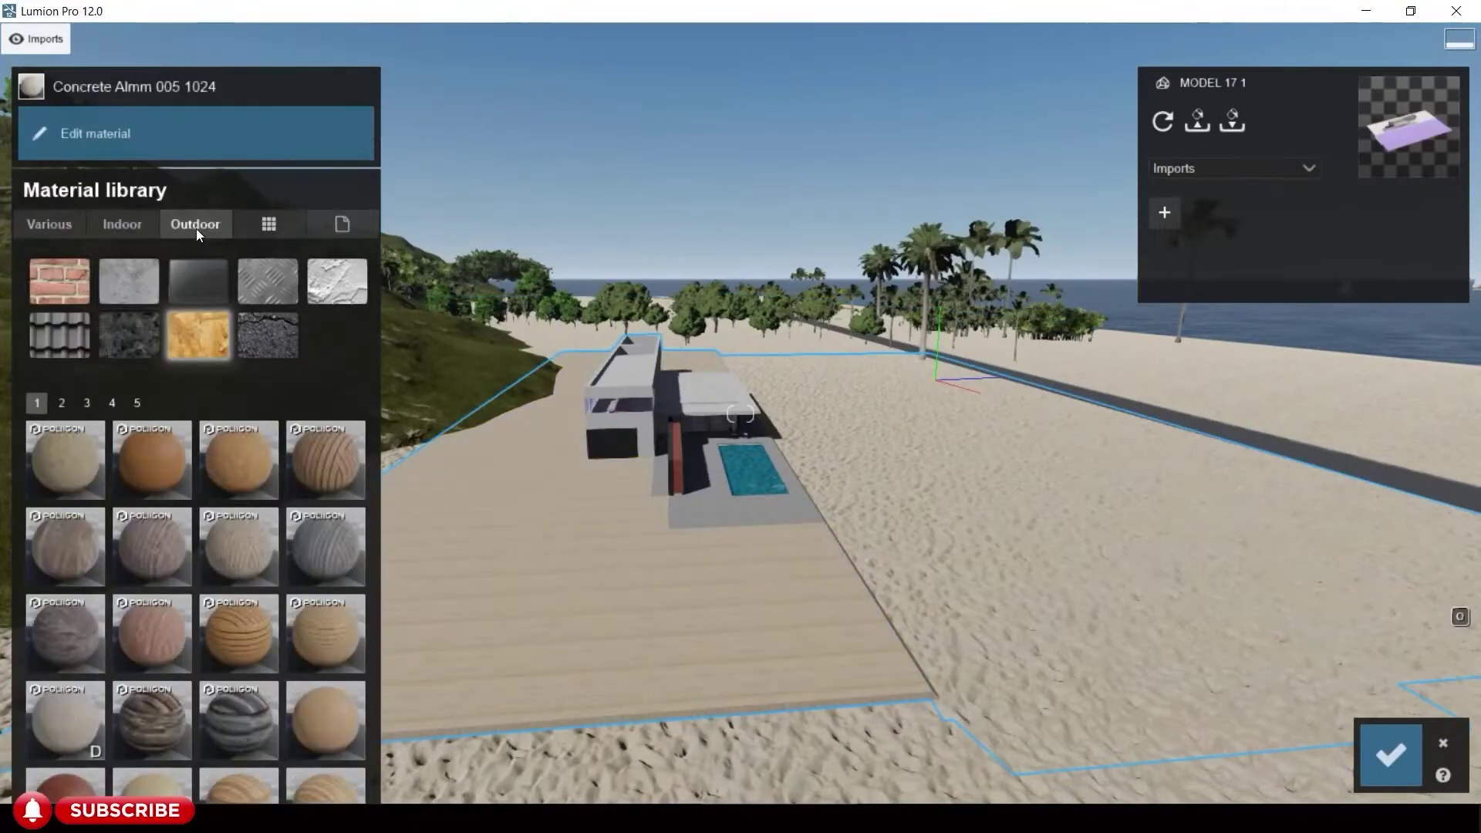
{"action": "left_click", "coordinate": [152, 719]}
{"action": "left_click", "coordinate": [241, 719]}
{"action": "key", "text": "w"}
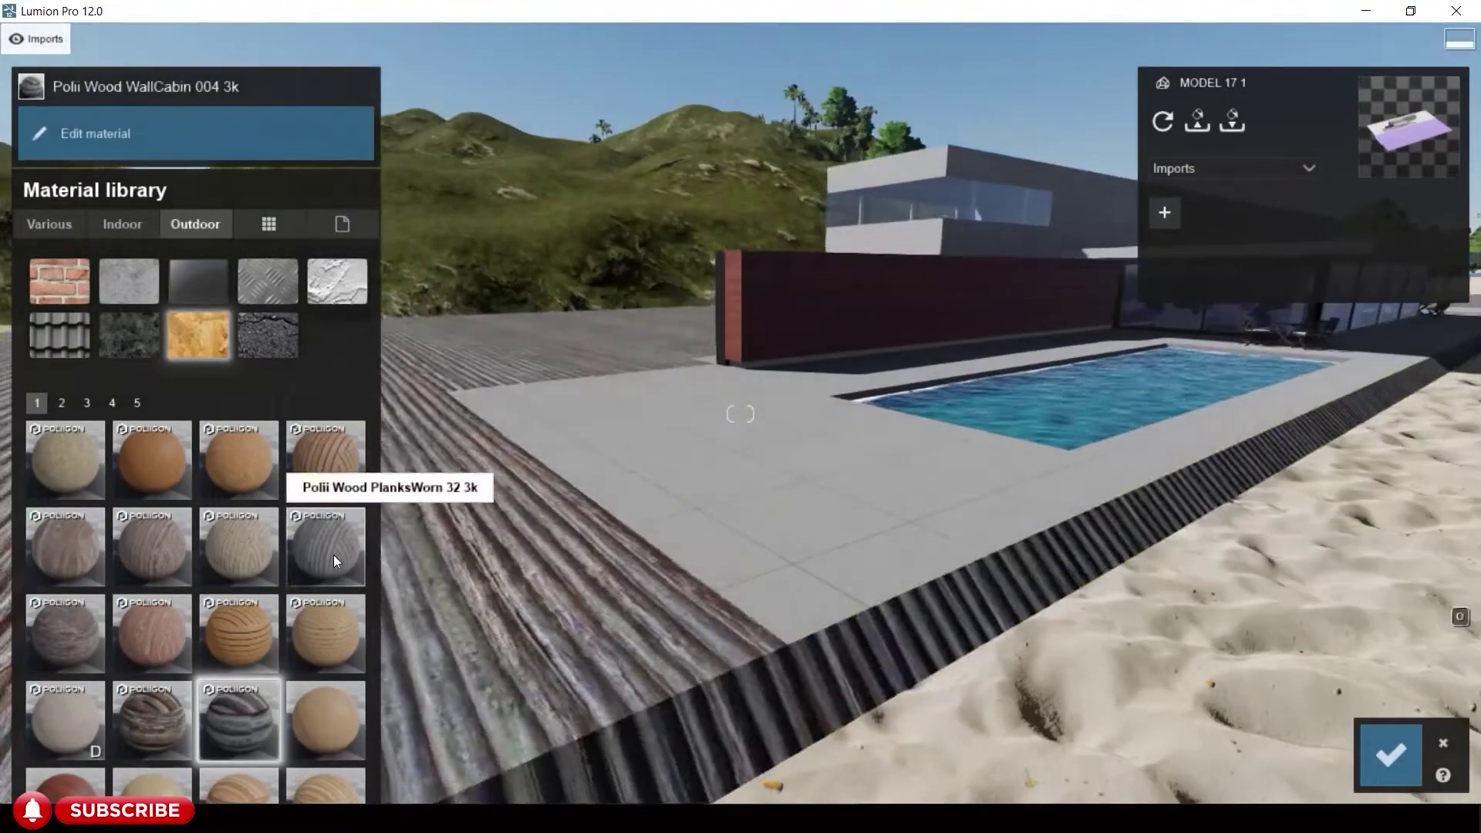
{"action": "left_click", "coordinate": [333, 562]}
{"action": "key", "text": "s"}
- Copy the ground slab's worn plank wood material and paste it onto the deck around the pool
{"action": "left_click", "coordinate": [704, 446]}
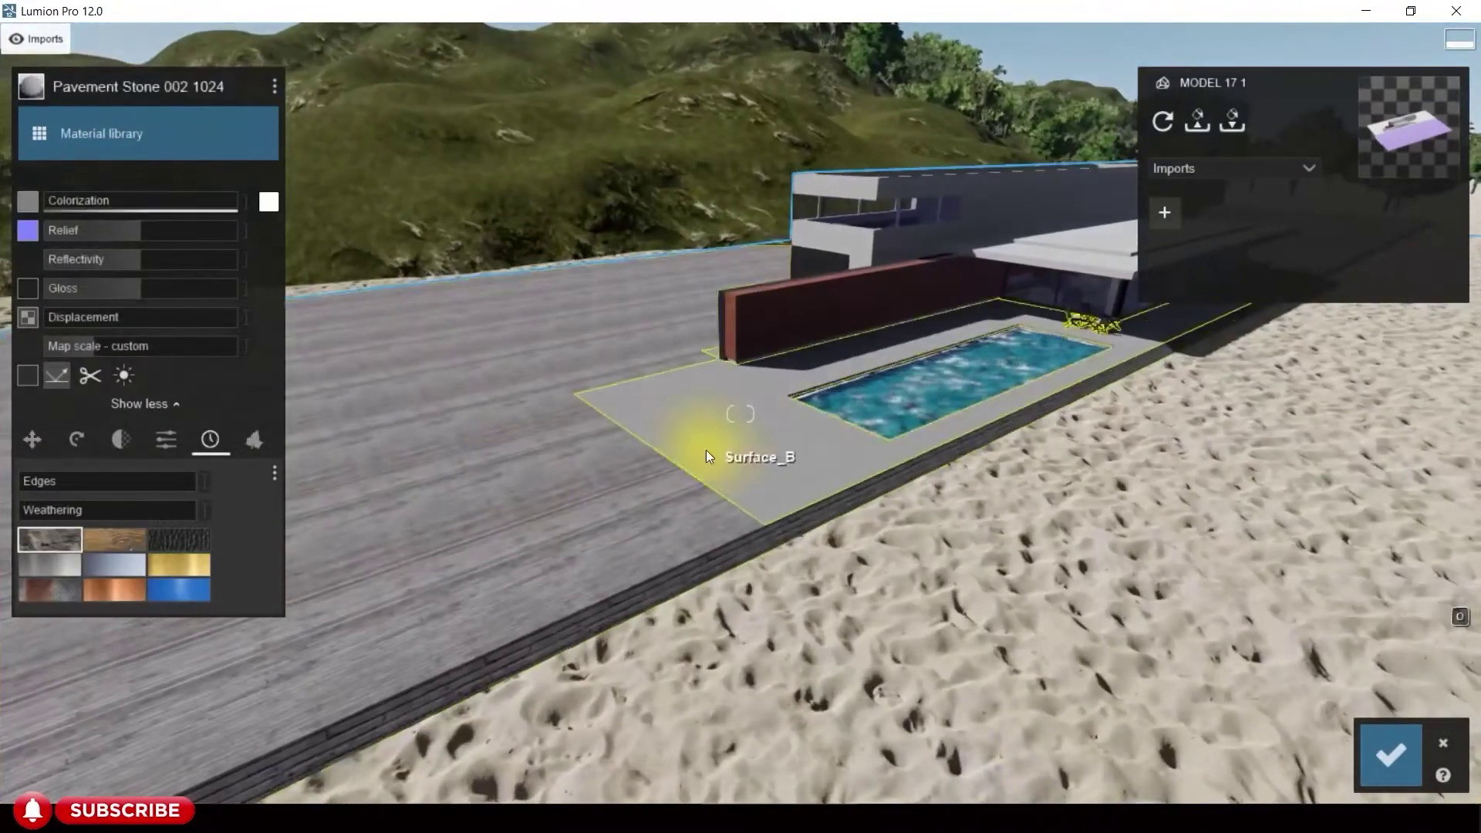
{"action": "left_click", "coordinate": [537, 549]}
{"action": "left_click", "coordinate": [275, 87]}
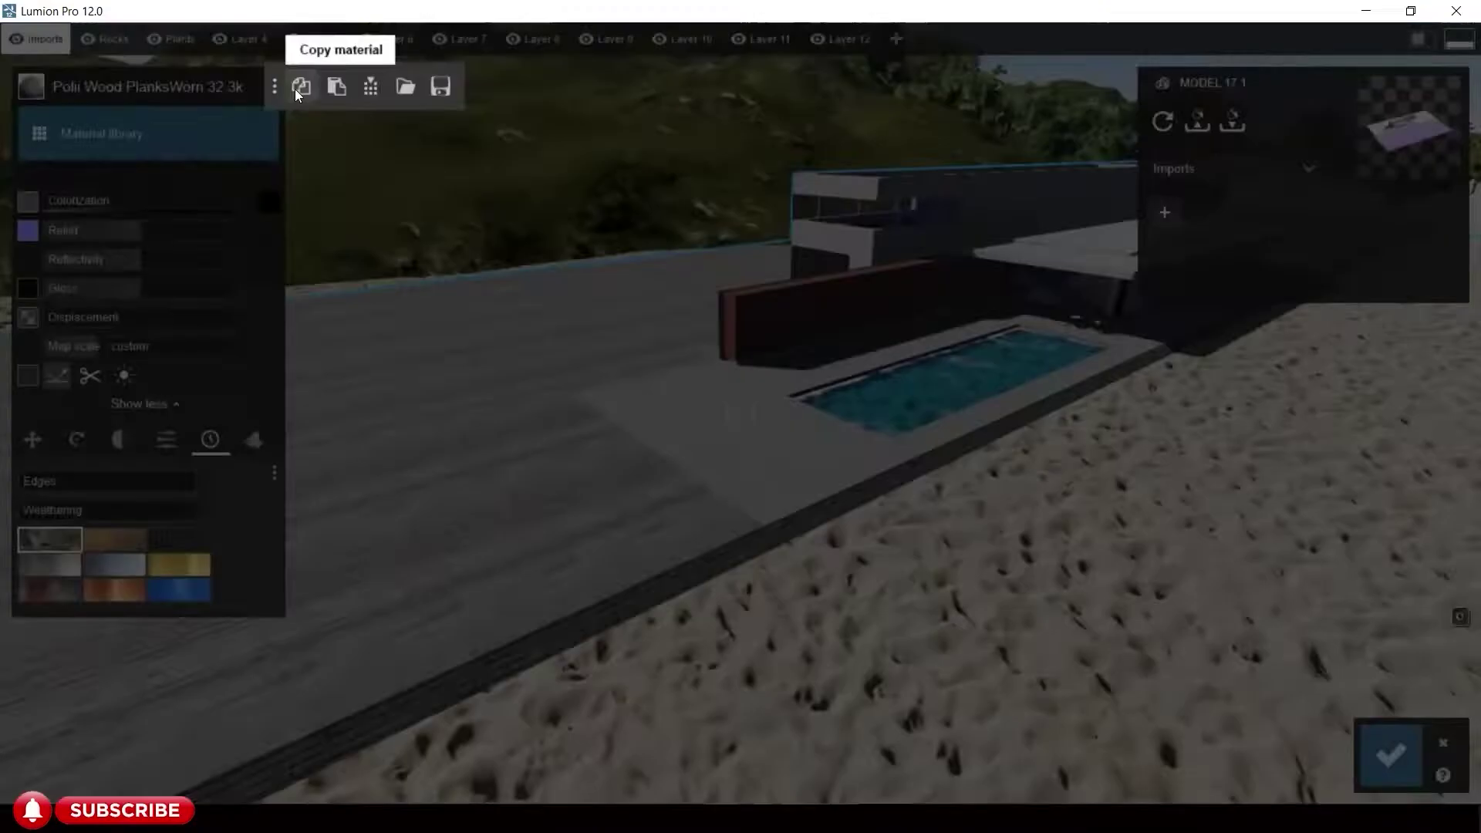
{"action": "left_click", "coordinate": [297, 88]}
{"action": "left_click", "coordinate": [742, 437]}
{"action": "left_click", "coordinate": [275, 87]}
{"action": "left_click", "coordinate": [336, 86]}
- Replace the large ground slab's wood with a grey outdoor concrete and save the material changes
{"action": "left_click", "coordinate": [633, 579]}
{"action": "left_click", "coordinate": [147, 134]}
{"action": "left_click", "coordinate": [139, 279]}
{"action": "left_click", "coordinate": [323, 636]}
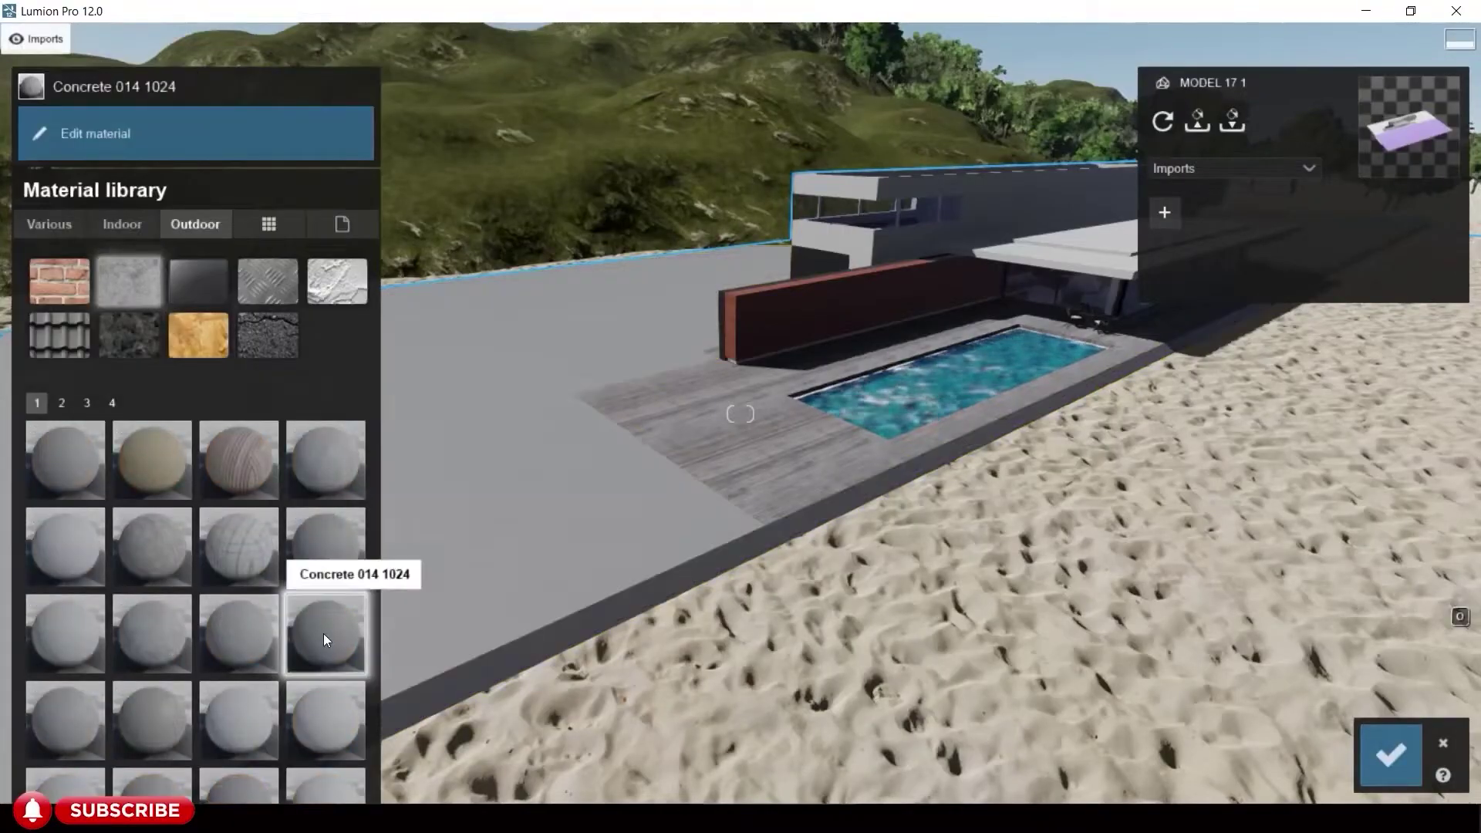
{"action": "left_click", "coordinate": [140, 733]}
{"action": "left_click", "coordinate": [1391, 754]}
- Replace the worn plank material of the pool deck and interior floor with the outdoor Concrete 014 1024
{"action": "key", "text": "w"}
{"action": "right_click_drag", "start_coordinate": [950, 651], "coordinate": [949, 432]}
{"action": "key", "text": "s"}
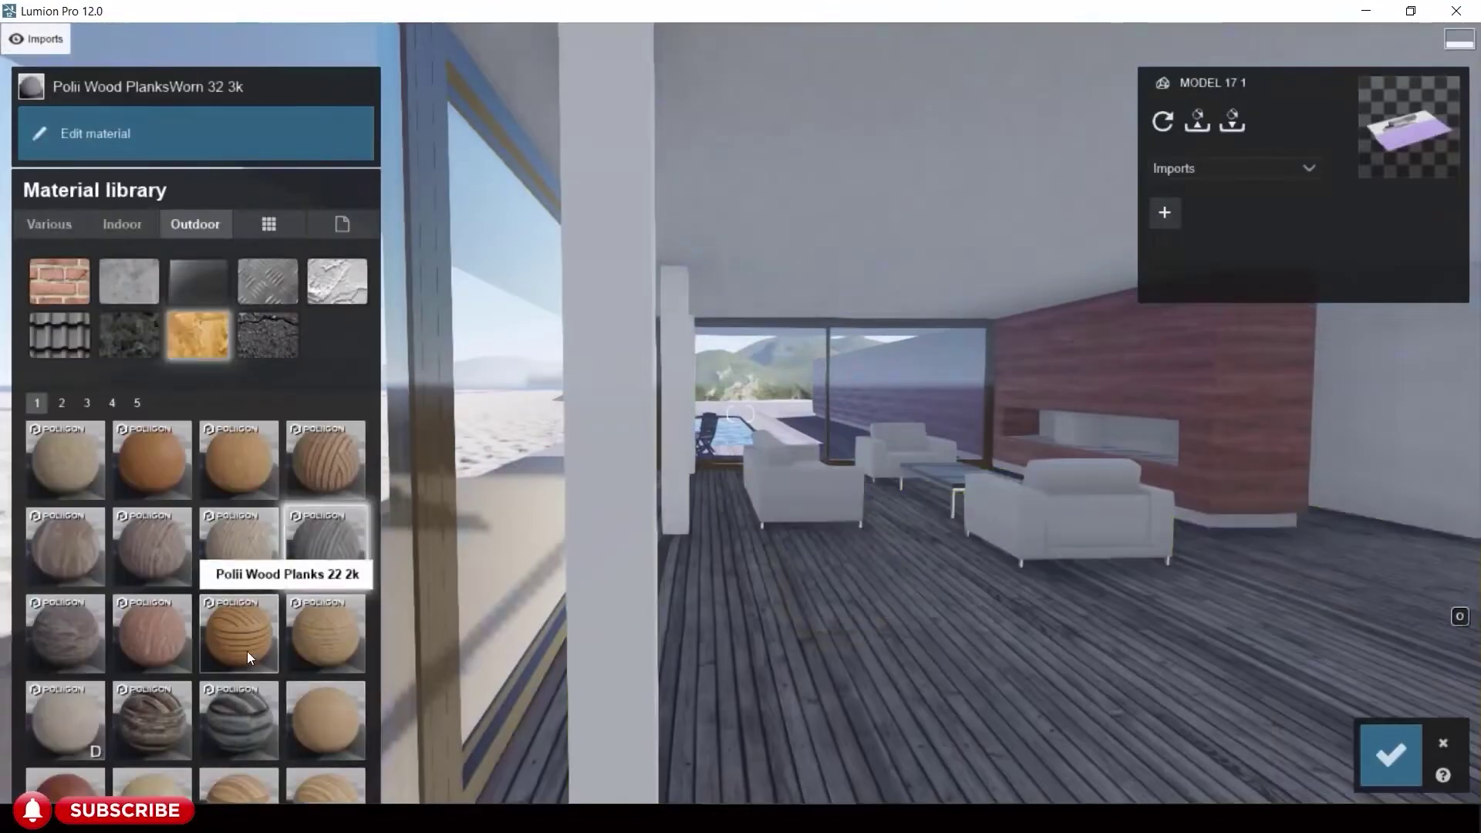
{"action": "left_click", "coordinate": [254, 653]}
{"action": "left_click", "coordinate": [136, 298]}
{"action": "left_click", "coordinate": [331, 612]}
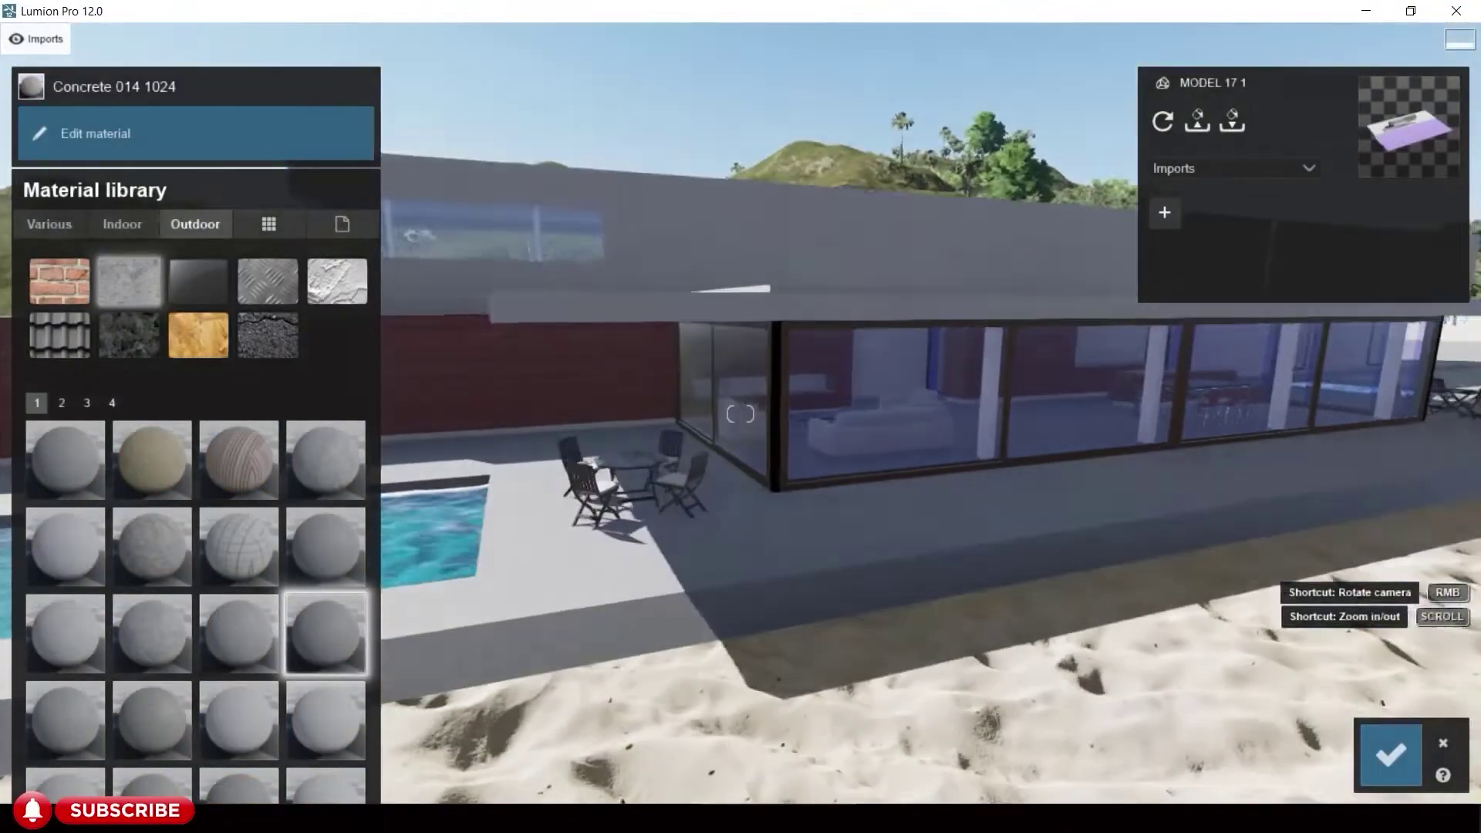
{"action": "left_click", "coordinate": [841, 506]}
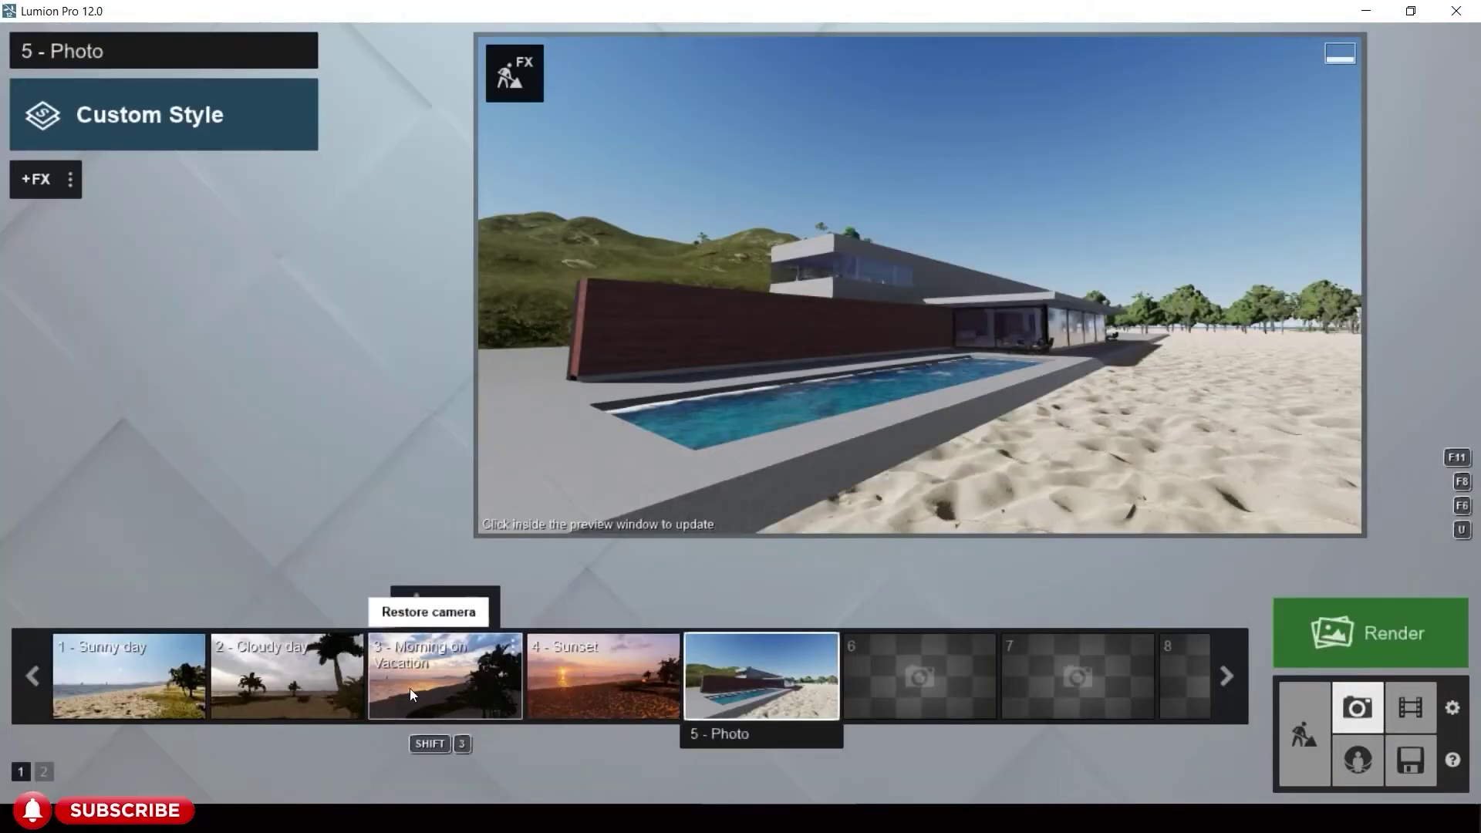
- Copy the effect list of photo 1 - Sunny day and paste it into photo 5 of the pool side
{"action": "left_click", "coordinate": [136, 677]}
{"action": "left_click", "coordinate": [71, 179]}
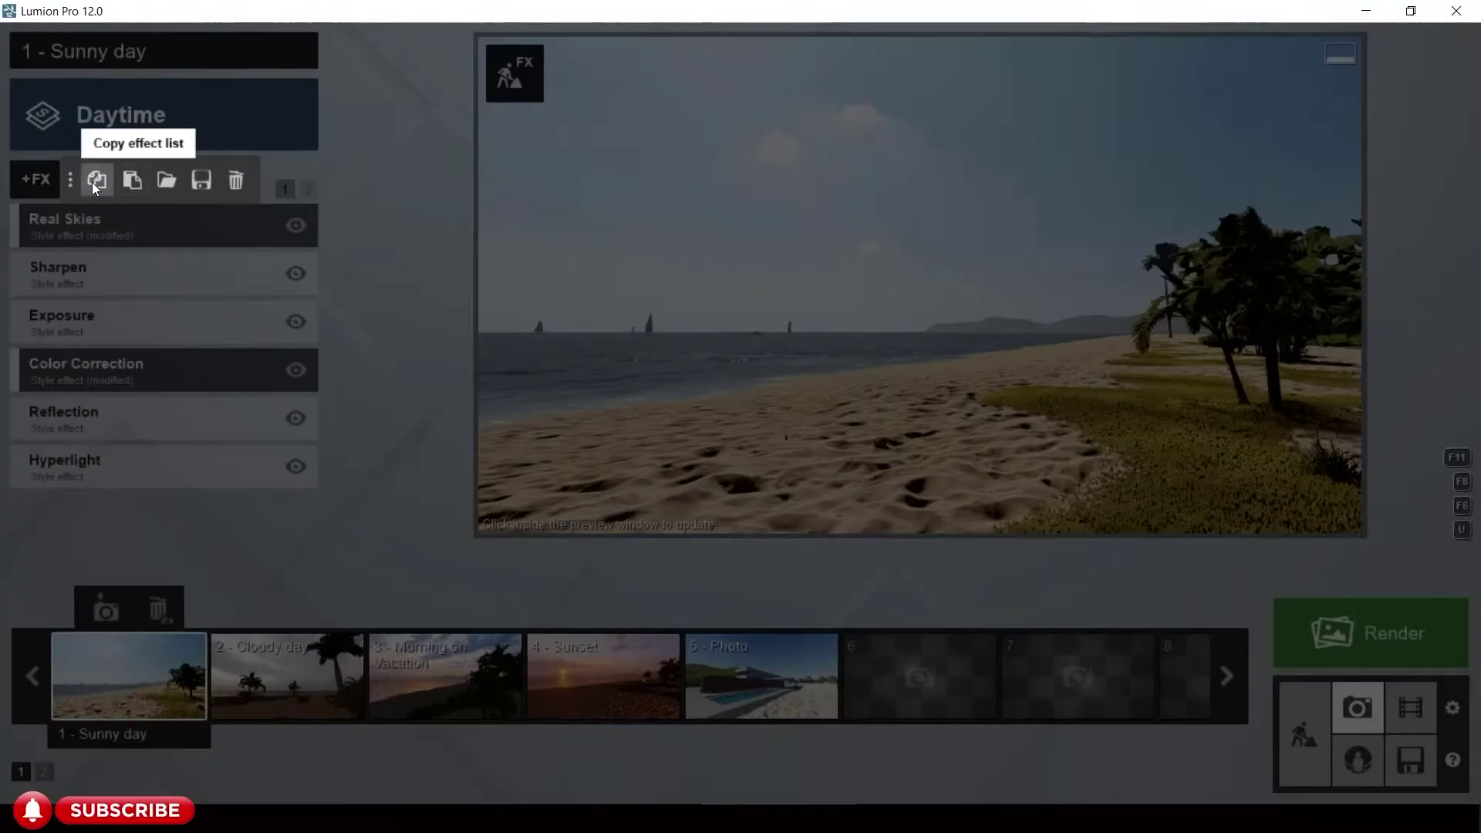
{"action": "left_click", "coordinate": [91, 182]}
{"action": "left_click", "coordinate": [757, 702]}
{"action": "left_click", "coordinate": [827, 648]}
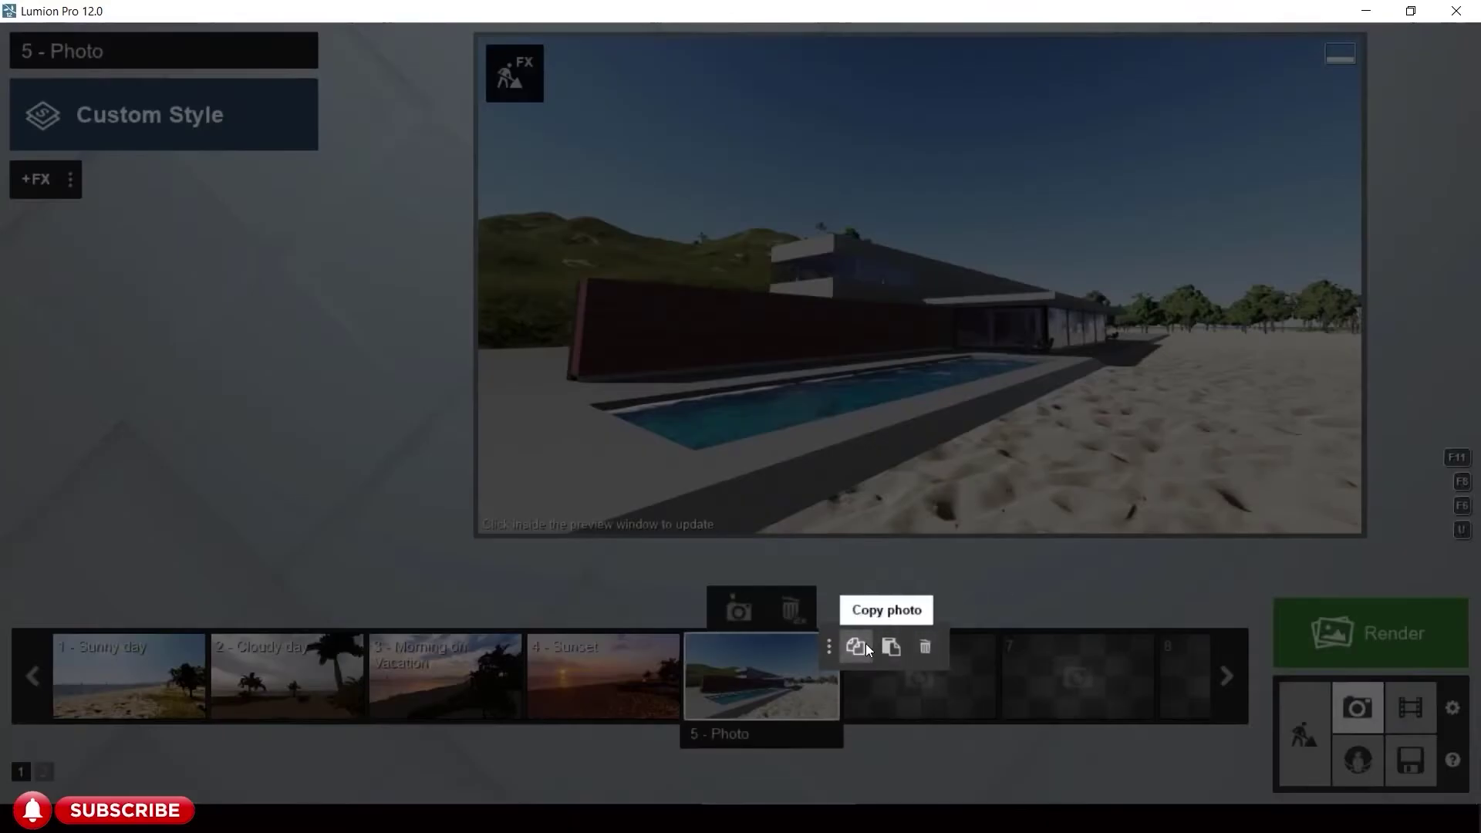
{"action": "left_click", "coordinate": [76, 183]}
{"action": "left_click", "coordinate": [71, 180]}
{"action": "left_click", "coordinate": [126, 178]}
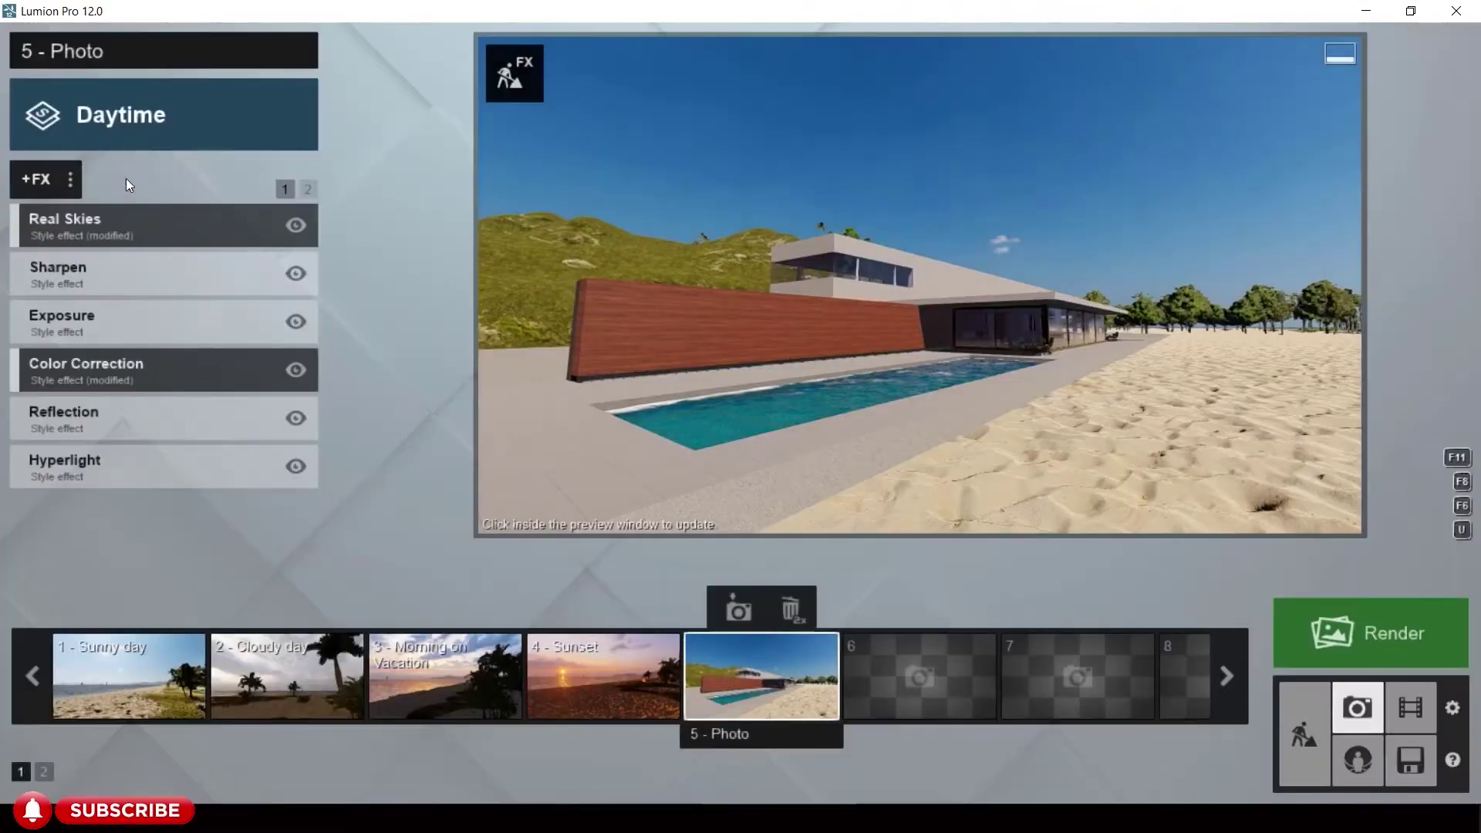
- Add the 2-Point Perspective effect to photo 5
{"action": "mouse_move", "coordinate": [794, 164]}
{"action": "left_click", "coordinate": [71, 182]}
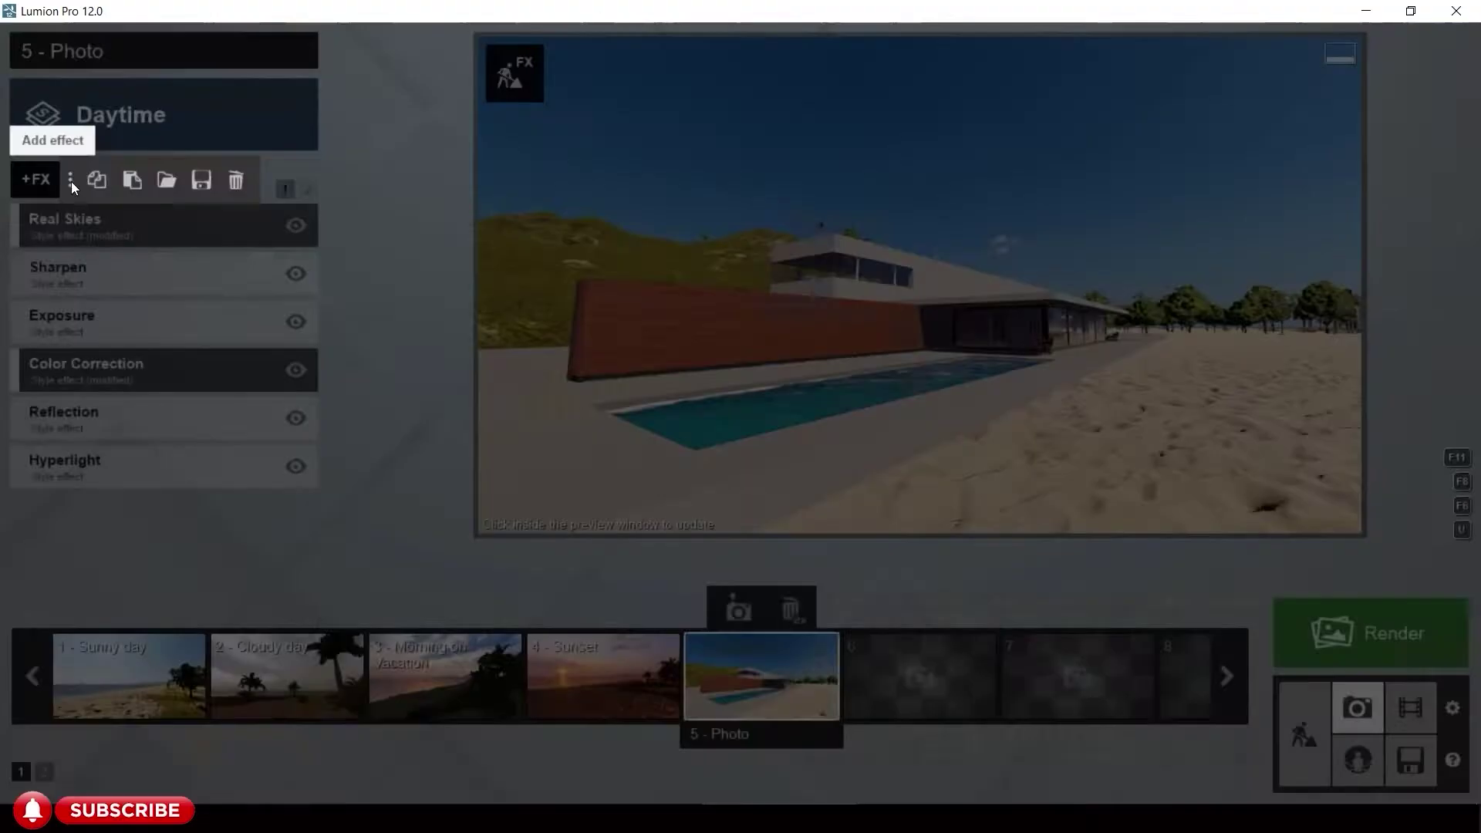
{"action": "left_click", "coordinate": [51, 192]}
{"action": "left_click", "coordinate": [839, 247]}
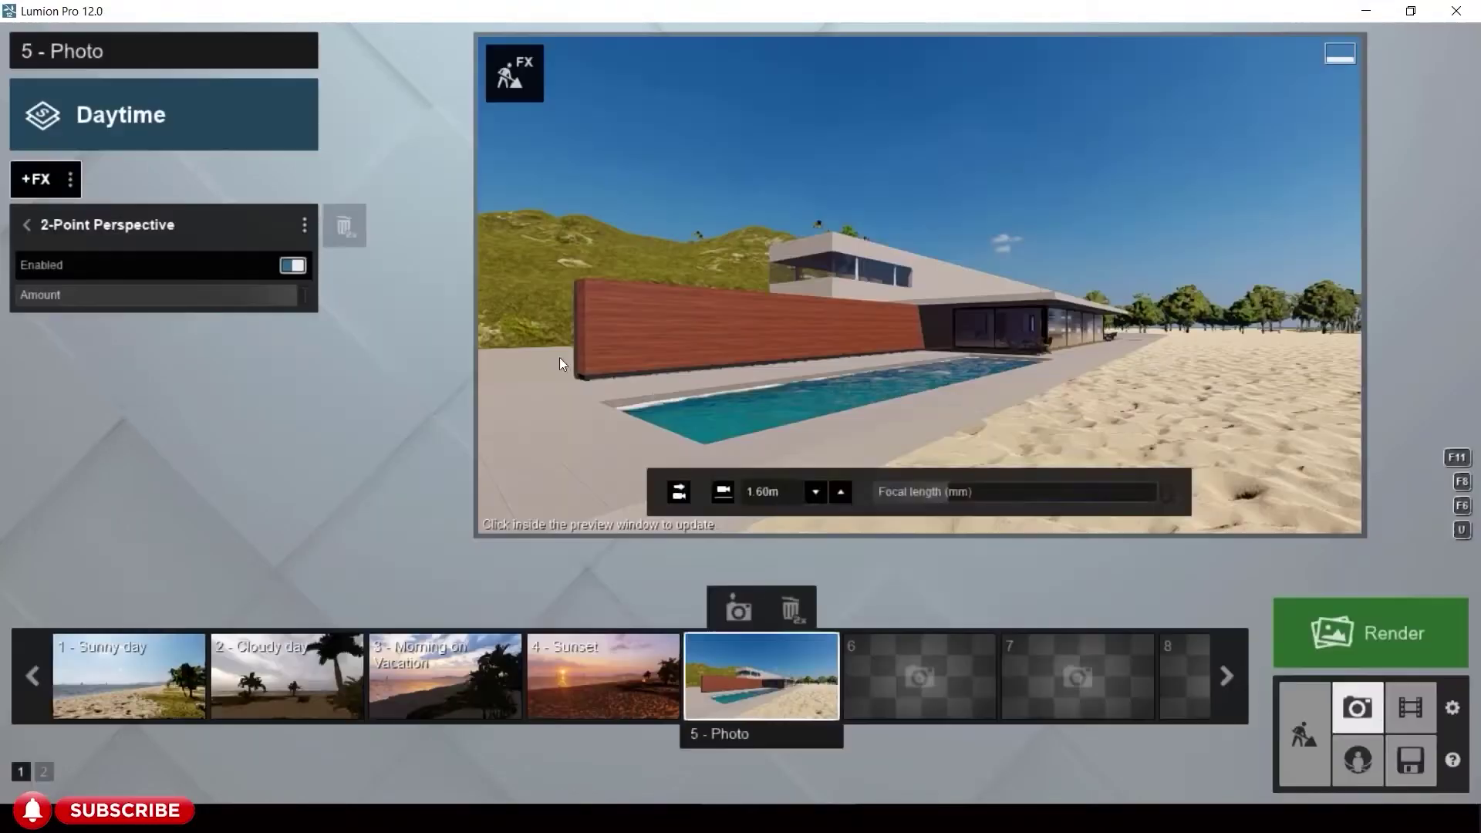
{"action": "left_click", "coordinate": [45, 232]}
- Reframe the poolside view slightly upward and store the new camera in photo 5
{"action": "left_click", "coordinate": [750, 285]}
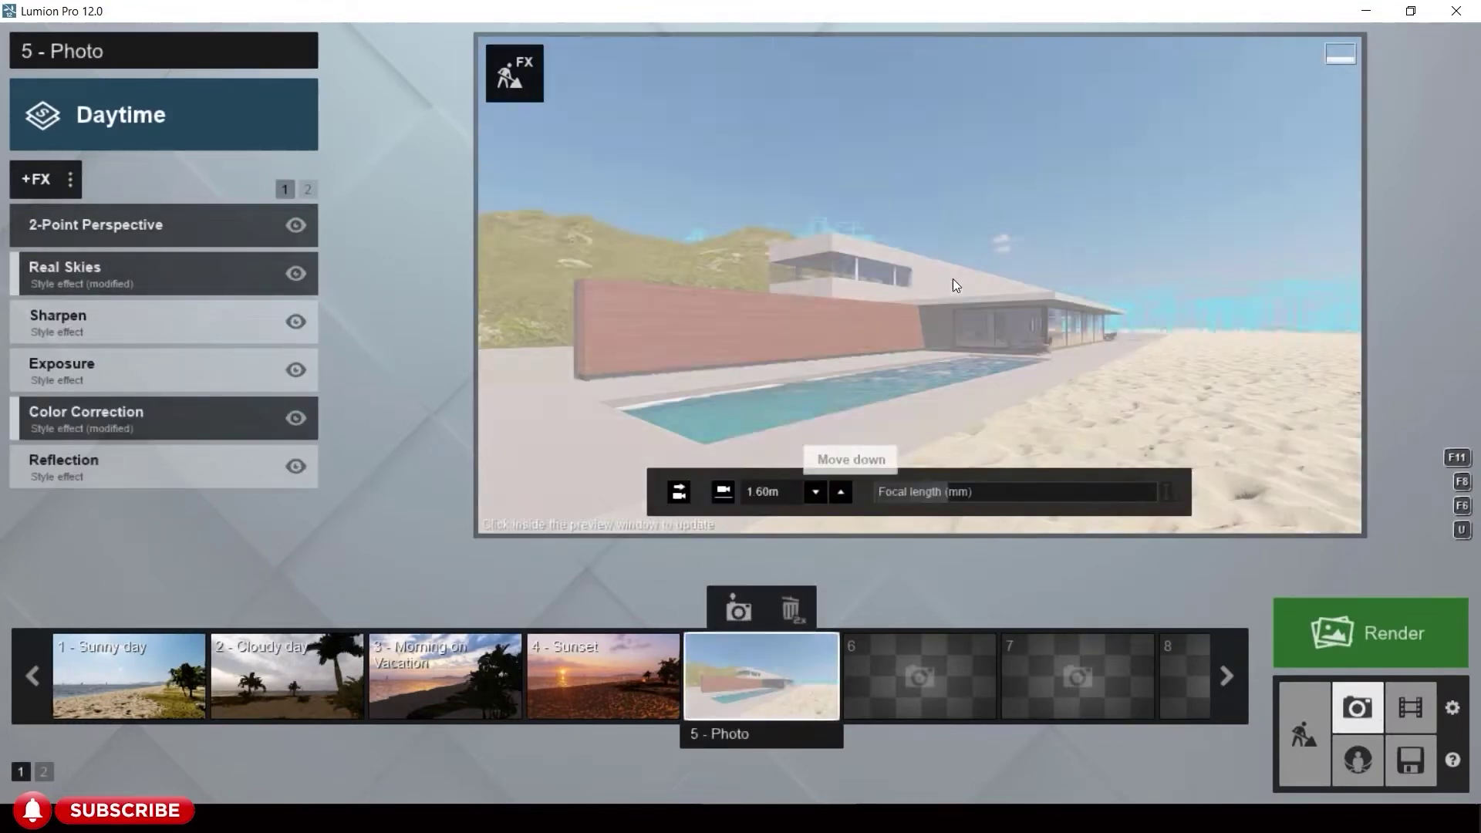
{"action": "right_click_drag", "start_coordinate": [952, 280], "coordinate": [969, 251]}
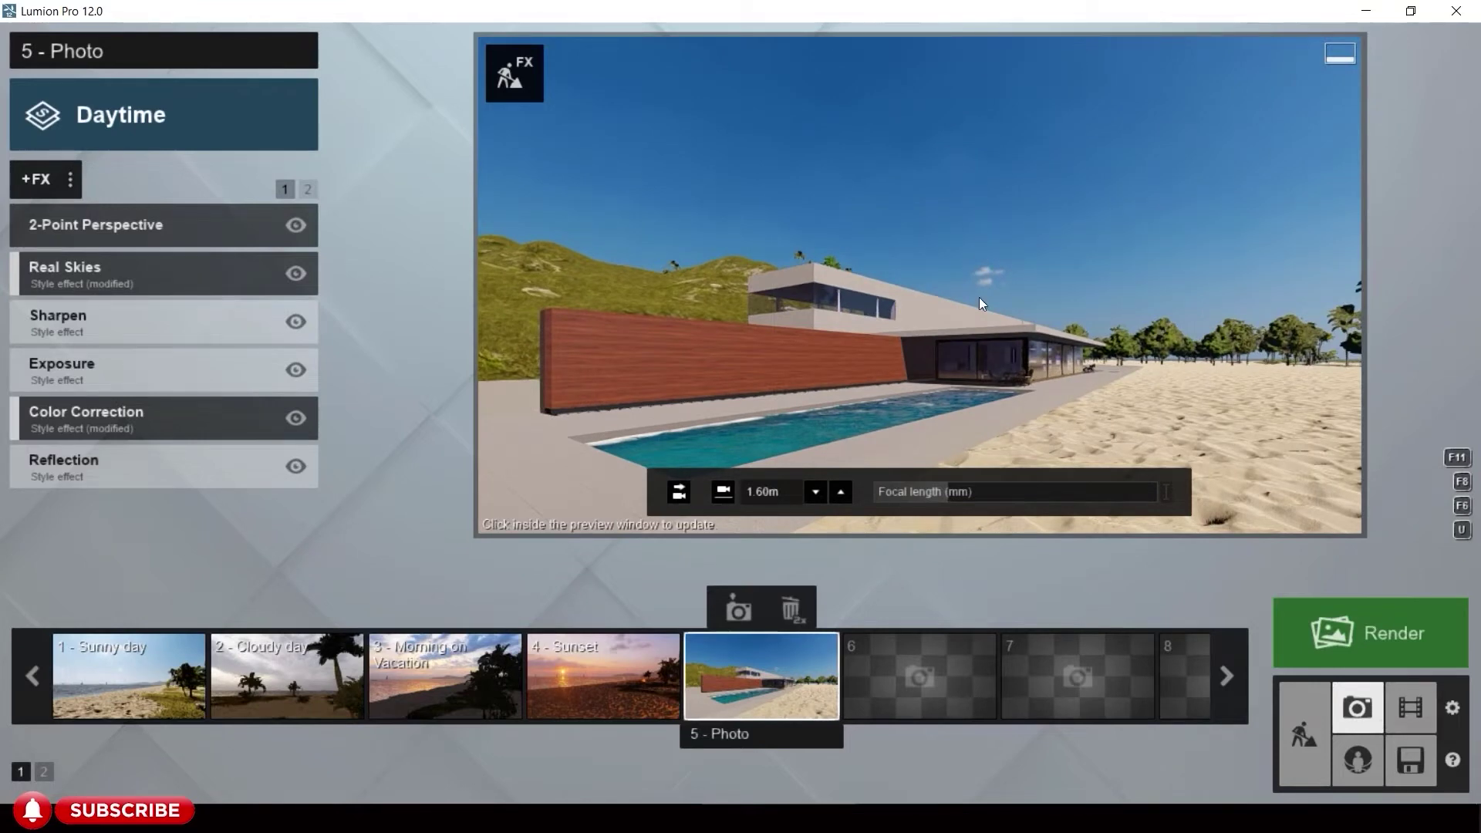
{"action": "left_click", "coordinate": [739, 609]}
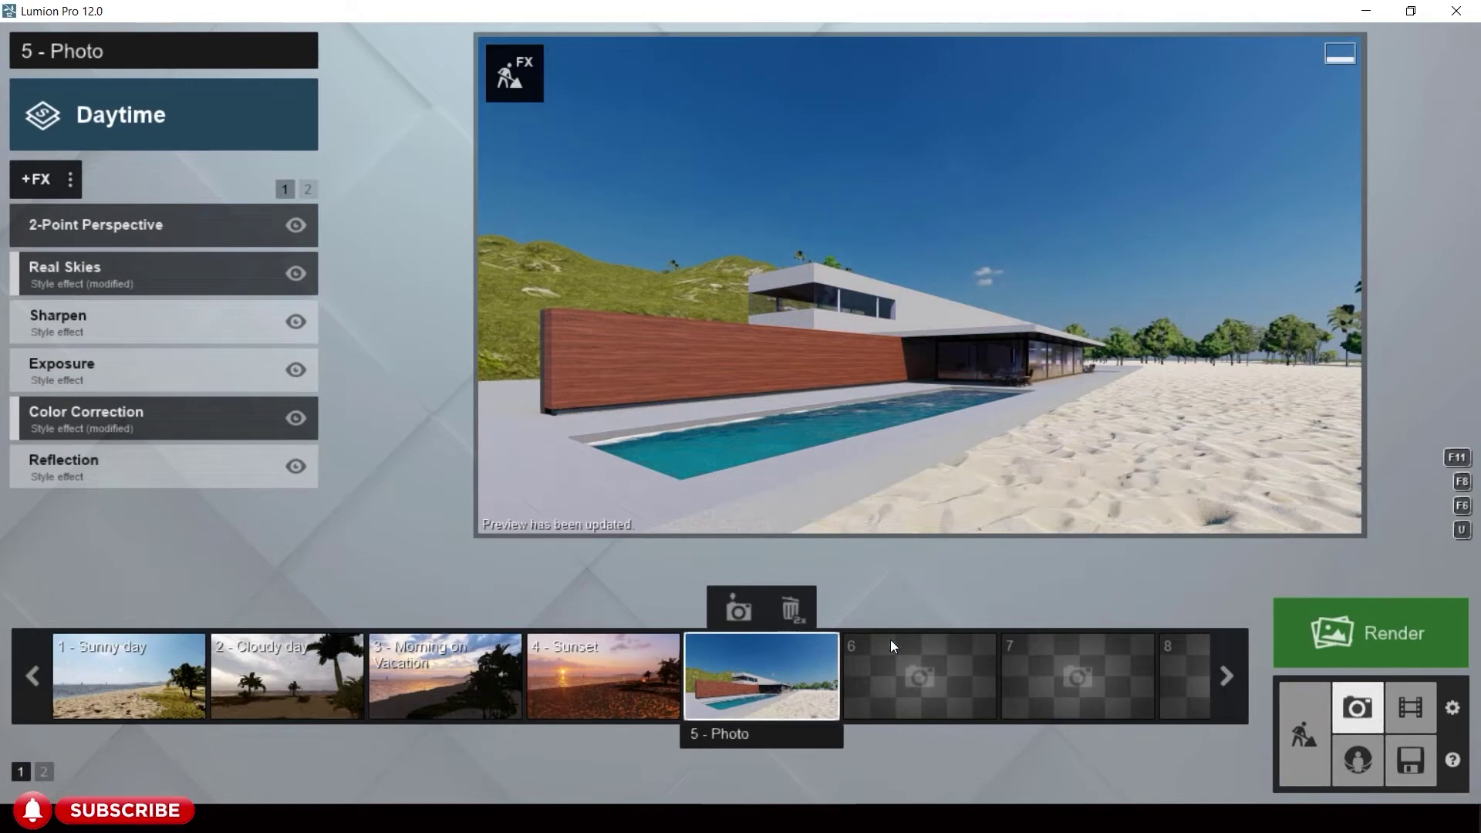
- Store the current view as photo 6 and paste the effect list copied from photo 4 - Sunset into it
{"action": "left_click", "coordinate": [918, 610]}
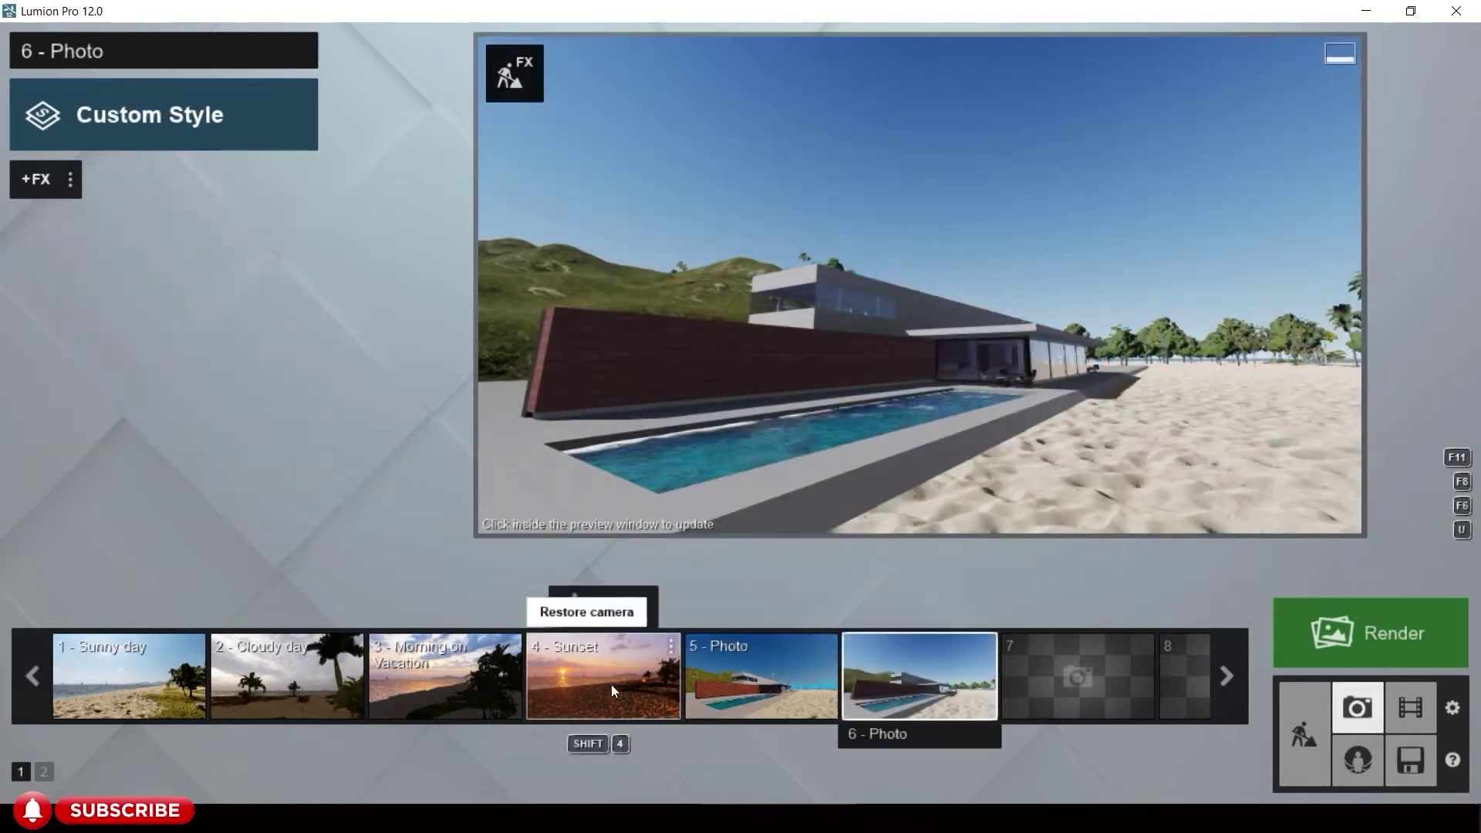
{"action": "left_click", "coordinate": [611, 684]}
{"action": "left_click", "coordinate": [71, 179]}
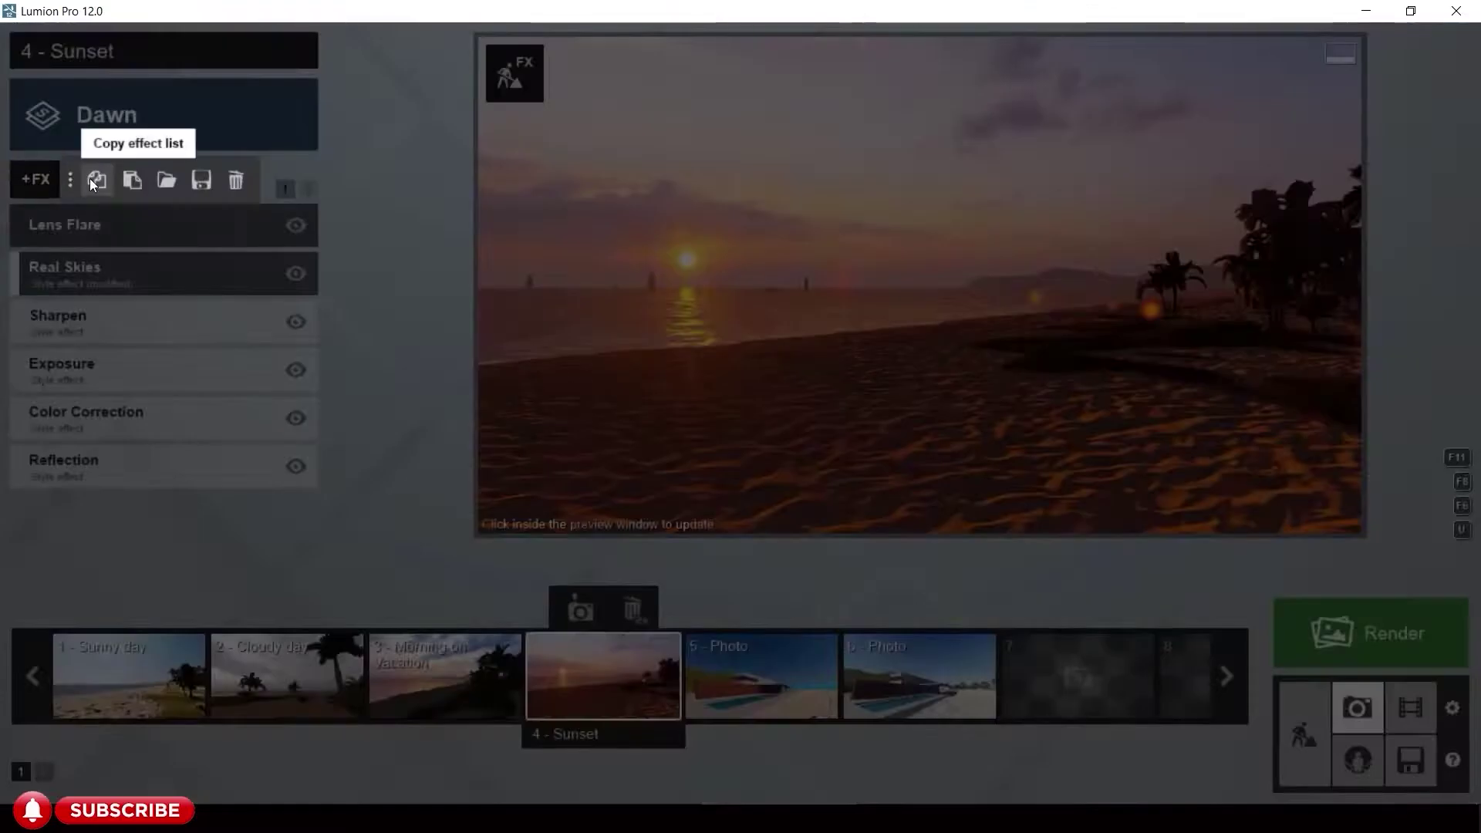
{"action": "left_click", "coordinate": [90, 178]}
{"action": "left_click", "coordinate": [979, 660]}
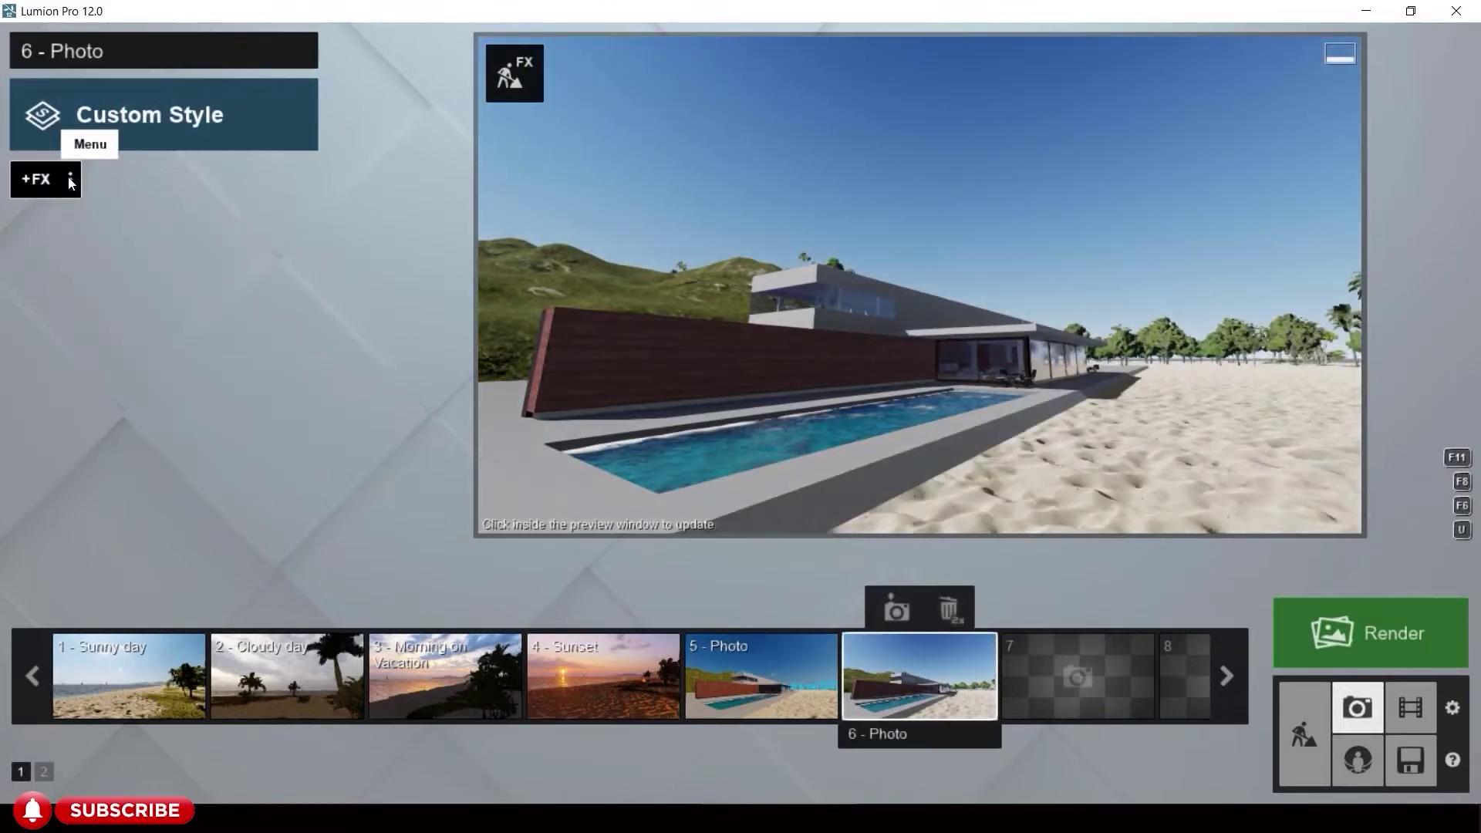
{"action": "left_click", "coordinate": [70, 179]}
{"action": "left_click", "coordinate": [136, 177]}
- Move the camera along the beach to the far end of the house at 3.74 m height and store the view in photo 6
{"action": "key", "text": "s"}
{"action": "right_click_drag", "start_coordinate": [1142, 331], "coordinate": [1114, 297]}
{"action": "key", "text": "d"}
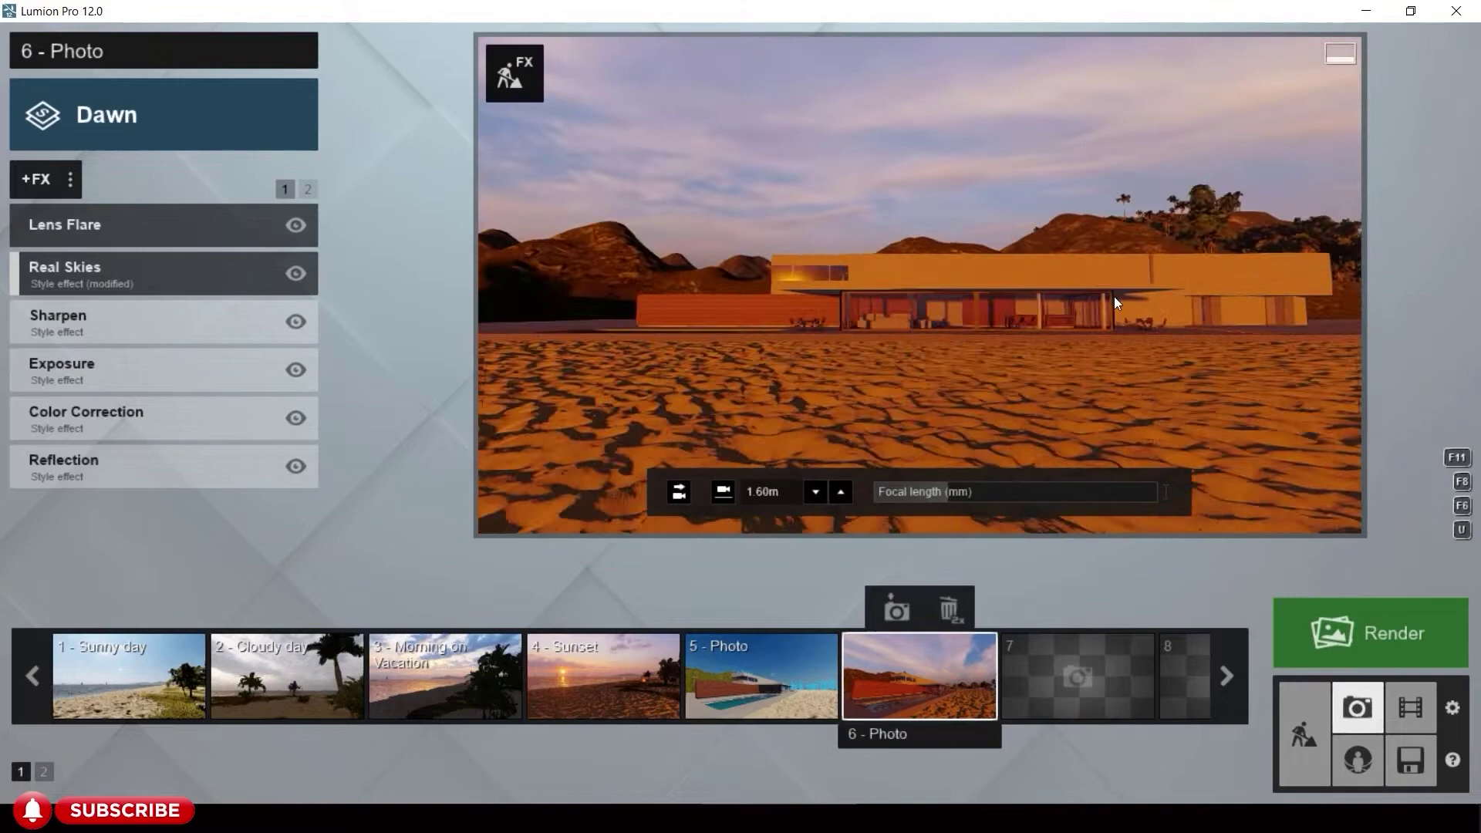
{"action": "key", "text": "d"}
{"action": "right_click_drag", "start_coordinate": [812, 319], "coordinate": [760, 319]}
{"action": "right_click_drag", "start_coordinate": [920, 319], "coordinate": [876, 298]}
{"action": "key", "text": "d"}
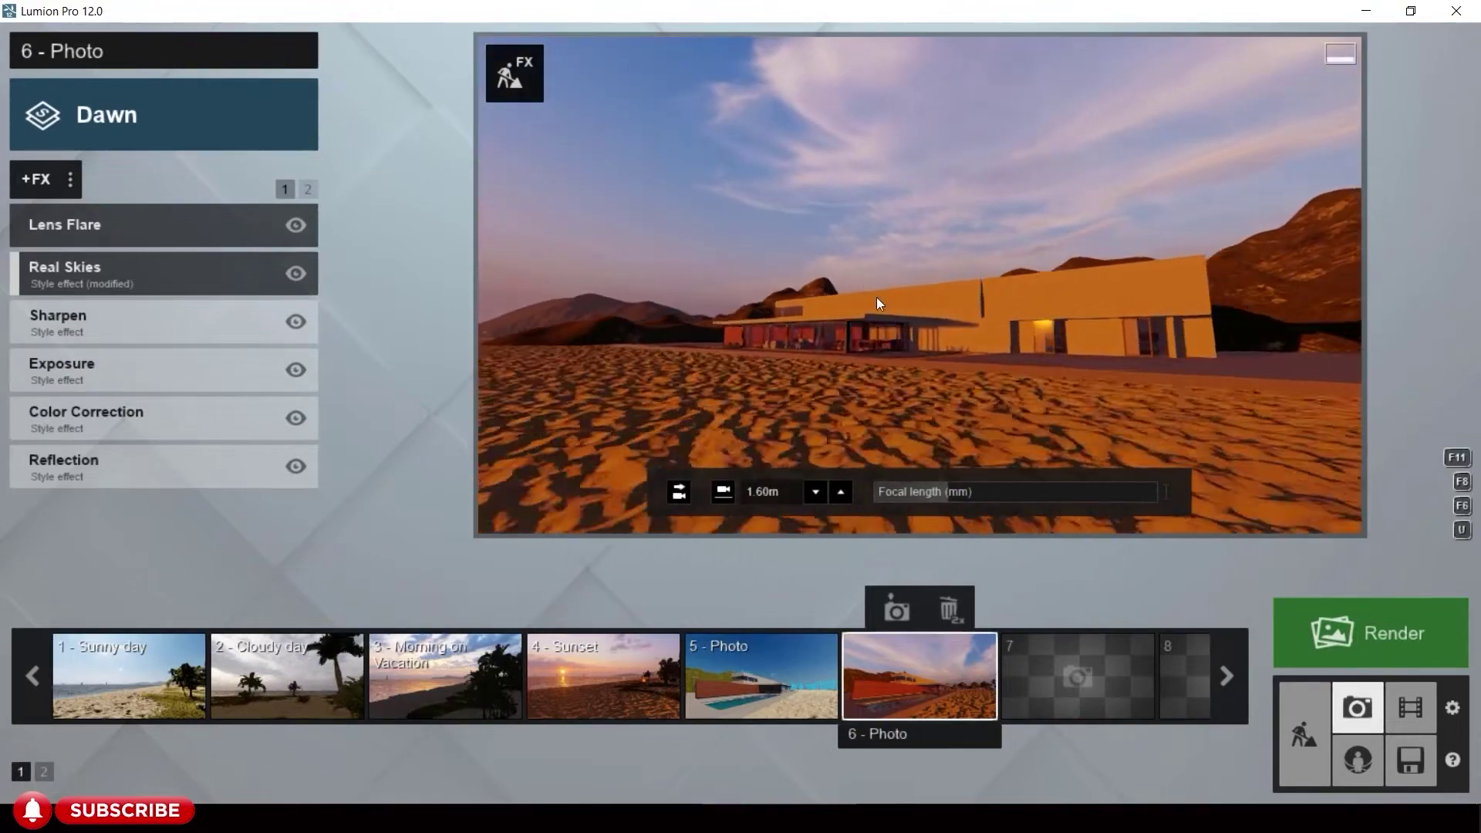
{"action": "key", "text": "q"}
{"action": "right_click_drag", "start_coordinate": [998, 383], "coordinate": [1018, 374]}
{"action": "right_click_drag", "start_coordinate": [920, 286], "coordinate": [906, 282]}
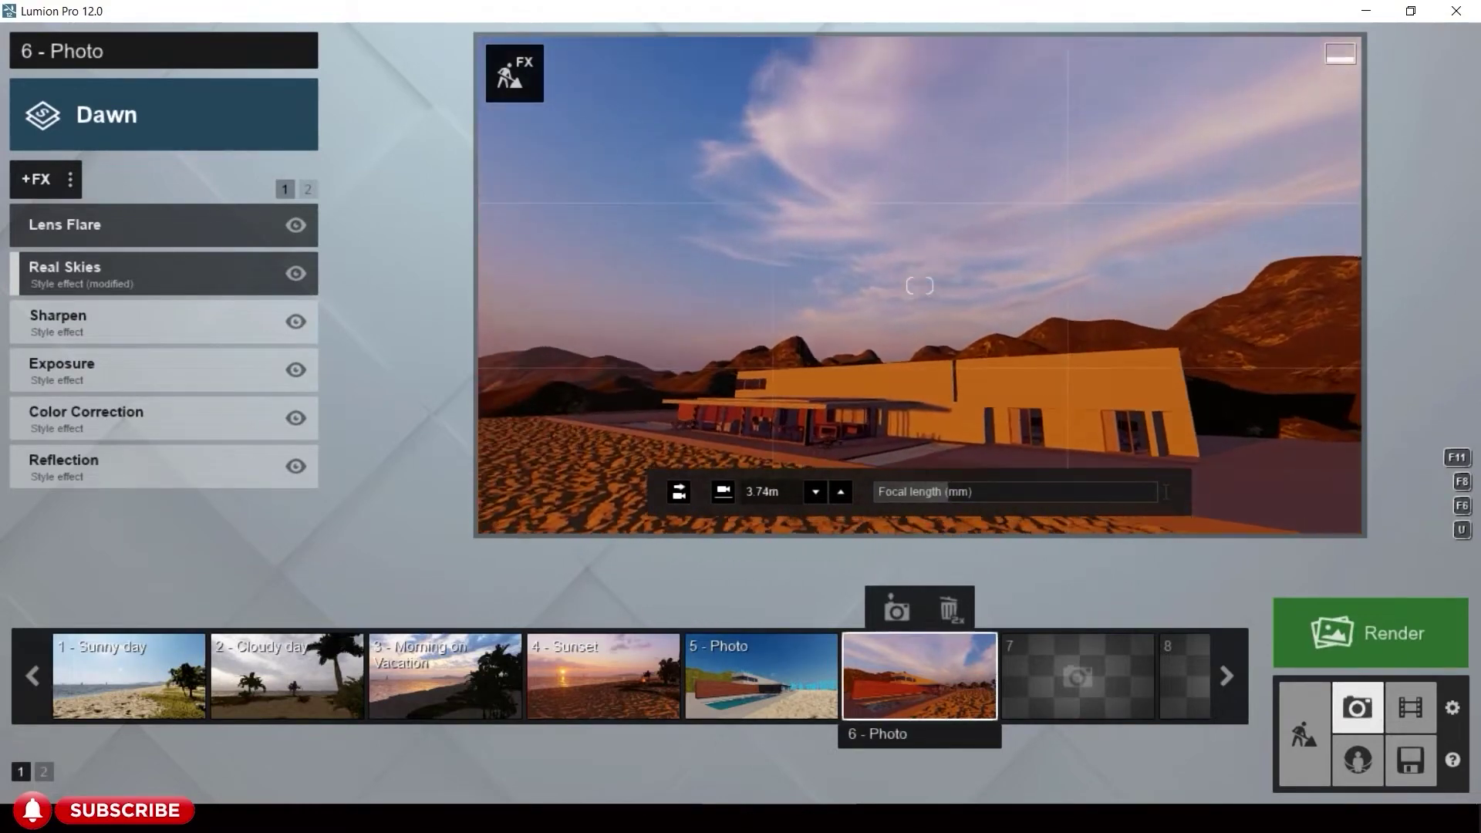
{"action": "left_click", "coordinate": [896, 610]}
- Add the 2-Point Perspective effect to photo 6 and rotate the Real Skies heading until the setting sun sits behind the house
{"action": "left_click", "coordinate": [47, 185]}
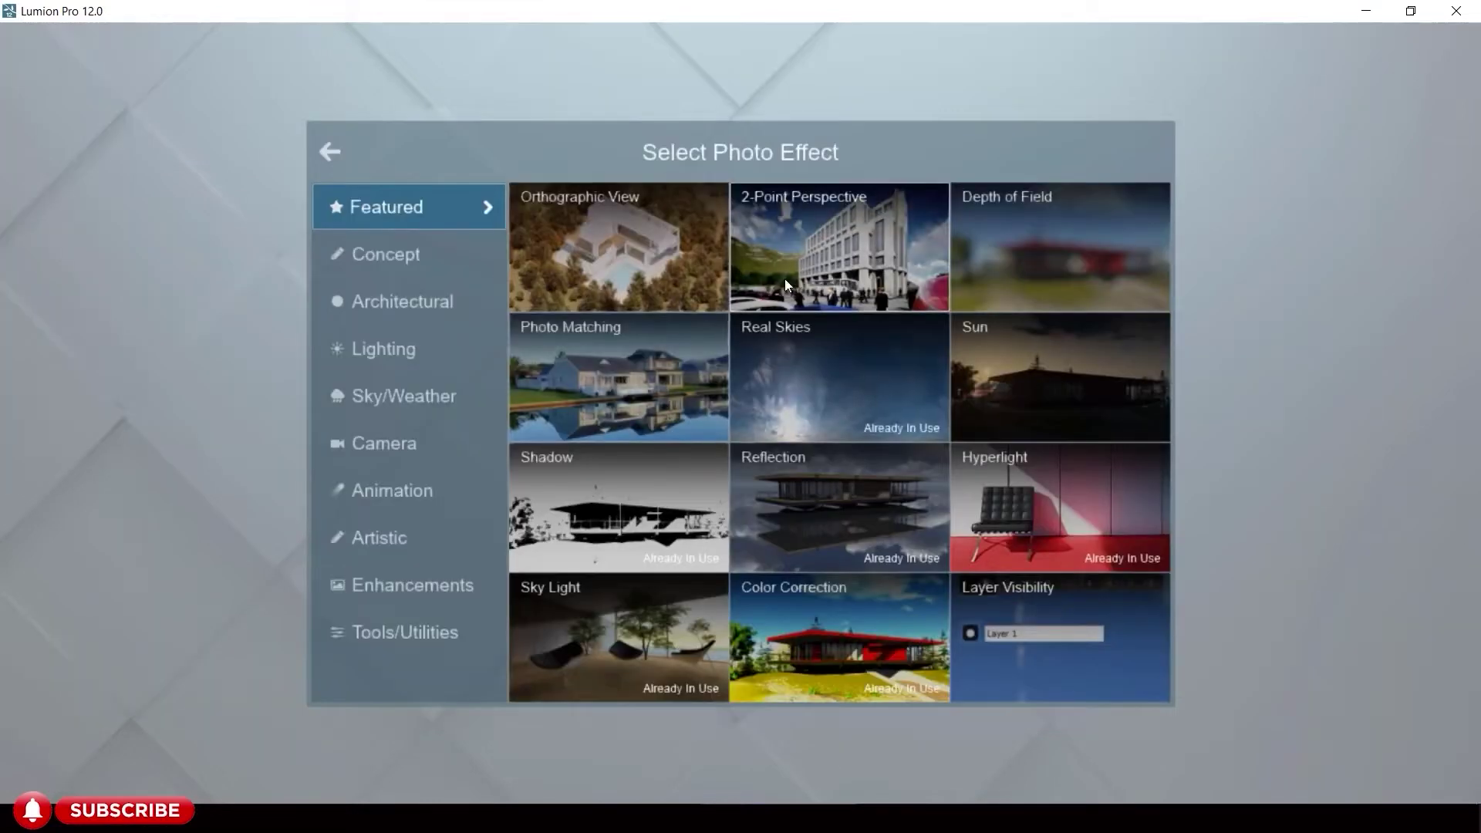
{"action": "left_click", "coordinate": [785, 279]}
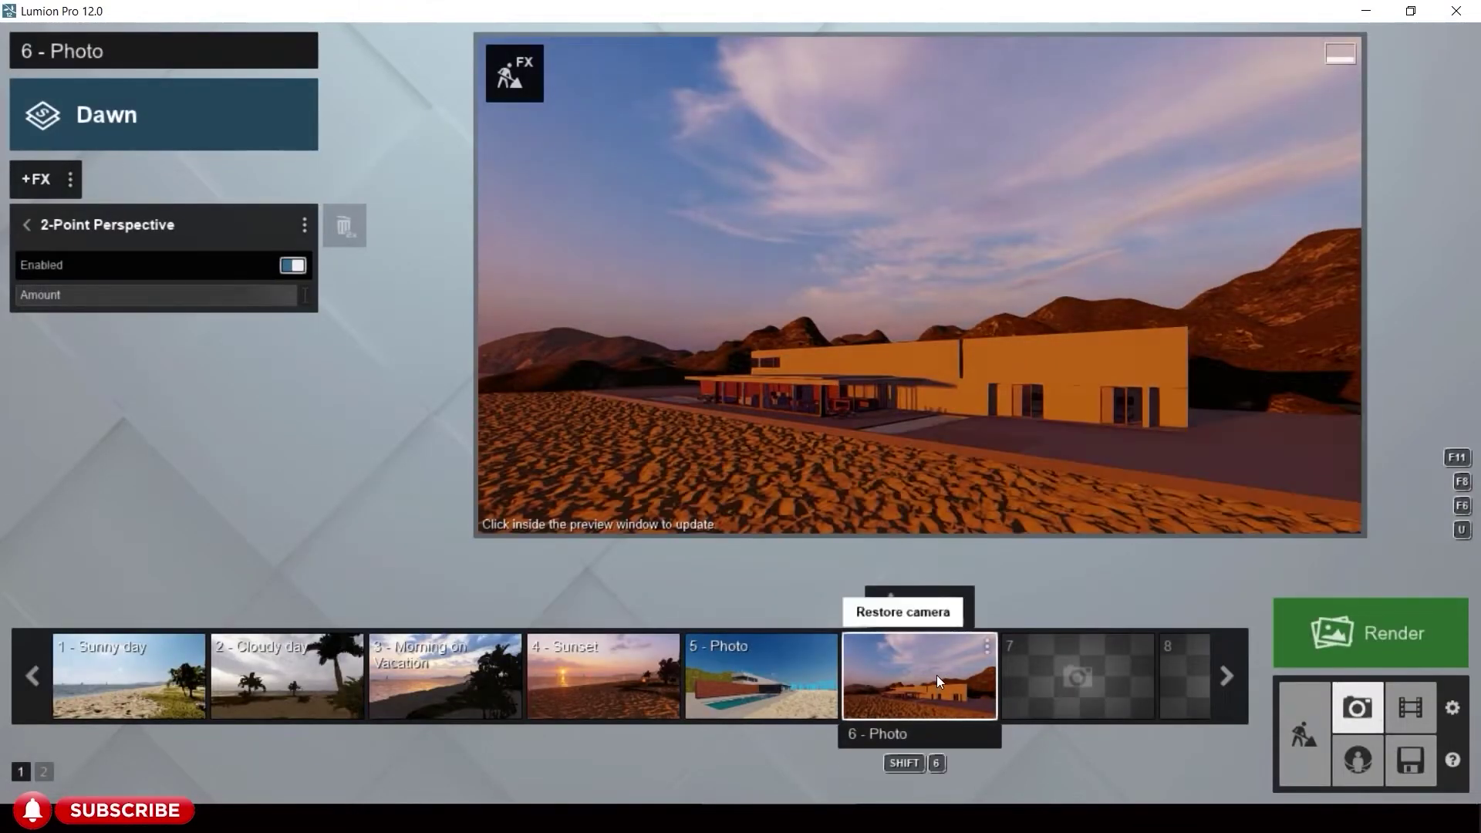
{"action": "left_click", "coordinate": [26, 224]}
{"action": "left_click", "coordinate": [154, 332]}
{"action": "left_click_drag", "start_coordinate": [160, 341], "coordinate": [241, 395]}
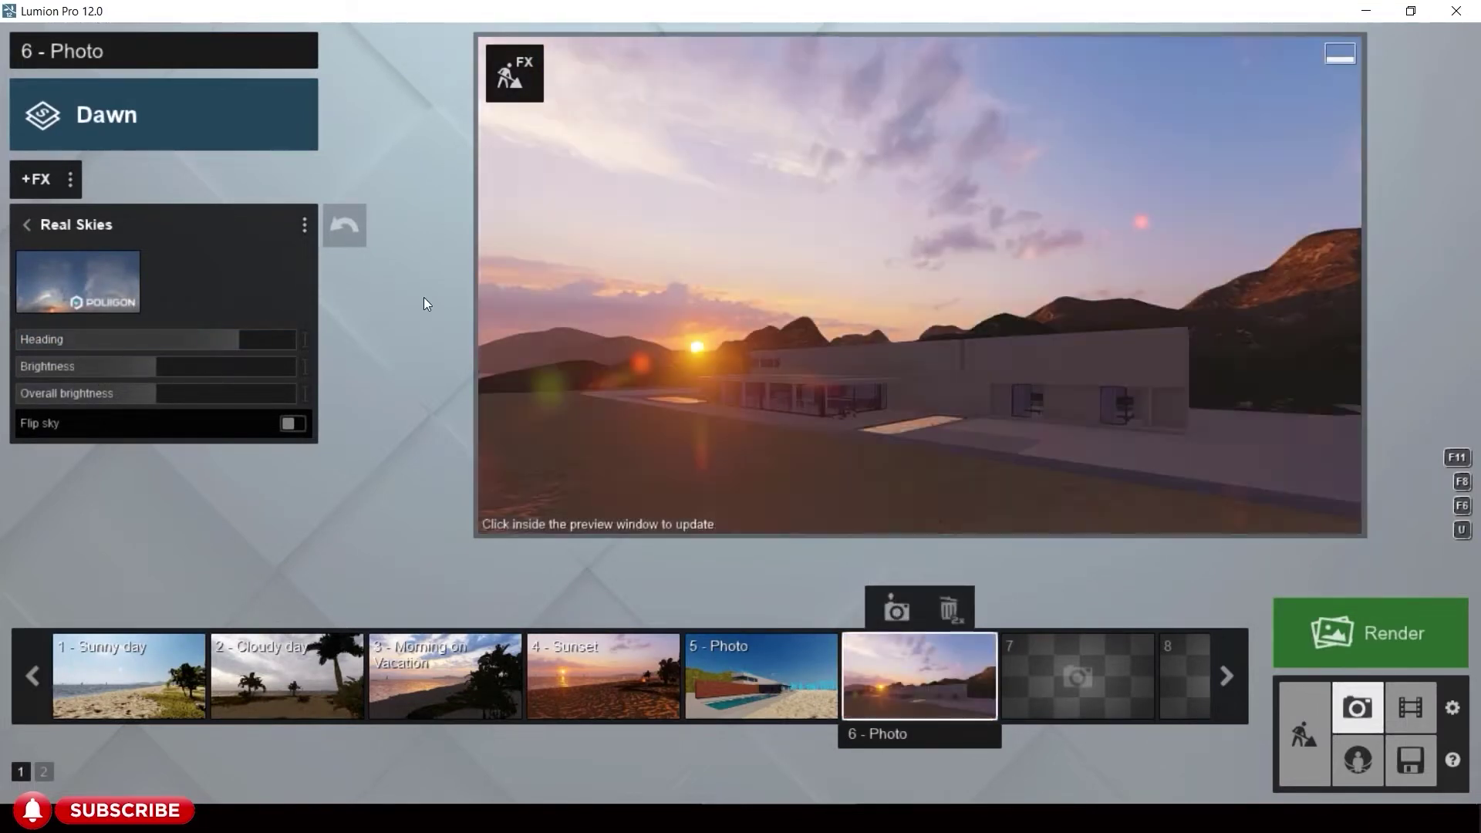
- Move the sunset camera closer to the house at 1.60 m eye level and store it in photo 6
{"action": "mouse_move", "coordinate": [854, 424]}
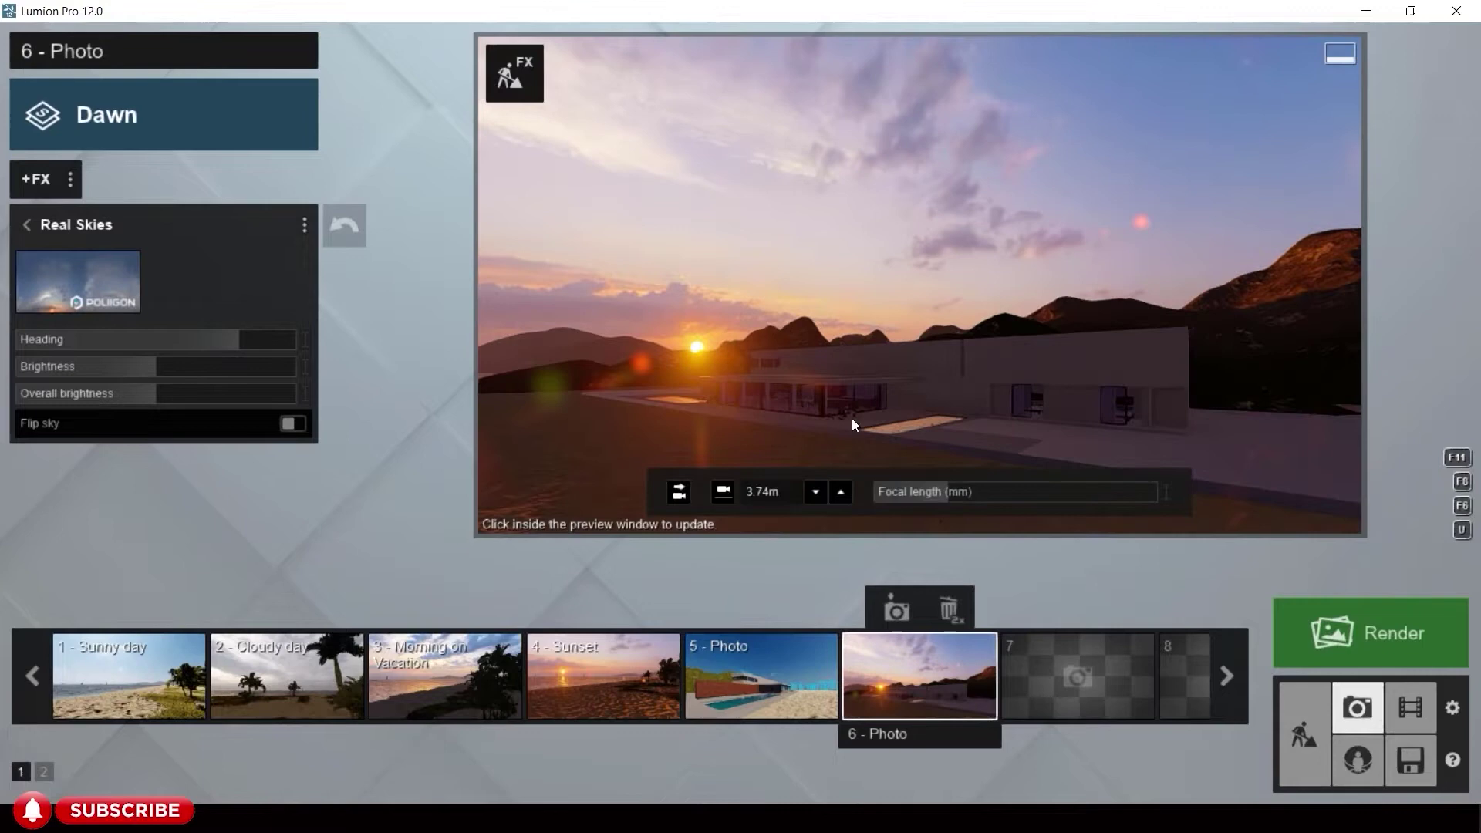
{"action": "left_click", "coordinate": [724, 491]}
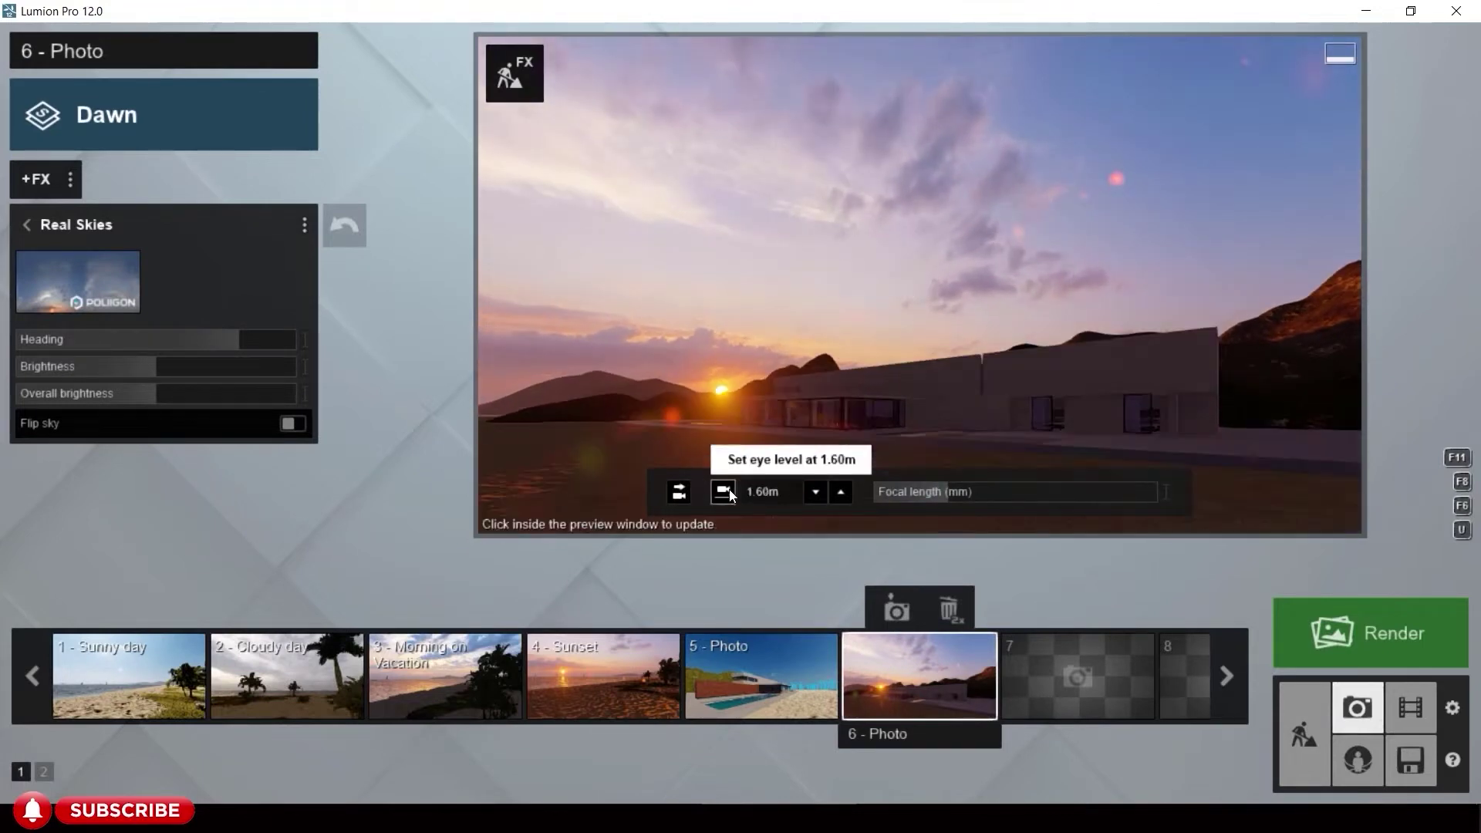
{"action": "left_click", "coordinate": [896, 611]}
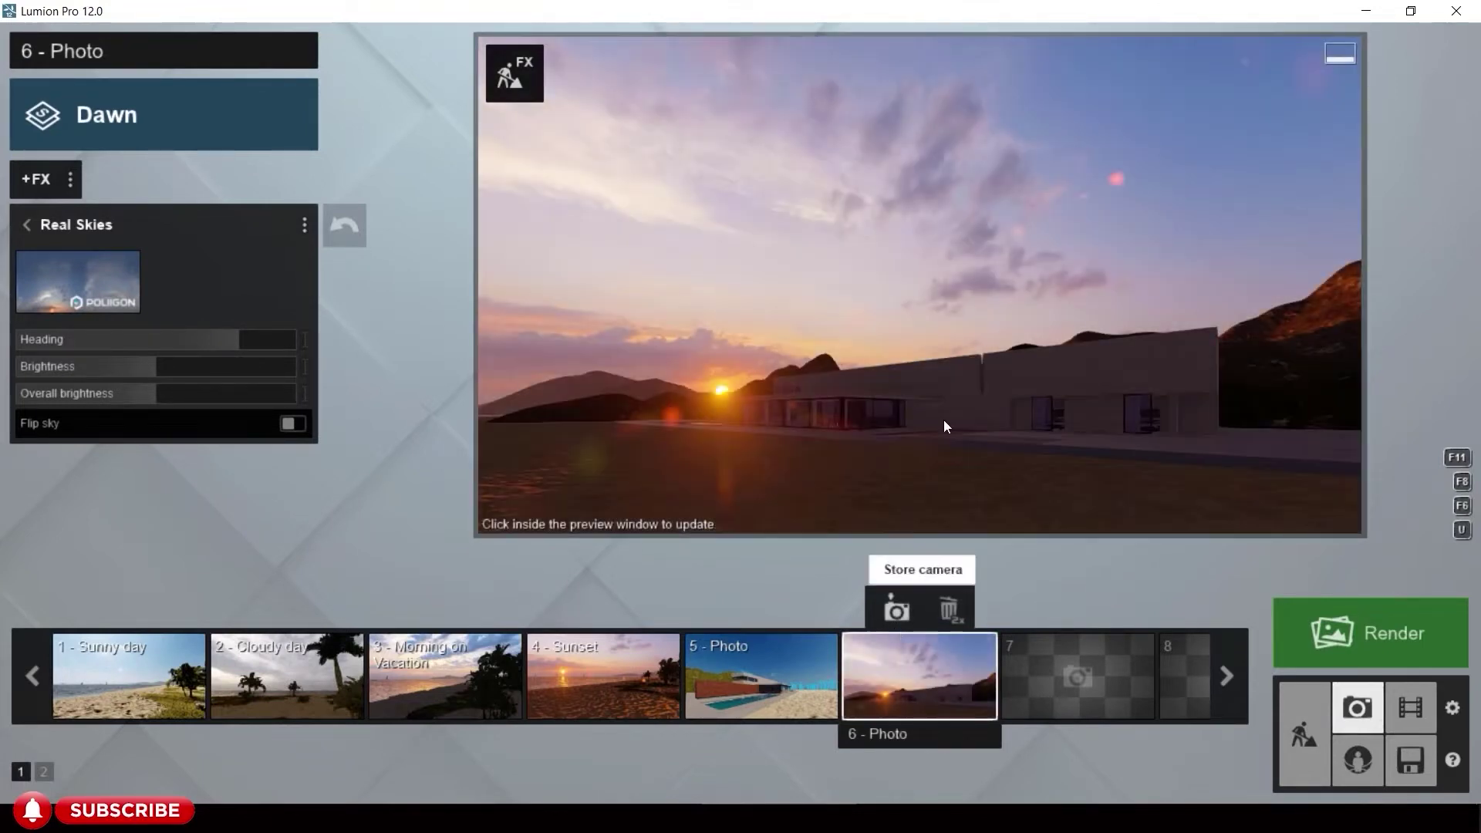
{"action": "key", "text": "w"}
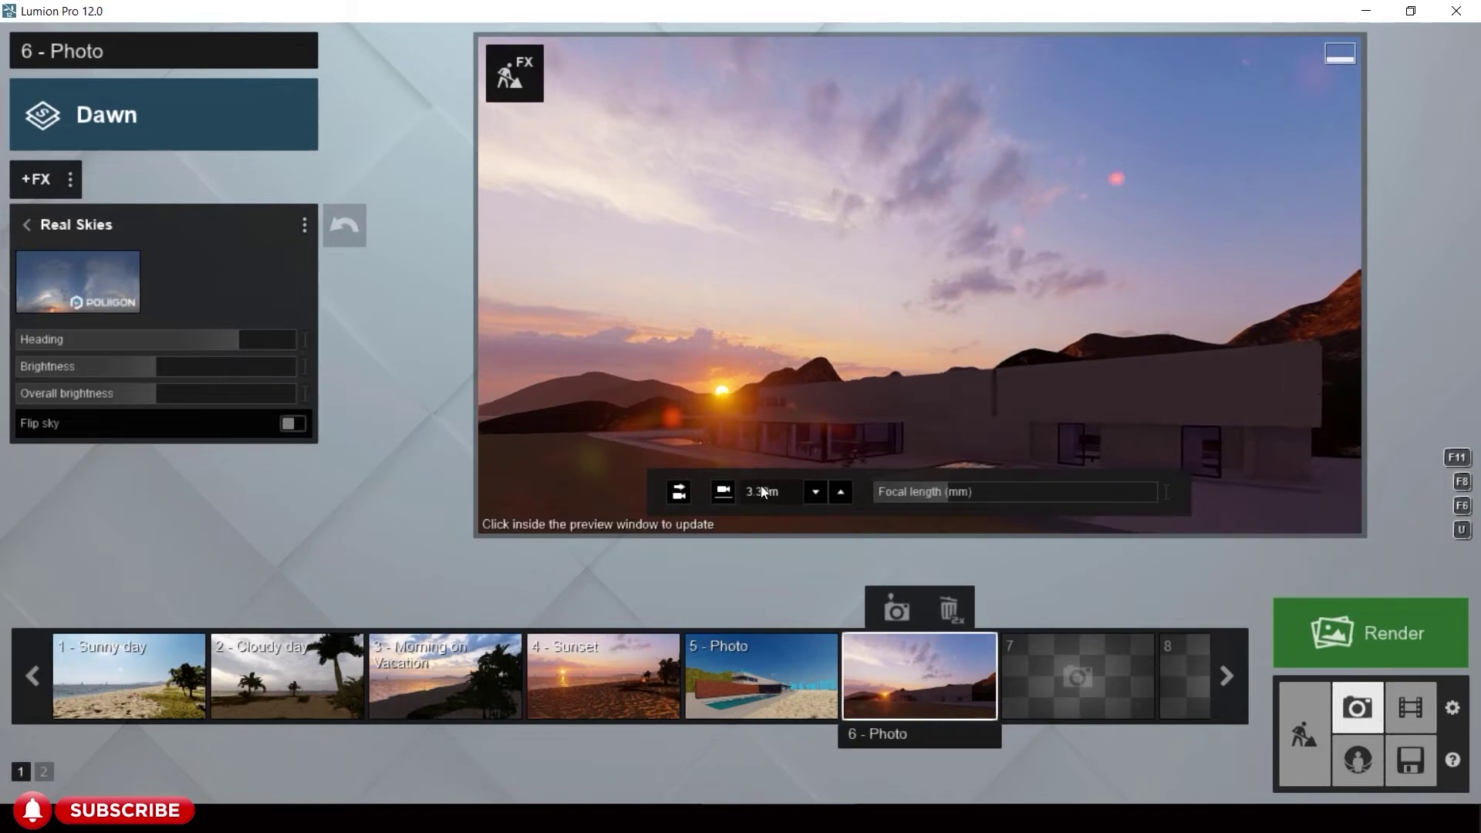
{"action": "left_click", "coordinate": [724, 491]}
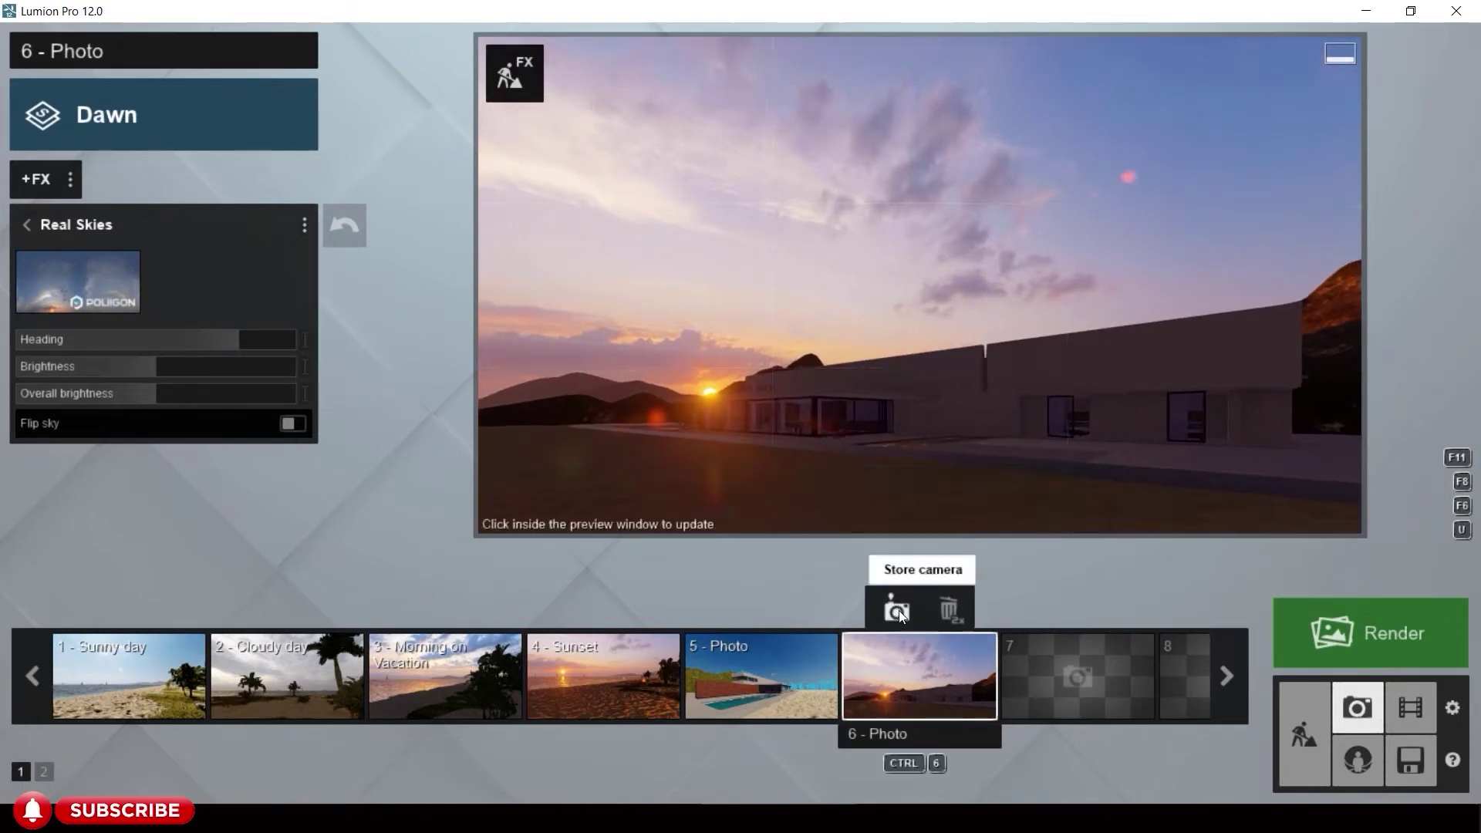
- Delete photos 4 - Sunset and 1 - Sunny day, then compare photos 5 and 6
{"action": "left_click", "coordinate": [731, 666]}
{"action": "double_click", "coordinate": [635, 610]}
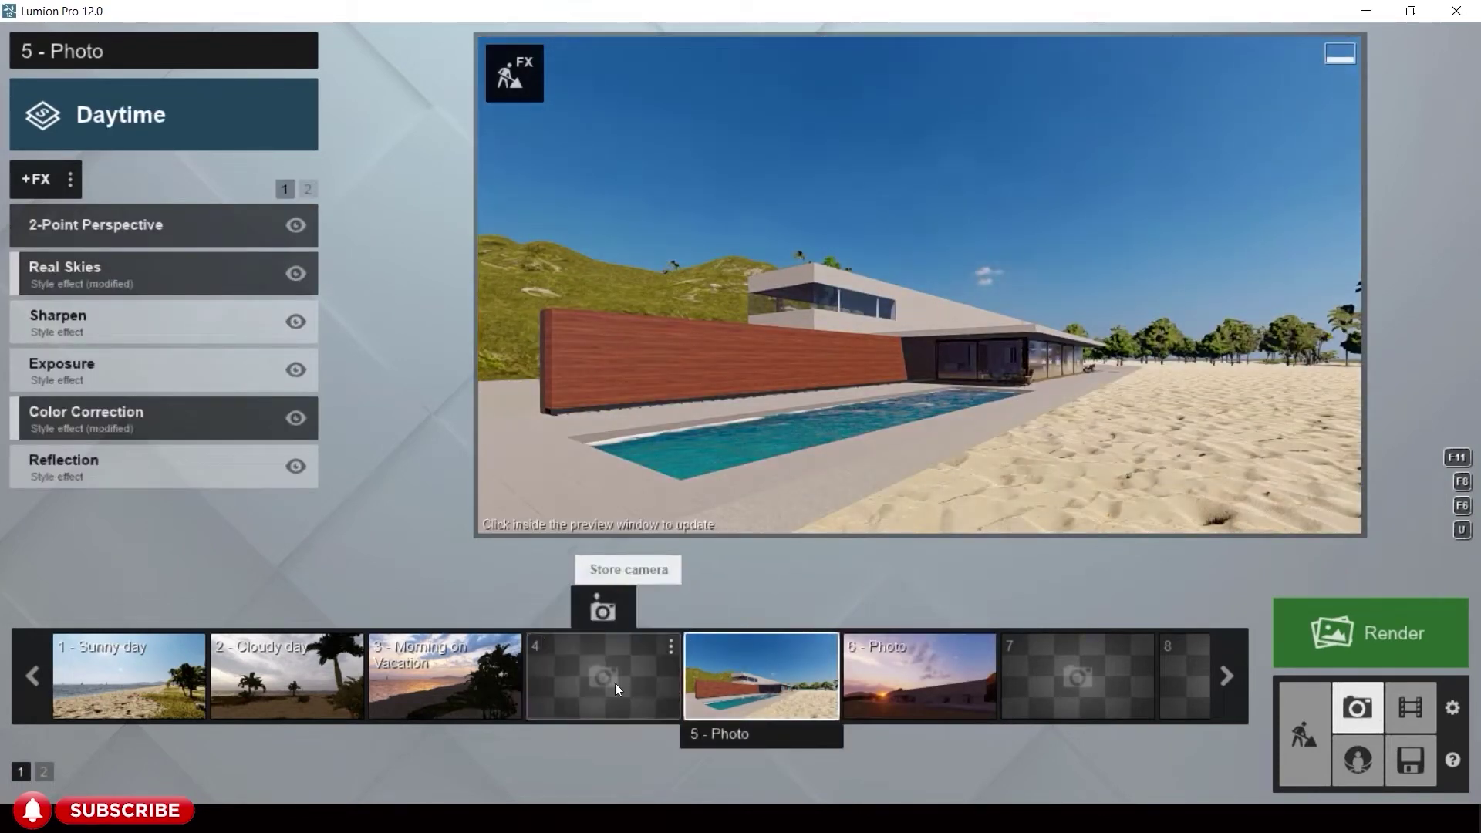
{"action": "double_click", "coordinate": [163, 609]}
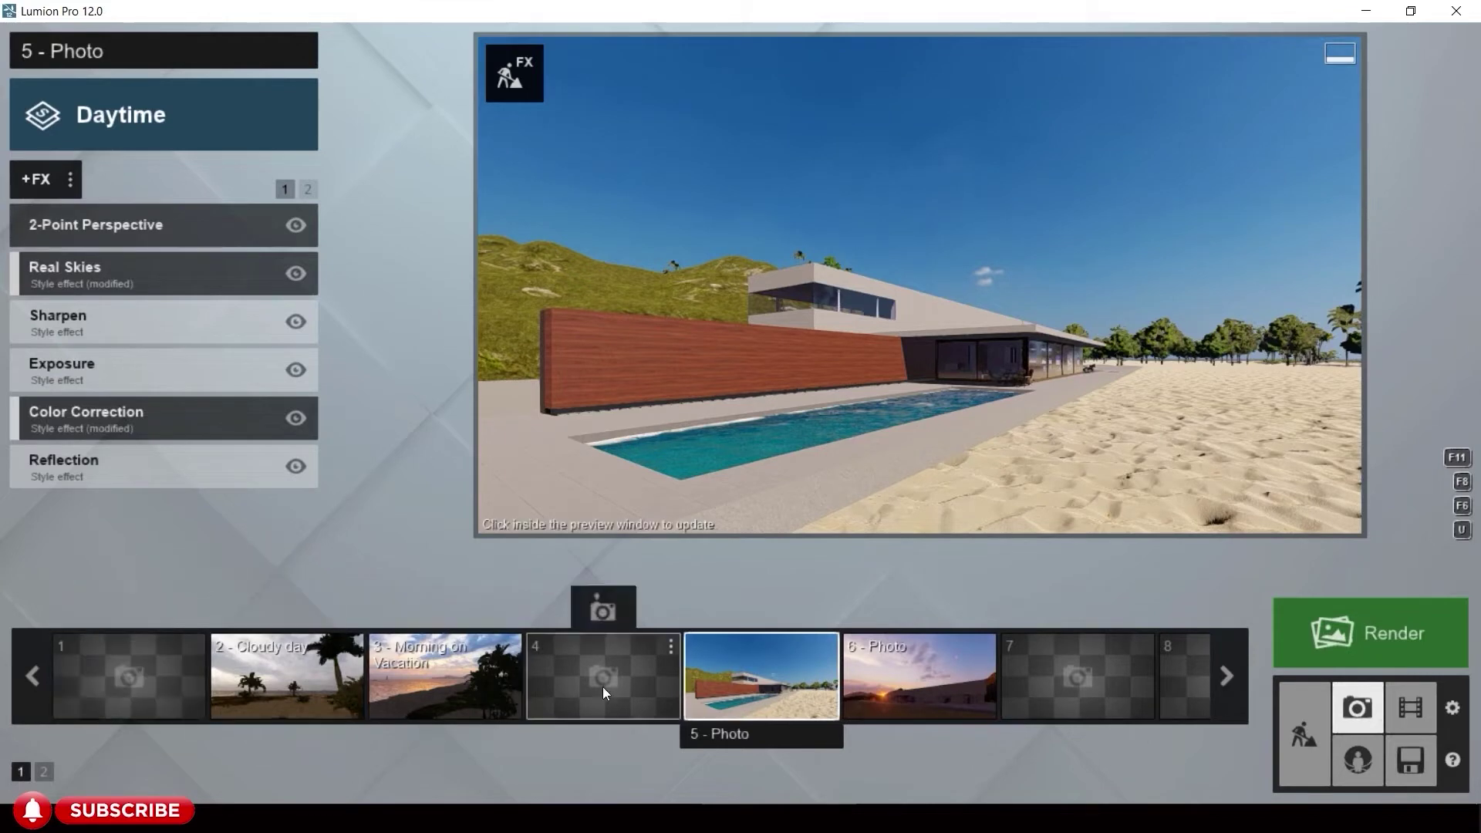
{"action": "left_click", "coordinate": [943, 661]}
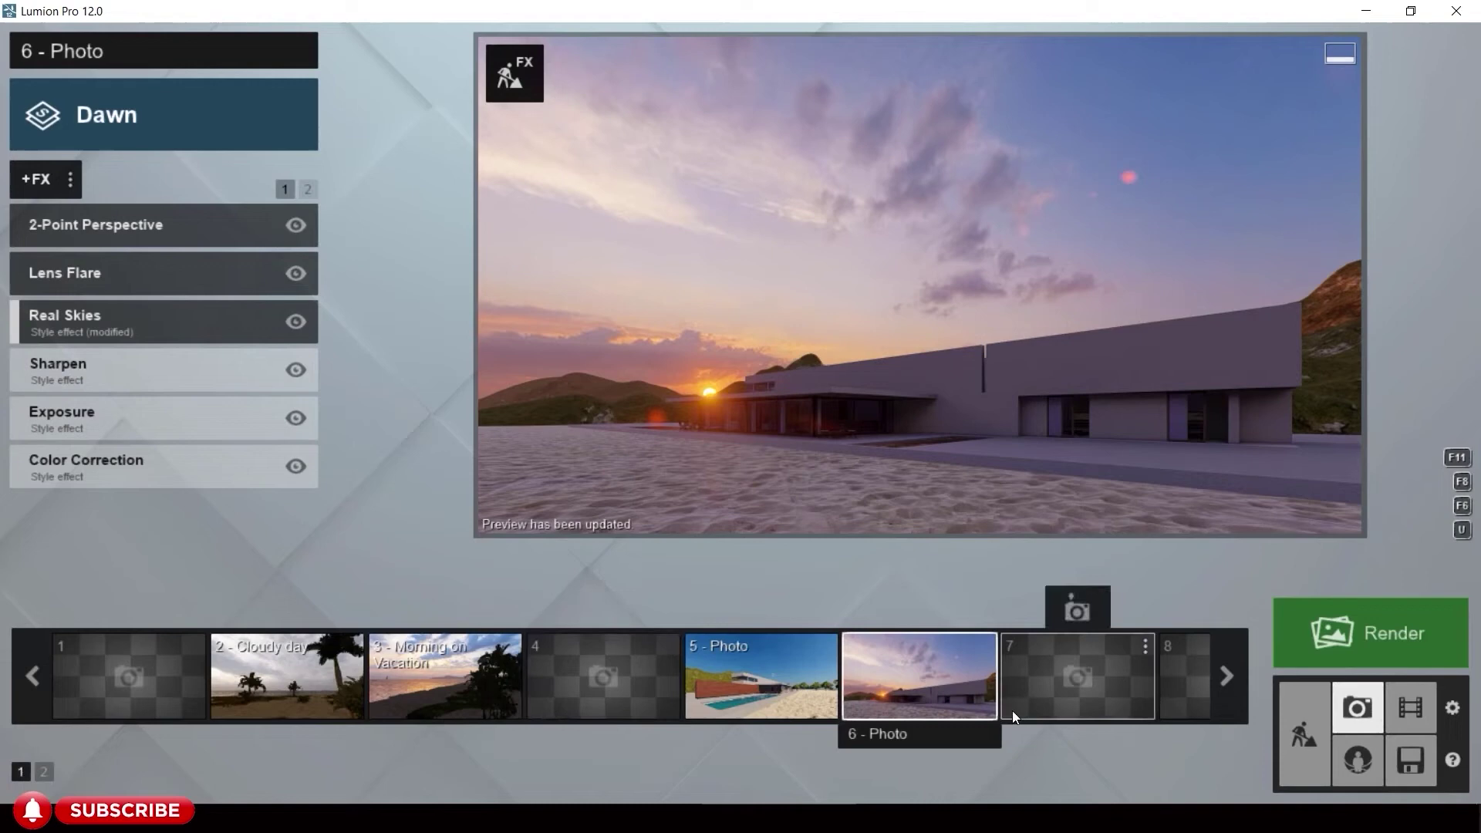
{"action": "left_click", "coordinate": [768, 651]}
{"action": "left_click", "coordinate": [918, 666]}
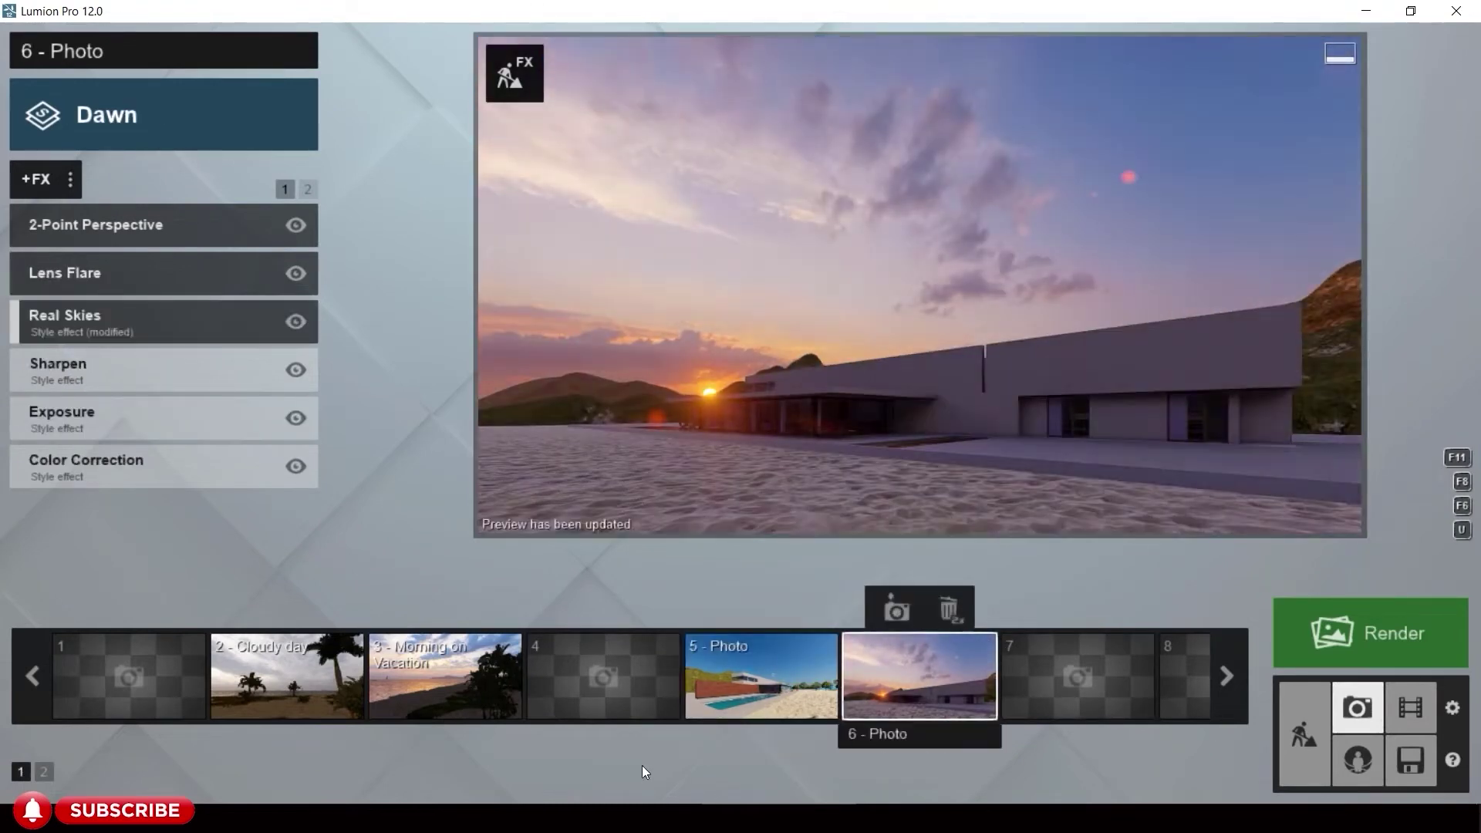
- Recall the daytime camera of photo 5 and return to Build mode
{"action": "left_click", "coordinate": [765, 679]}
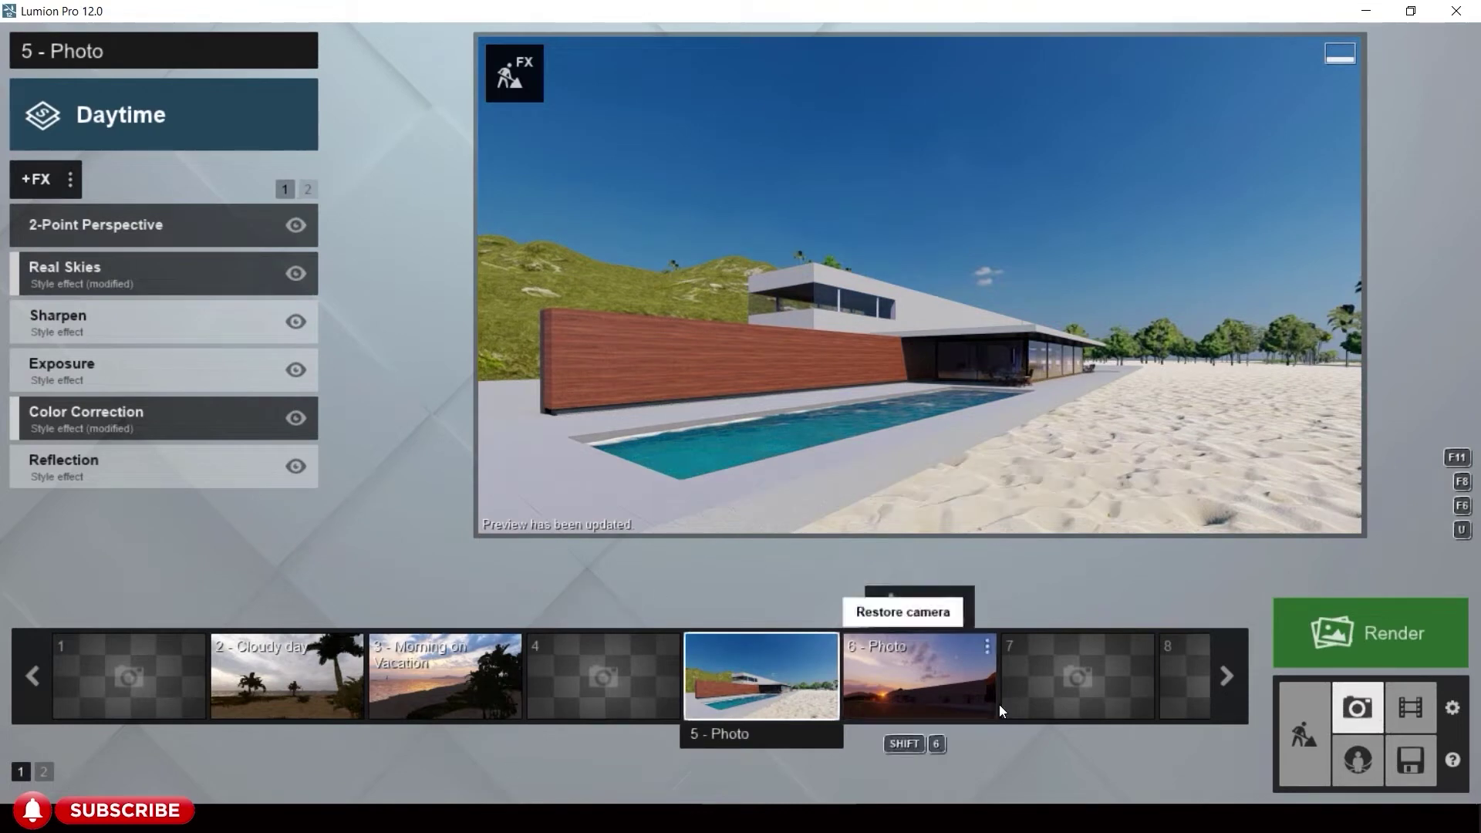
{"action": "left_click", "coordinate": [1311, 721]}
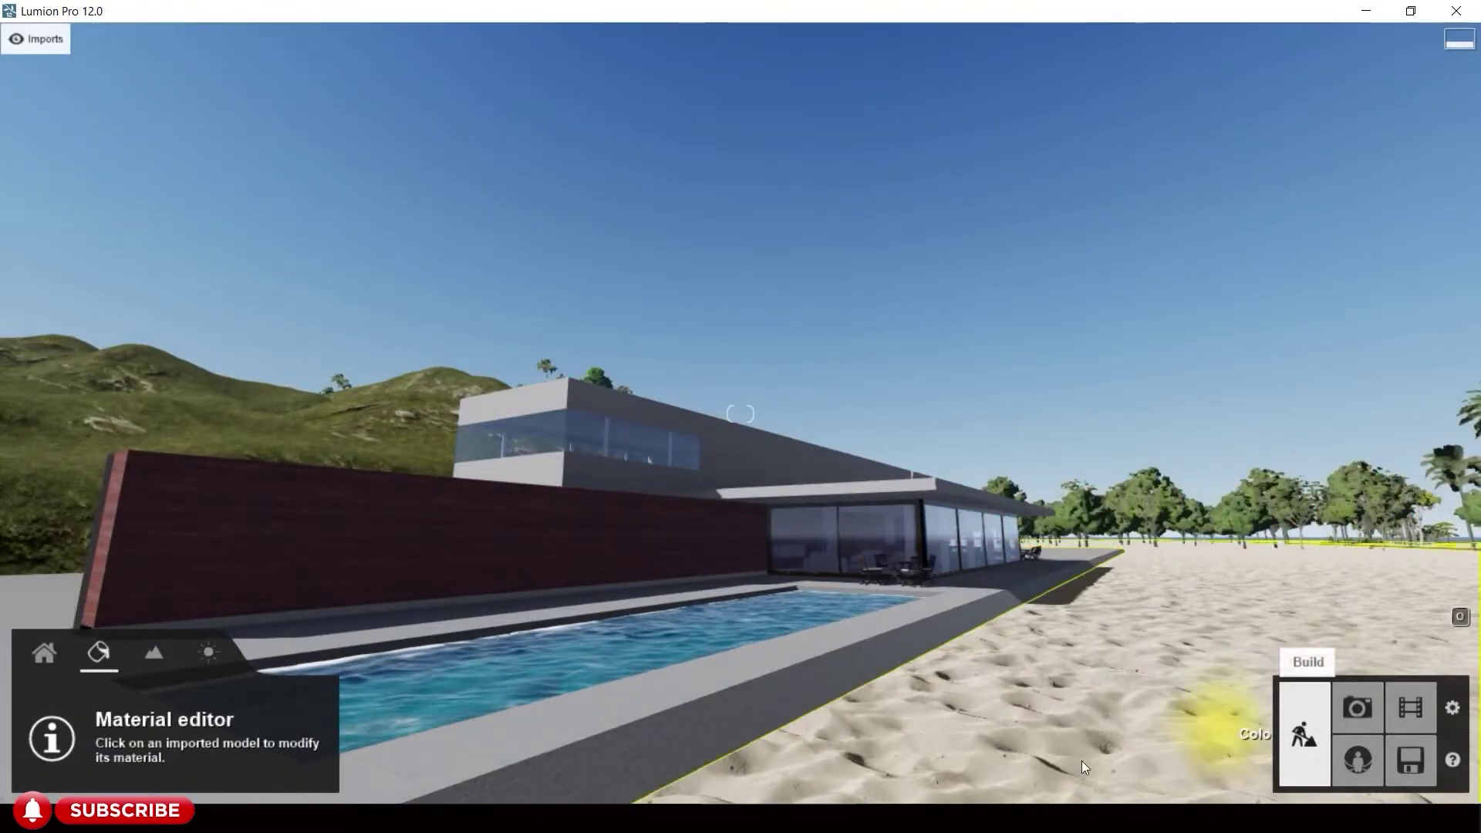
{"action": "mouse_move", "coordinate": [1041, 817]}
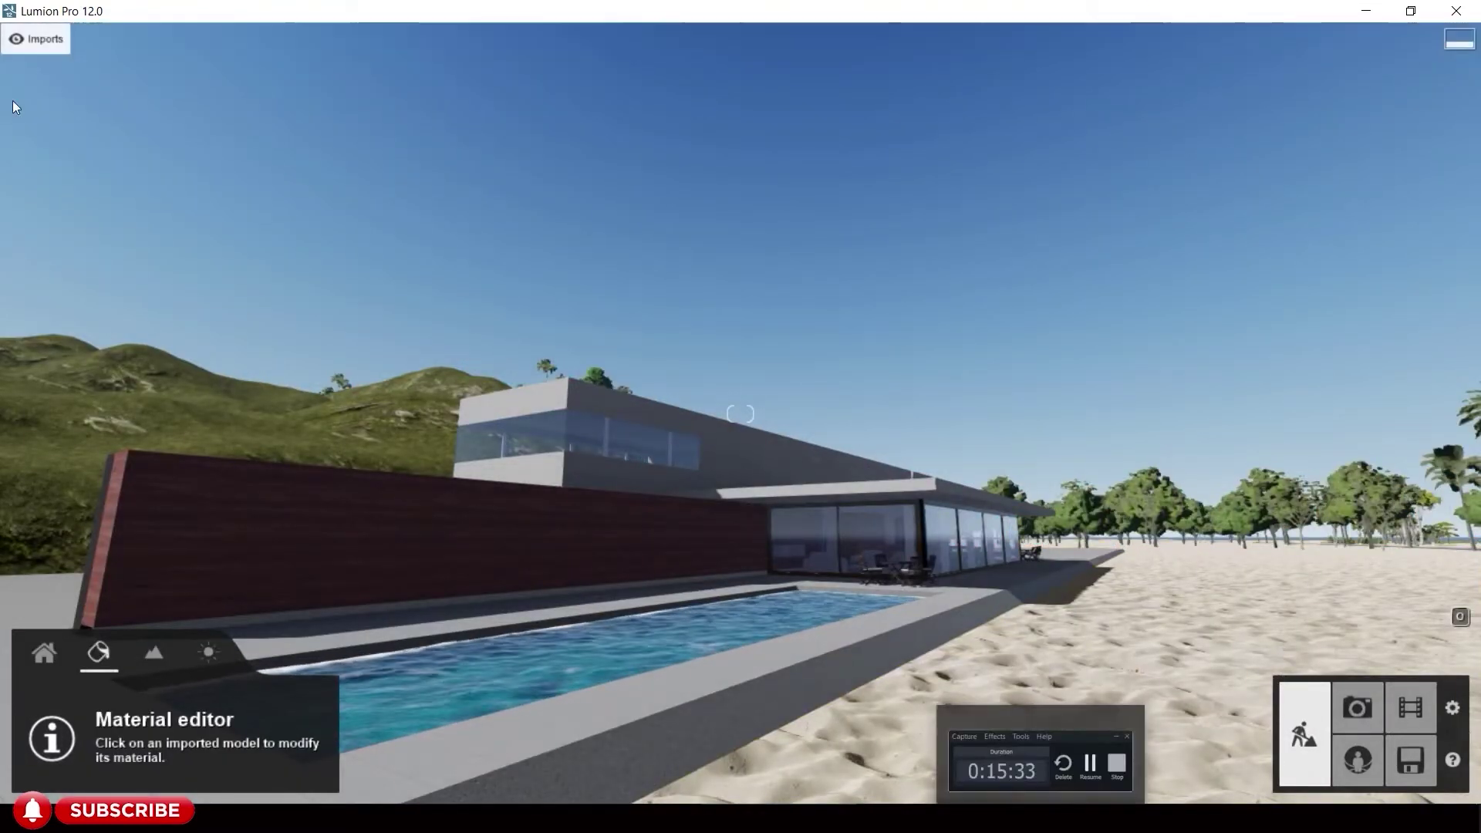
{"action": "mouse_move", "coordinate": [673, 40]}
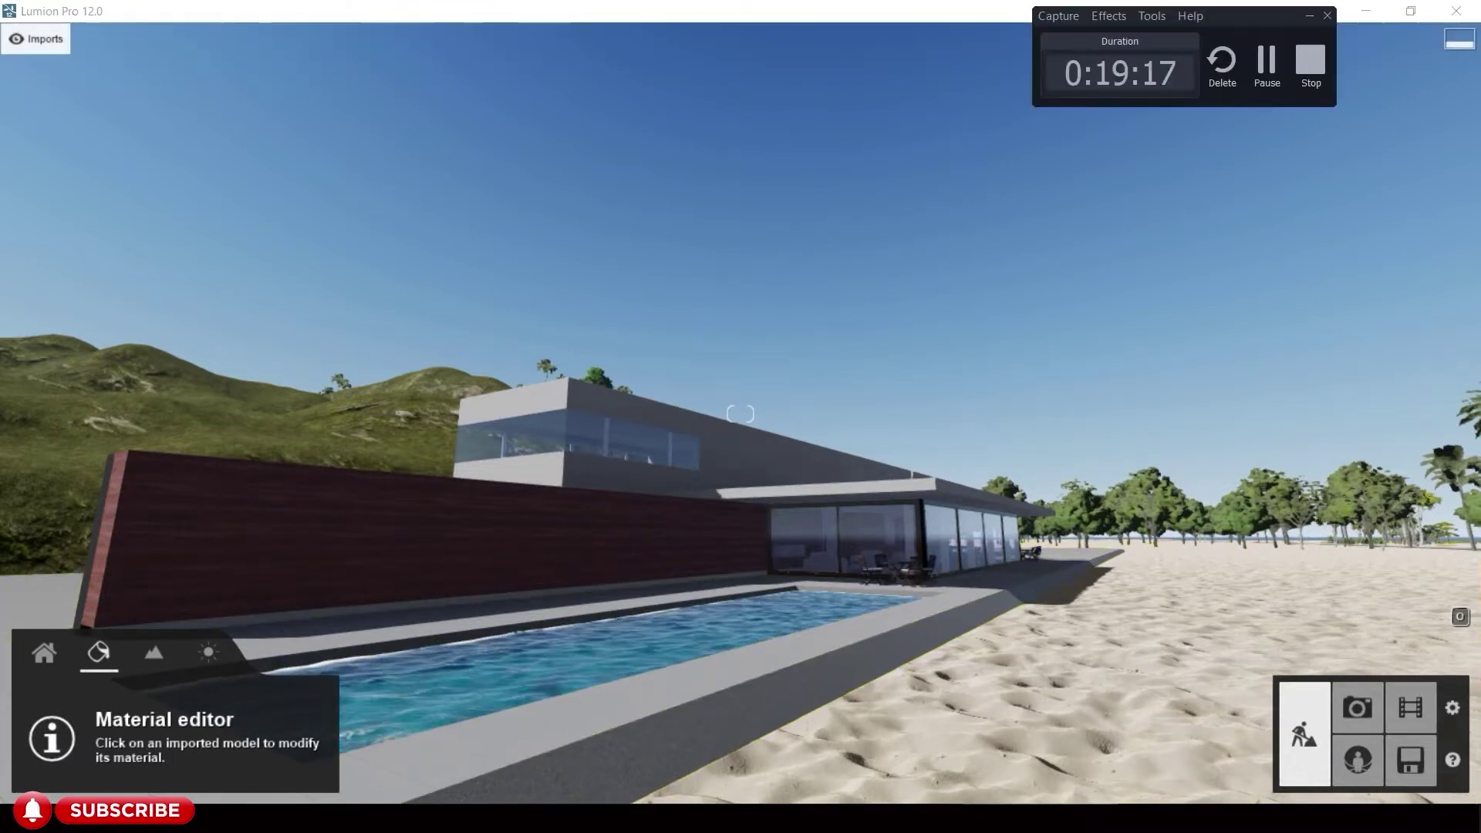
- Place a Lamp02 spotlight on the upper-floor room's ceiling in a new layer named LIGHTS
{"action": "left_click", "coordinate": [44, 653]}
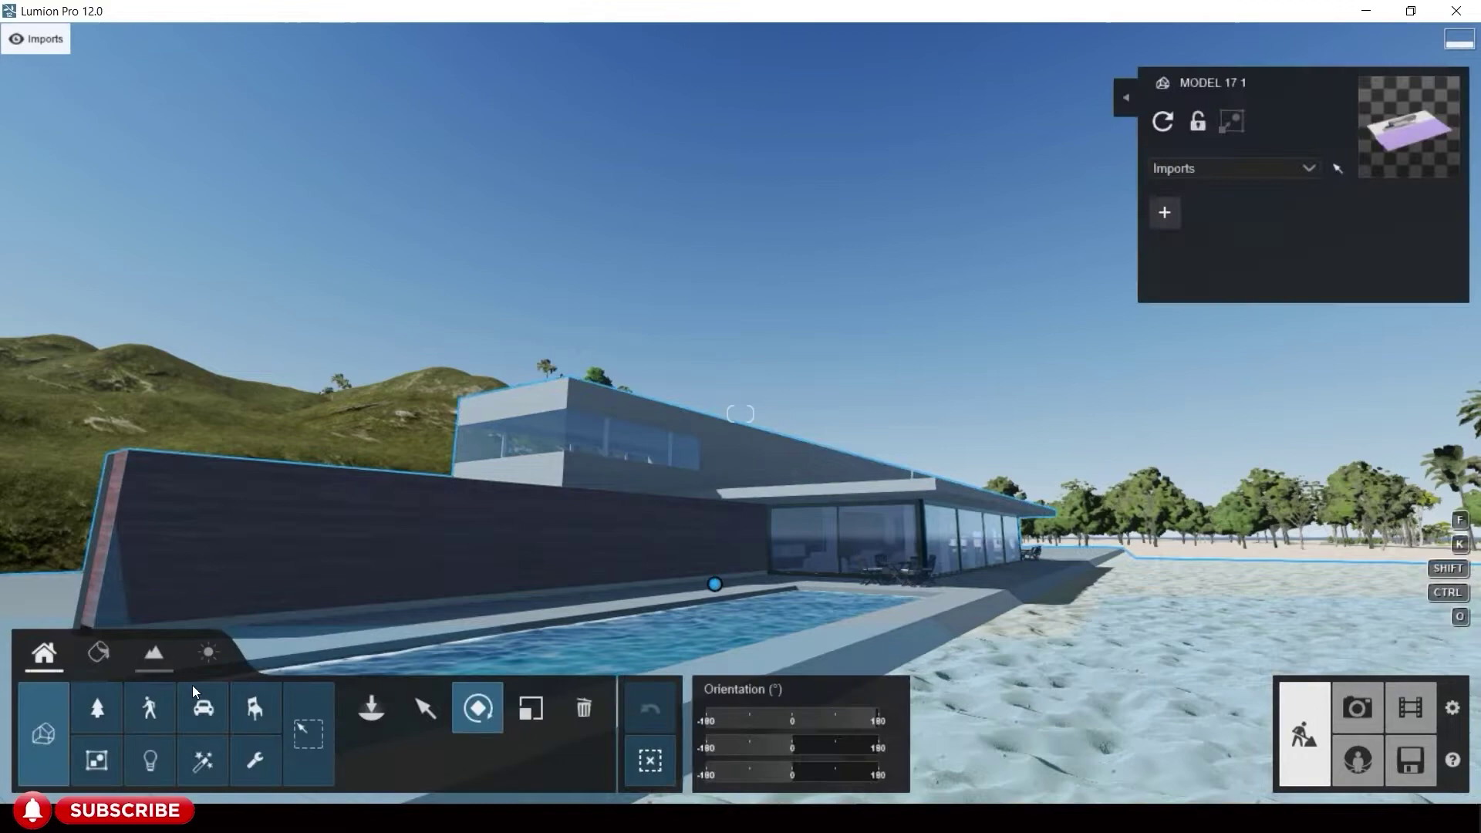
{"action": "left_click", "coordinate": [151, 761]}
{"action": "mouse_move", "coordinate": [188, 199]}
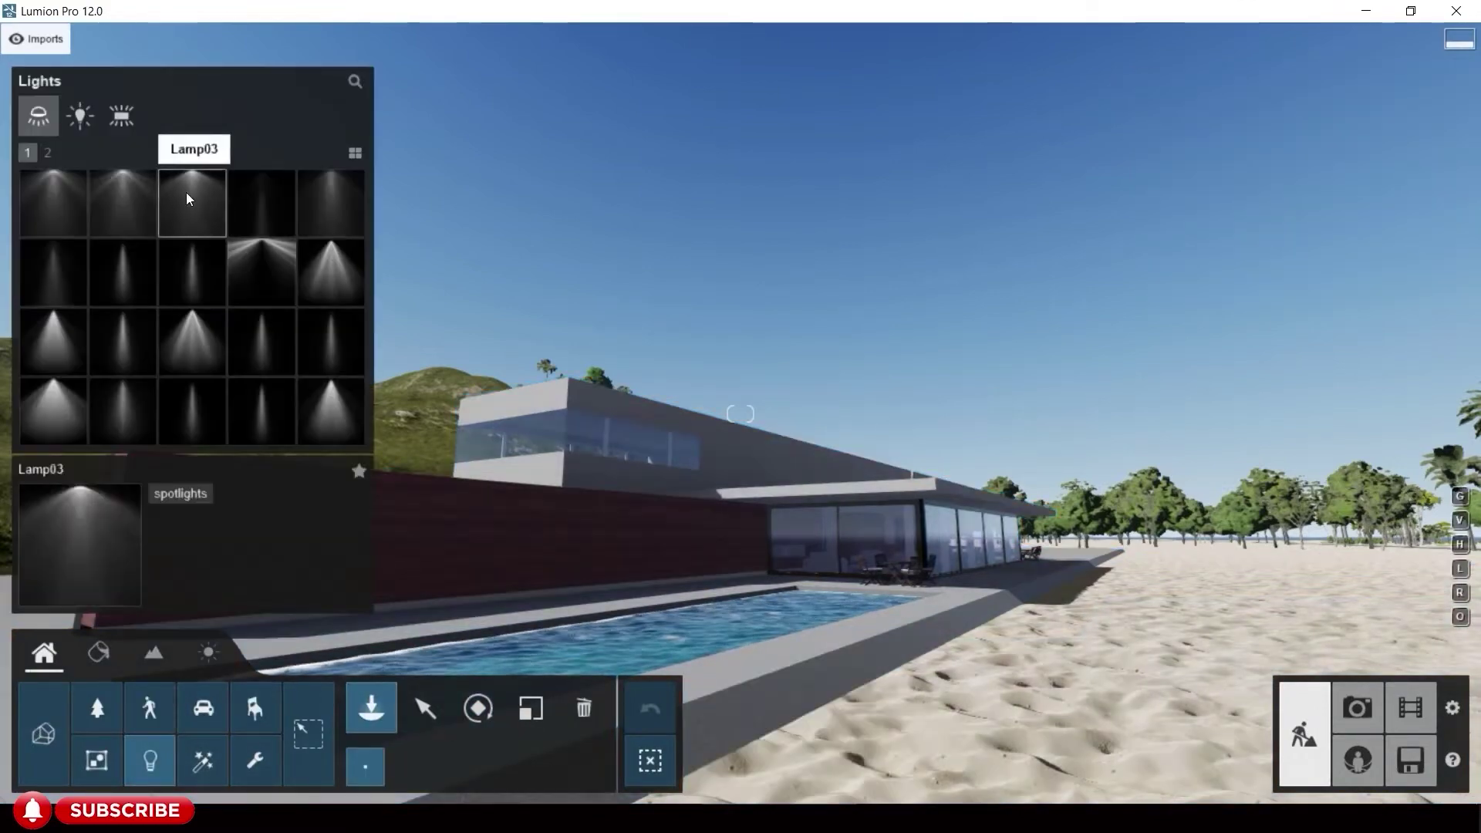
{"action": "key", "text": "w"}
{"action": "key", "text": "q"}
{"action": "key", "text": "a"}
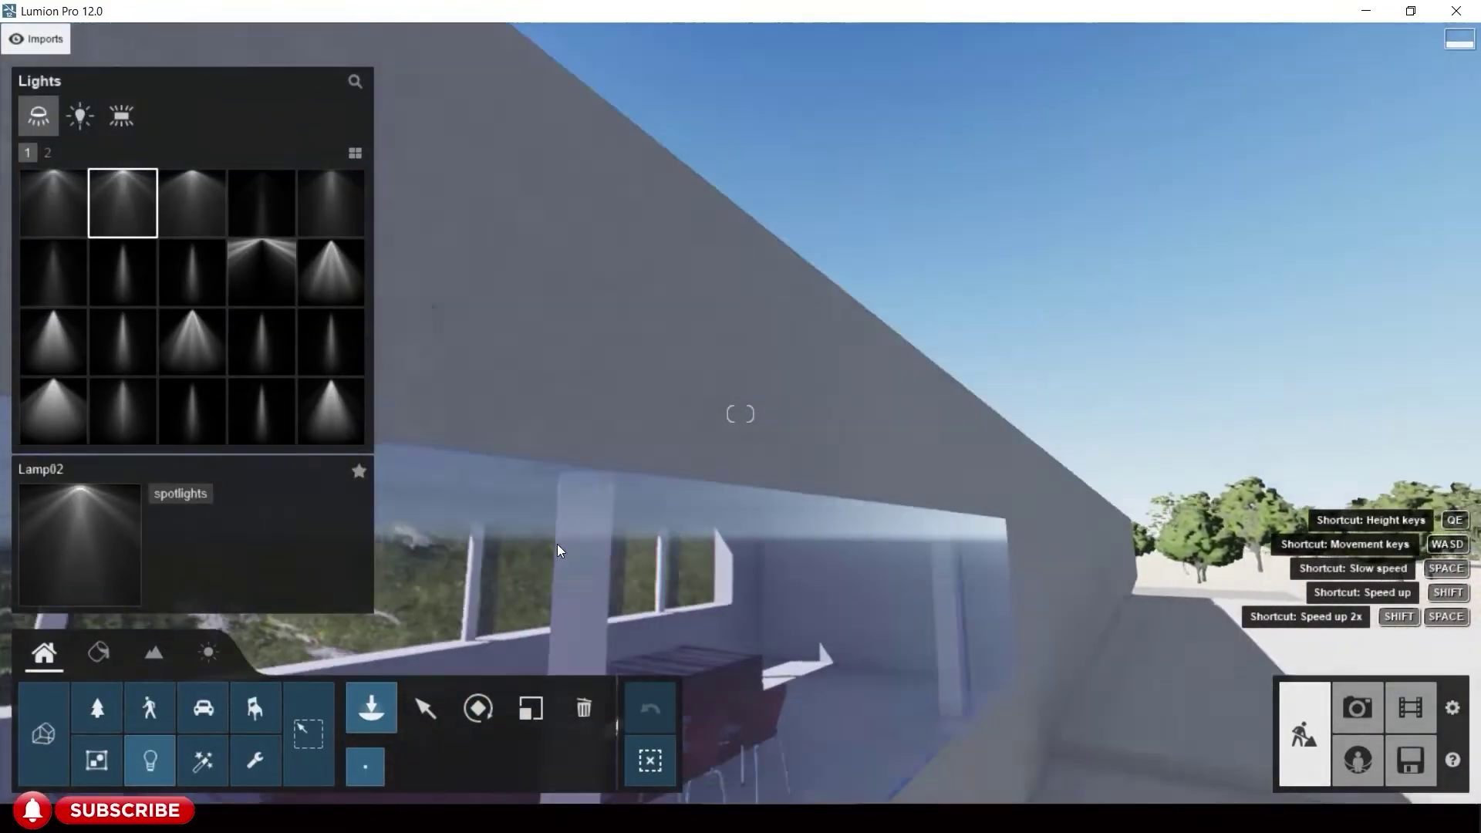
{"action": "key", "text": "e"}
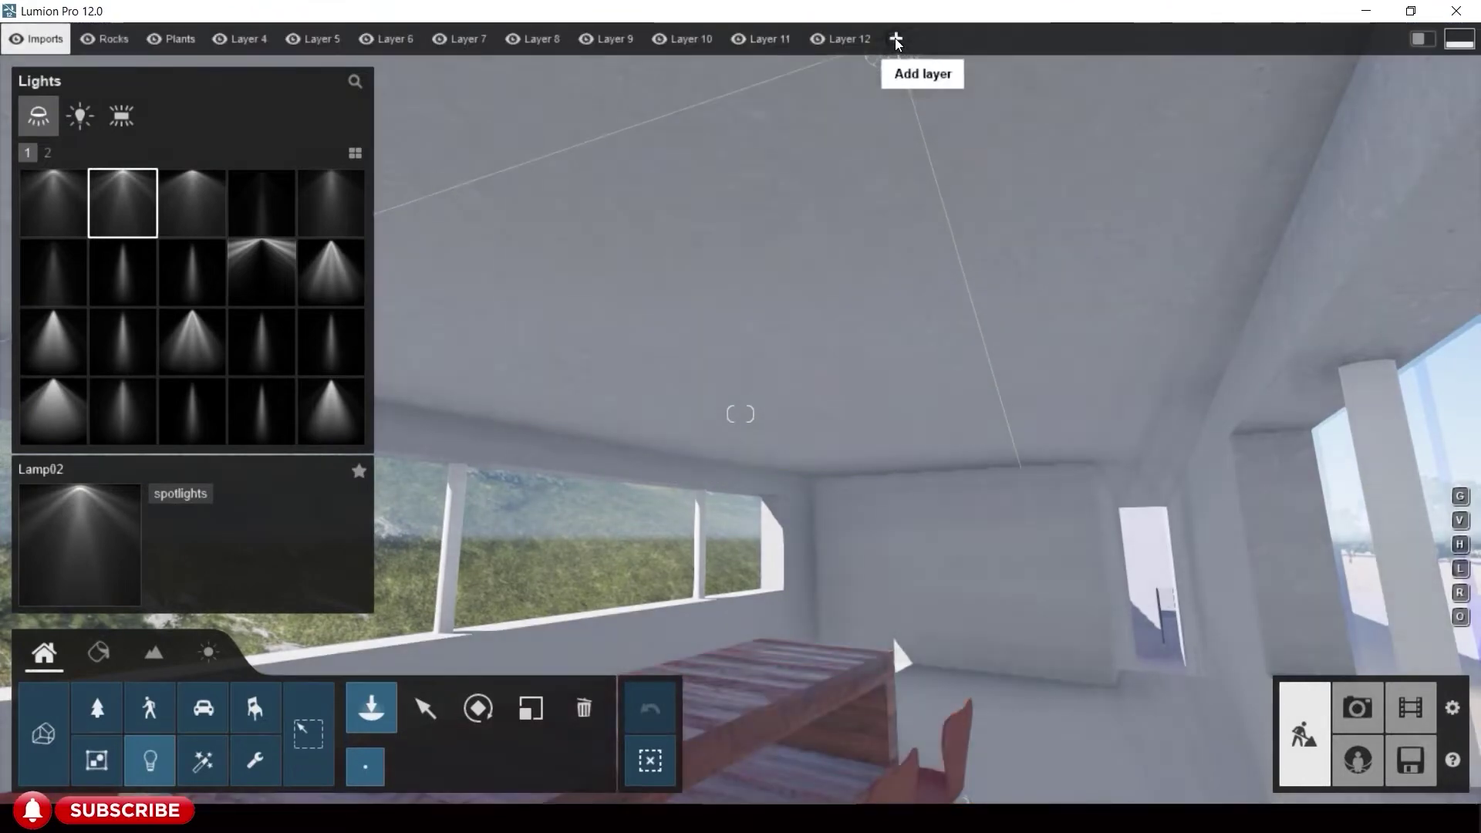
{"action": "left_click", "coordinate": [898, 40]}
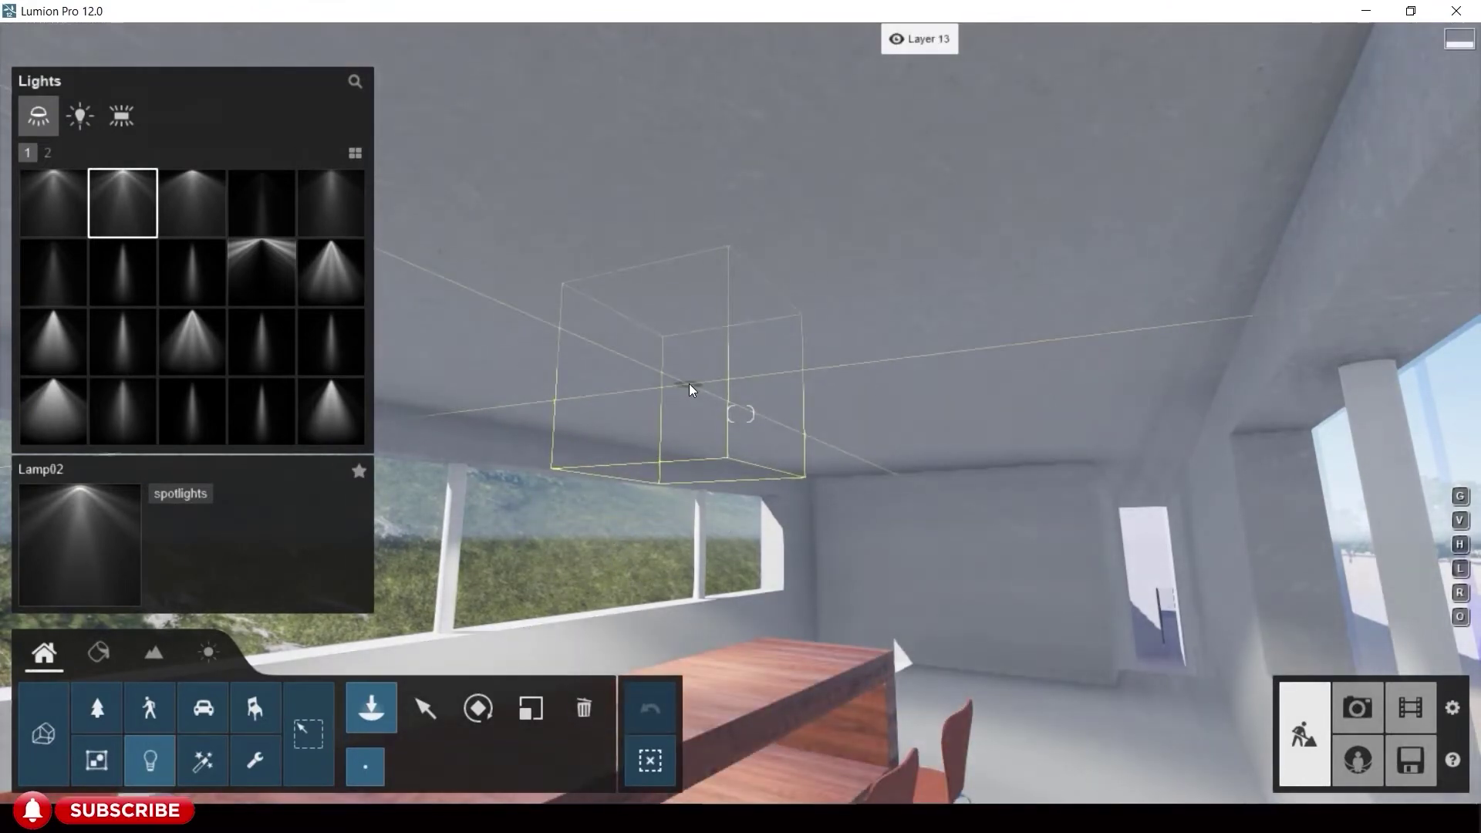
{"action": "key", "text": "m"}
{"action": "left_click", "coordinate": [925, 48]}
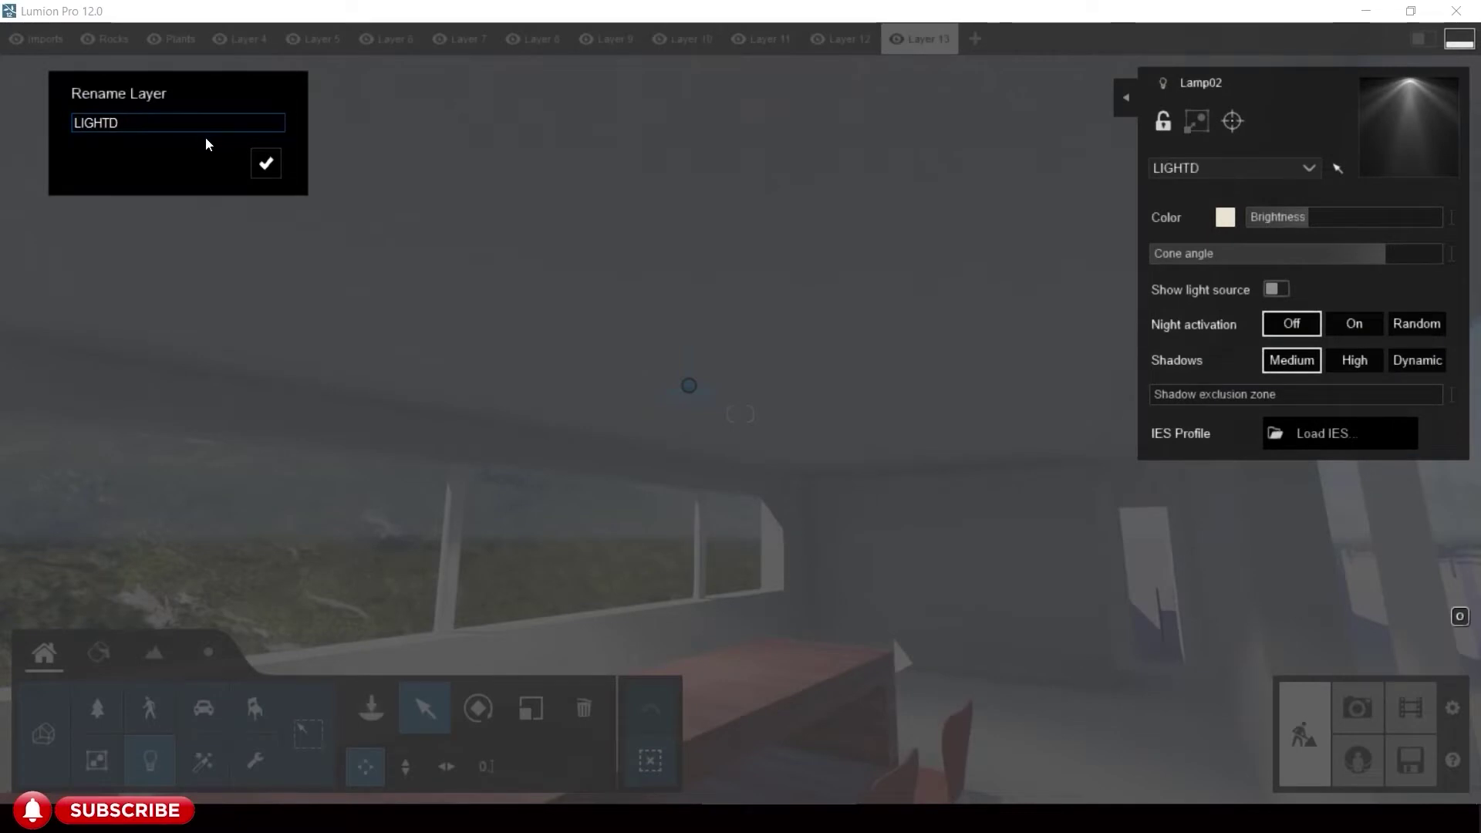
{"action": "left_click", "coordinate": [266, 163]}
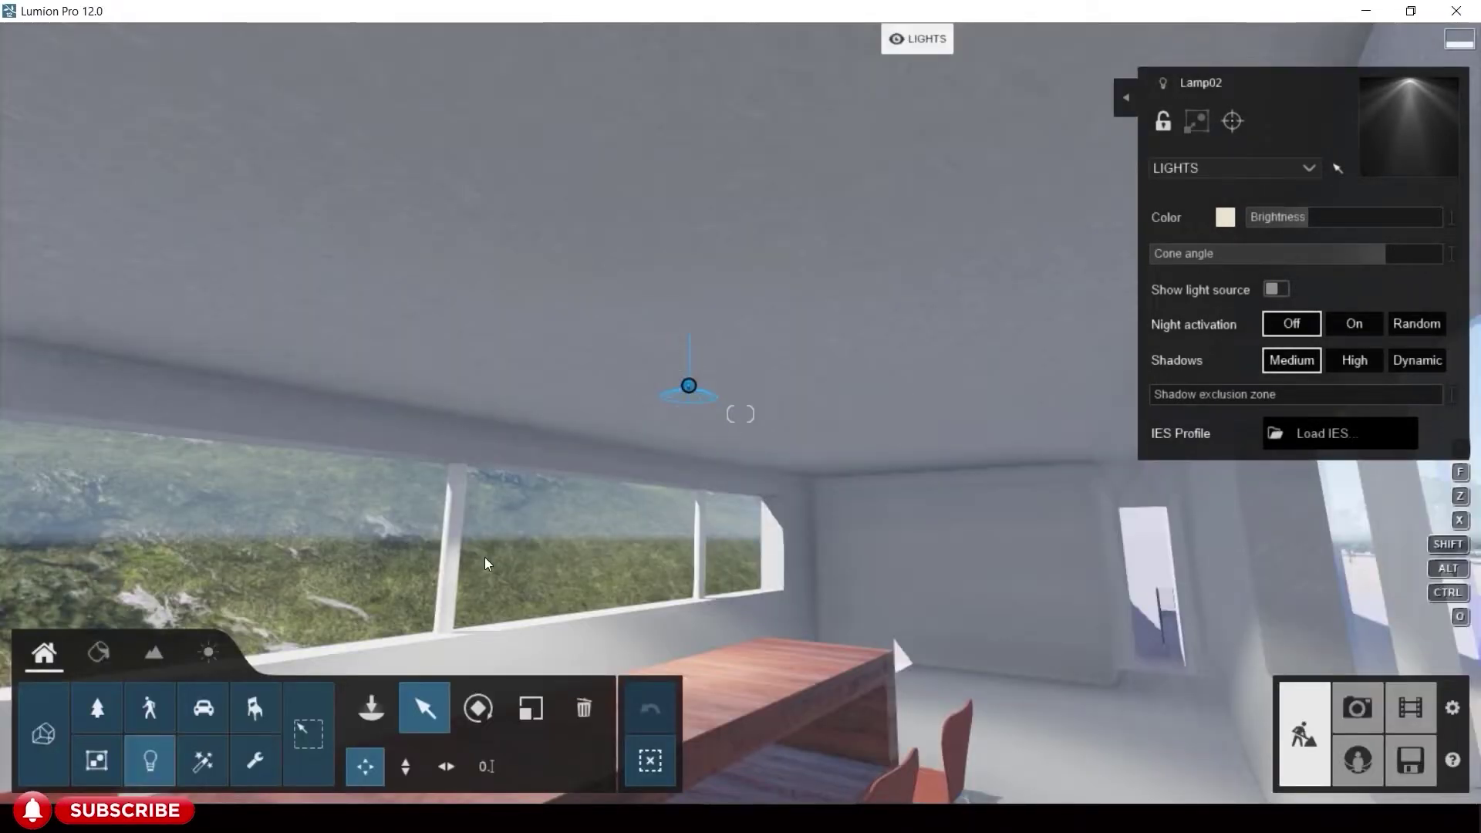
- Lower the sun below the horizon to darken the scene to night, keeping Real Skies off
{"action": "left_click", "coordinate": [210, 654]}
{"action": "left_click_drag", "start_coordinate": [327, 704], "coordinate": [344, 743]}
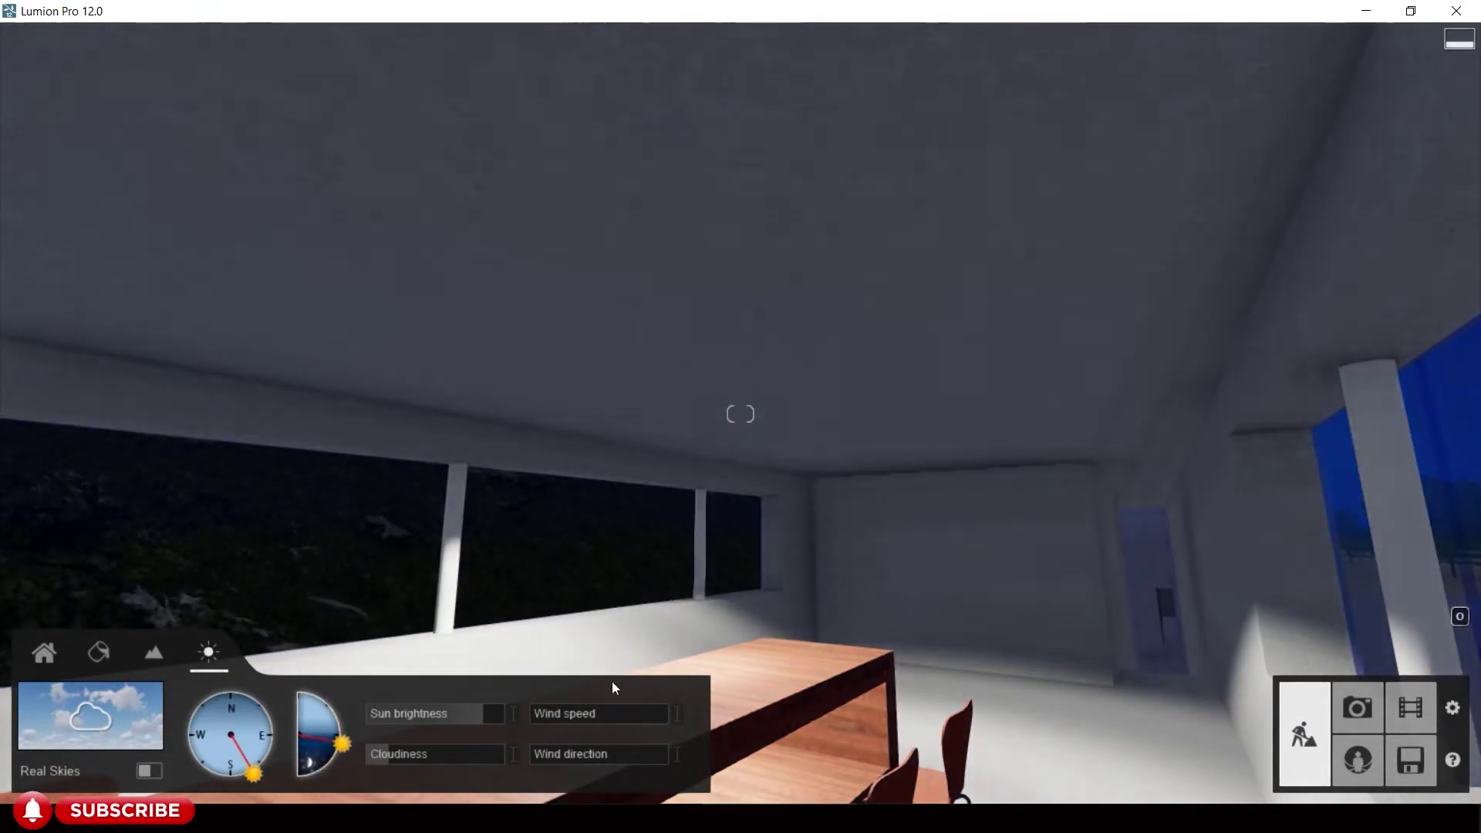
{"action": "left_click", "coordinate": [44, 652]}
- Shift the spotlight about 0.99 m along the upper-floor ceiling and set its color temperature to 2800 K
{"action": "left_click_drag", "start_coordinate": [704, 414], "coordinate": [737, 422]}
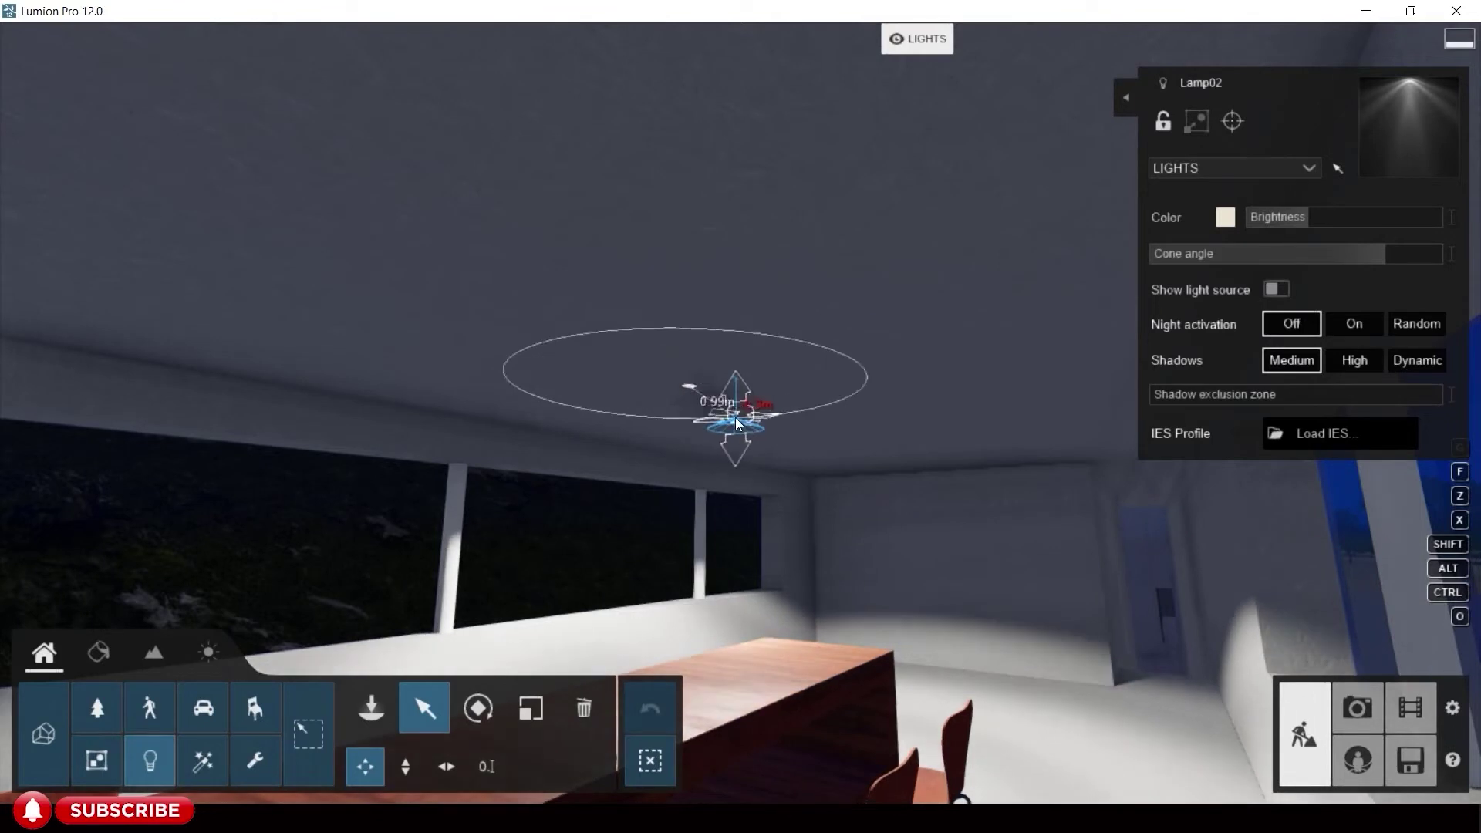
{"action": "left_click", "coordinate": [1226, 217]}
{"action": "left_click", "coordinate": [937, 229]}
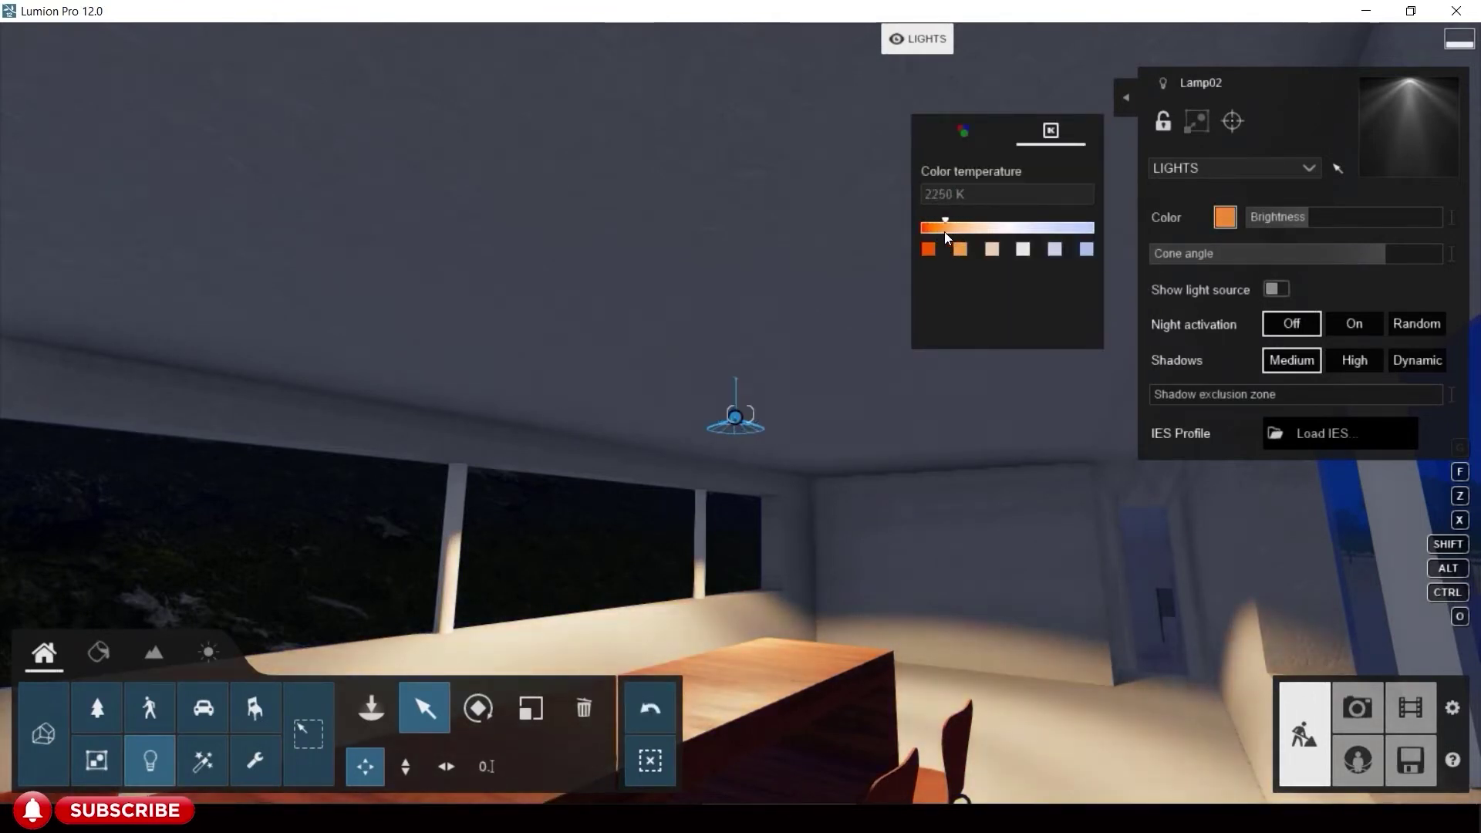
{"action": "left_click", "coordinate": [993, 249]}
{"action": "left_click", "coordinate": [960, 250]}
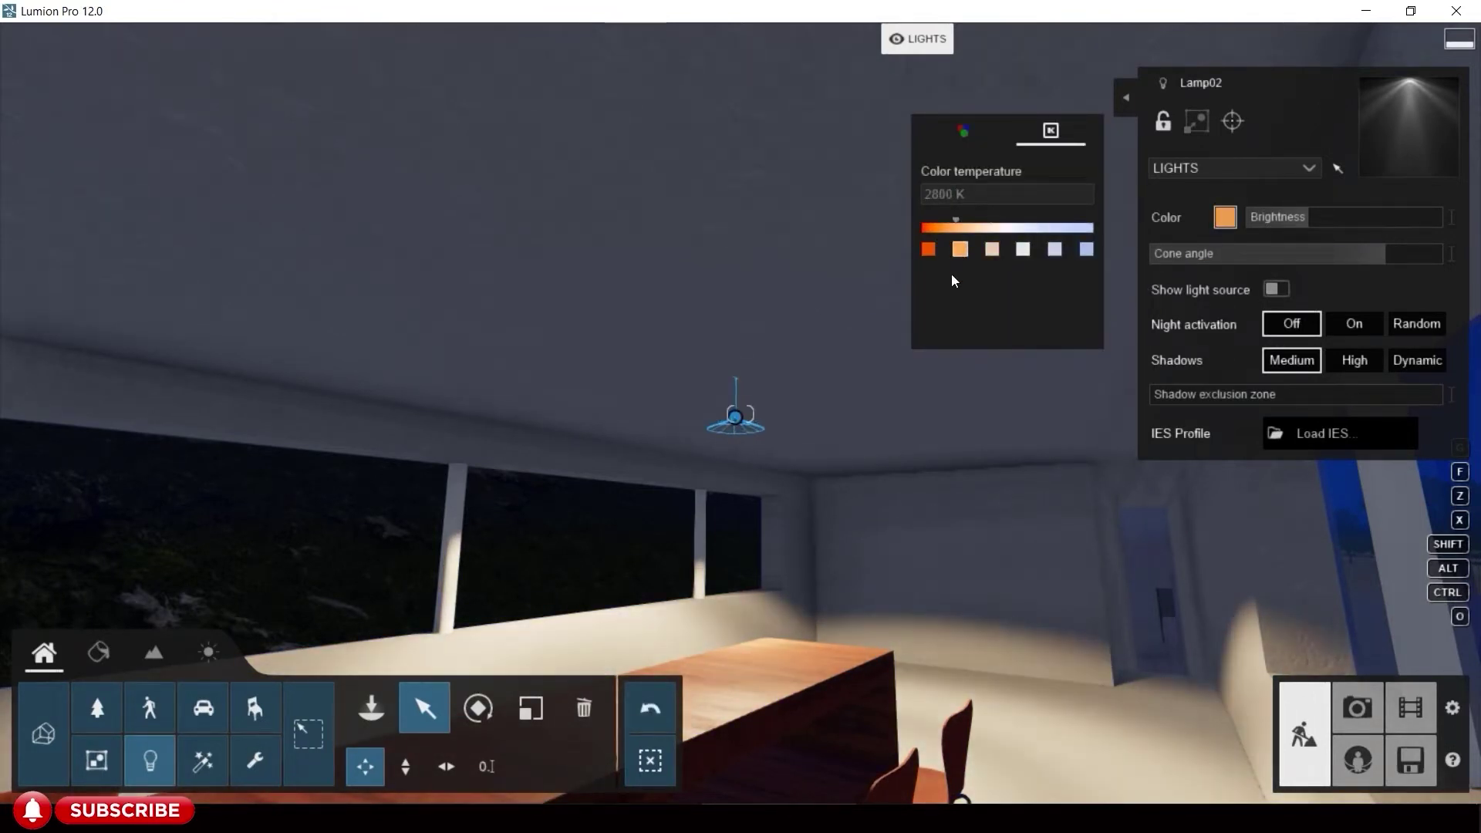
- Reposition the warm spotlight along the ceiling of the upper-floor room
{"action": "key", "text": "o"}
{"action": "mouse_move", "coordinate": [897, 547]}
{"action": "right_mouse_down"}
{"action": "mouse_move", "coordinate": [740, 547]}
{"action": "mouse_move", "coordinate": [910, 548]}
{"action": "right_mouse_up"}
{"action": "left_click_drag", "start_coordinate": [725, 421], "coordinate": [483, 106]}
{"action": "key", "text": "s"}
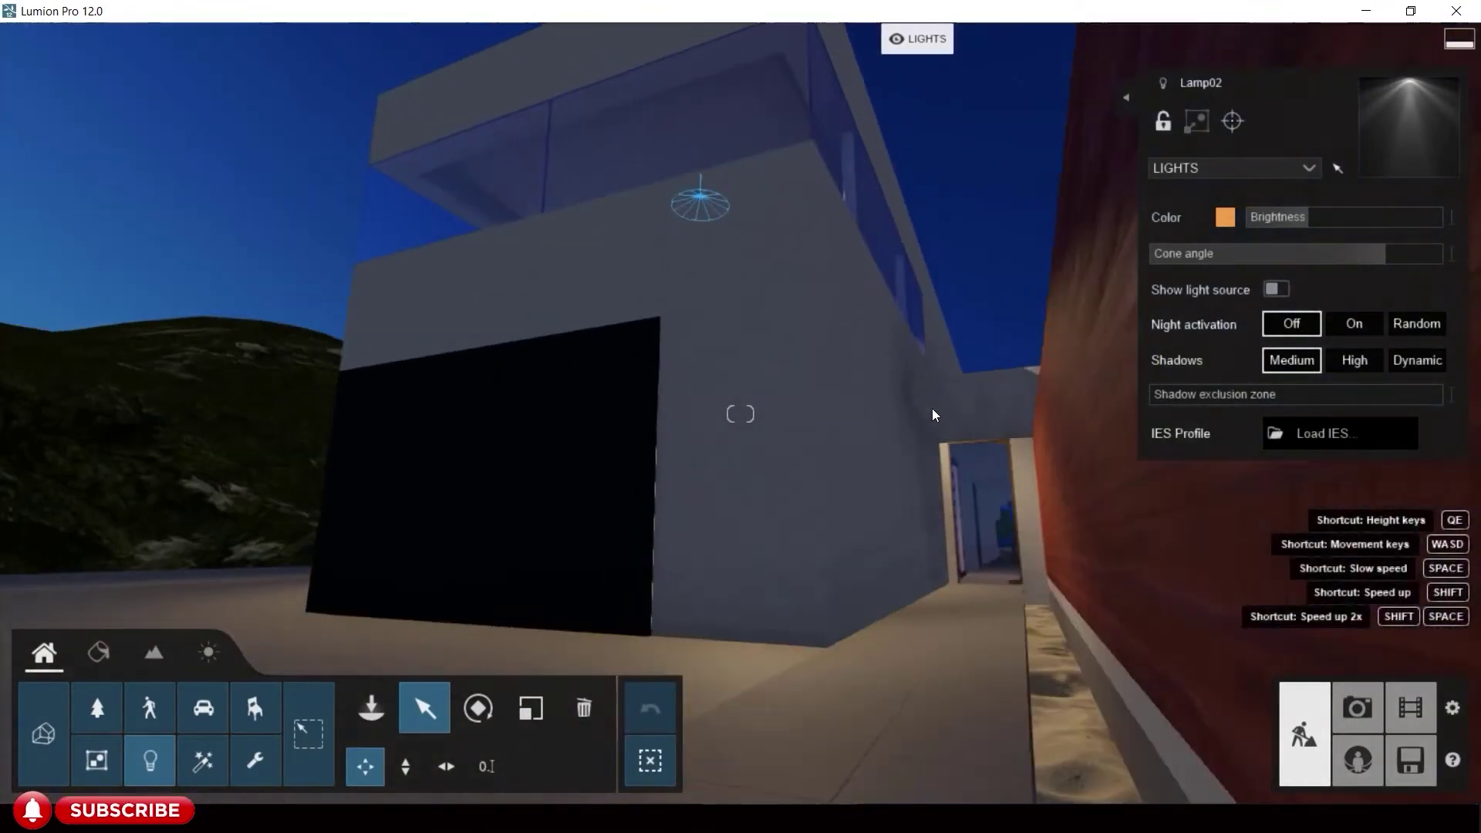
{"action": "right_click_drag", "start_coordinate": [937, 410], "coordinate": [1095, 395]}
{"action": "key", "text": "s"}
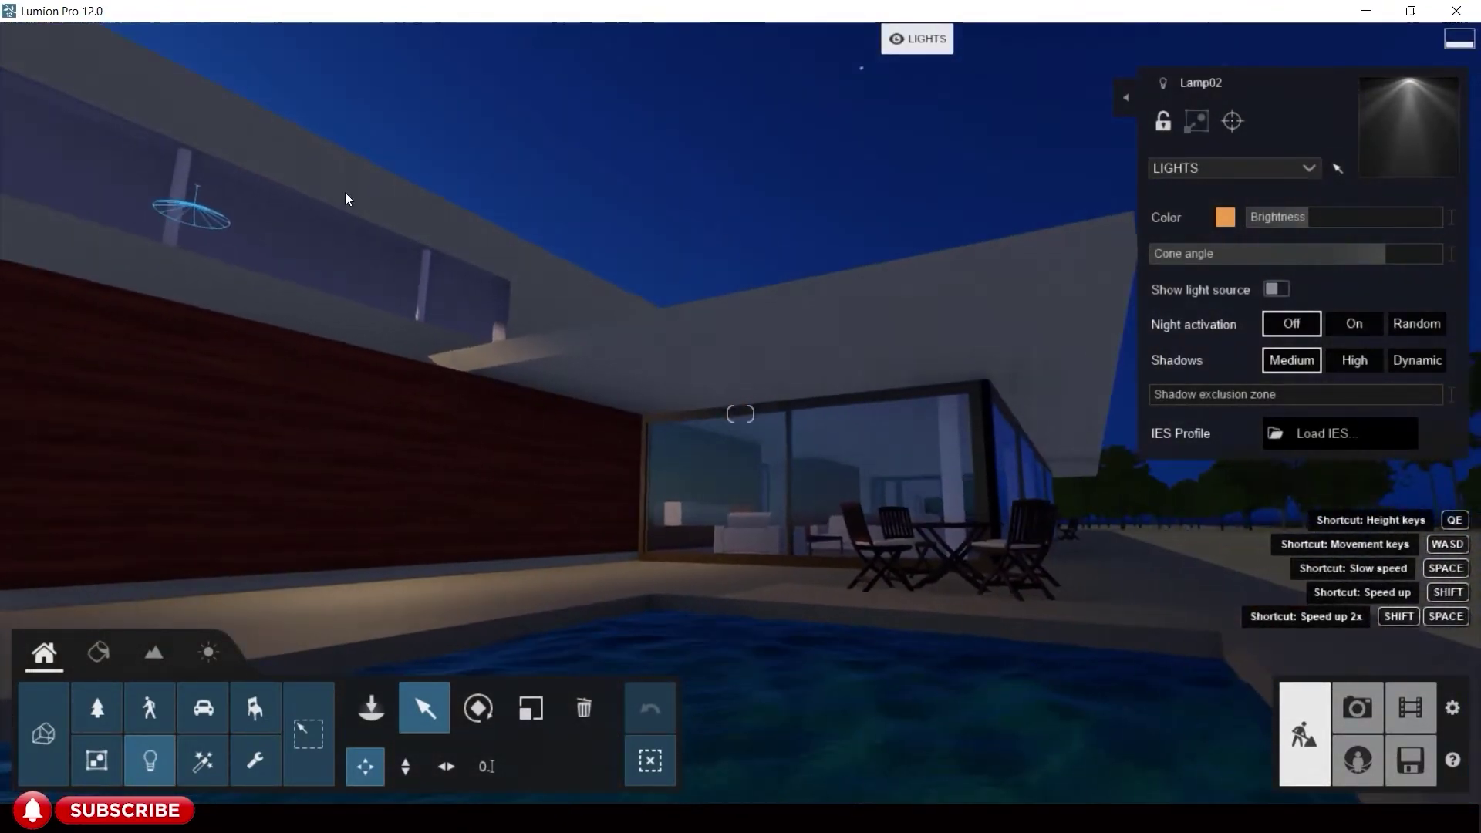
- Copy the upper-floor spotlight to the terrace ceiling outside the living room's glass wall
{"action": "left_click_drag", "start_coordinate": [190, 212], "coordinate": [772, 421], "text": "alt"}
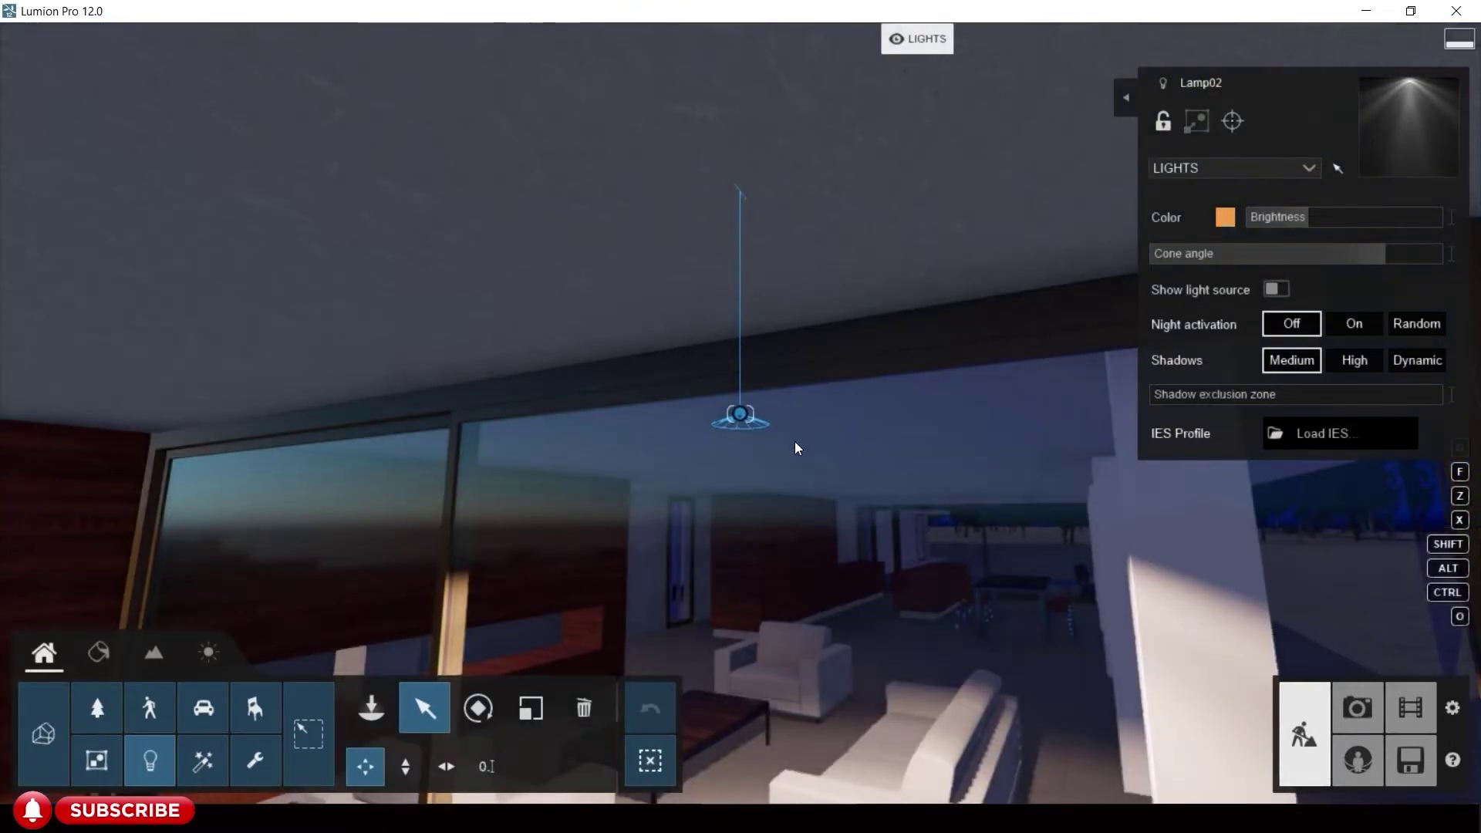
{"action": "right_click_drag", "start_coordinate": [795, 441], "coordinate": [699, 454]}
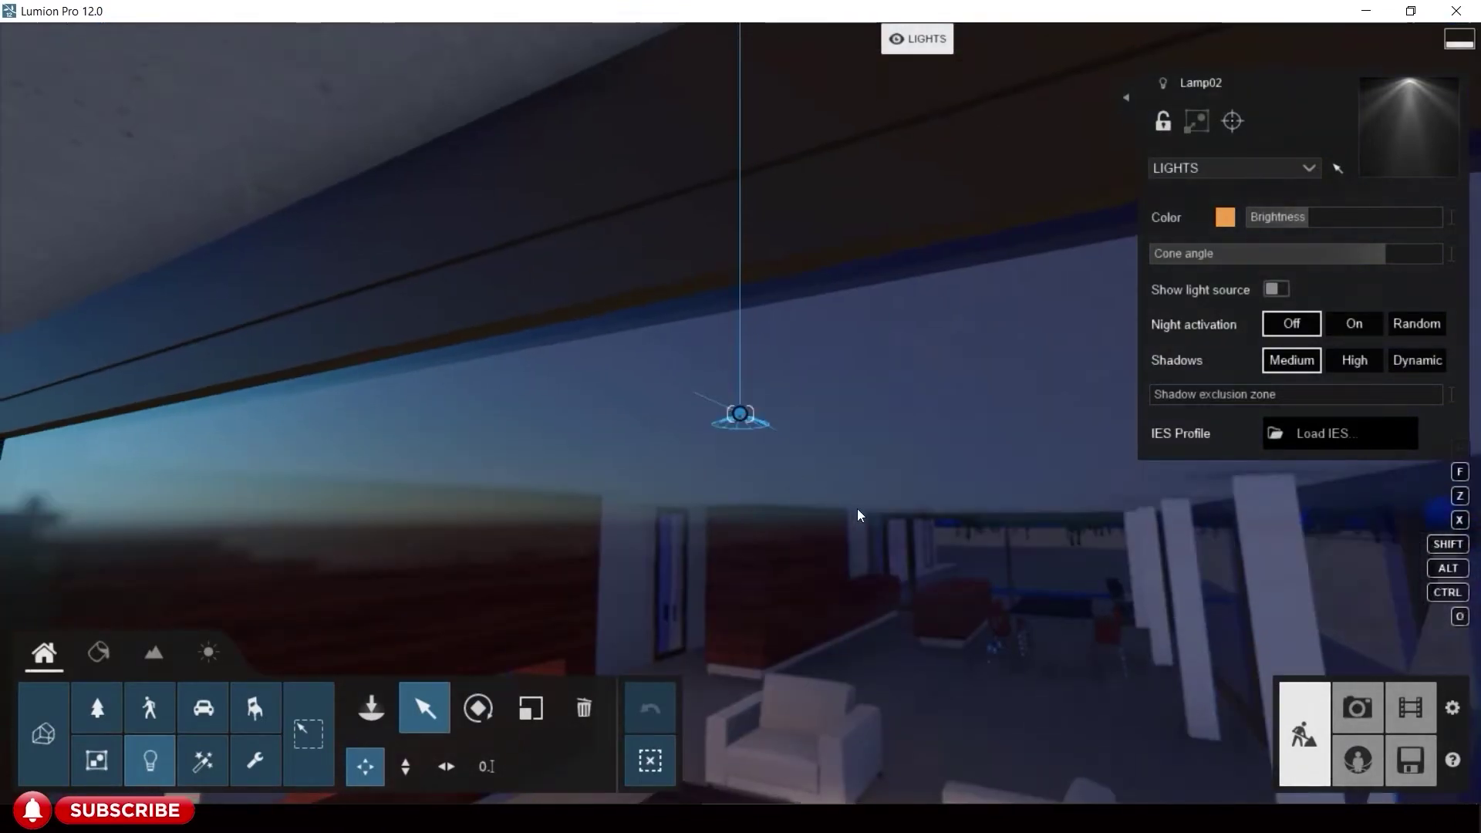
{"action": "key", "text": "s"}
{"action": "right_click_drag", "start_coordinate": [742, 414], "coordinate": [727, 423]}
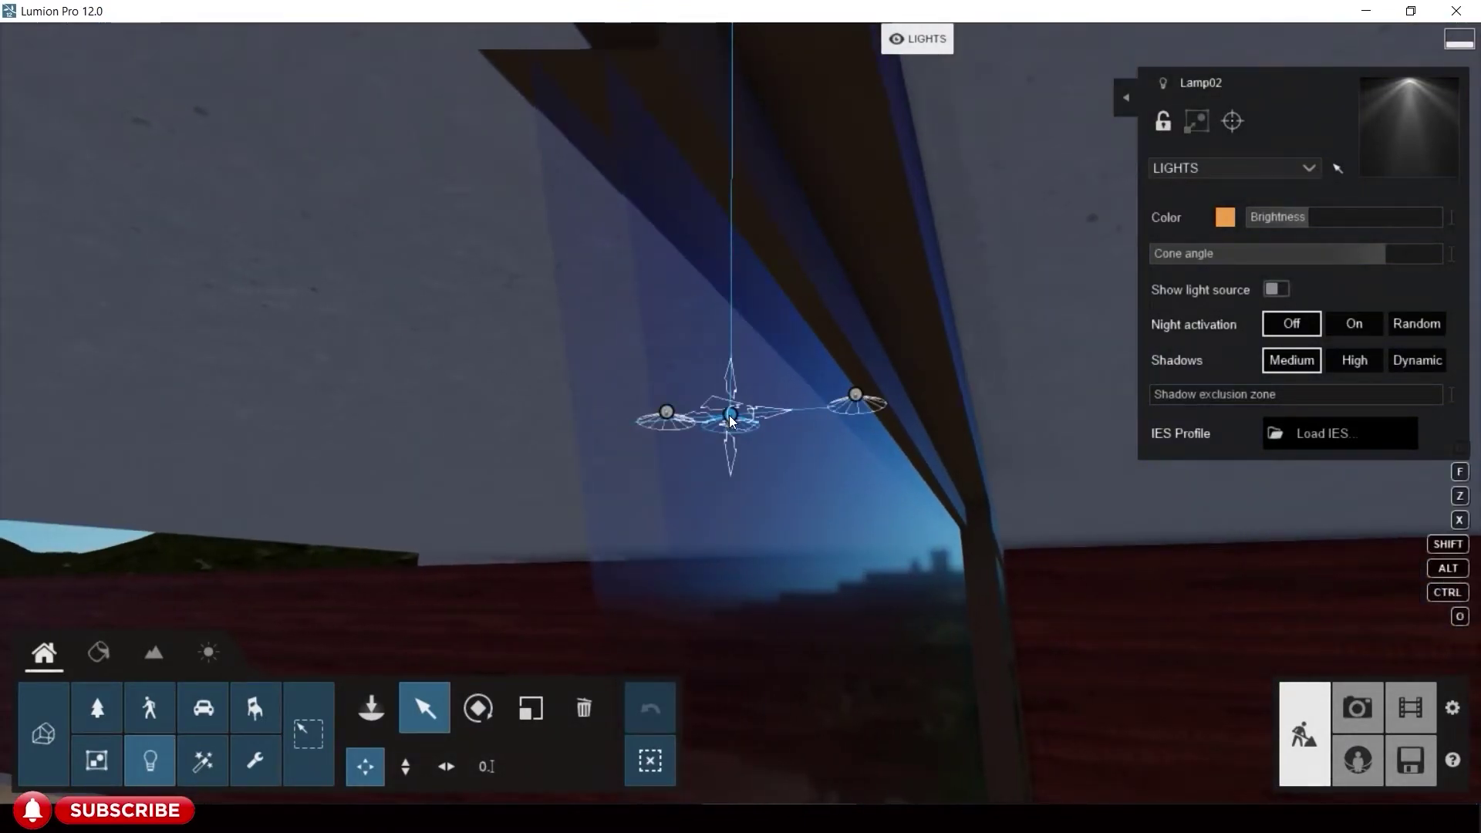
- Add a spotlight on the living room ceiling, just inside the glass wall near the armchair
{"action": "left_click_drag", "start_coordinate": [1039, 313], "coordinate": [1120, 260]}
{"action": "right_click_drag", "start_coordinate": [632, 477], "coordinate": [839, 301]}
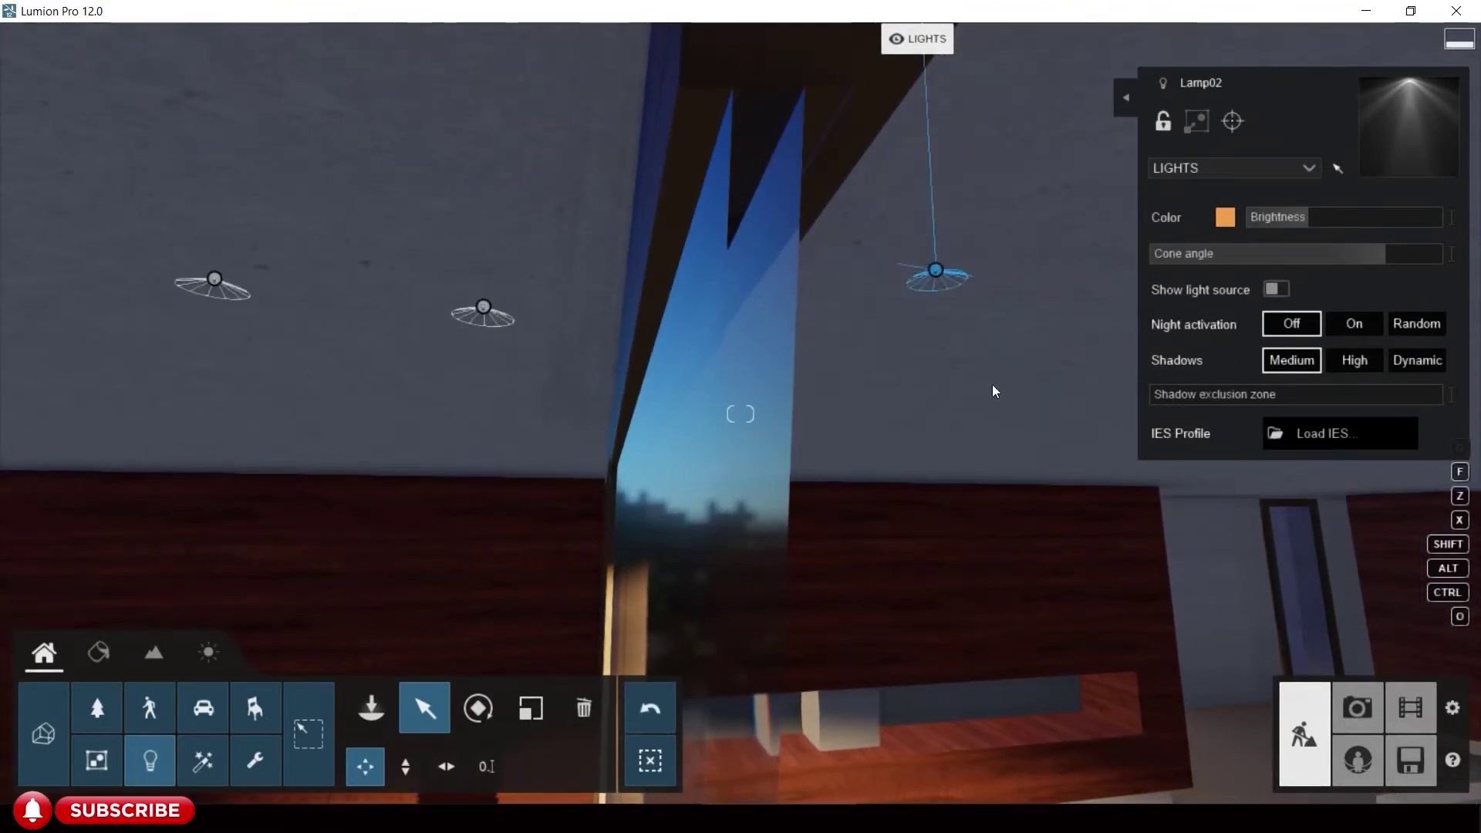
{"action": "key", "text": "d"}
{"action": "right_click_drag", "start_coordinate": [942, 413], "coordinate": [795, 463]}
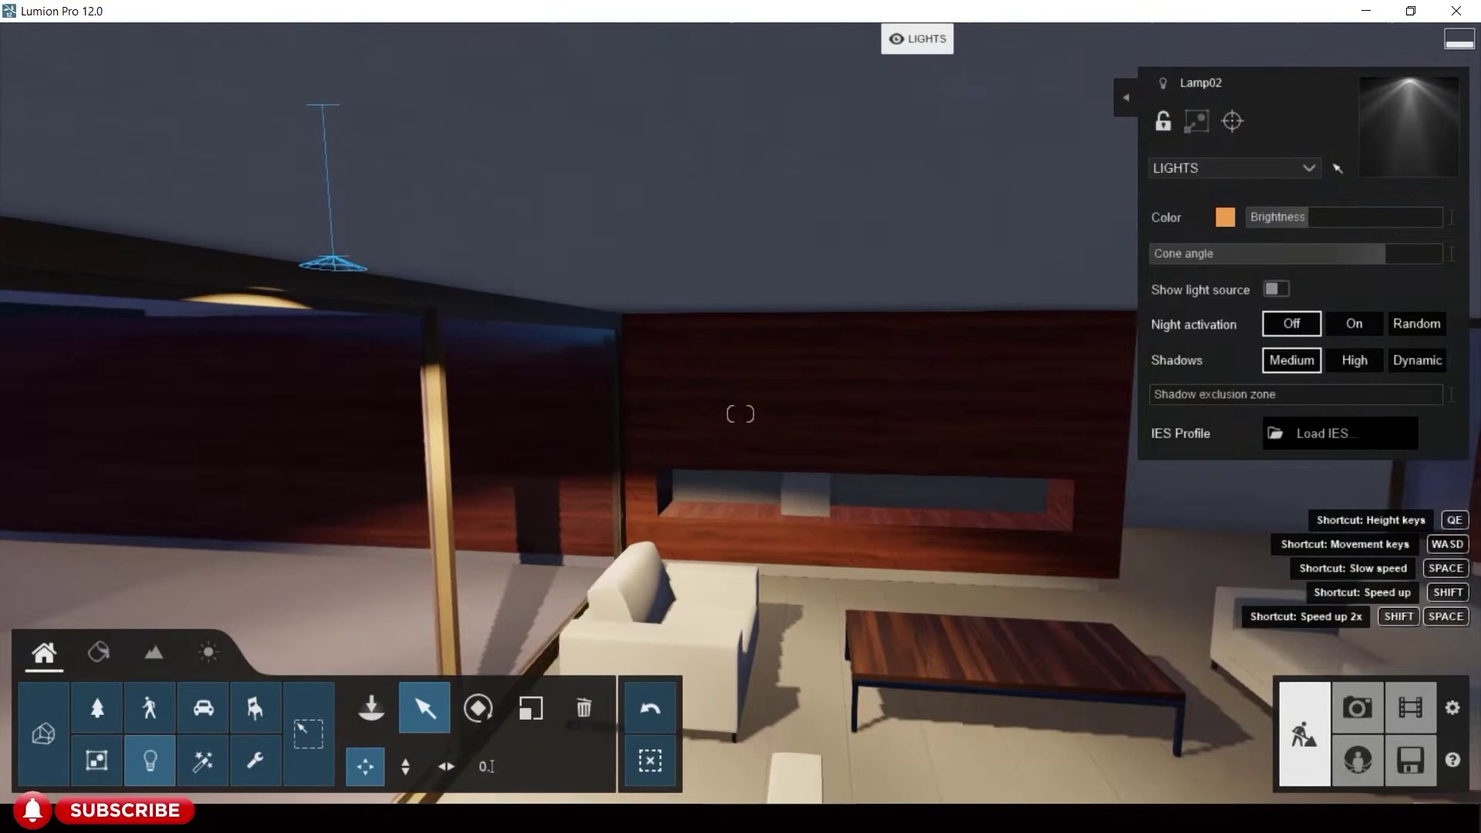
{"action": "right_click_drag", "start_coordinate": [344, 265], "coordinate": [335, 253]}
{"action": "key", "text": "o"}
{"action": "right_click_drag", "start_coordinate": [605, 511], "coordinate": [566, 460]}
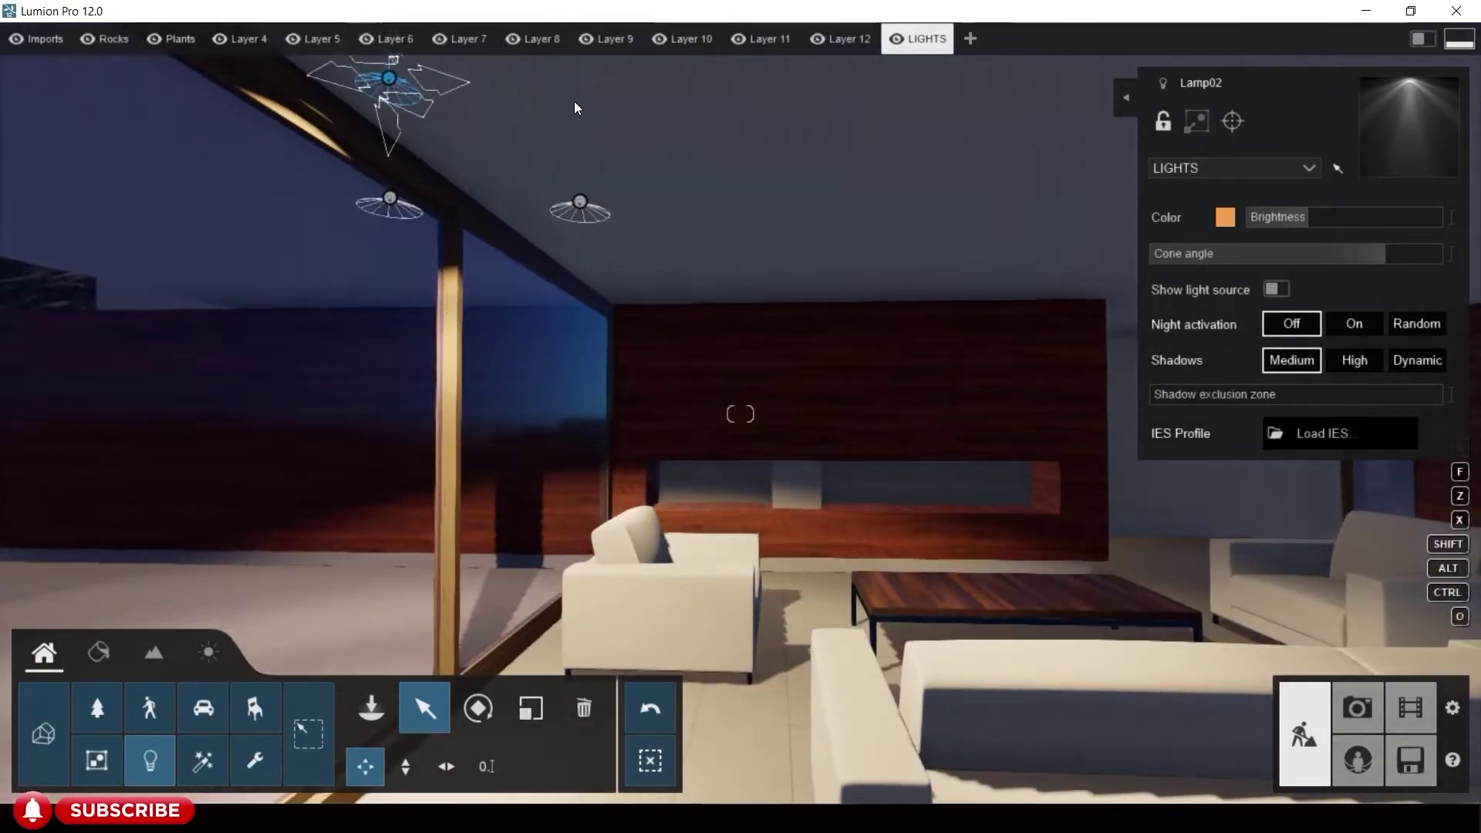
- Place another spotlight further across the living room ceiling, away from the glass wall
{"action": "left_click_drag", "start_coordinate": [390, 78], "coordinate": [1002, 128]}
{"action": "key", "text": "o"}
{"action": "right_click_drag", "start_coordinate": [1096, 417], "coordinate": [832, 444]}
{"action": "key", "text": "s"}
{"action": "key", "text": "d"}
{"action": "key", "text": "a"}
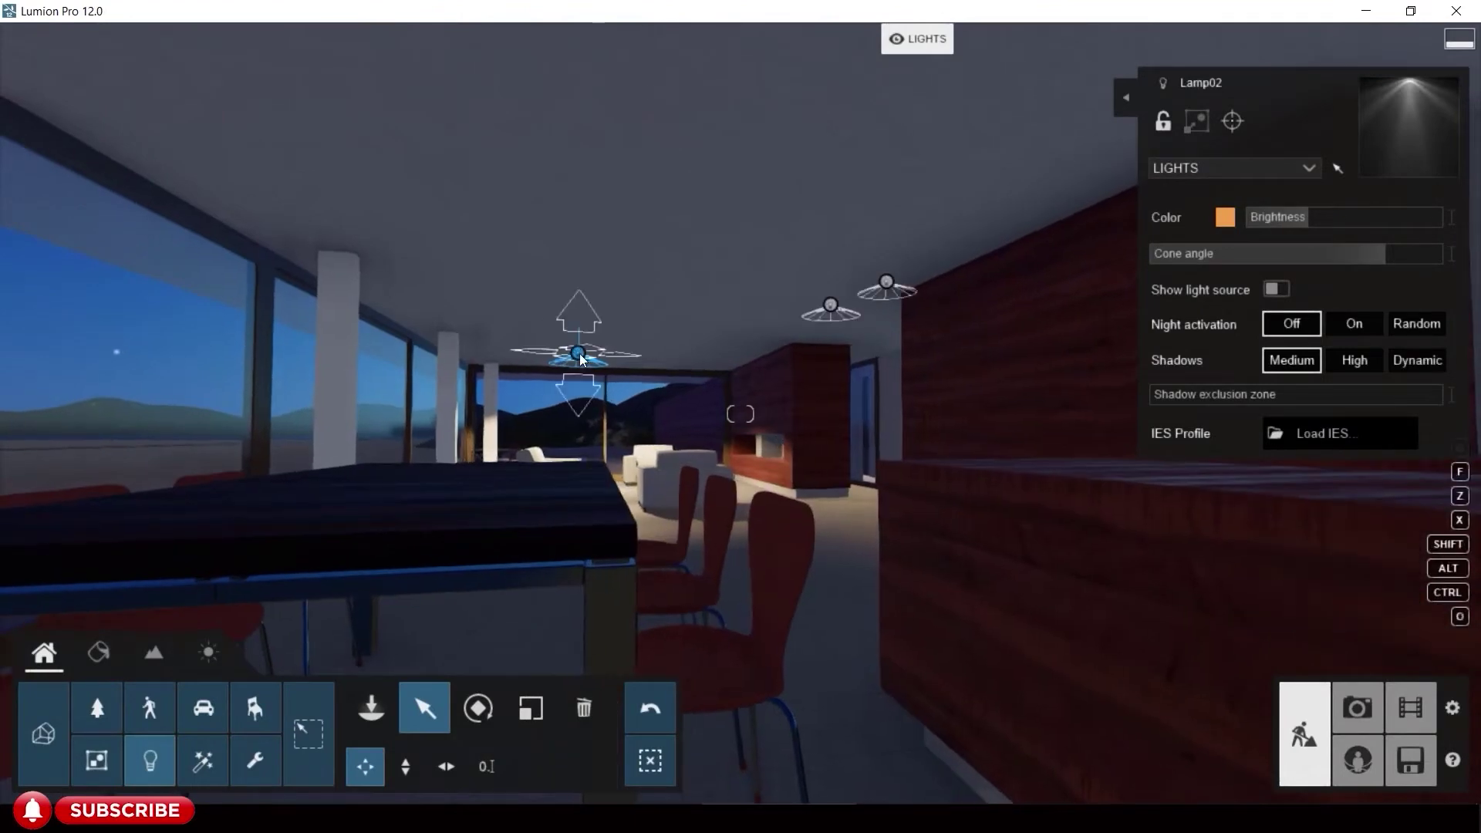
- Extend the row of ceiling spotlights from the living room over the dining table area
{"action": "left_click_drag", "start_coordinate": [580, 357], "coordinate": [565, 109]}
{"action": "right_click_drag", "start_coordinate": [694, 510], "coordinate": [662, 391]}
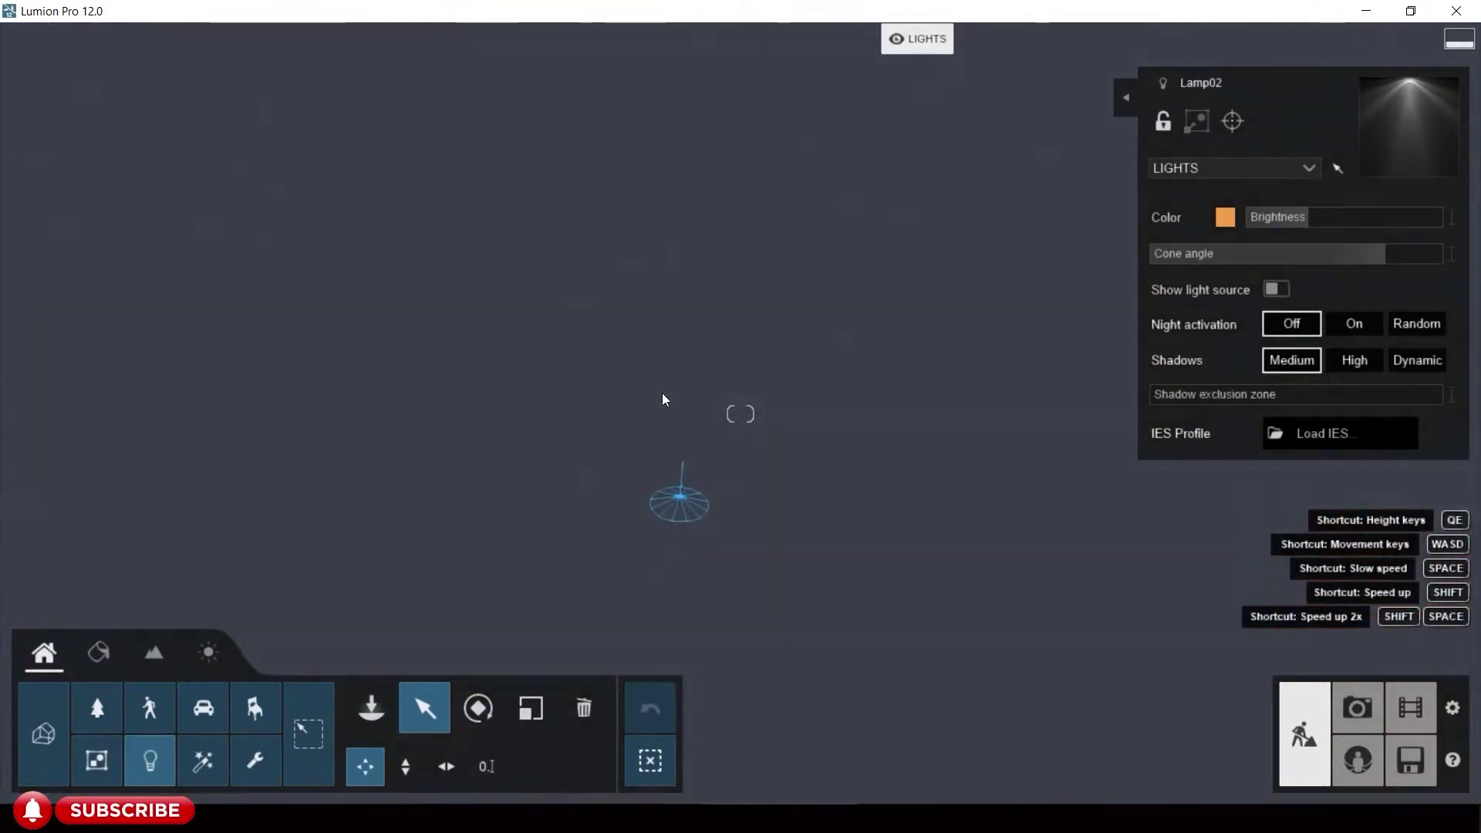
{"action": "key", "text": "w"}
{"action": "right_click_drag", "start_coordinate": [742, 550], "coordinate": [700, 704]}
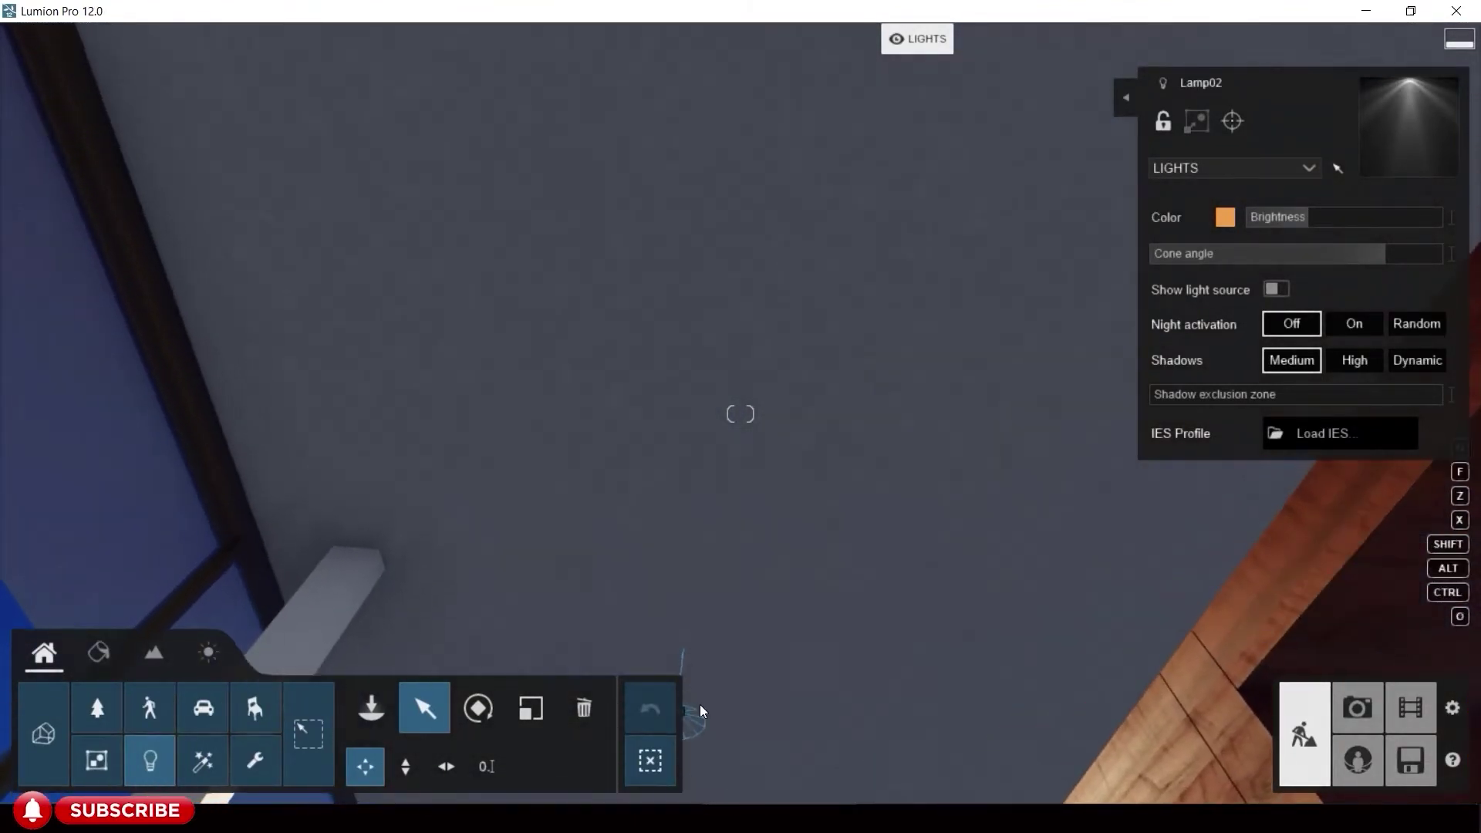
{"action": "left_click_drag", "start_coordinate": [692, 721], "coordinate": [697, 147]}
{"action": "right_click_drag", "start_coordinate": [571, 513], "coordinate": [1243, 688]}
{"action": "key", "text": "s"}
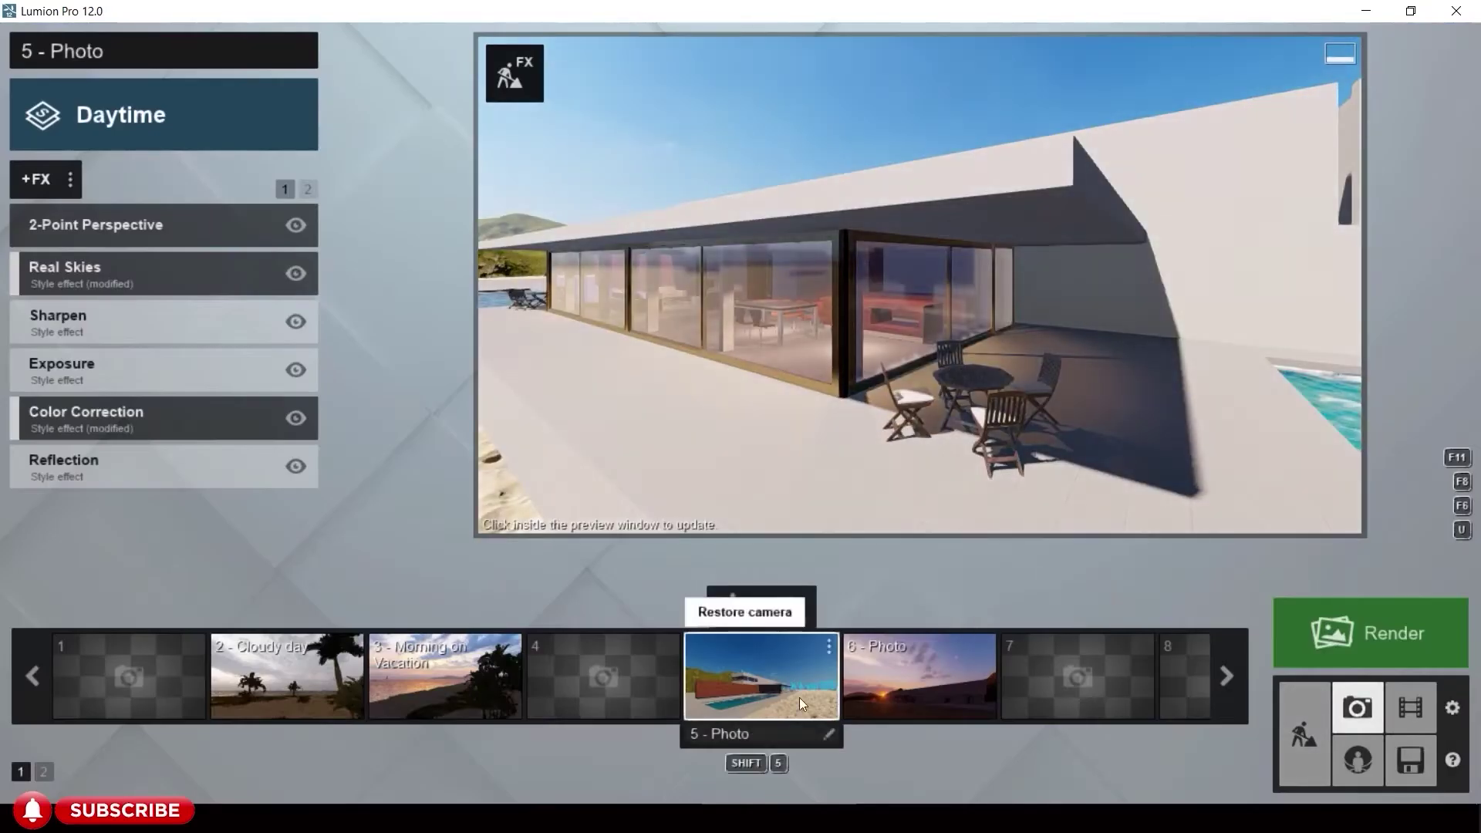
- Update the previews of photos 6 and 5 to check the interior lights in the sunset and daytime views
{"action": "left_click", "coordinate": [895, 679]}
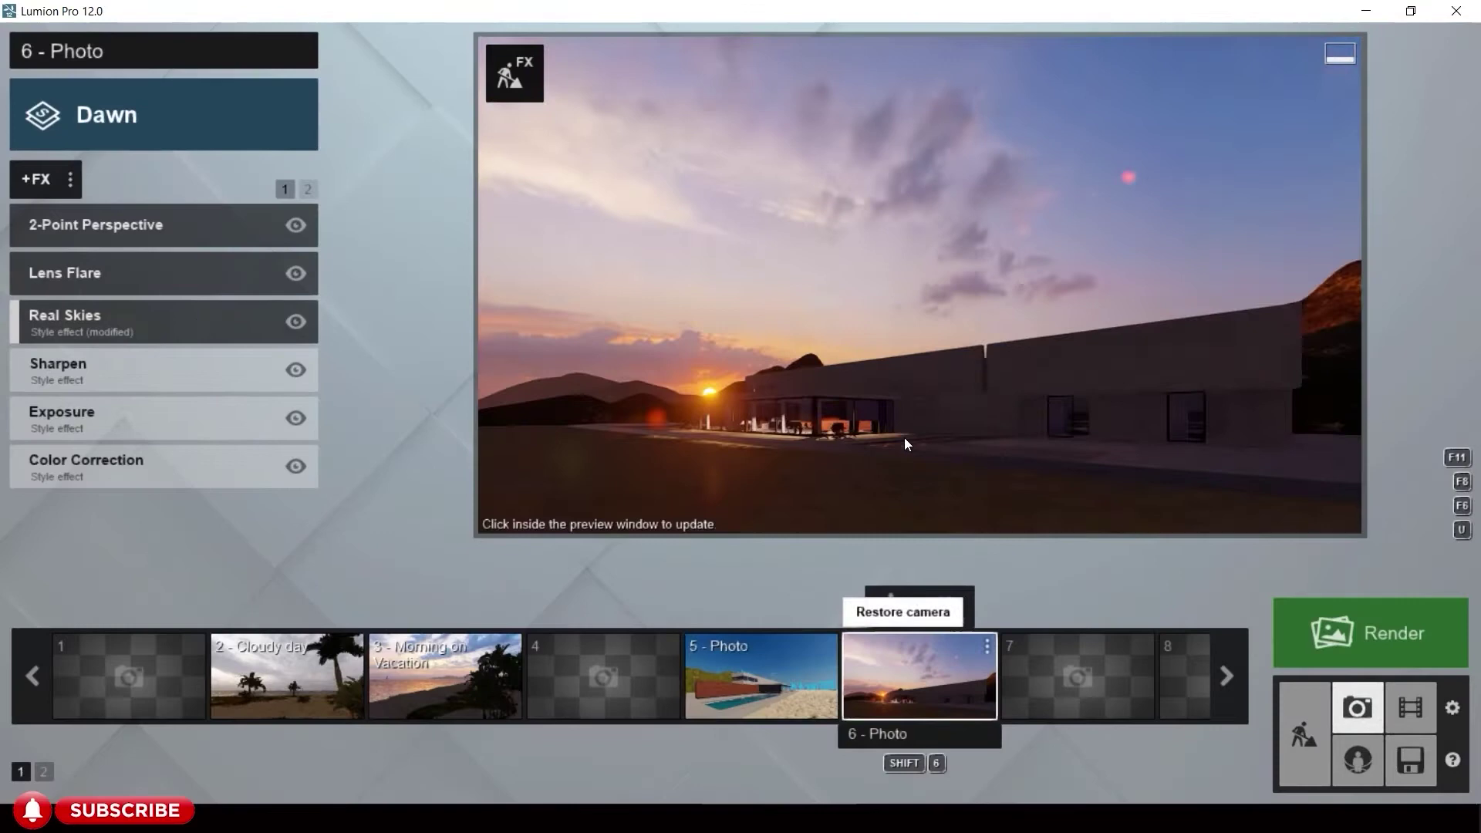
{"action": "left_click", "coordinate": [904, 437]}
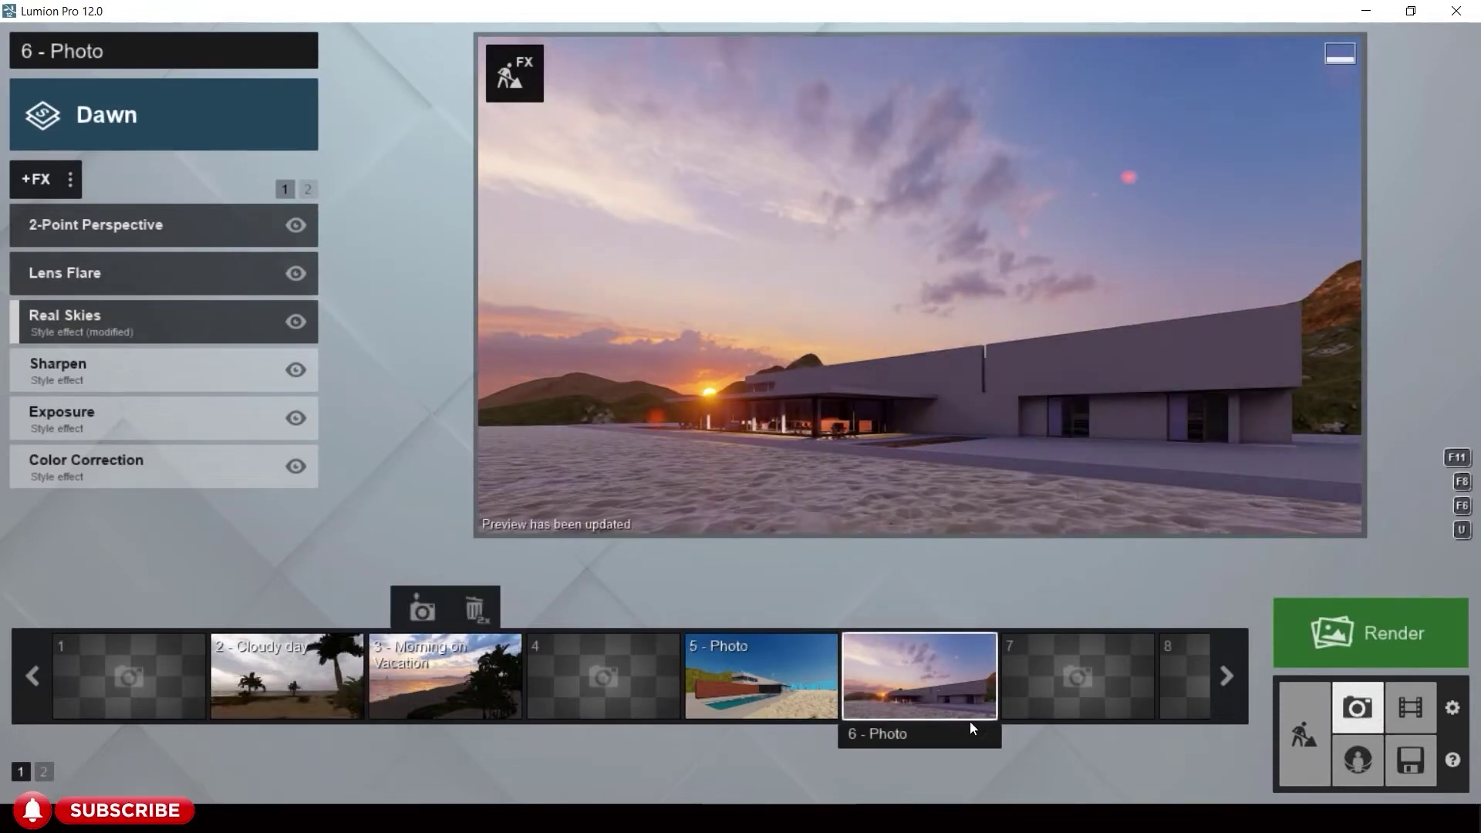
{"action": "left_click", "coordinate": [782, 671]}
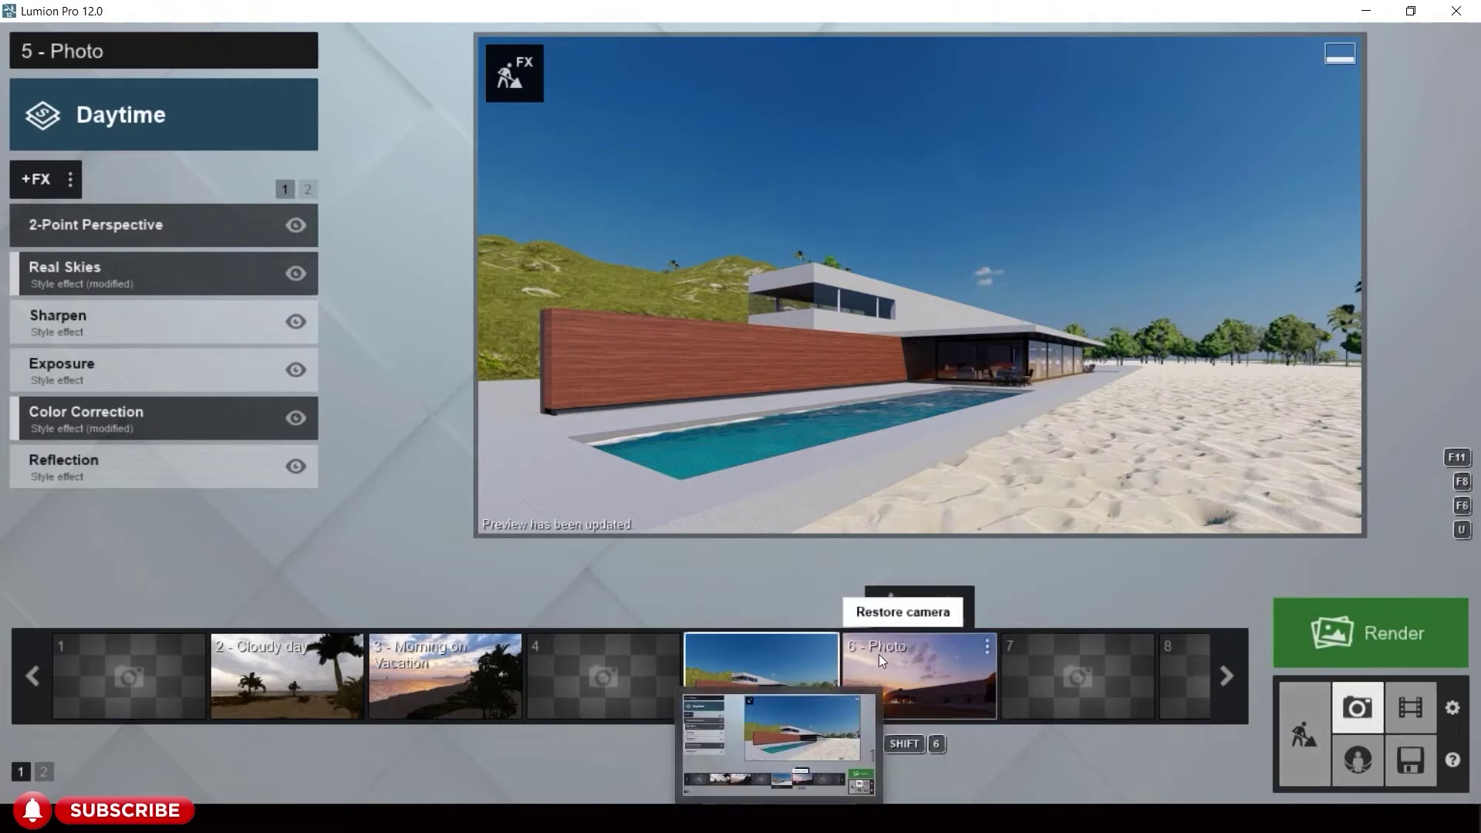
{"action": "left_click", "coordinate": [918, 676]}
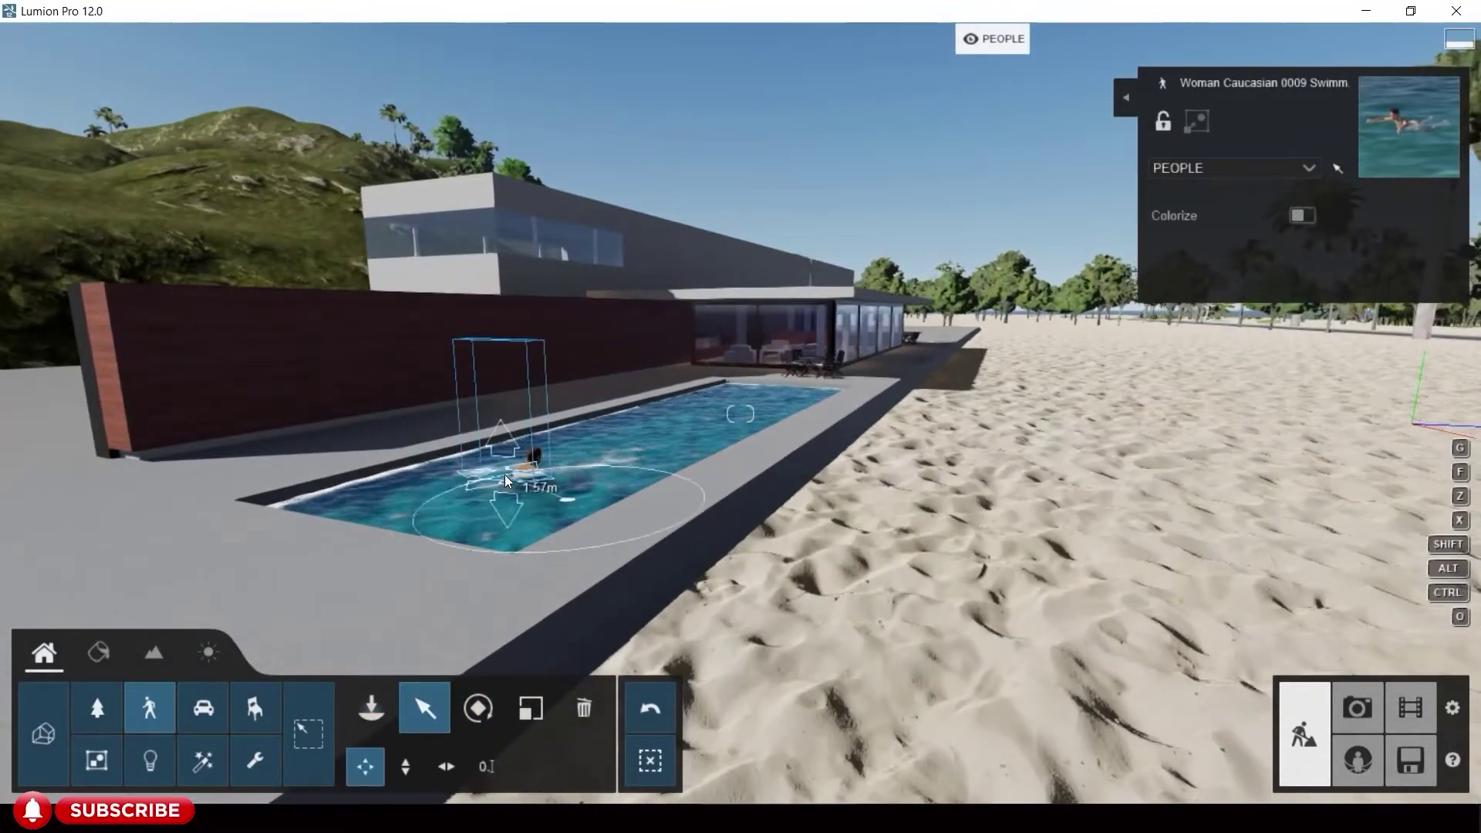
- Adjust the swimming woman's height in the pool and place a Woman Caucasian 0009 Walk figure at the pool's edge
{"action": "key", "text": "h"}
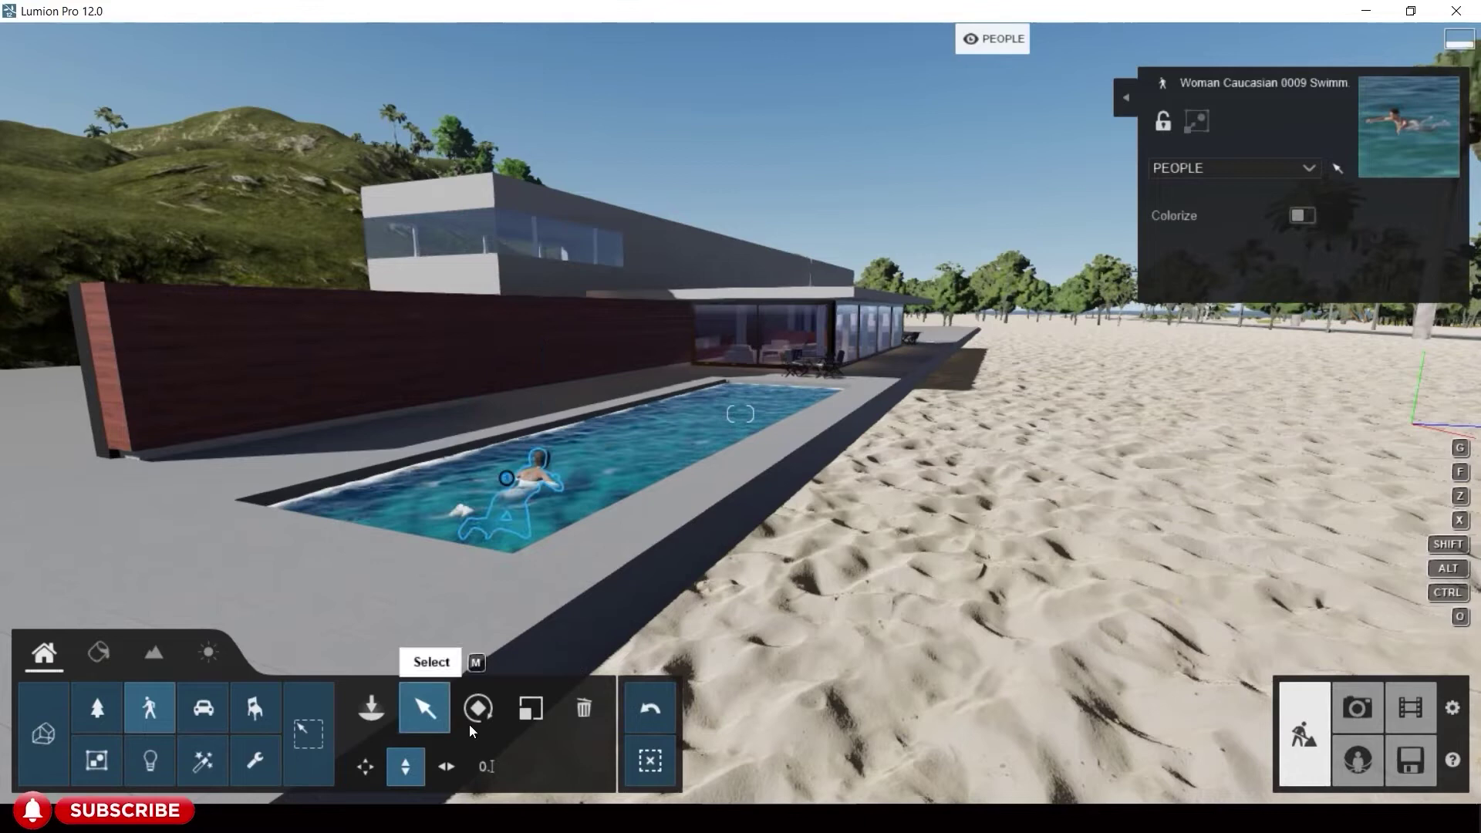
{"action": "left_click", "coordinate": [371, 708]}
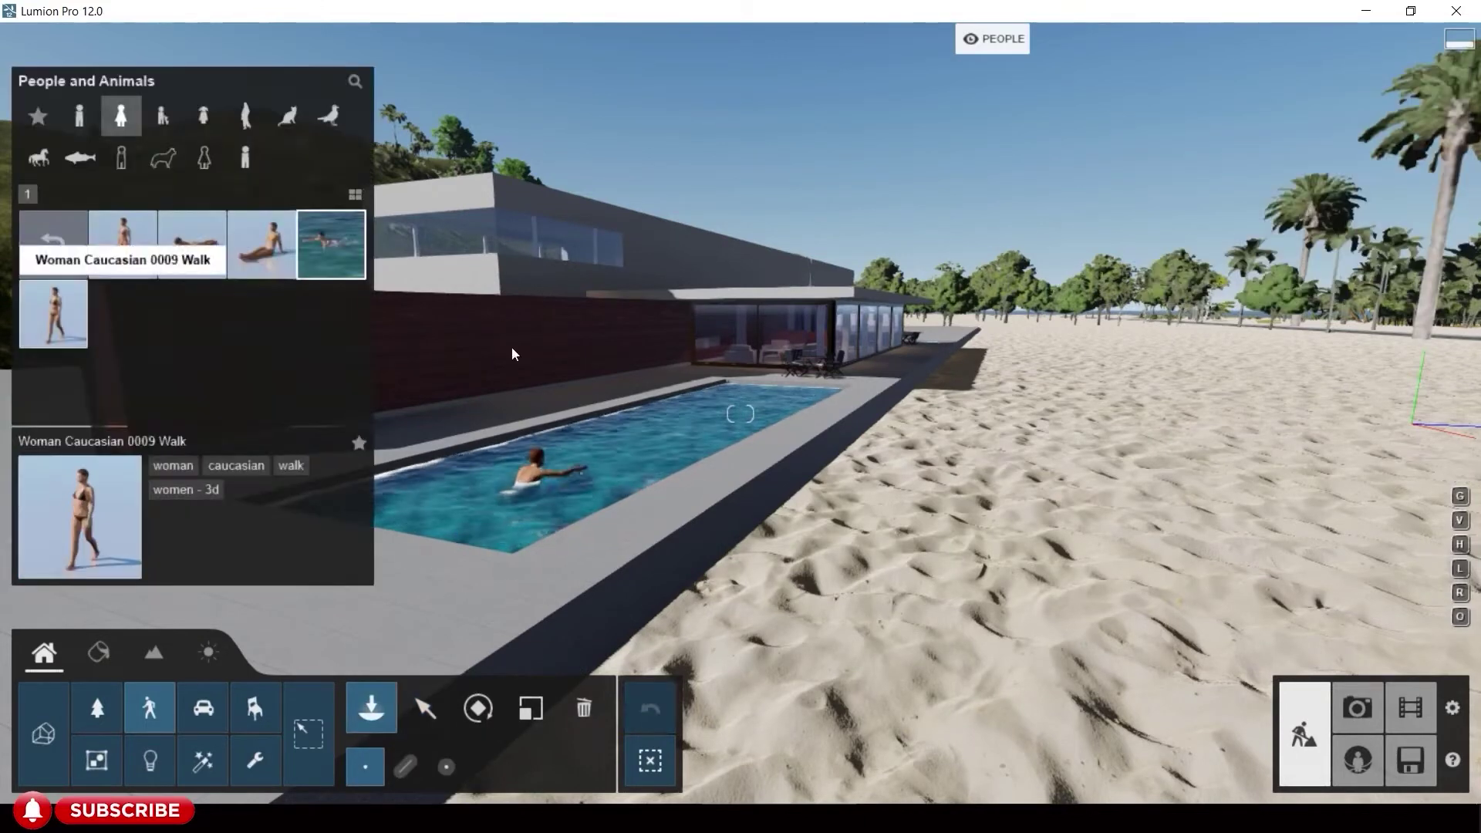
{"action": "left_click", "coordinate": [517, 416]}
{"action": "key", "text": "w"}
{"action": "left_click", "coordinate": [892, 405]}
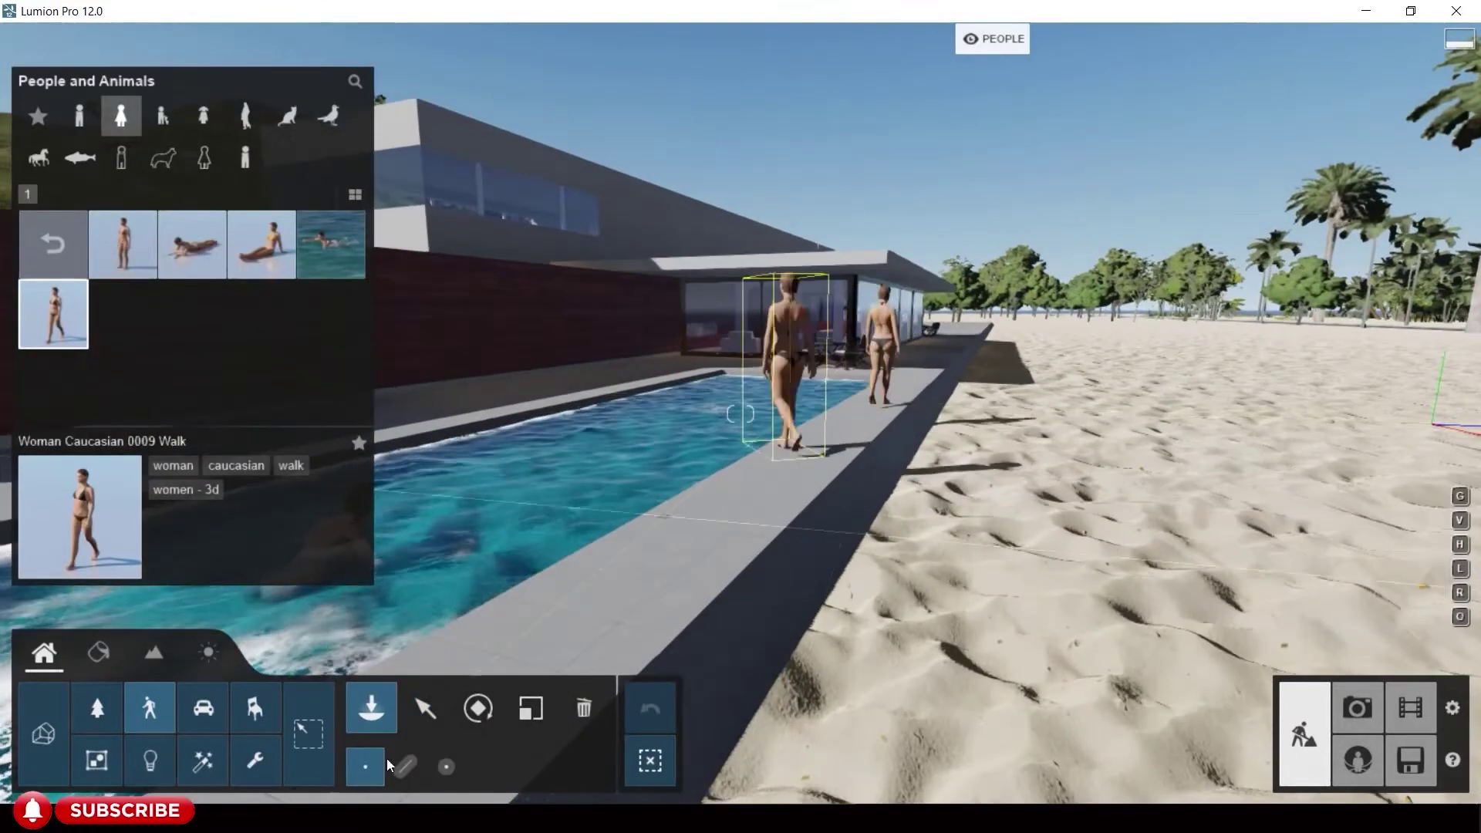
- Move the walking woman to the far end of the pool near the terrace table and adjust her facing direction
{"action": "left_click", "coordinate": [425, 708]}
{"action": "key", "text": "w"}
{"action": "key", "text": "d"}
{"action": "left_click_drag", "start_coordinate": [747, 487], "coordinate": [674, 483]}
{"action": "key", "text": "r"}
{"action": "right_click", "coordinate": [658, 377]}
{"action": "right_click", "coordinate": [658, 377]}
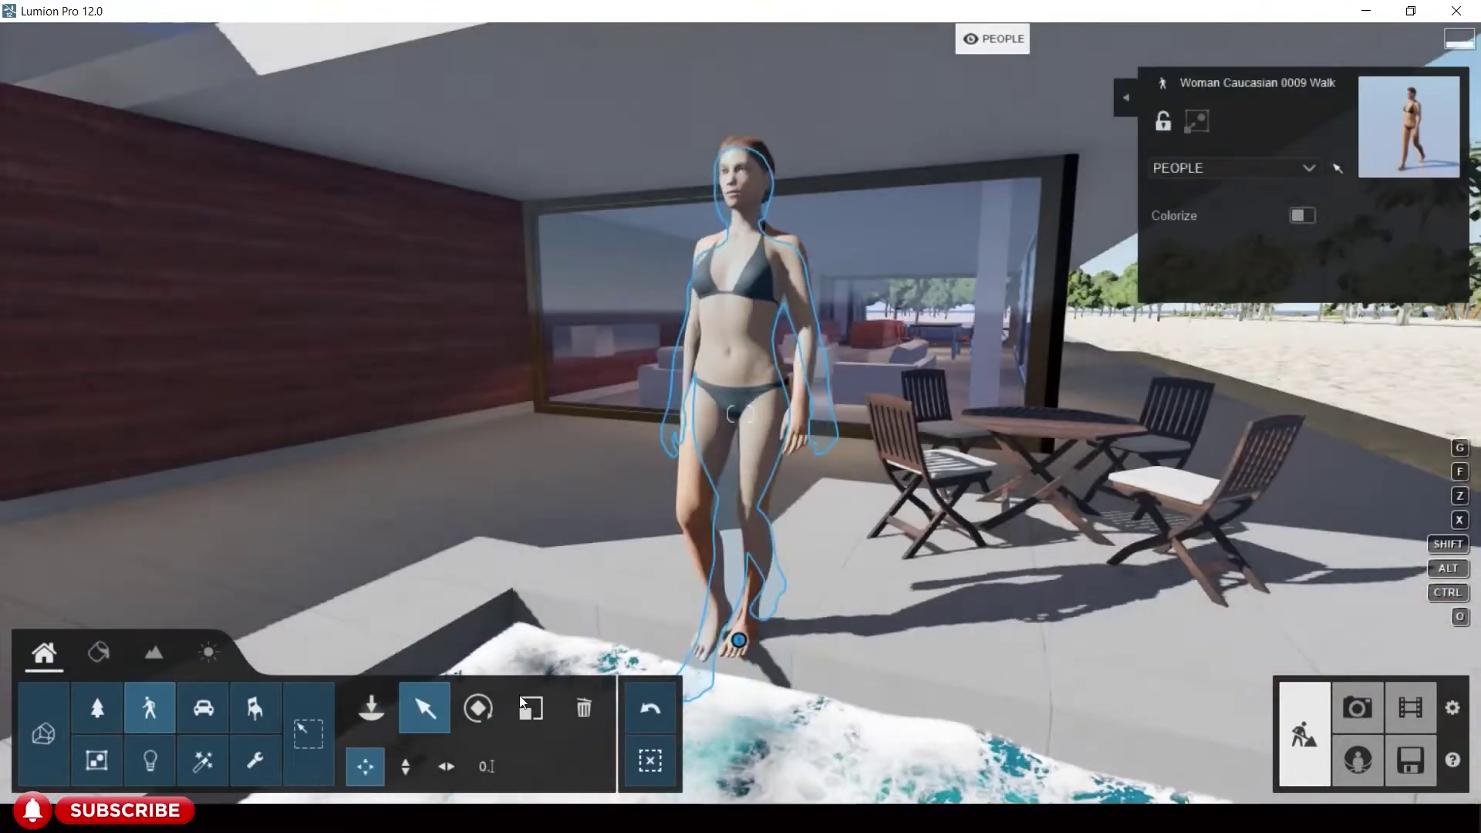
- Move the walking woman from the pool's edge onto the terrace by the glass doors, and browse the library's men figures
{"action": "left_click_drag", "start_coordinate": [738, 640], "coordinate": [673, 523]}
{"action": "left_click", "coordinate": [371, 708]}
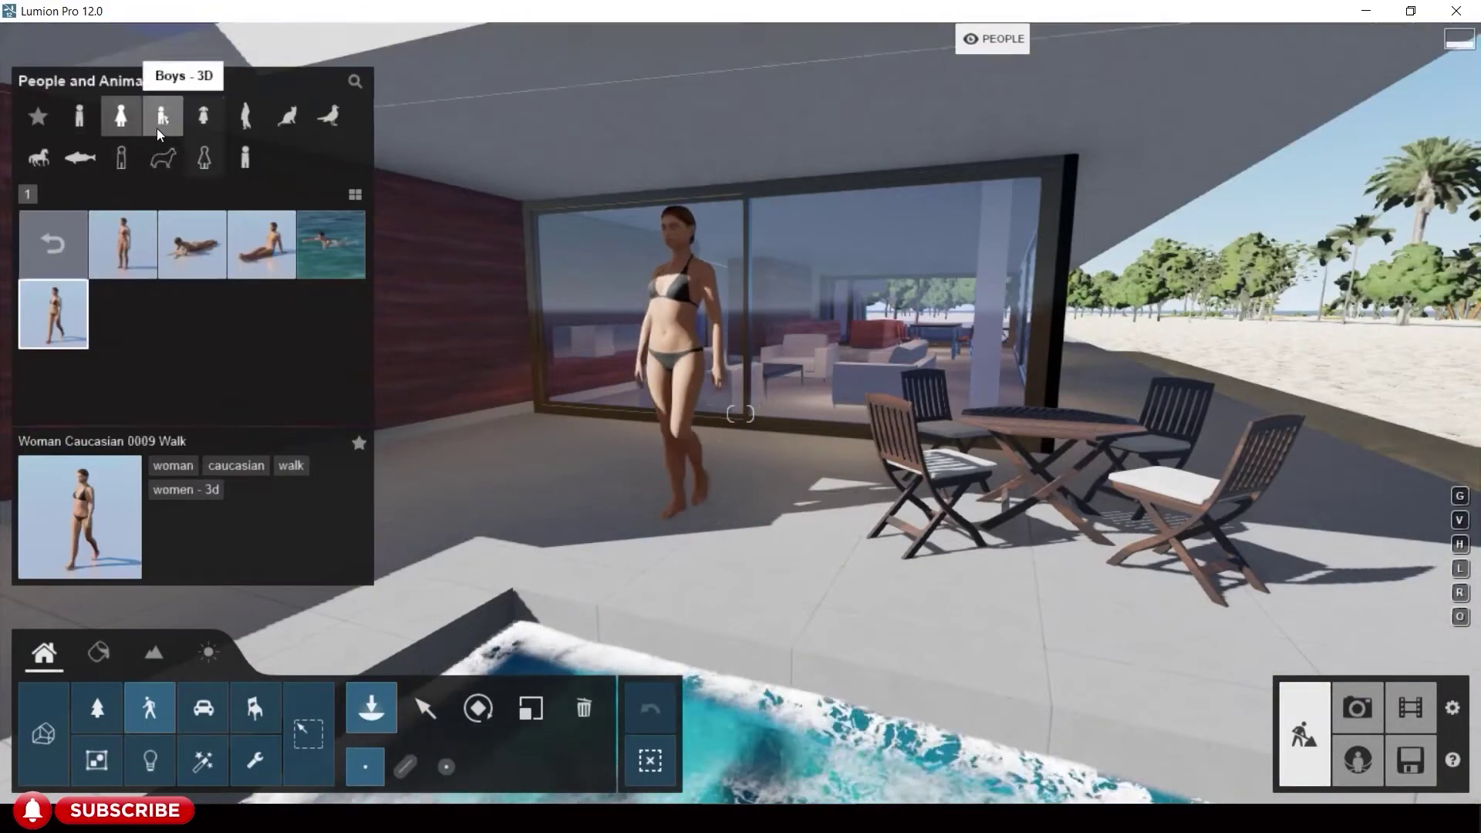
{"action": "left_click", "coordinate": [78, 116]}
{"action": "left_click", "coordinate": [203, 390]}
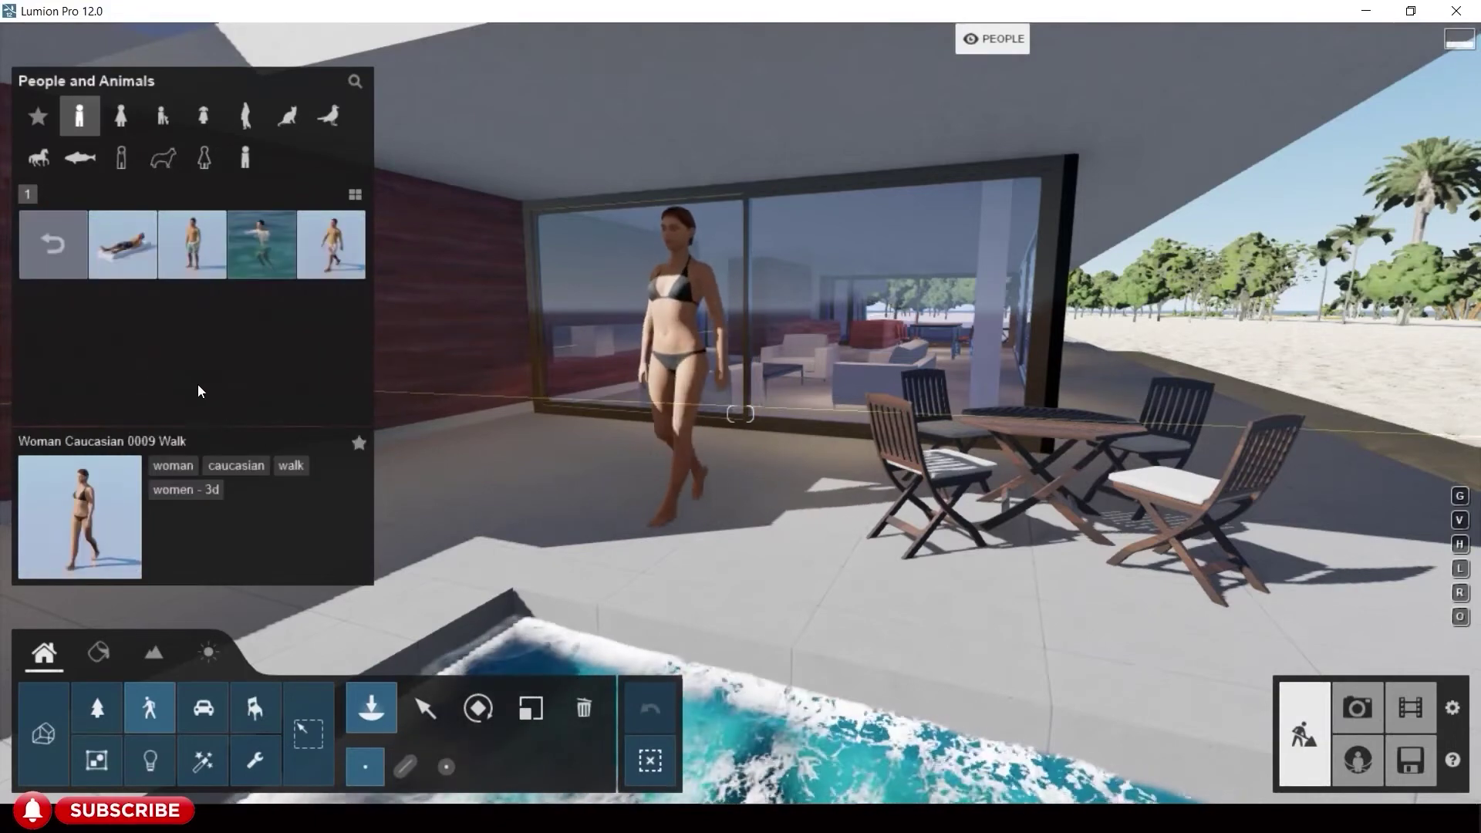
{"action": "left_click", "coordinate": [121, 157]}
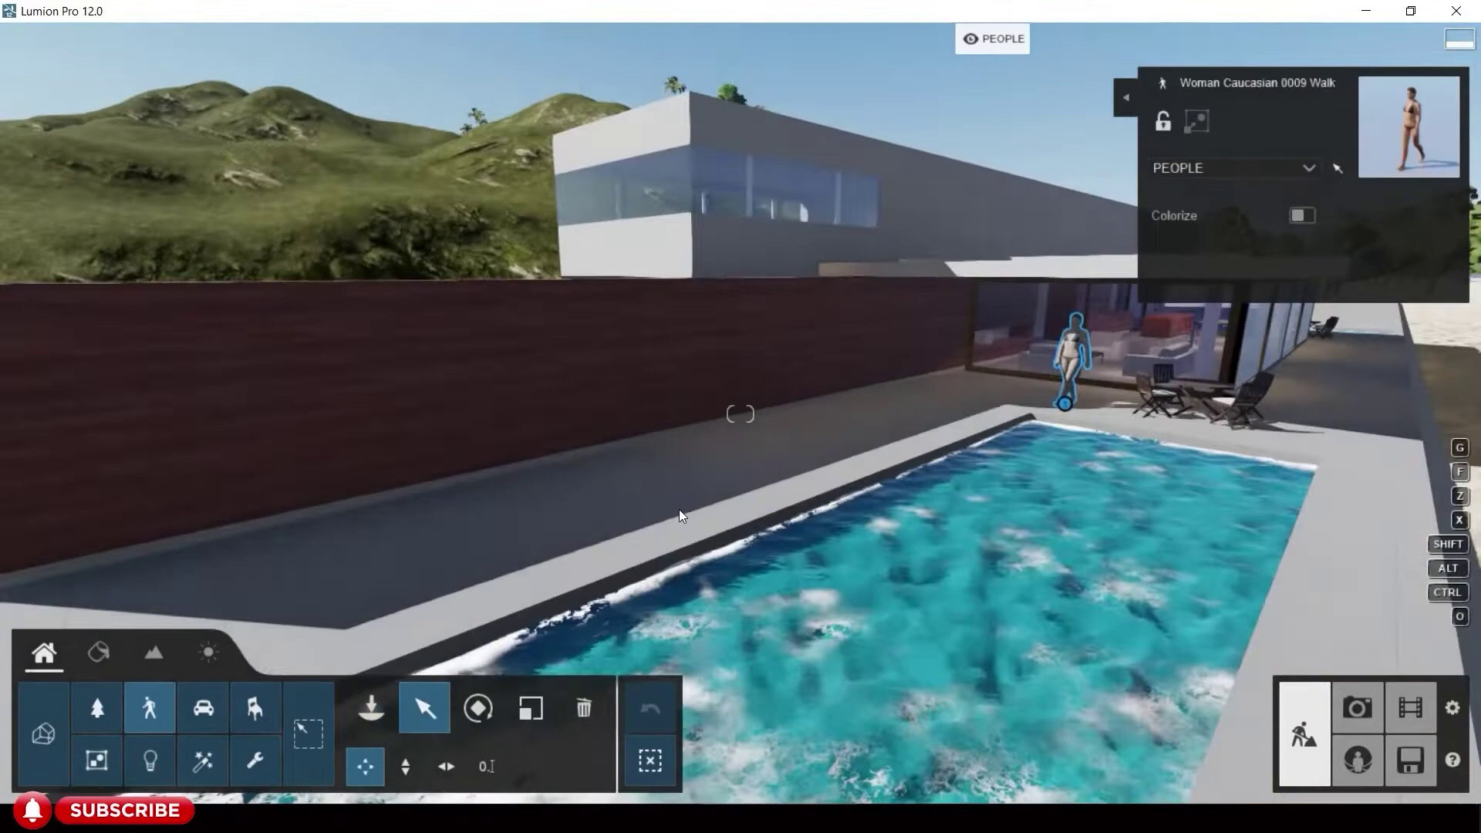
- Check the people around the pool from a wider view and in the saved photo views
{"action": "key", "text": "s"}
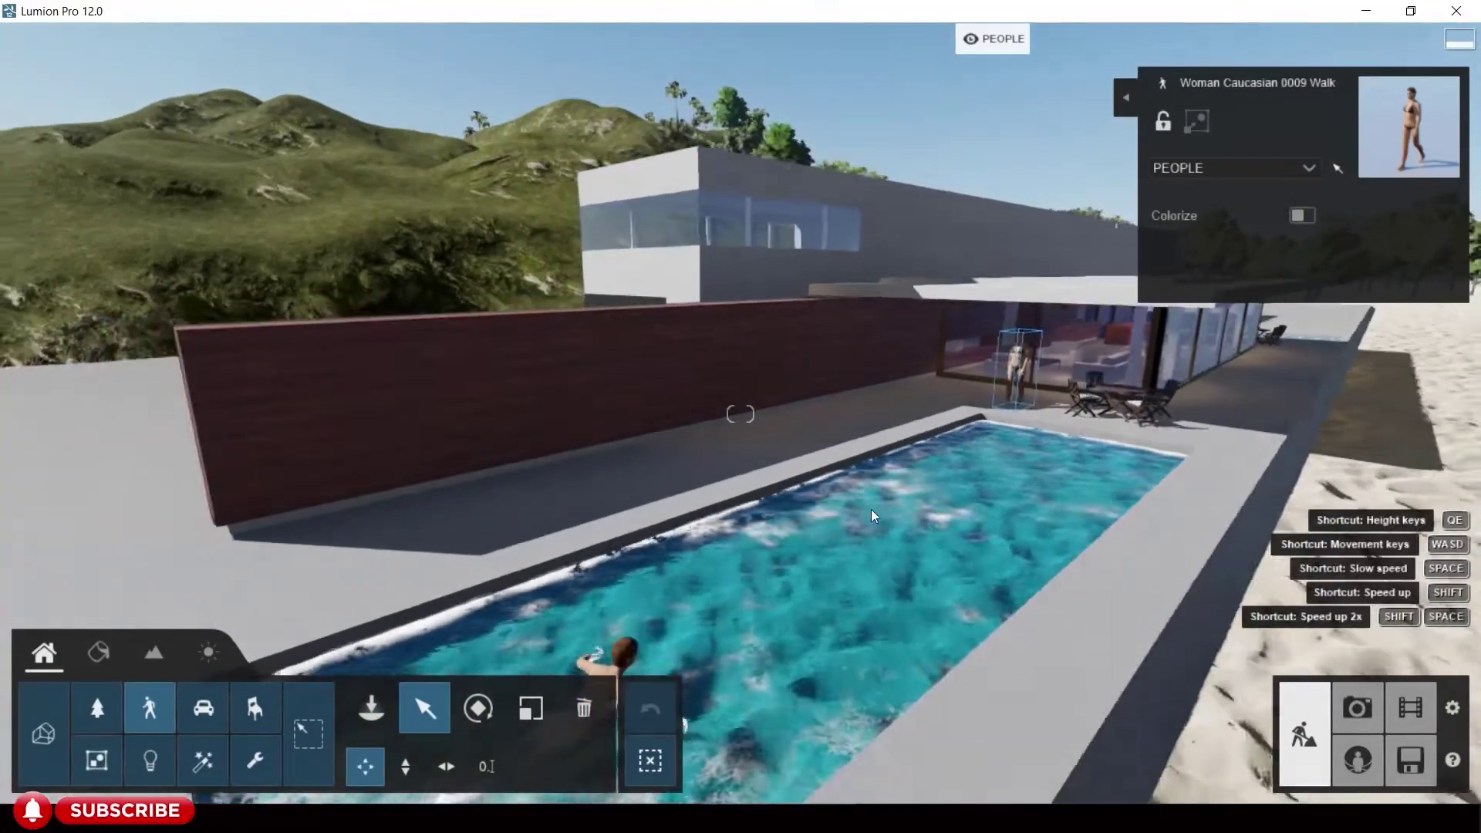
{"action": "right_click_drag", "start_coordinate": [872, 516], "coordinate": [786, 484]}
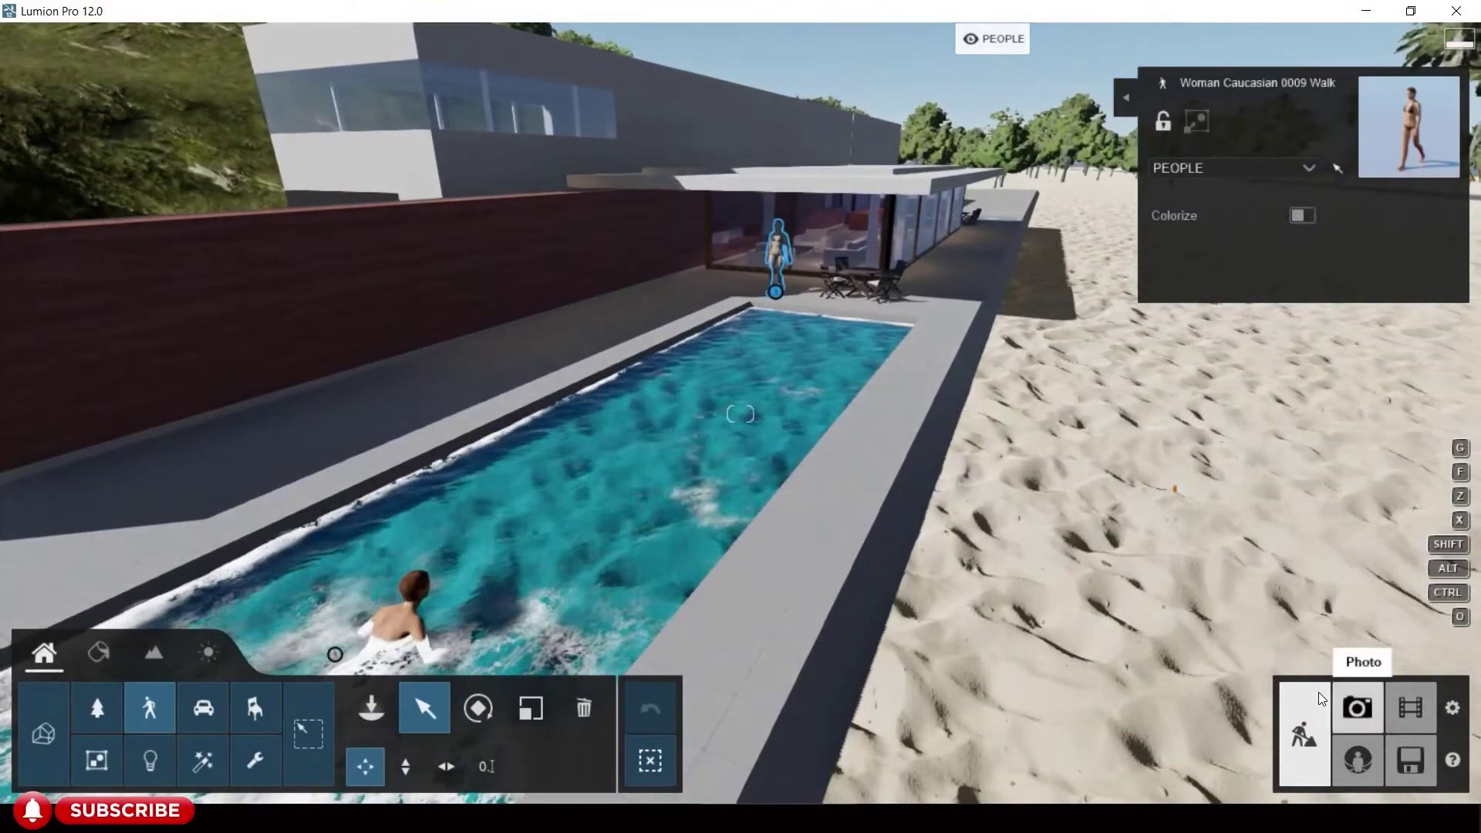
{"action": "left_click", "coordinate": [1357, 706]}
{"action": "left_click", "coordinate": [875, 690]}
{"action": "left_click", "coordinate": [760, 678]}
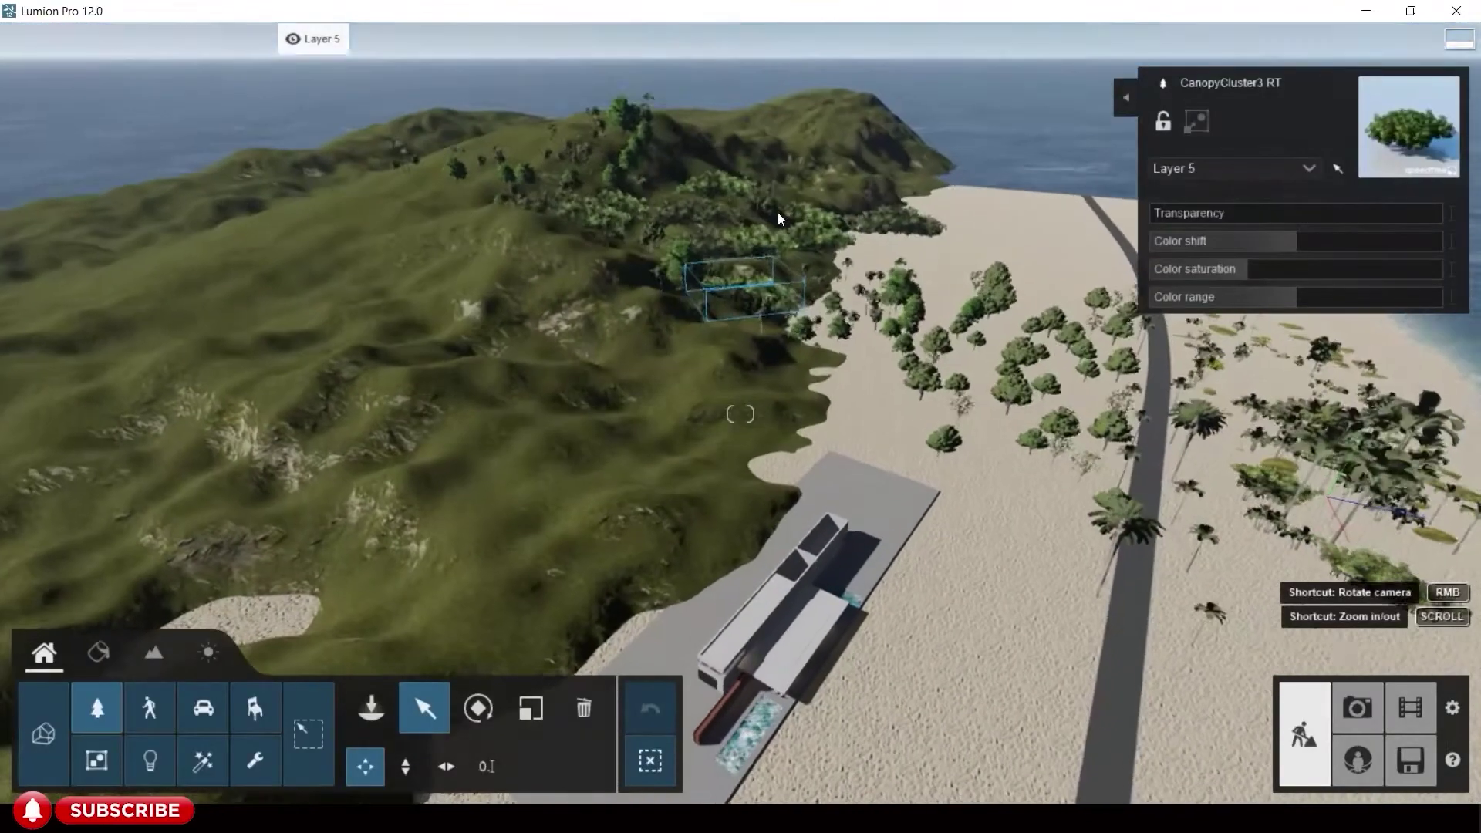
- Copy the CanopyCluster3 RT foliage down the bare hillside beside the house
{"action": "right_click_drag", "start_coordinate": [777, 212], "coordinate": [751, 293]}
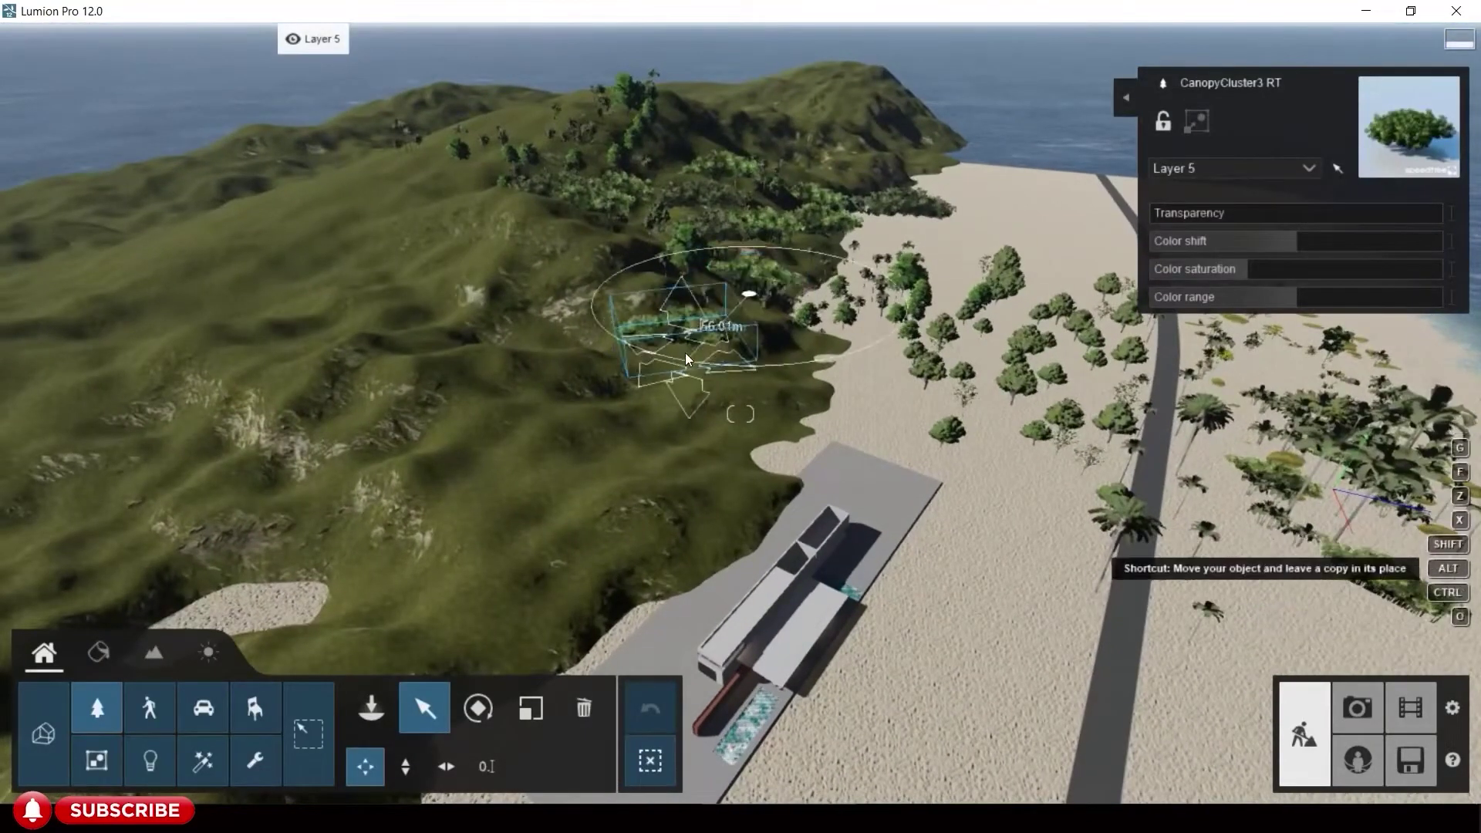
{"action": "left_click_drag", "start_coordinate": [686, 353], "coordinate": [466, 498], "text": "alt"}
{"action": "left_click_drag", "start_coordinate": [466, 497], "coordinate": [434, 593], "text": "alt"}
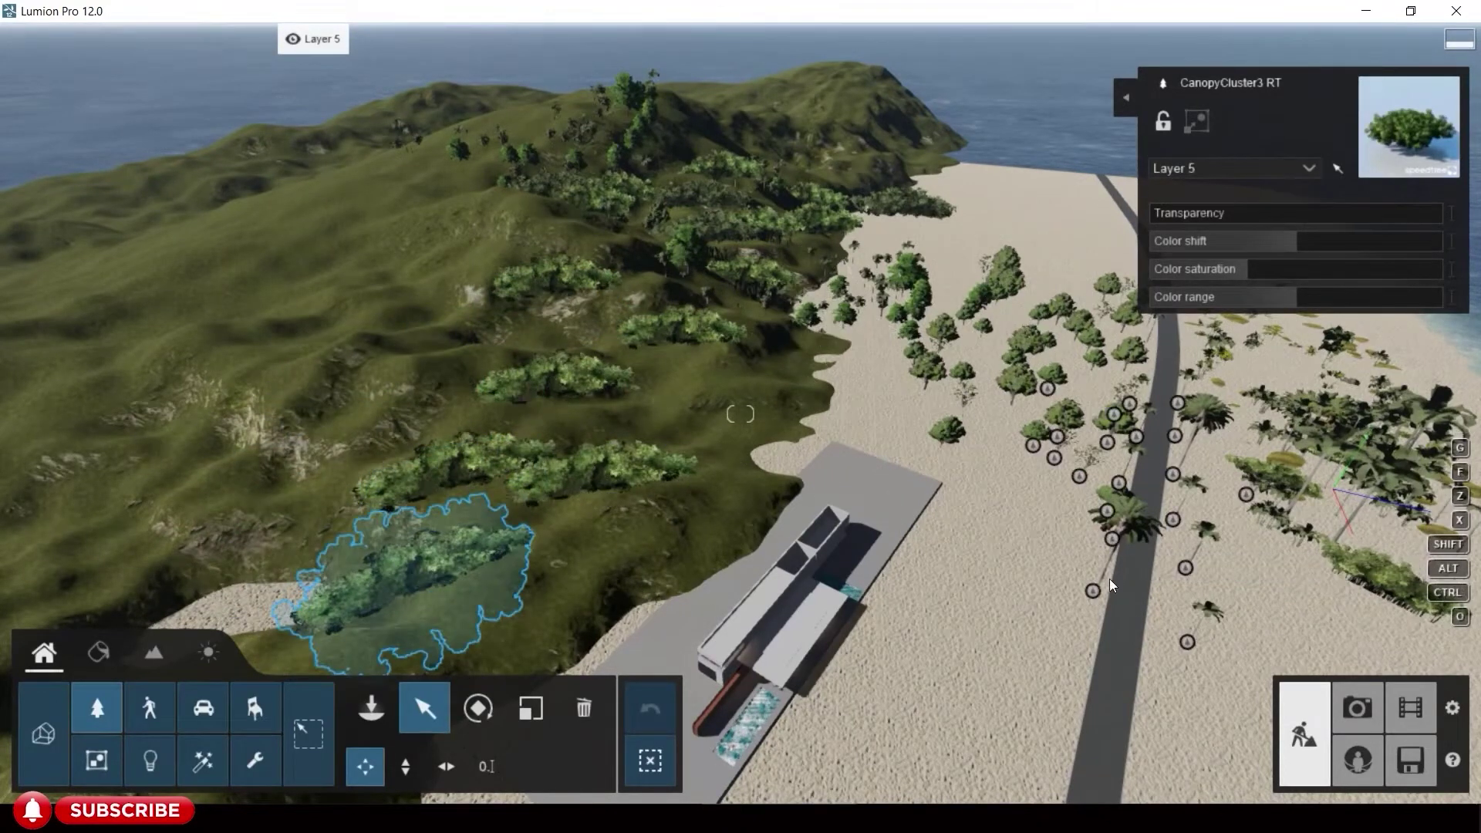
- Copy a palm to the edge of the house's paved area and small trees onto the adjacent slope
{"action": "left_click_drag", "start_coordinate": [1094, 591], "coordinate": [779, 467], "text": "alt"}
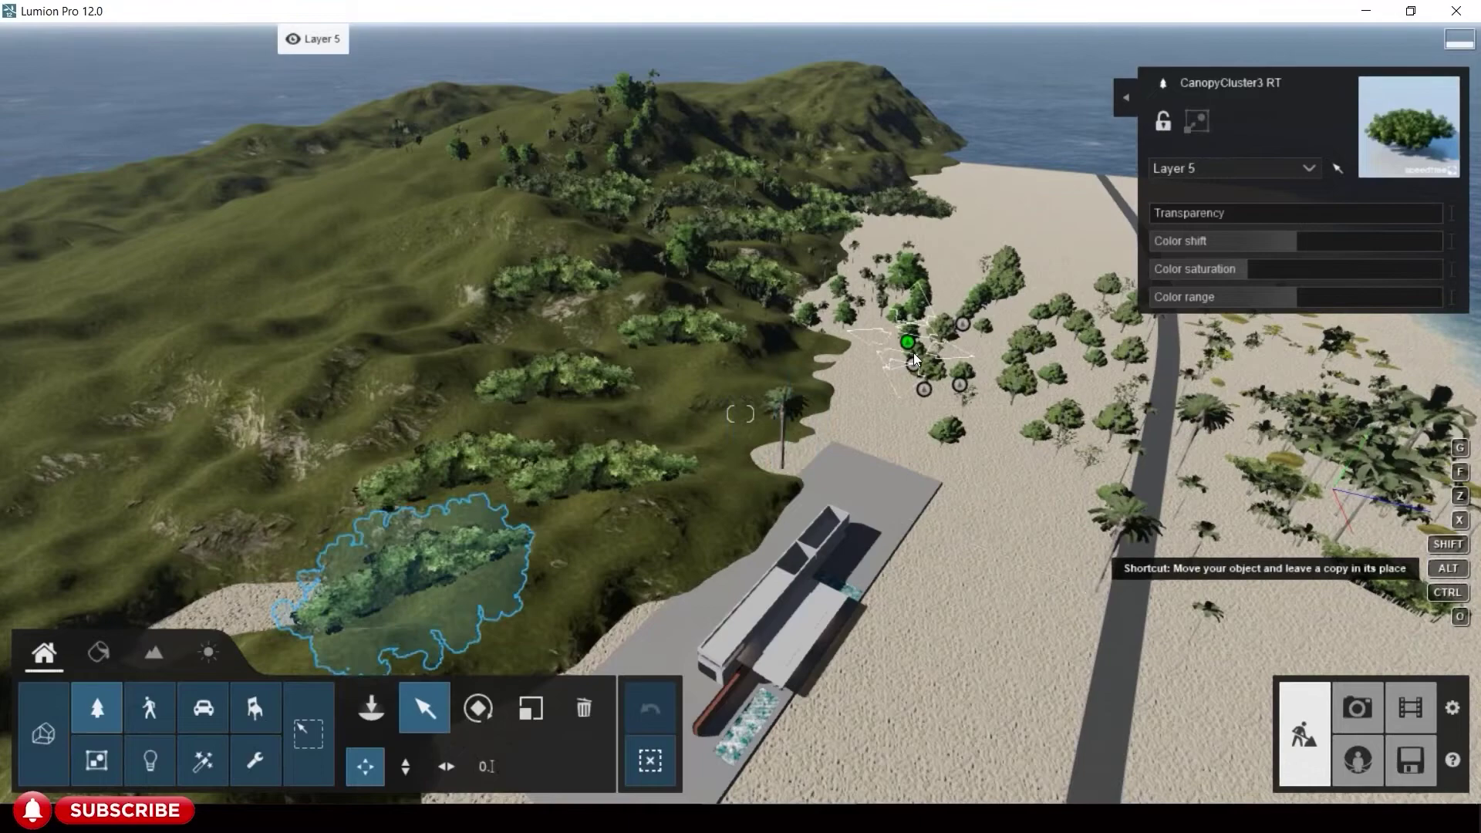
{"action": "left_click_drag", "start_coordinate": [913, 353], "coordinate": [665, 532], "text": "alt"}
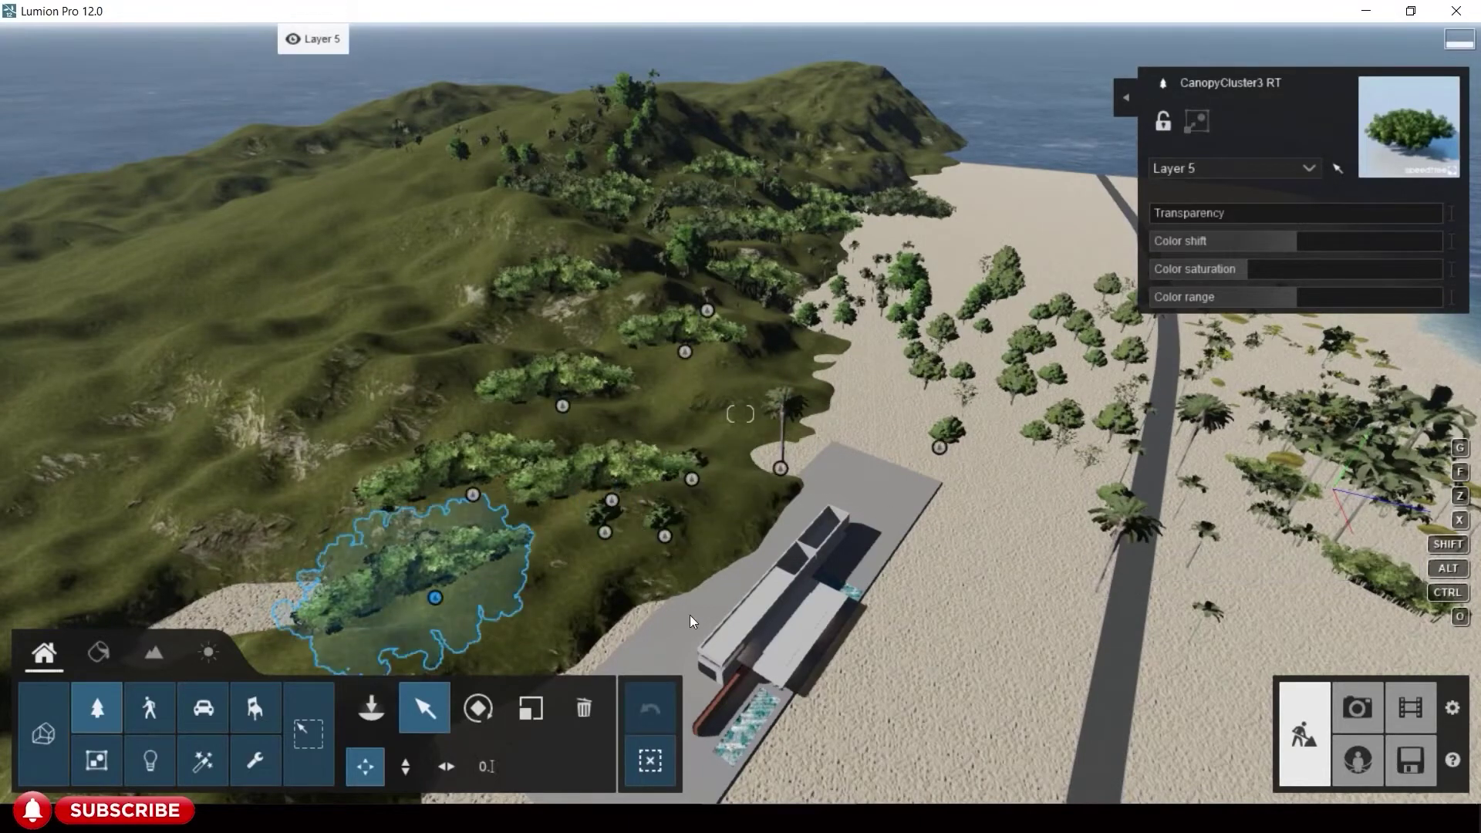
{"action": "key", "text": "o"}
{"action": "right_click_drag", "start_coordinate": [690, 621], "coordinate": [679, 587]}
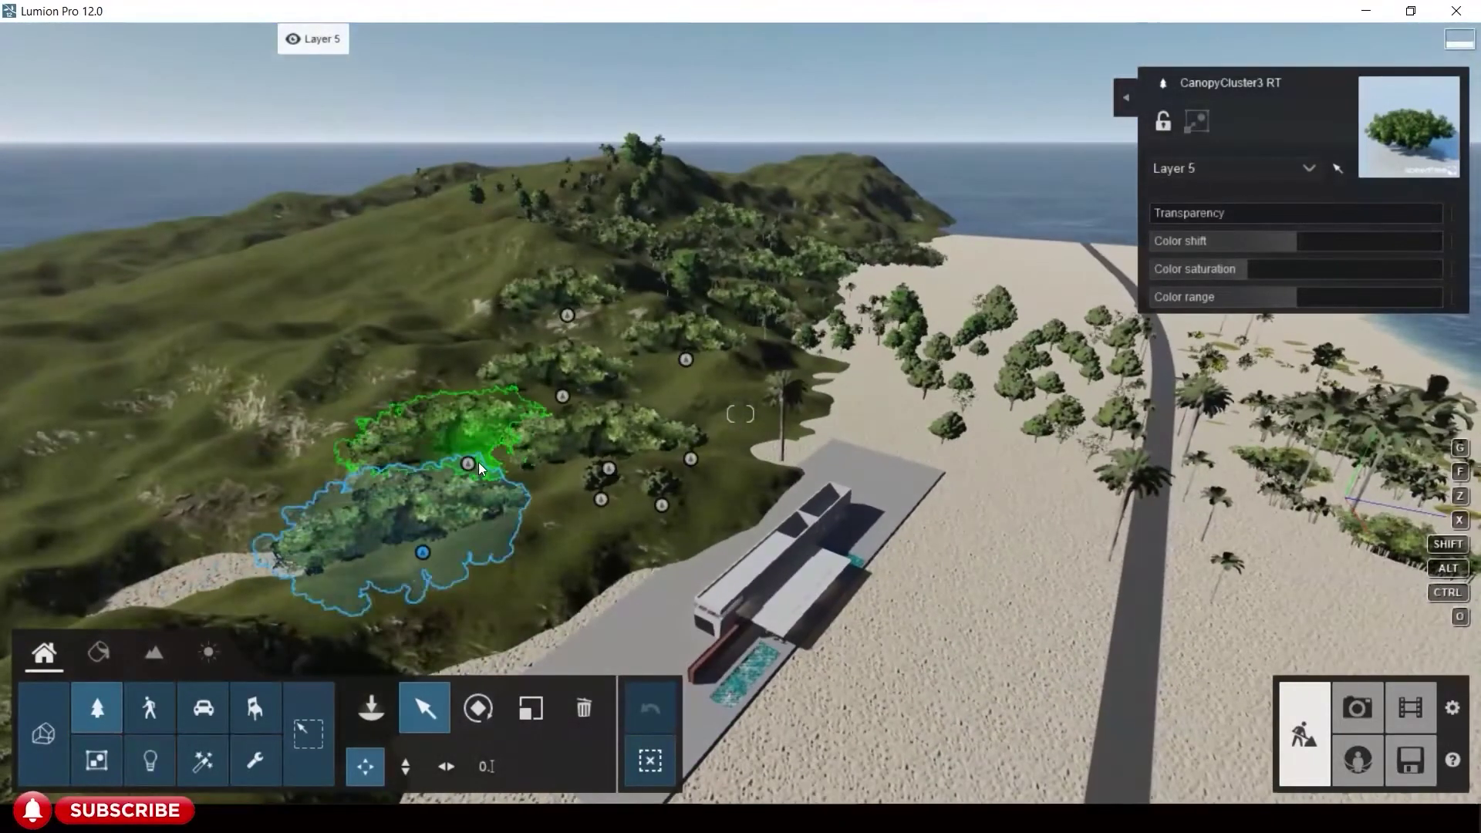
- Spread the CanopyCluster3 RT copies farther across the hillside and lower them vertically into the slope
{"action": "left_click_drag", "start_coordinate": [479, 468], "coordinate": [266, 405]}
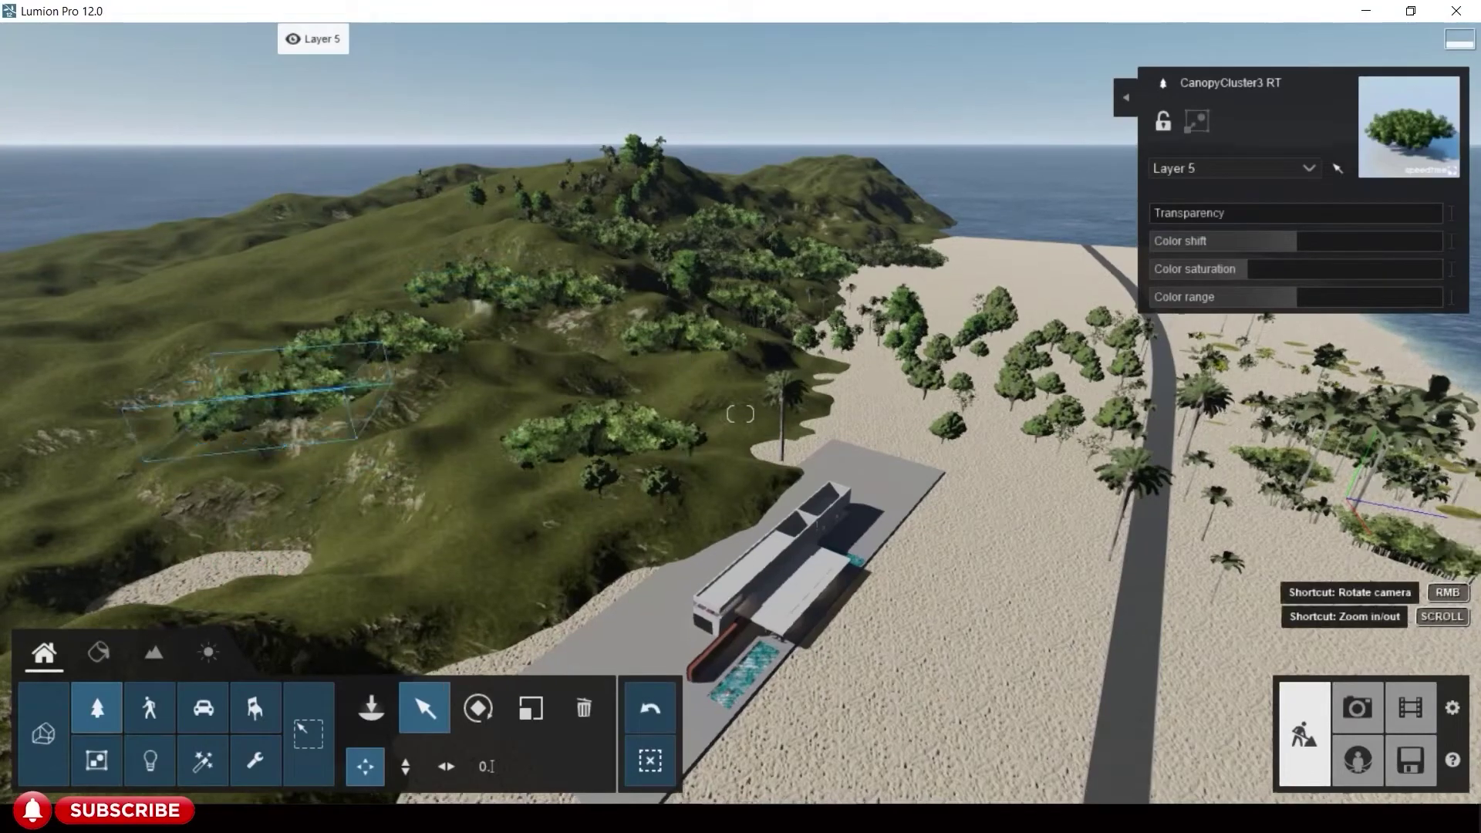
{"action": "right_click_drag", "start_coordinate": [267, 405], "coordinate": [617, 502]}
{"action": "left_click_drag", "start_coordinate": [611, 471], "coordinate": [531, 475]}
{"action": "left_click", "coordinate": [405, 766]}
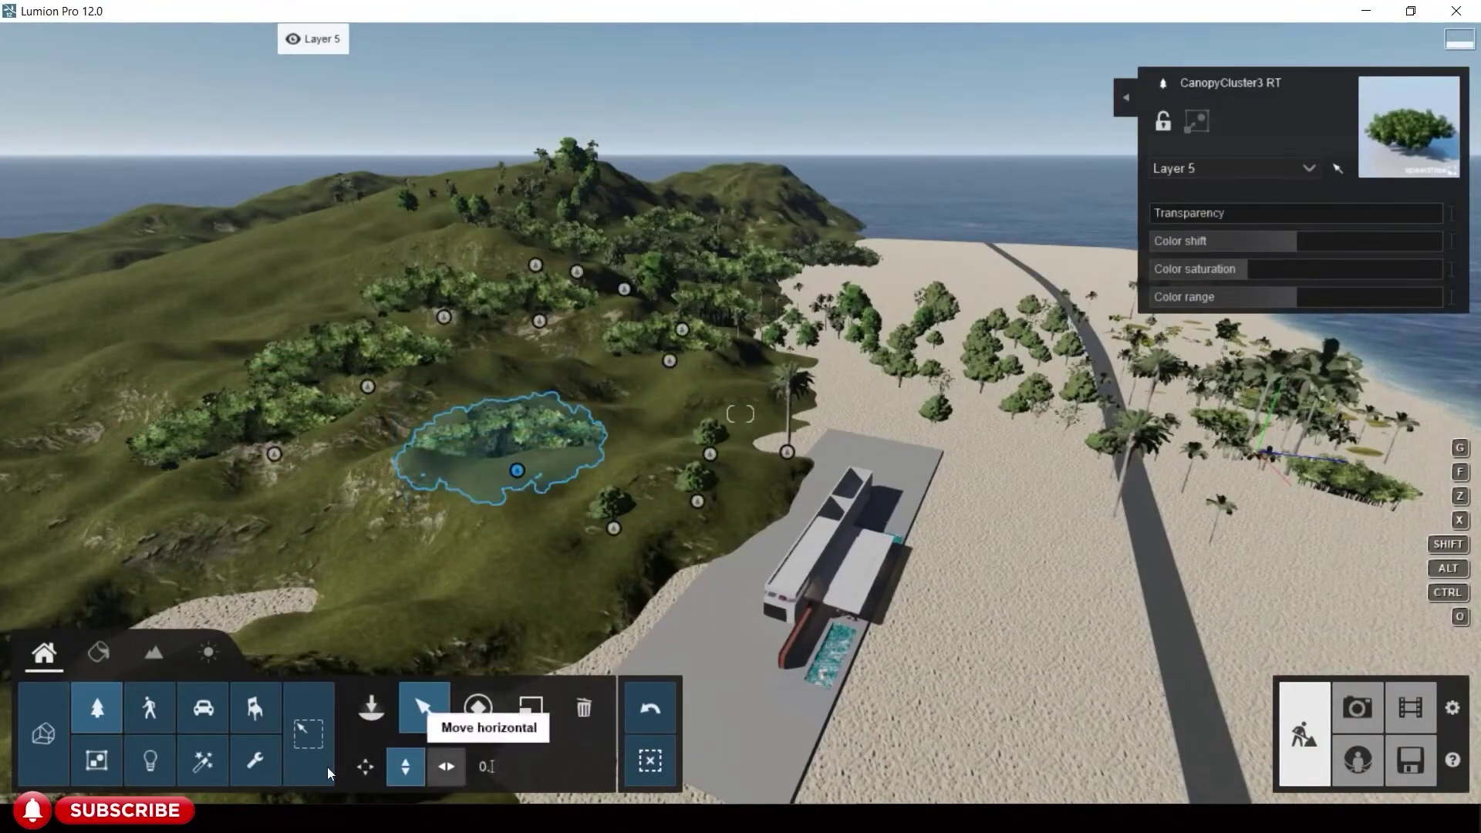
{"action": "left_click_drag", "start_coordinate": [444, 317], "coordinate": [483, 472]}
{"action": "left_click_drag", "start_coordinate": [274, 455], "coordinate": [275, 483]}
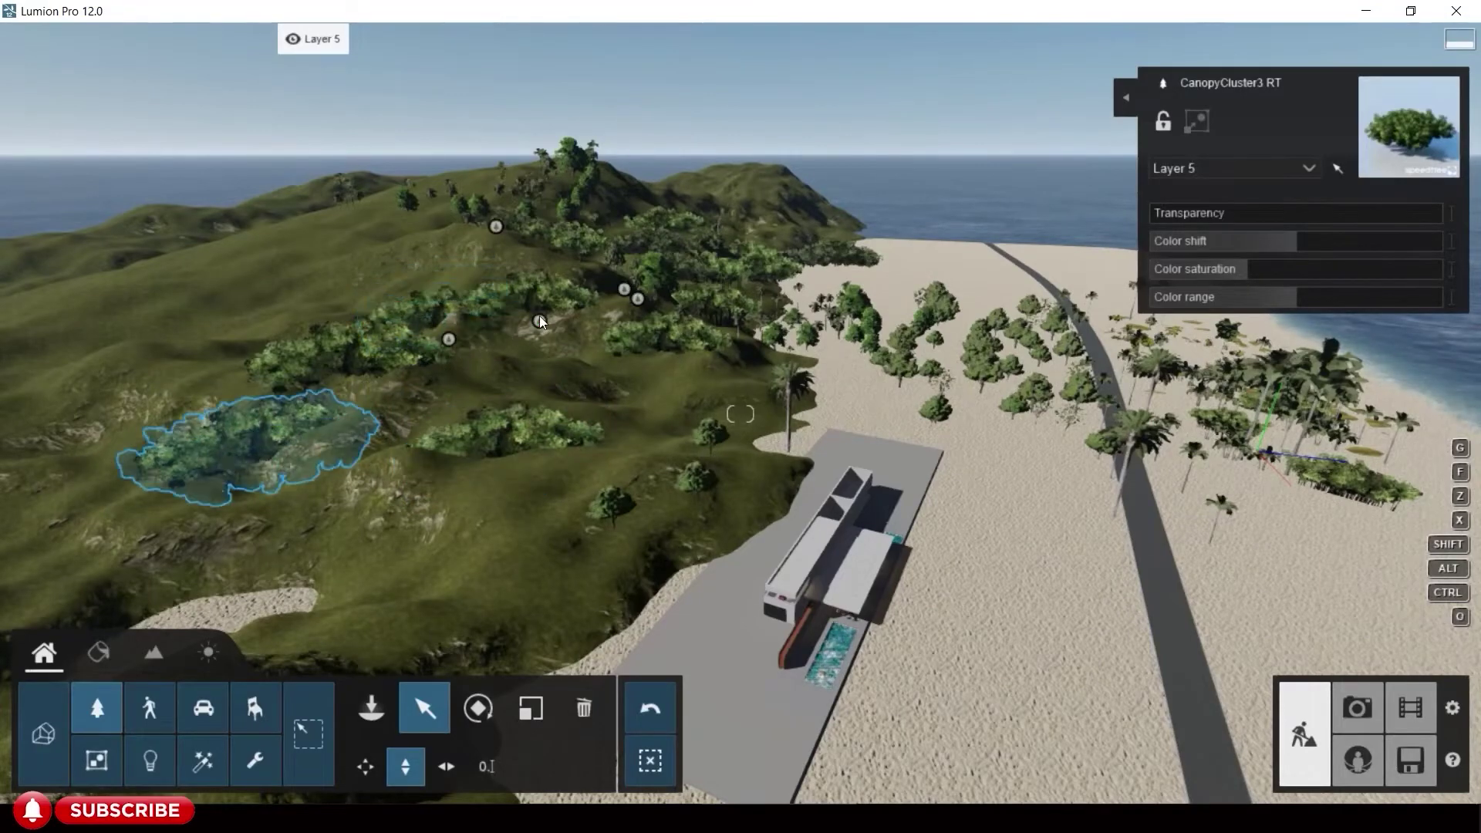
{"action": "left_click_drag", "start_coordinate": [539, 321], "coordinate": [540, 337]}
- Check the hillside foliage behind the house from beach level and switch to Photo mode
{"action": "mouse_move", "coordinate": [752, 471]}
{"action": "right_mouse_down"}
{"action": "mouse_move", "coordinate": [749, 592]}
{"action": "mouse_move", "coordinate": [745, 463]}
{"action": "right_mouse_up"}
{"action": "key", "text": "w"}
{"action": "key", "text": "w"}
{"action": "key", "text": "q"}
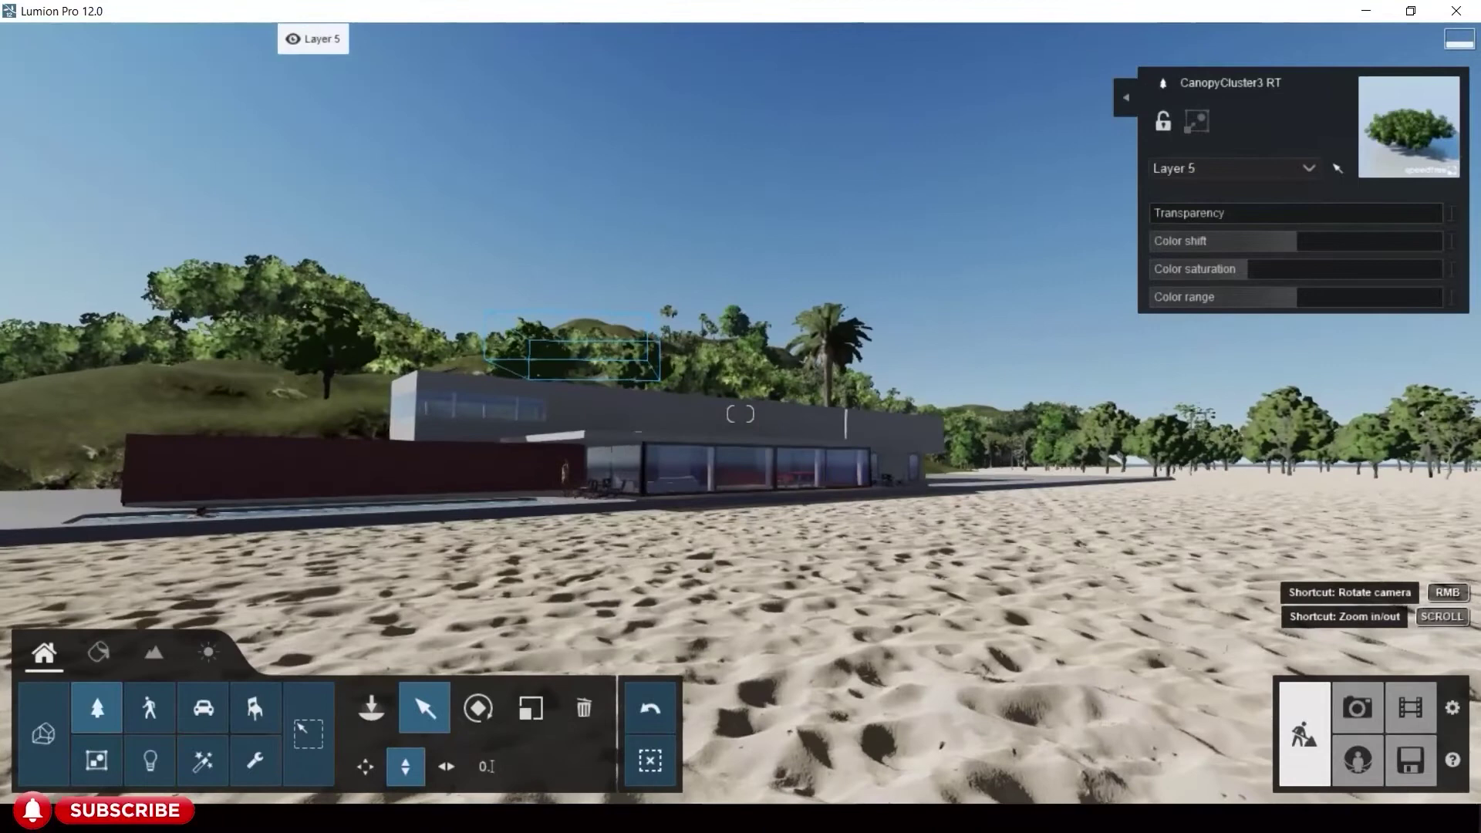
{"action": "left_click", "coordinate": [1348, 720]}
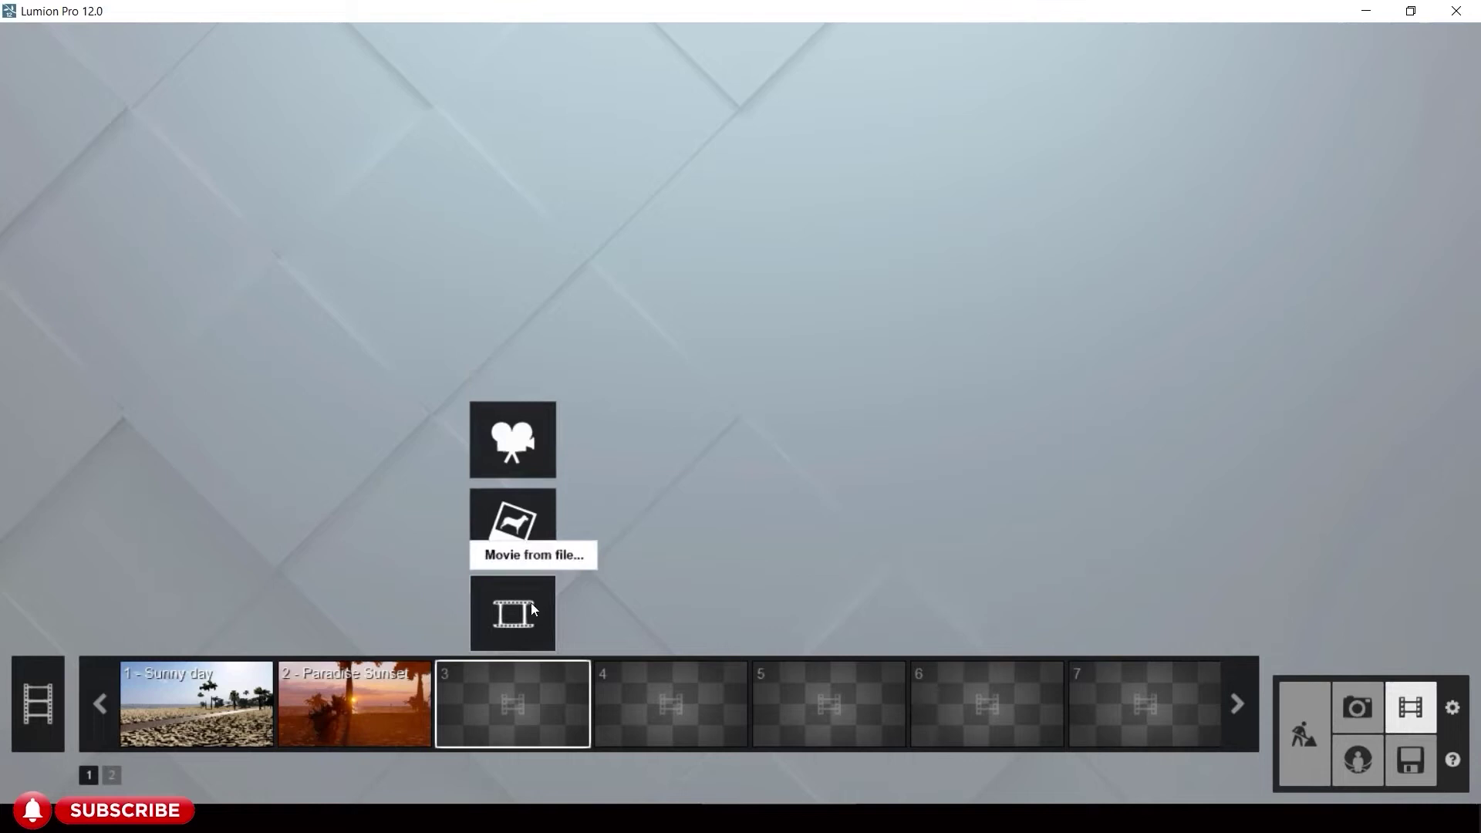
- Record a clip in movie slot 3 with a beach view of the house, and apply the Daytime effects to it
{"action": "left_click", "coordinate": [521, 438]}
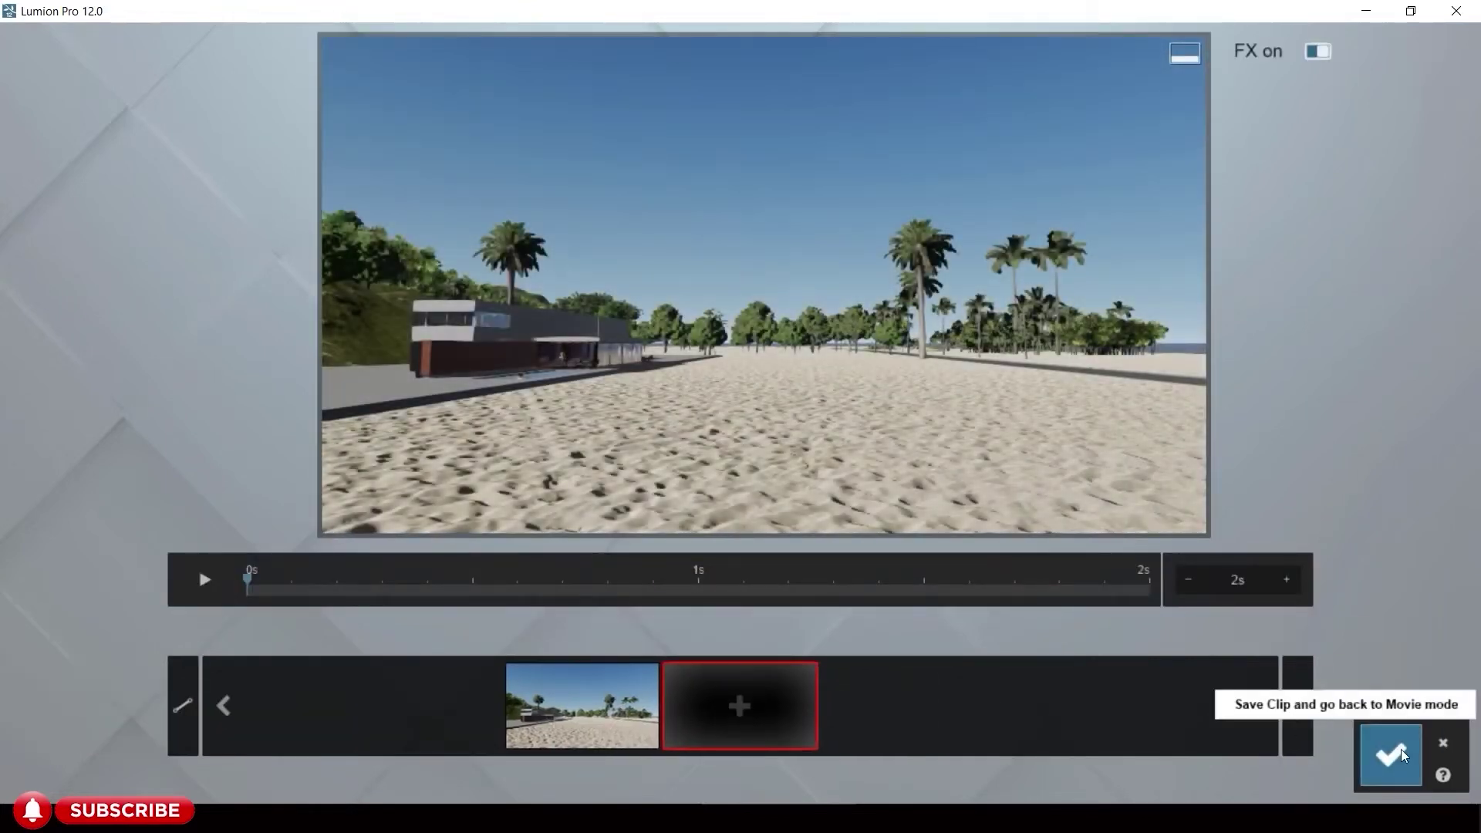
{"action": "left_click", "coordinate": [1395, 754]}
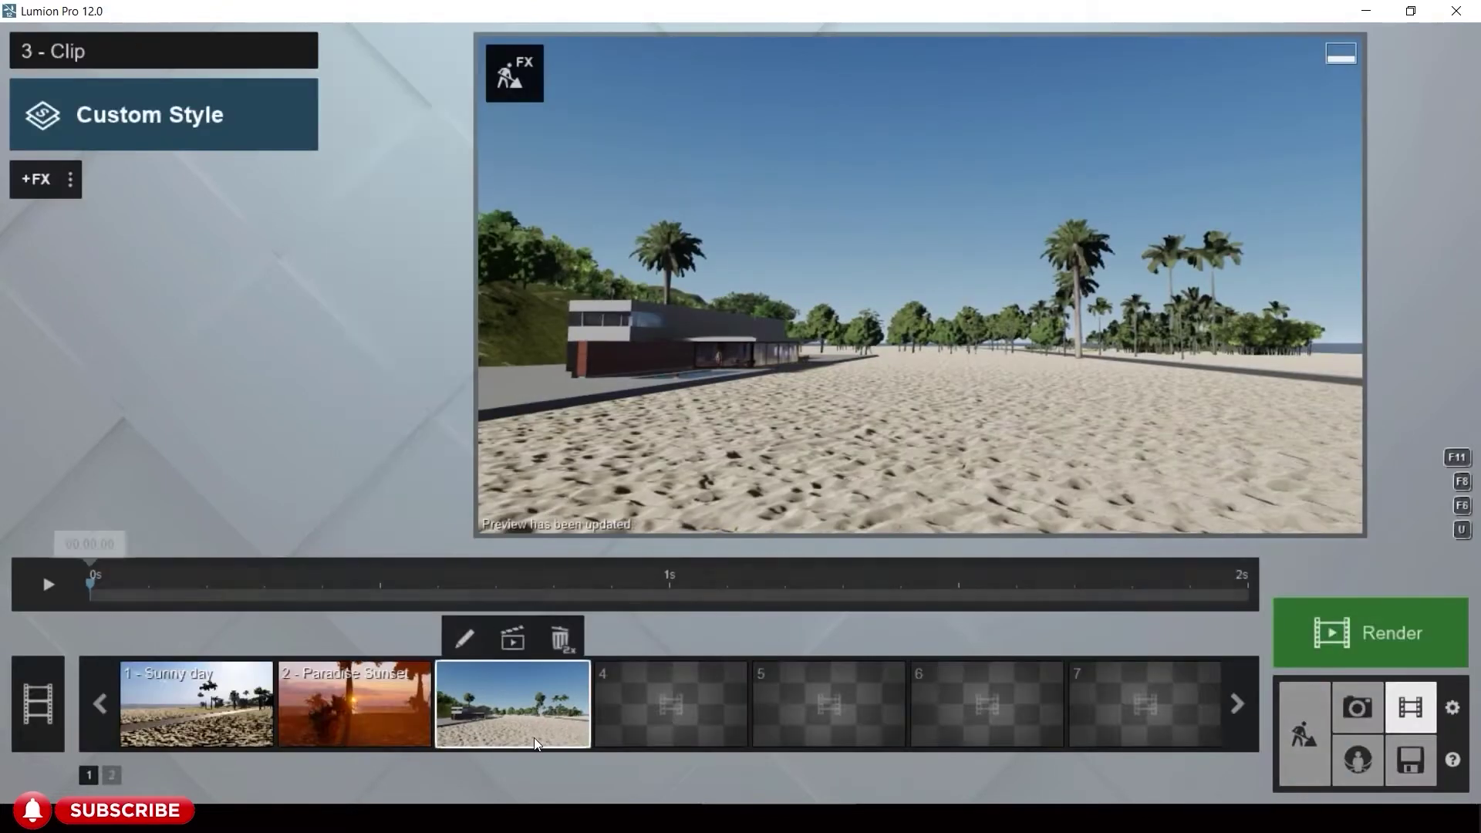
{"action": "left_click", "coordinate": [72, 184]}
{"action": "left_click", "coordinate": [132, 181]}
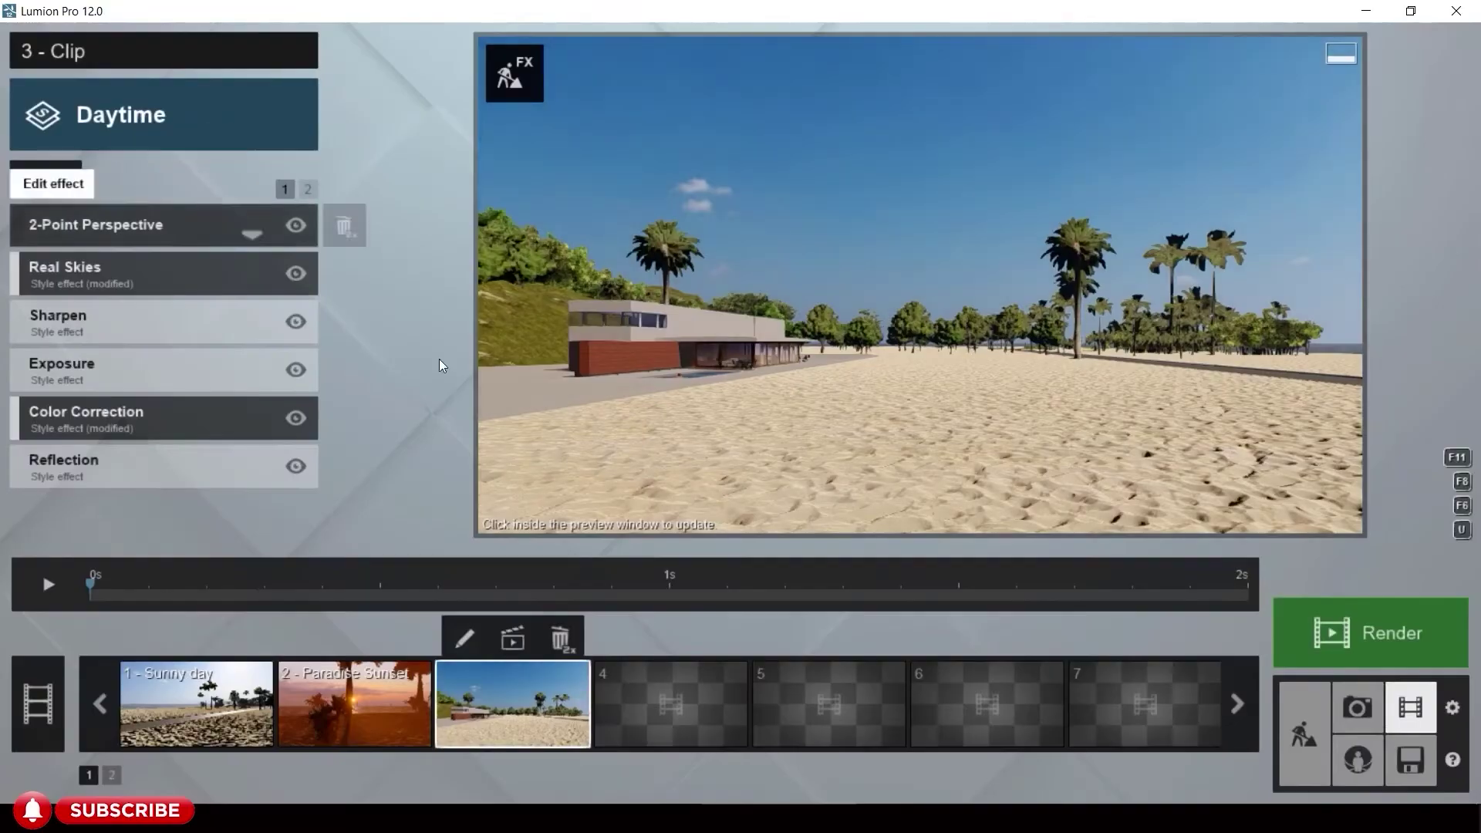
- Reopen the slot 3 clip, reframe its first camera view at eye level and update that keyframe
{"action": "left_click", "coordinate": [461, 639]}
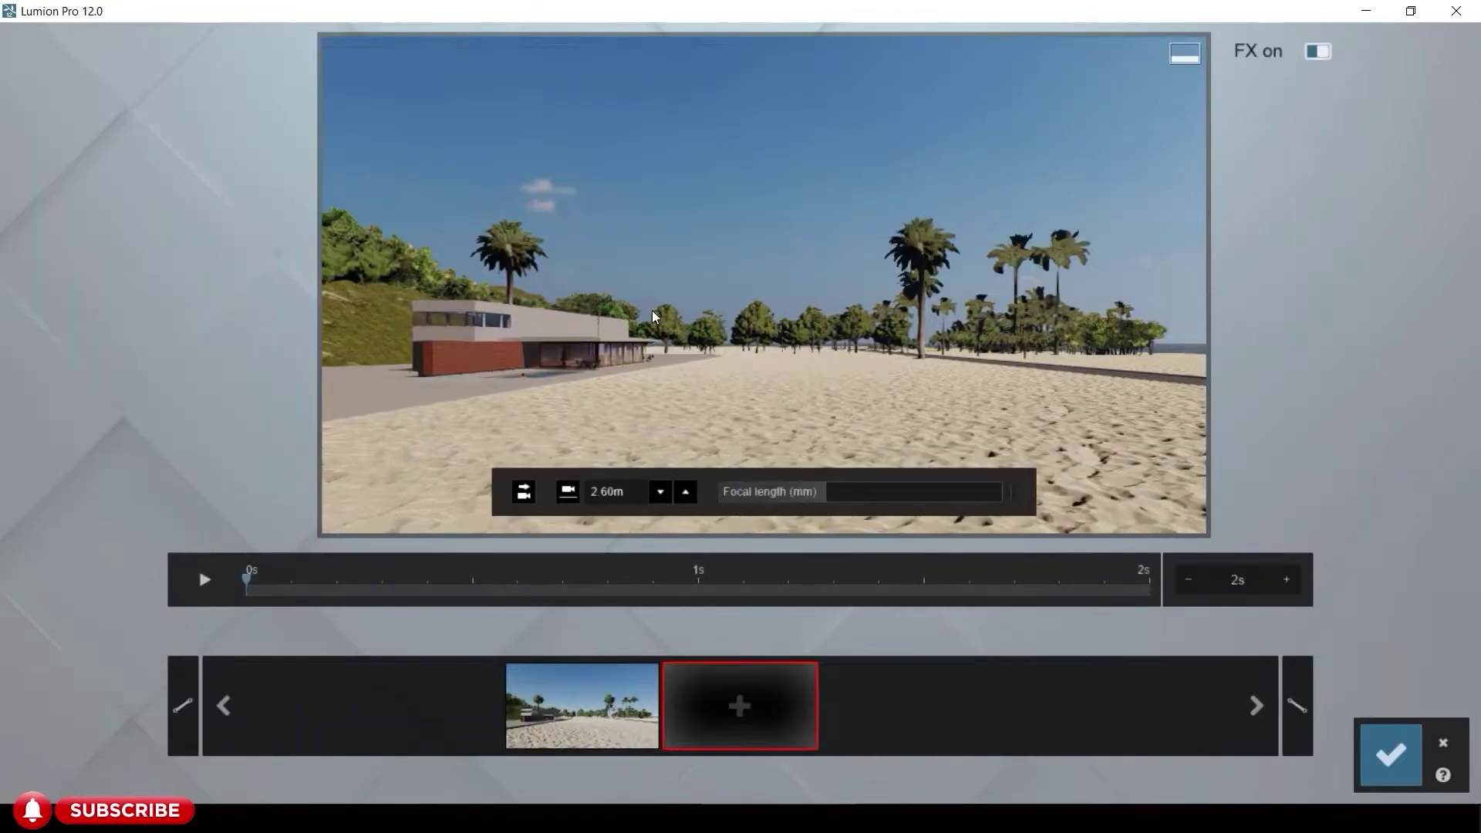
{"action": "right_click_drag", "start_coordinate": [609, 434], "coordinate": [609, 433]}
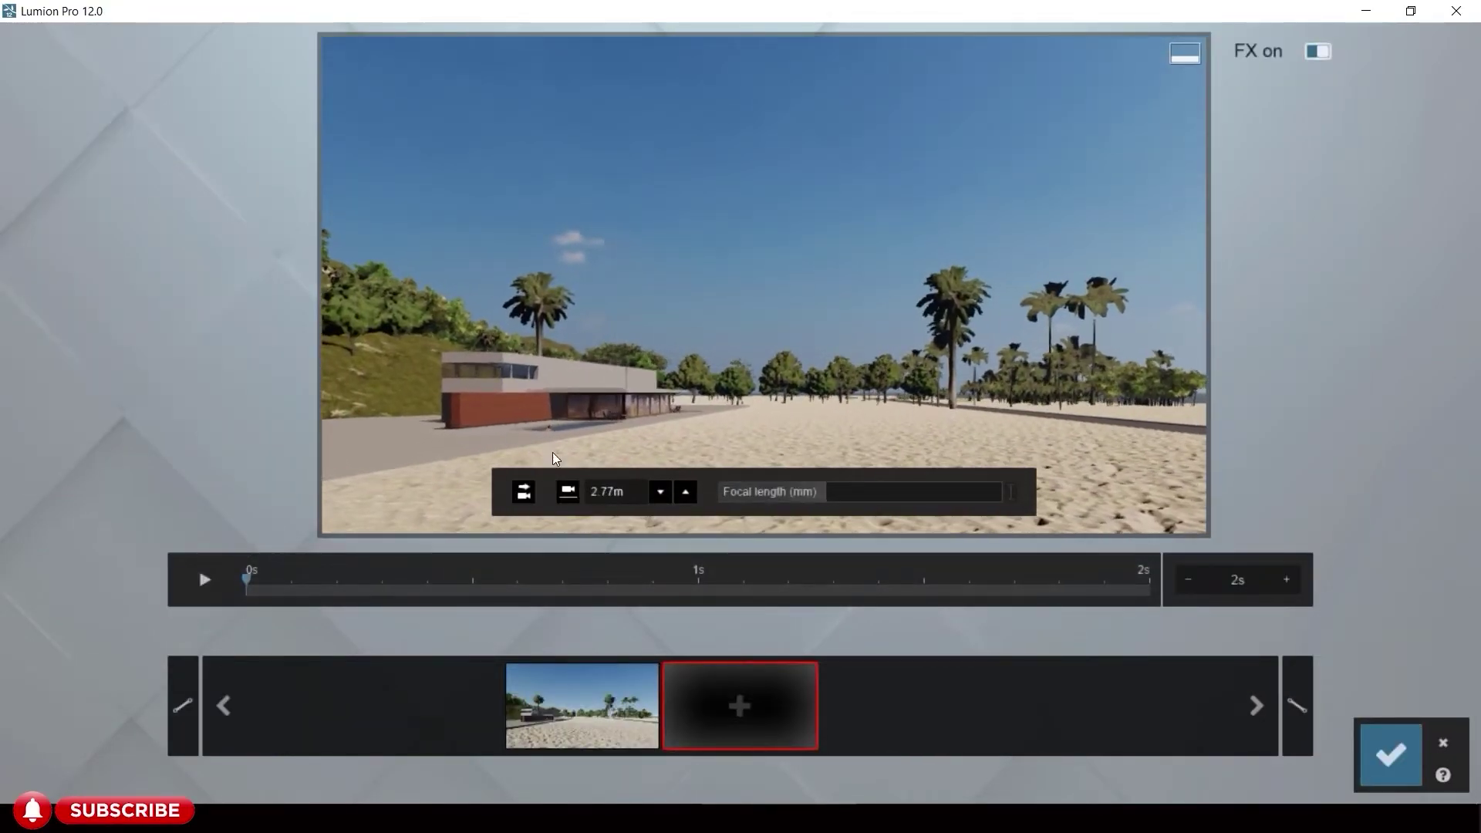
{"action": "left_click", "coordinate": [568, 491]}
{"action": "left_click", "coordinate": [601, 717]}
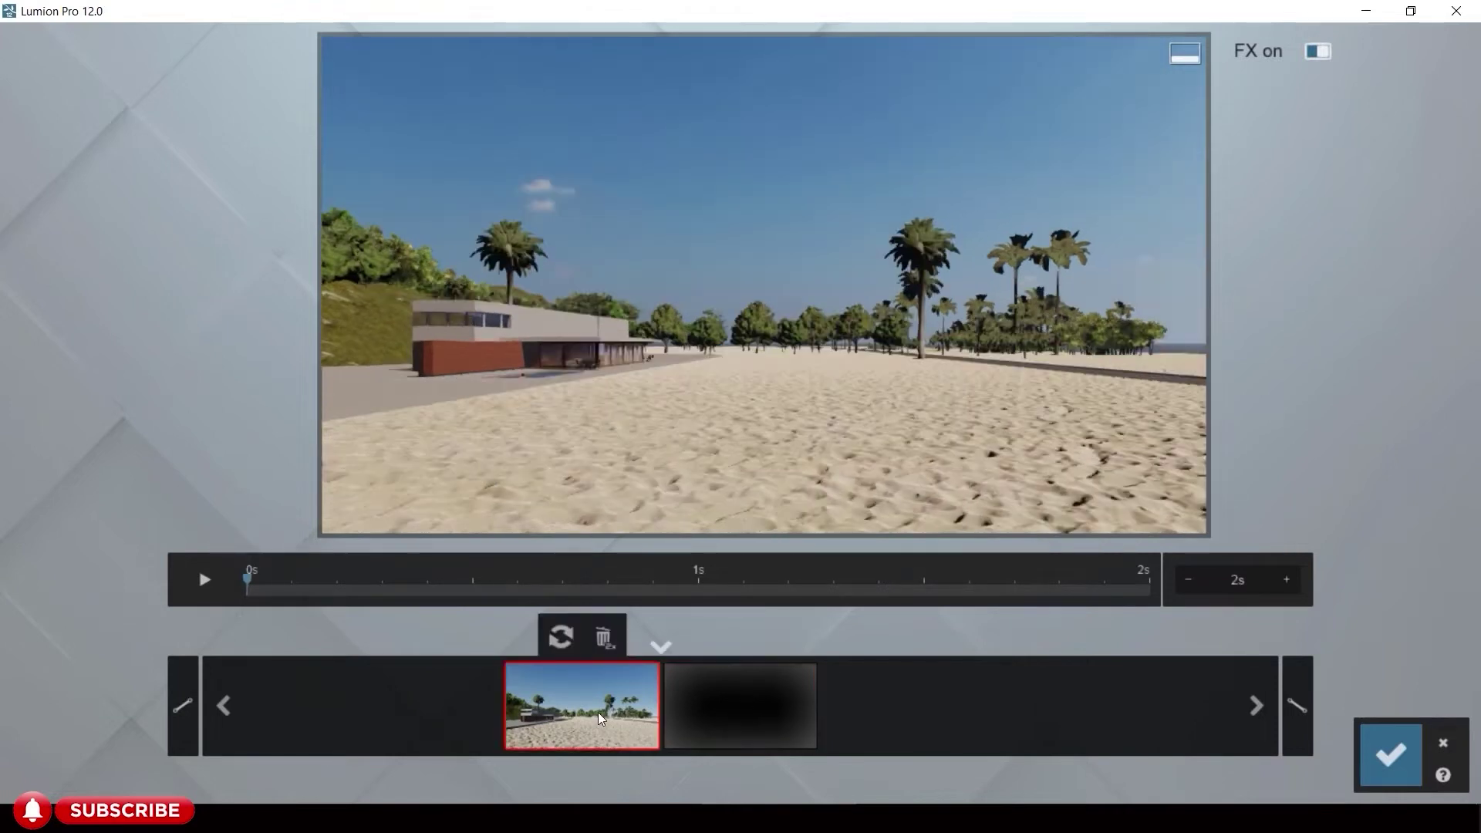
{"action": "right_click_drag", "start_coordinate": [609, 433], "coordinate": [600, 383]}
{"action": "left_click", "coordinate": [568, 492]}
{"action": "left_click", "coordinate": [561, 637]}
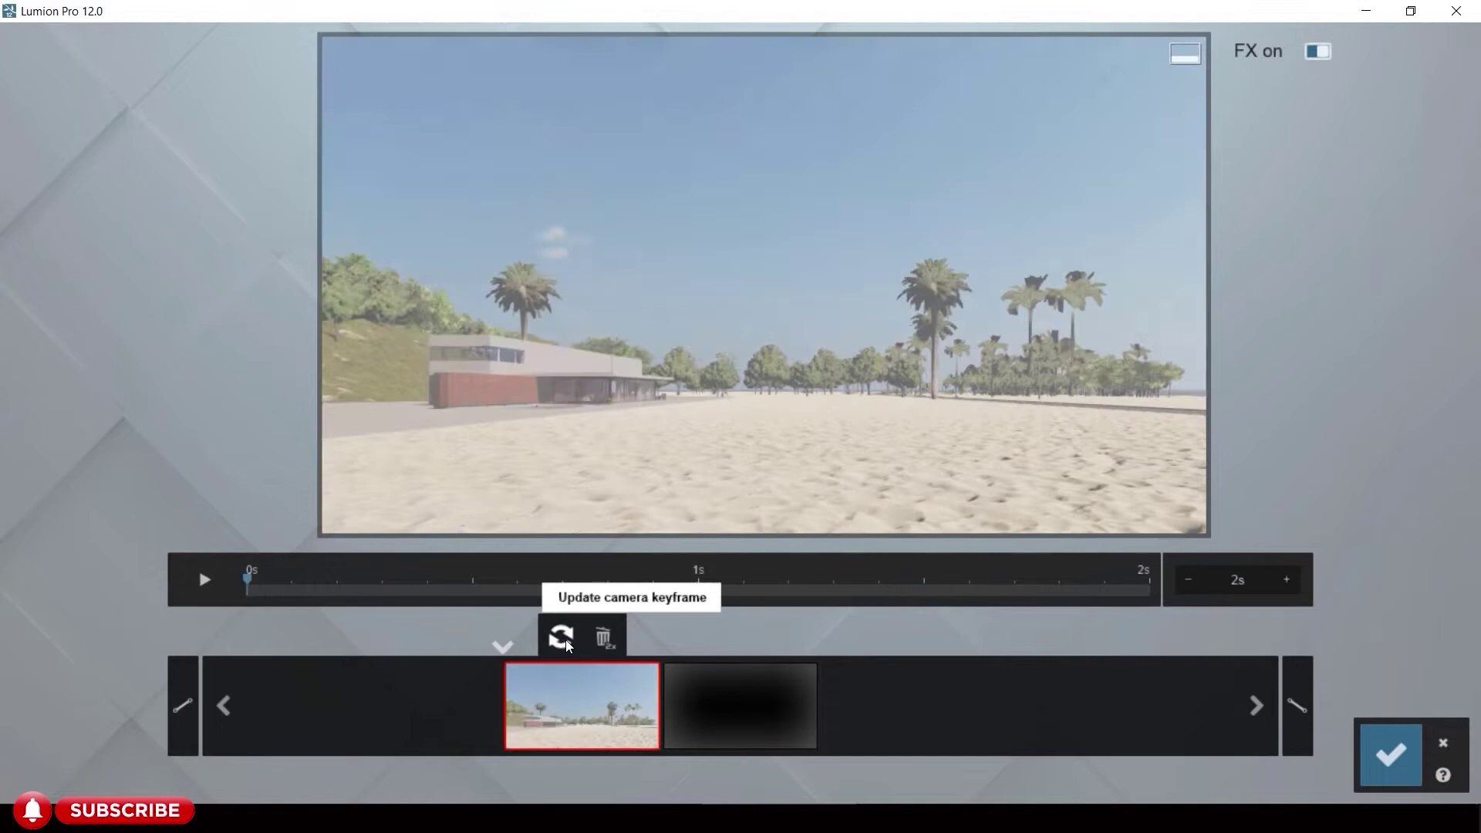
{"action": "left_click_drag", "start_coordinate": [247, 580], "coordinate": [622, 588]}
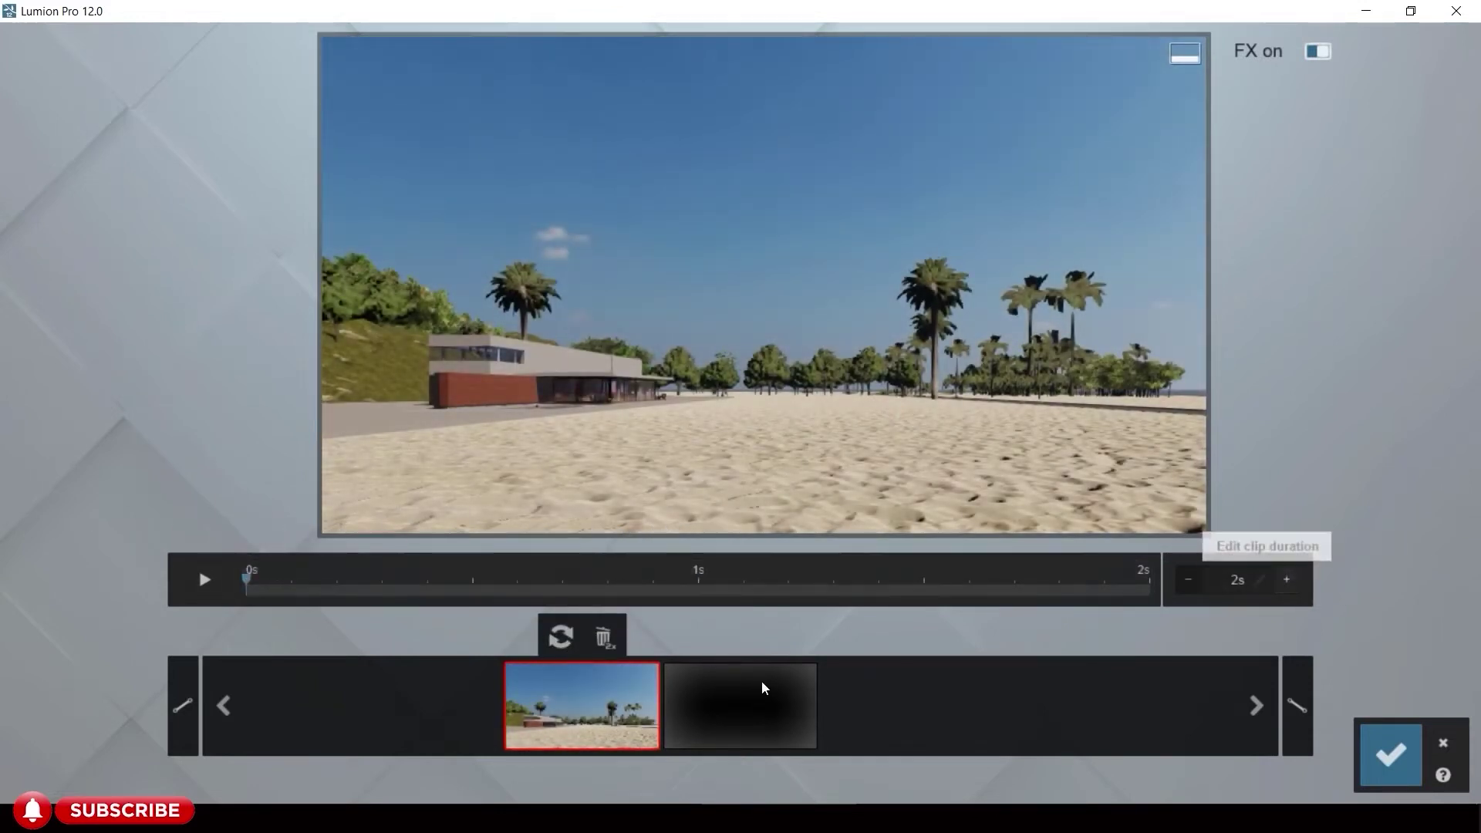
- Bring the camera closer to the pool and house, and add this view as the second keyframe
{"action": "mouse_move", "coordinate": [769, 403]}
{"action": "key", "text": "w"}
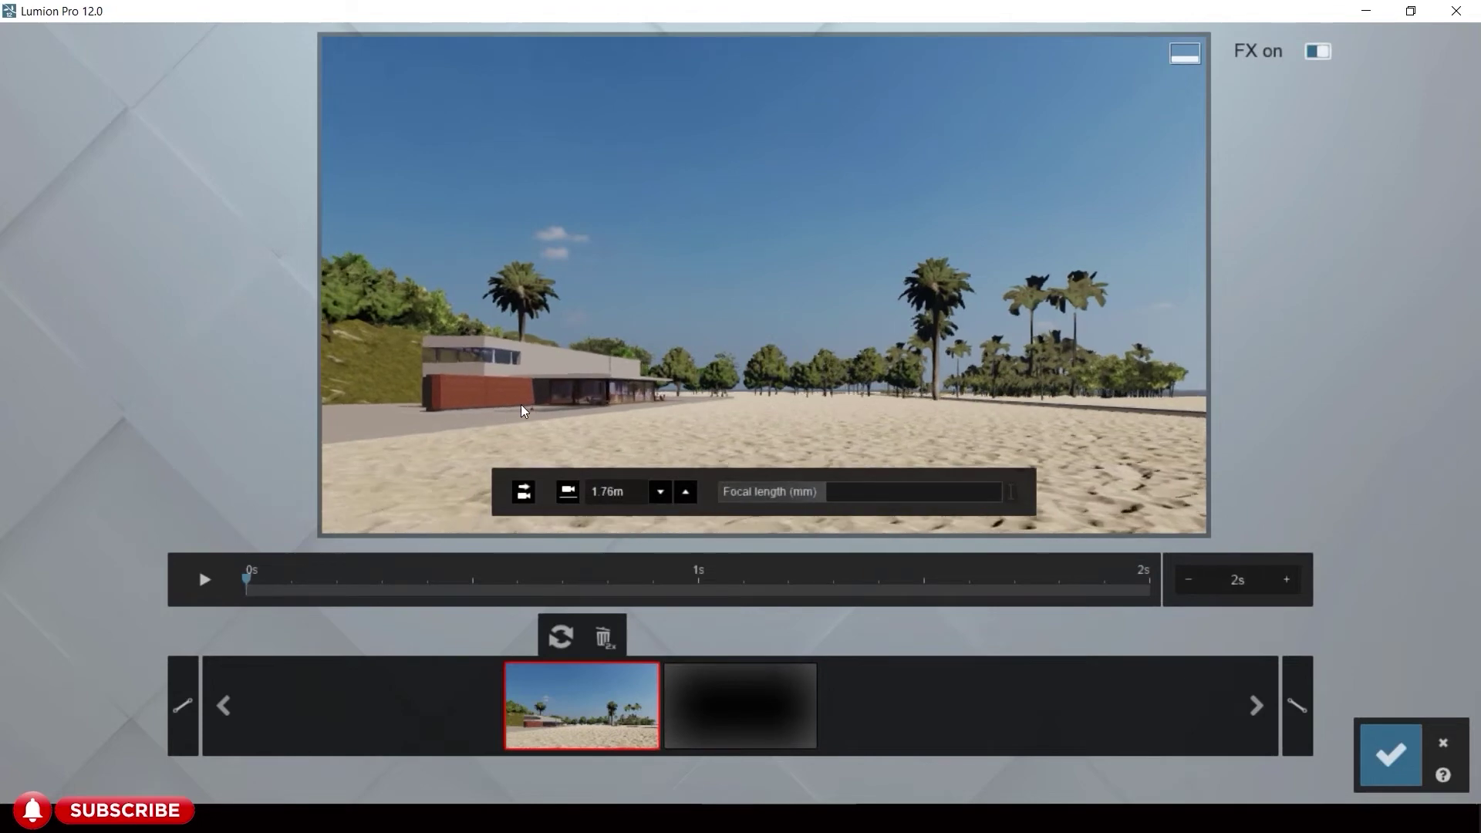
{"action": "right_click_drag", "start_coordinate": [522, 409], "coordinate": [539, 324]}
{"action": "right_click_drag", "start_coordinate": [802, 337], "coordinate": [694, 336]}
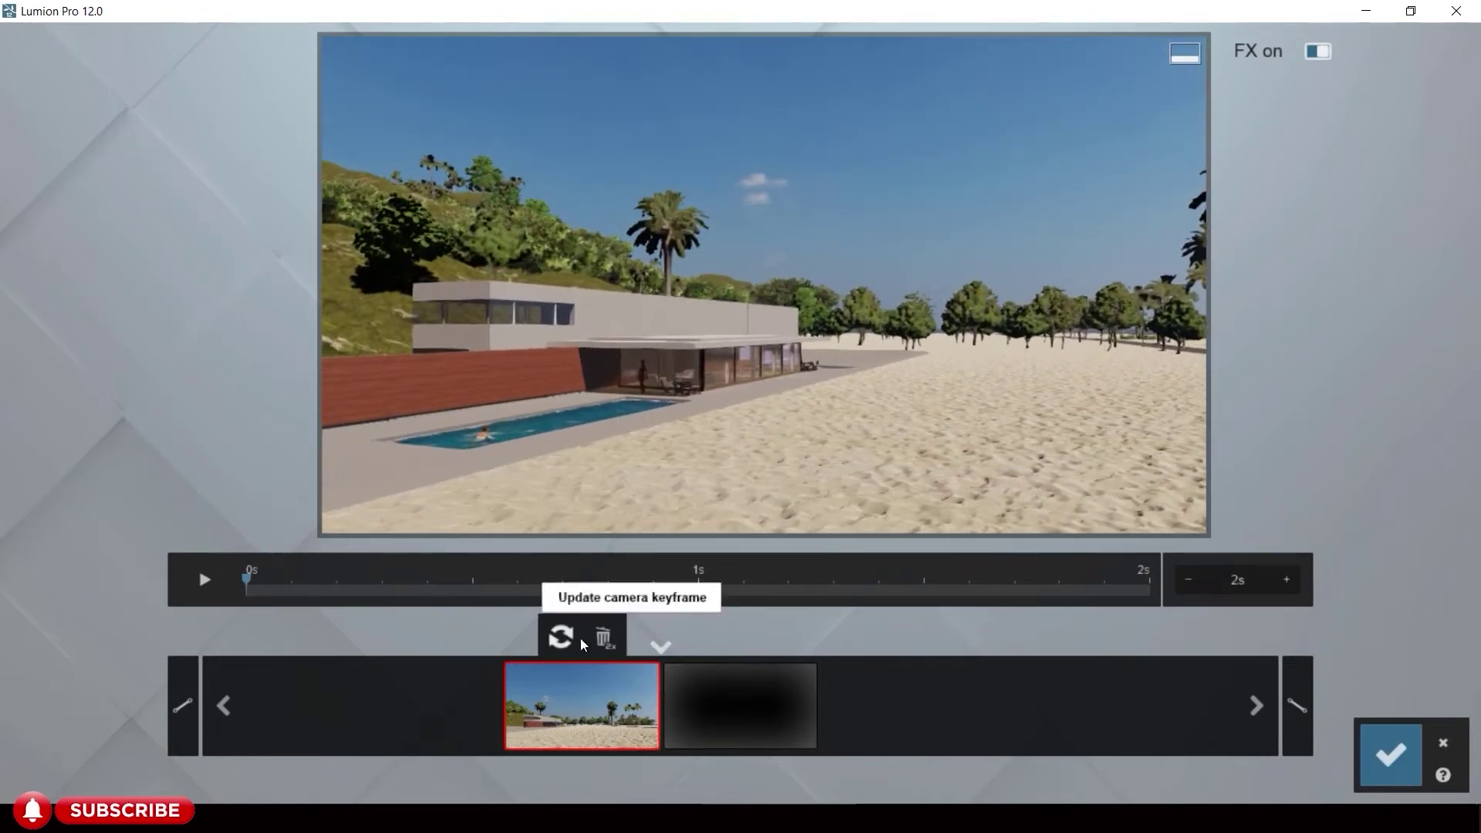
{"action": "left_click", "coordinate": [768, 689]}
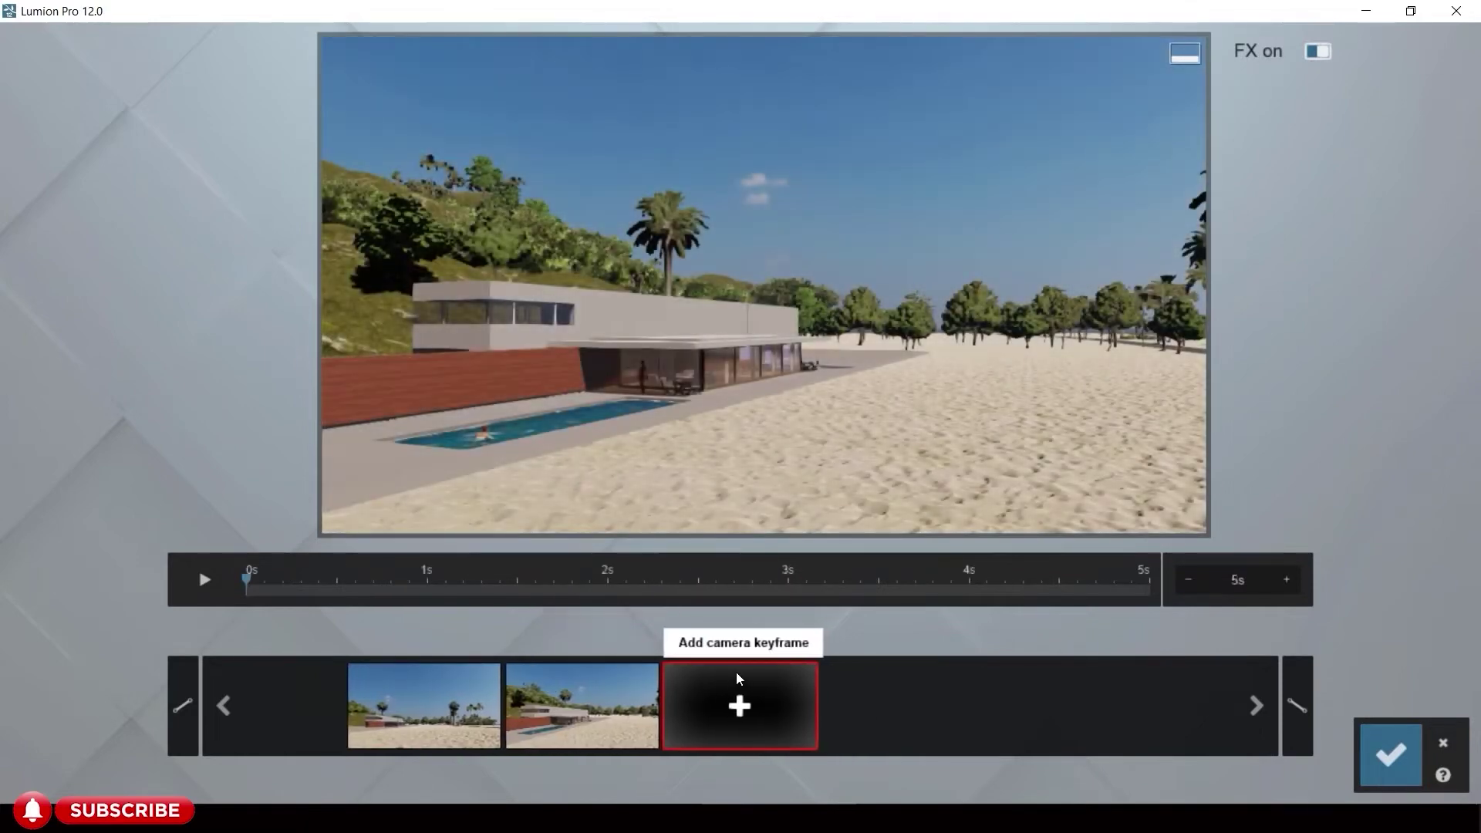
- Play the camera path between the two keyframes and scrub to the end of the clip
{"action": "left_click", "coordinate": [203, 580]}
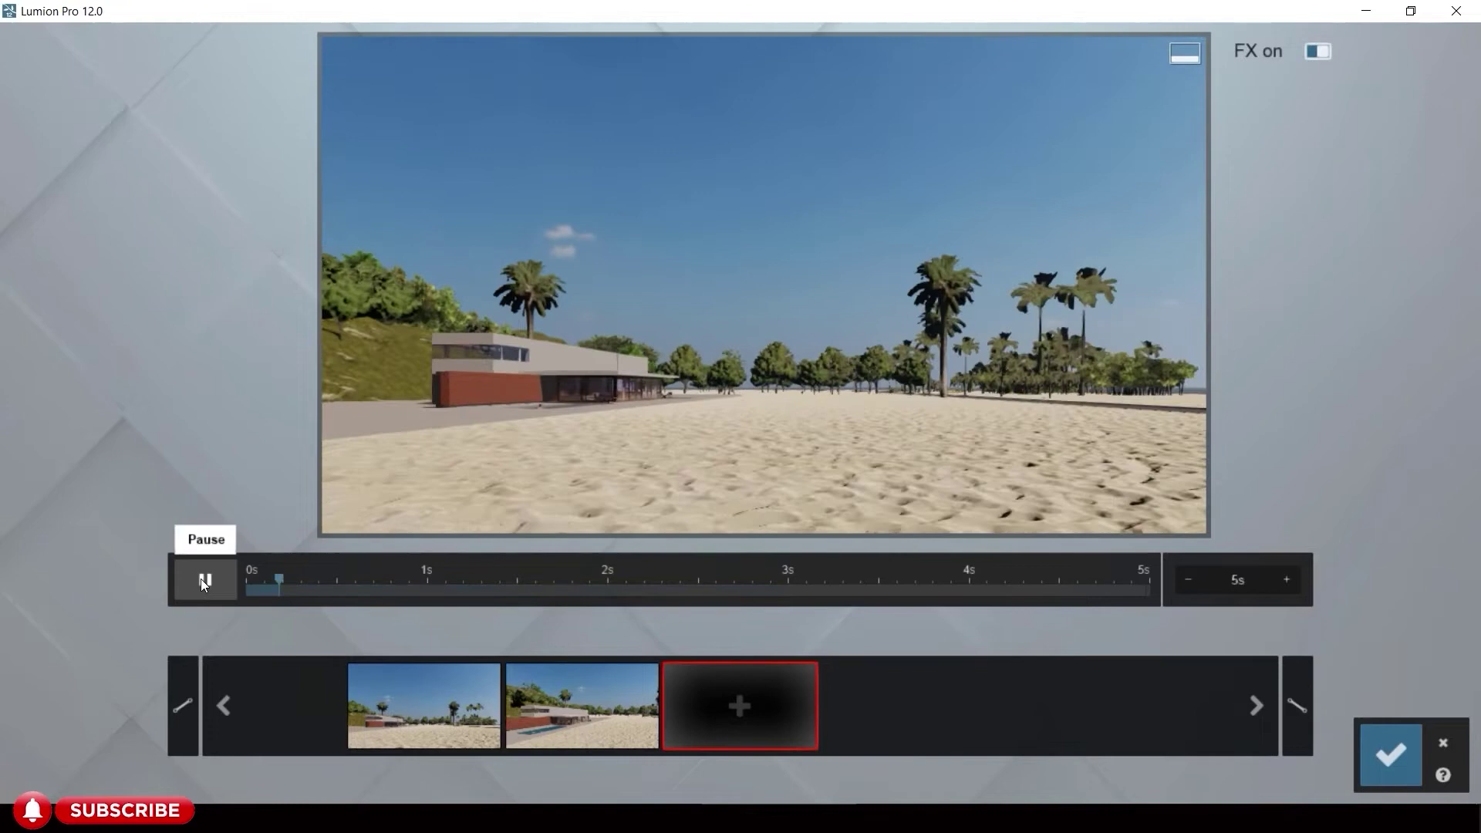
{"action": "left_click", "coordinate": [203, 580]}
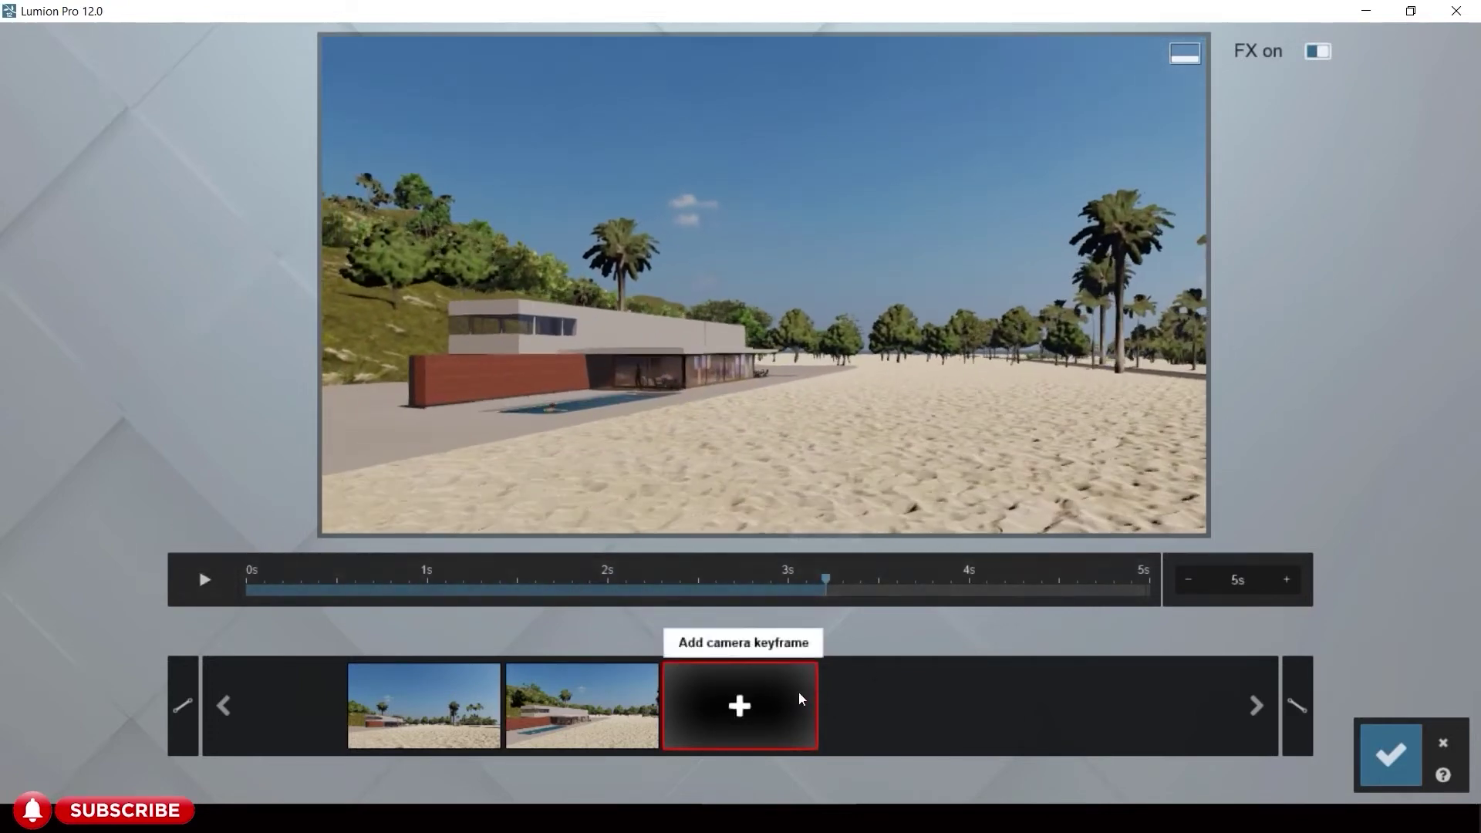
{"action": "left_click_drag", "start_coordinate": [475, 598], "coordinate": [1150, 585]}
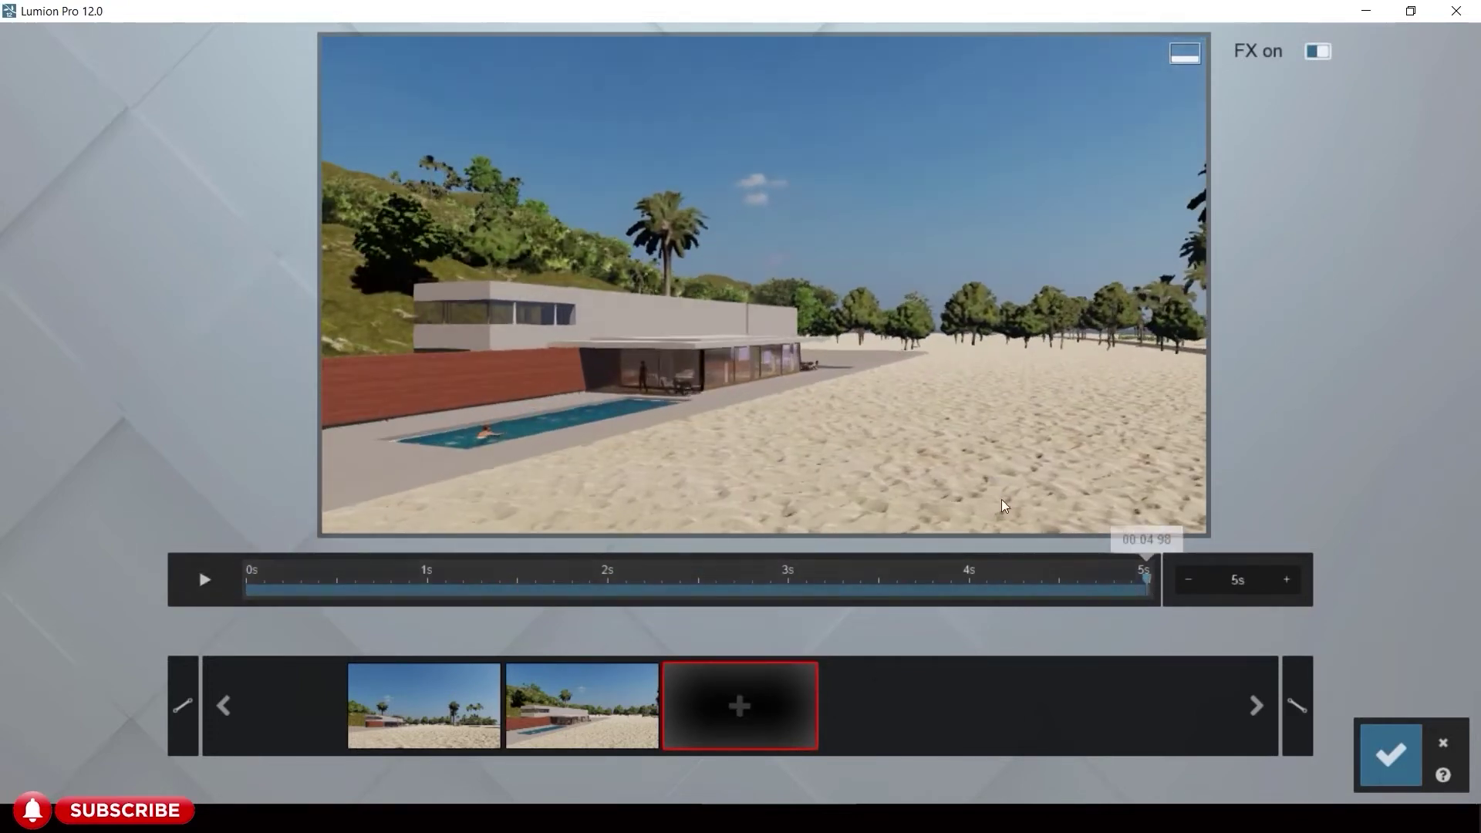
- Turn the camera to face the house's long front from the beach and add this view as the third keyframe
{"action": "middle_click_drag", "start_coordinate": [1002, 500], "coordinate": [1012, 492]}
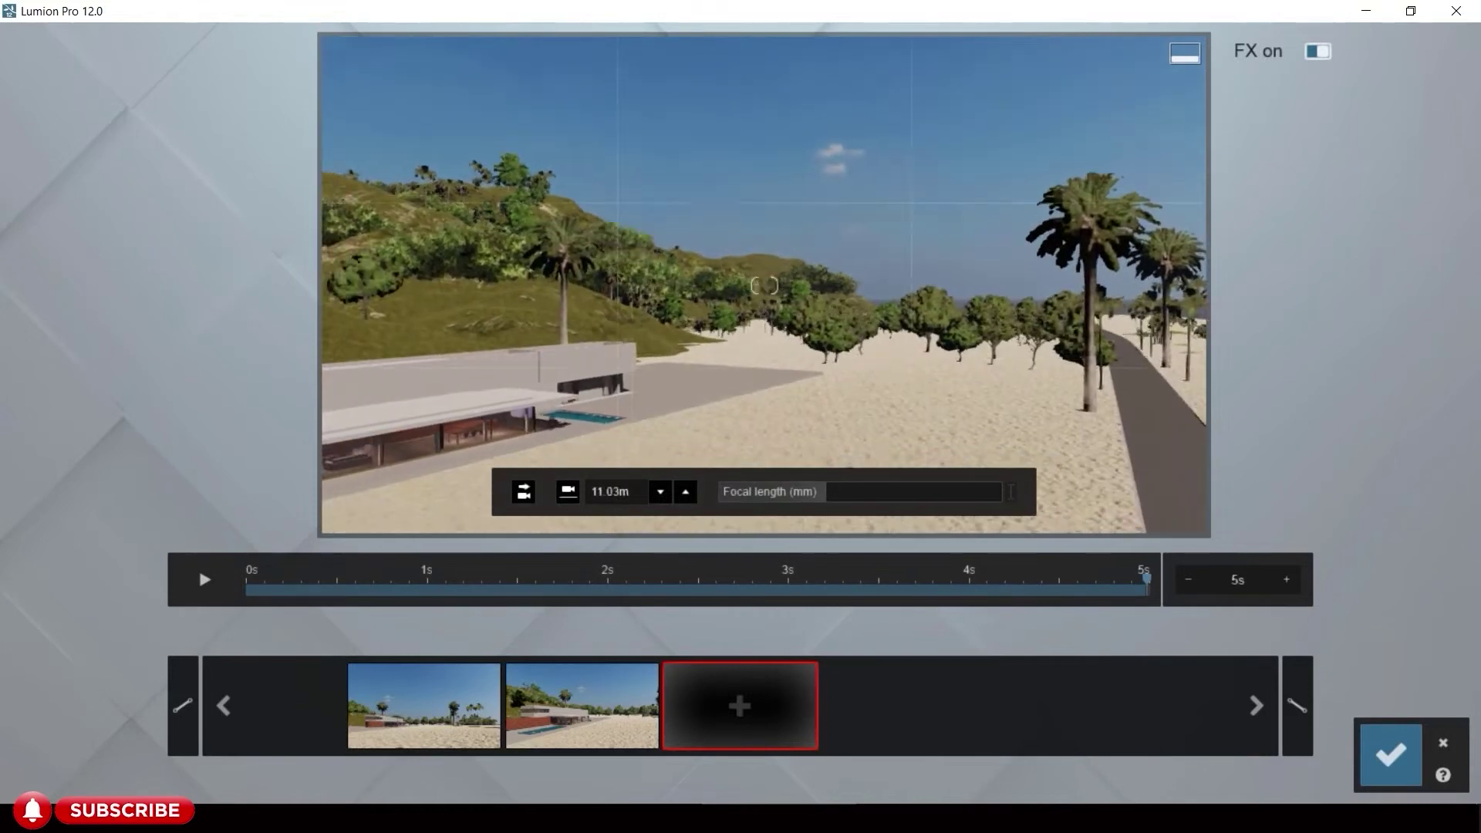
{"action": "right_click_drag", "start_coordinate": [1012, 492], "coordinate": [1149, 408]}
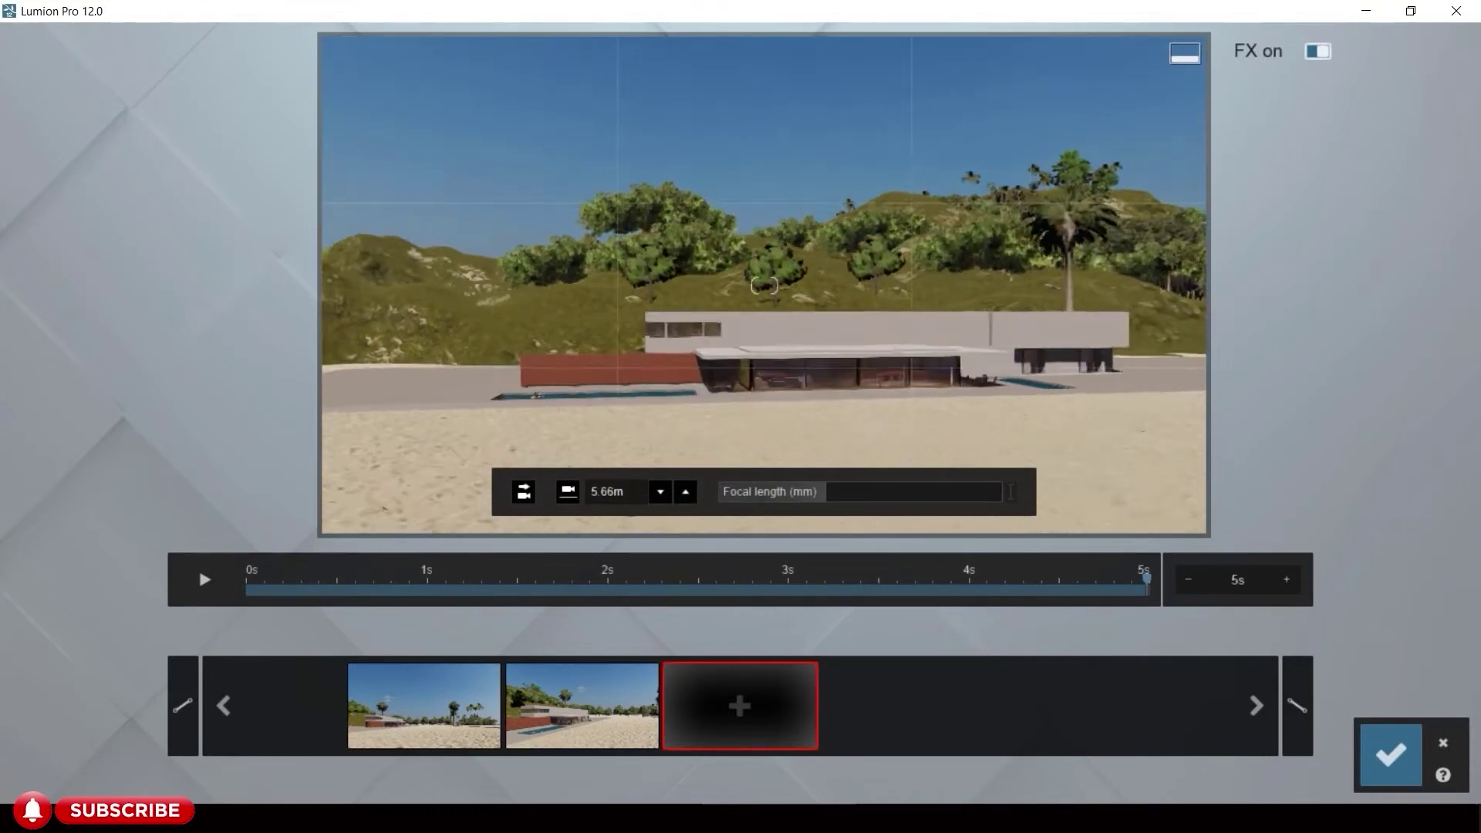
{"action": "key", "text": "q"}
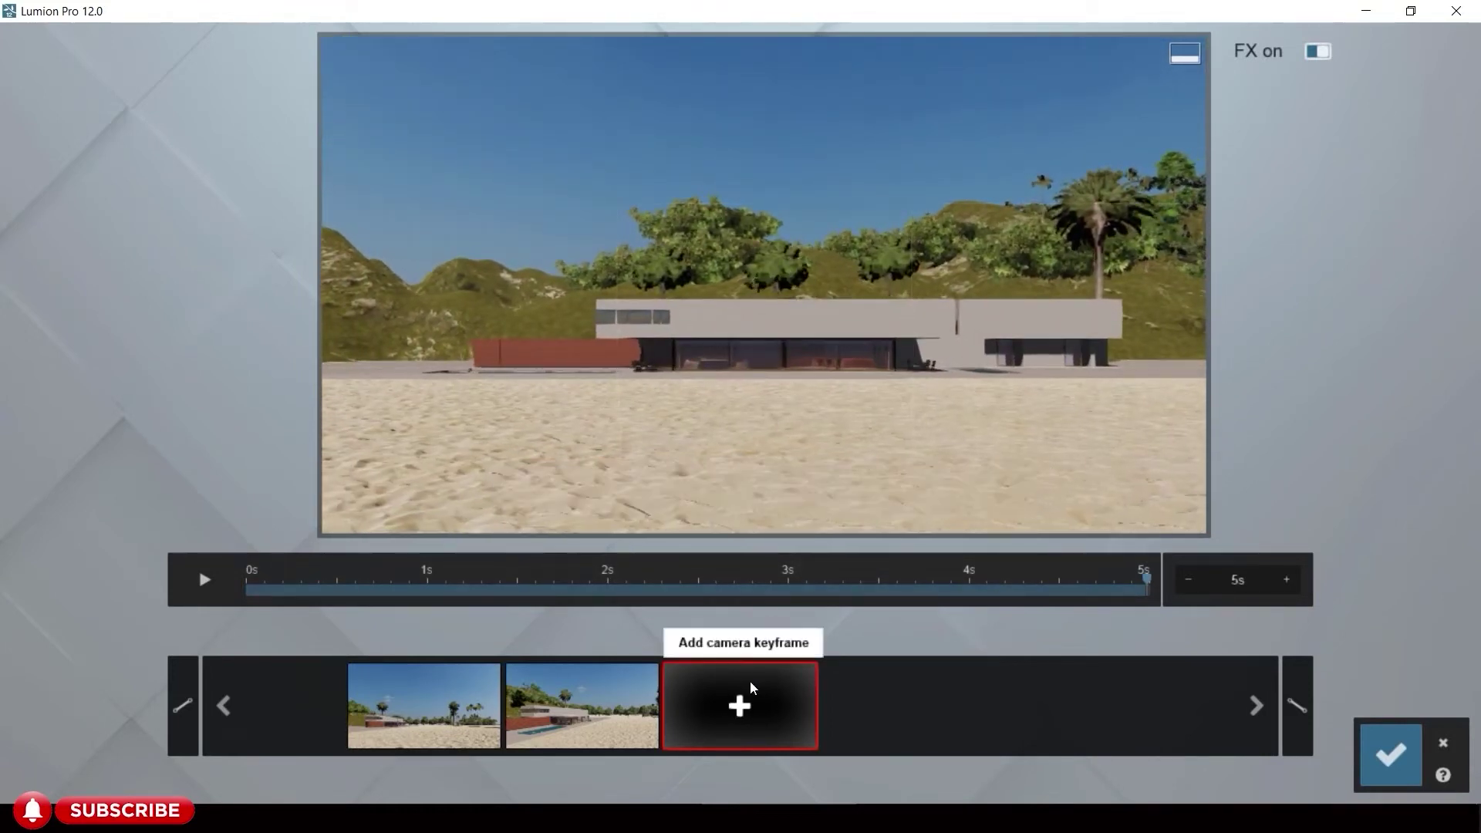
{"action": "left_click", "coordinate": [753, 701]}
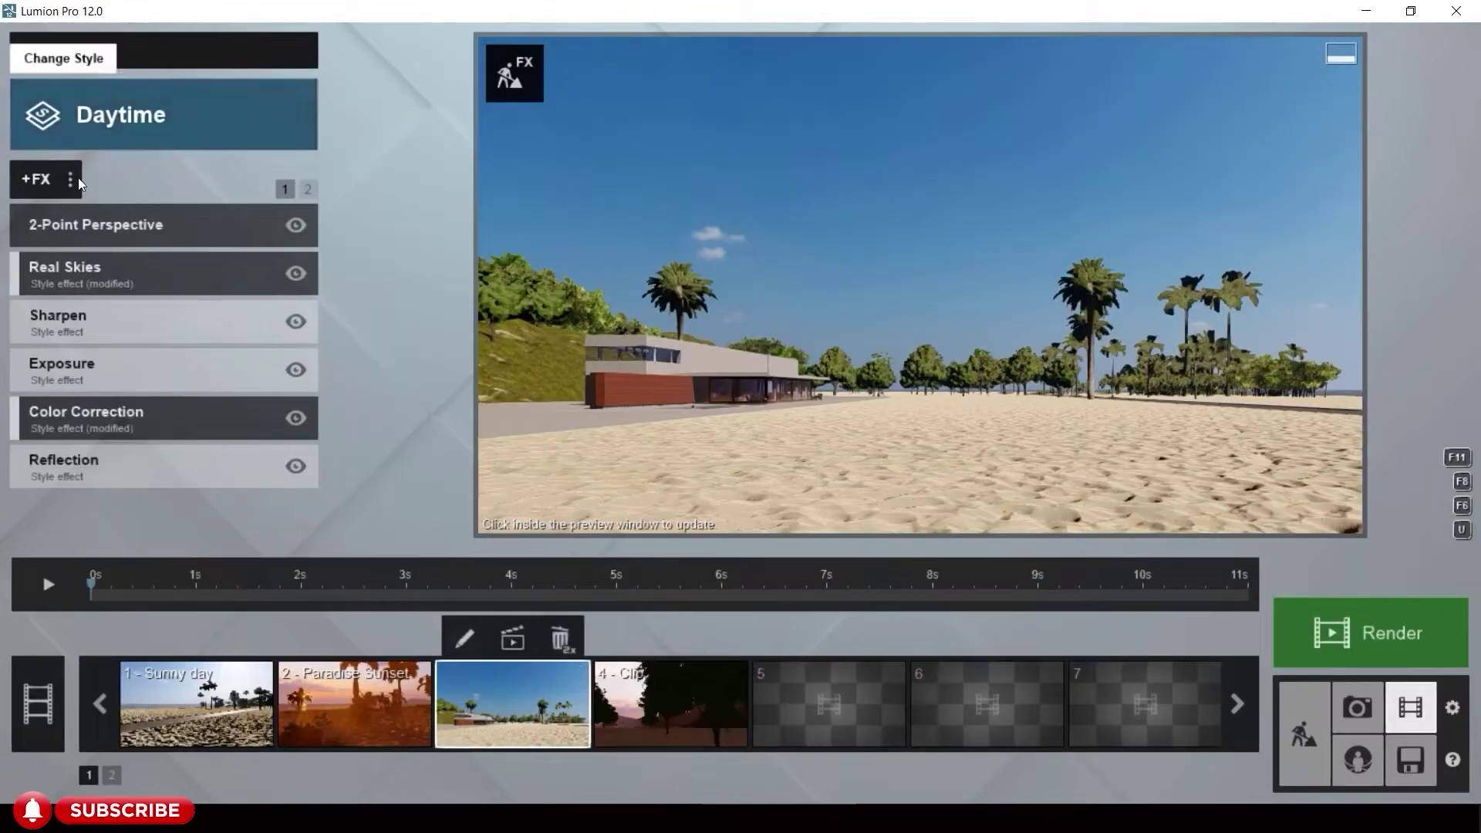
- Add a Mass Move effect to the slot 3 daytime clip and open its path for editing
{"action": "left_click", "coordinate": [58, 176]}
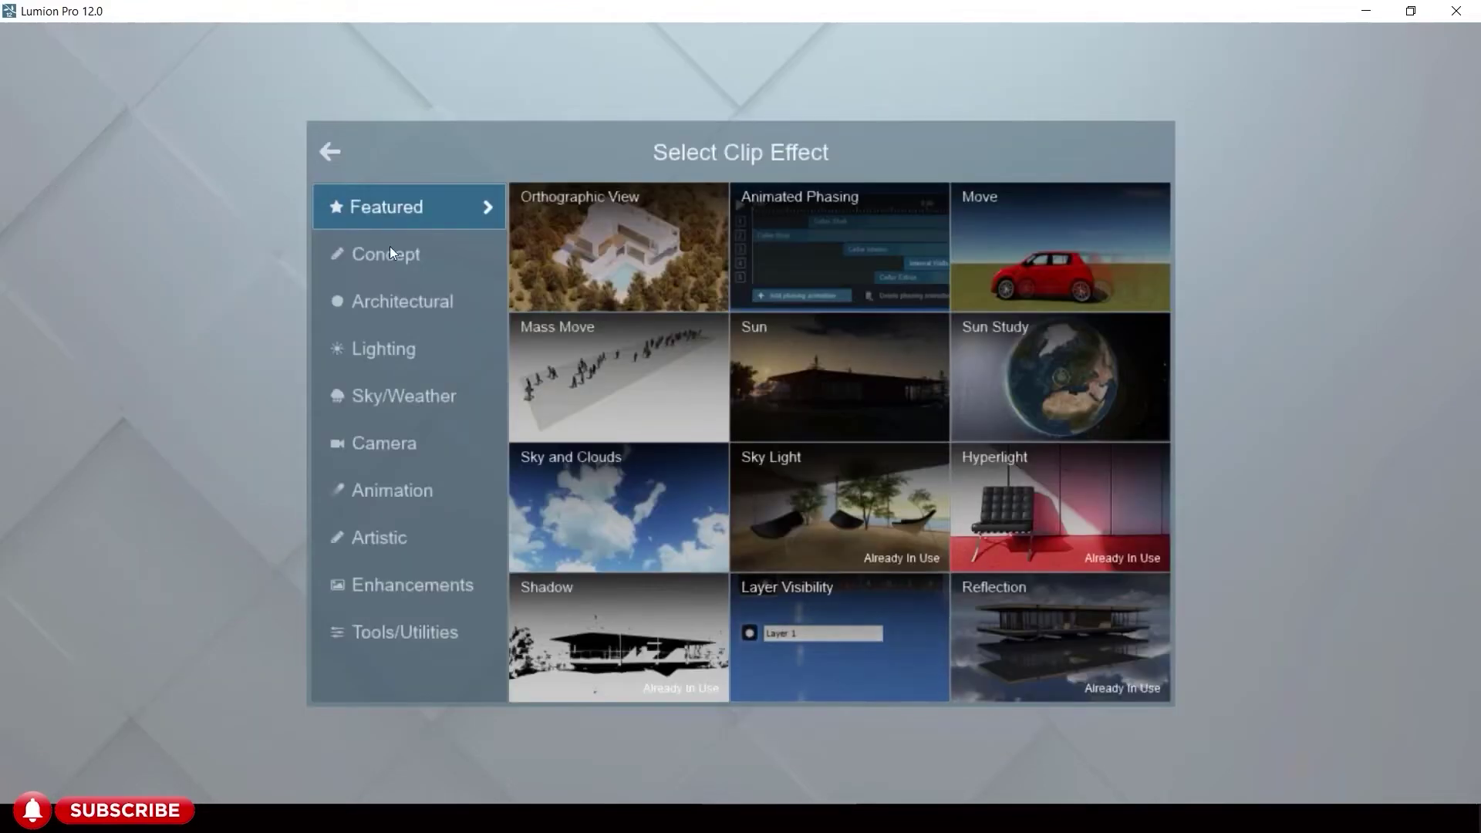
{"action": "left_click", "coordinate": [609, 373]}
{"action": "left_click", "coordinate": [46, 266]}
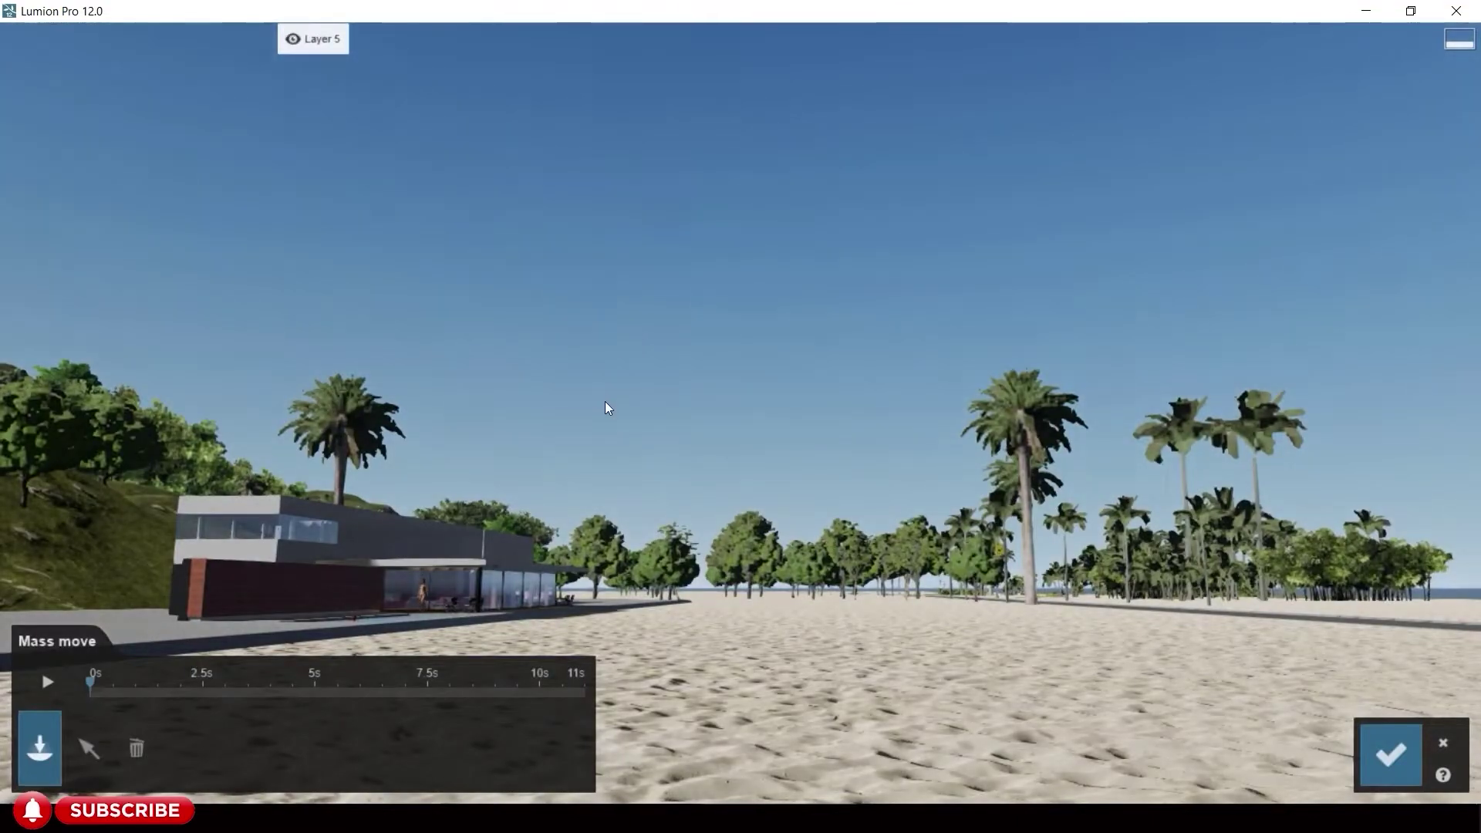
- Lay a people-only path along the pool's length through the swimmer, 2.49 m wide with speed 18.19 km/h, and preview the motion
{"action": "right_click_drag", "start_coordinate": [606, 408], "coordinate": [641, 704]}
{"action": "key", "text": "q"}
{"action": "key", "text": "w"}
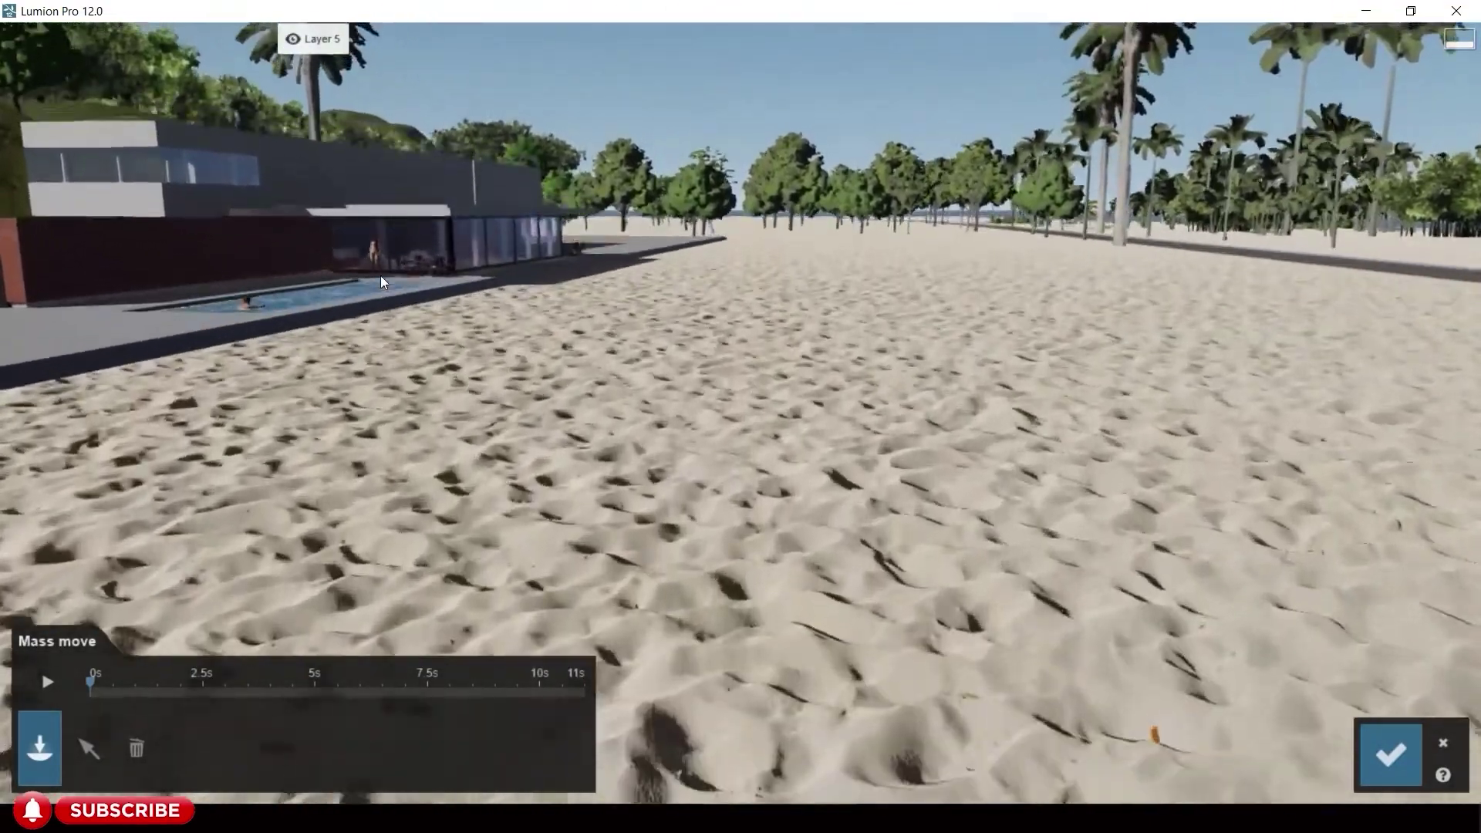
{"action": "key", "text": "w"}
{"action": "key", "text": "q"}
{"action": "key", "text": "a"}
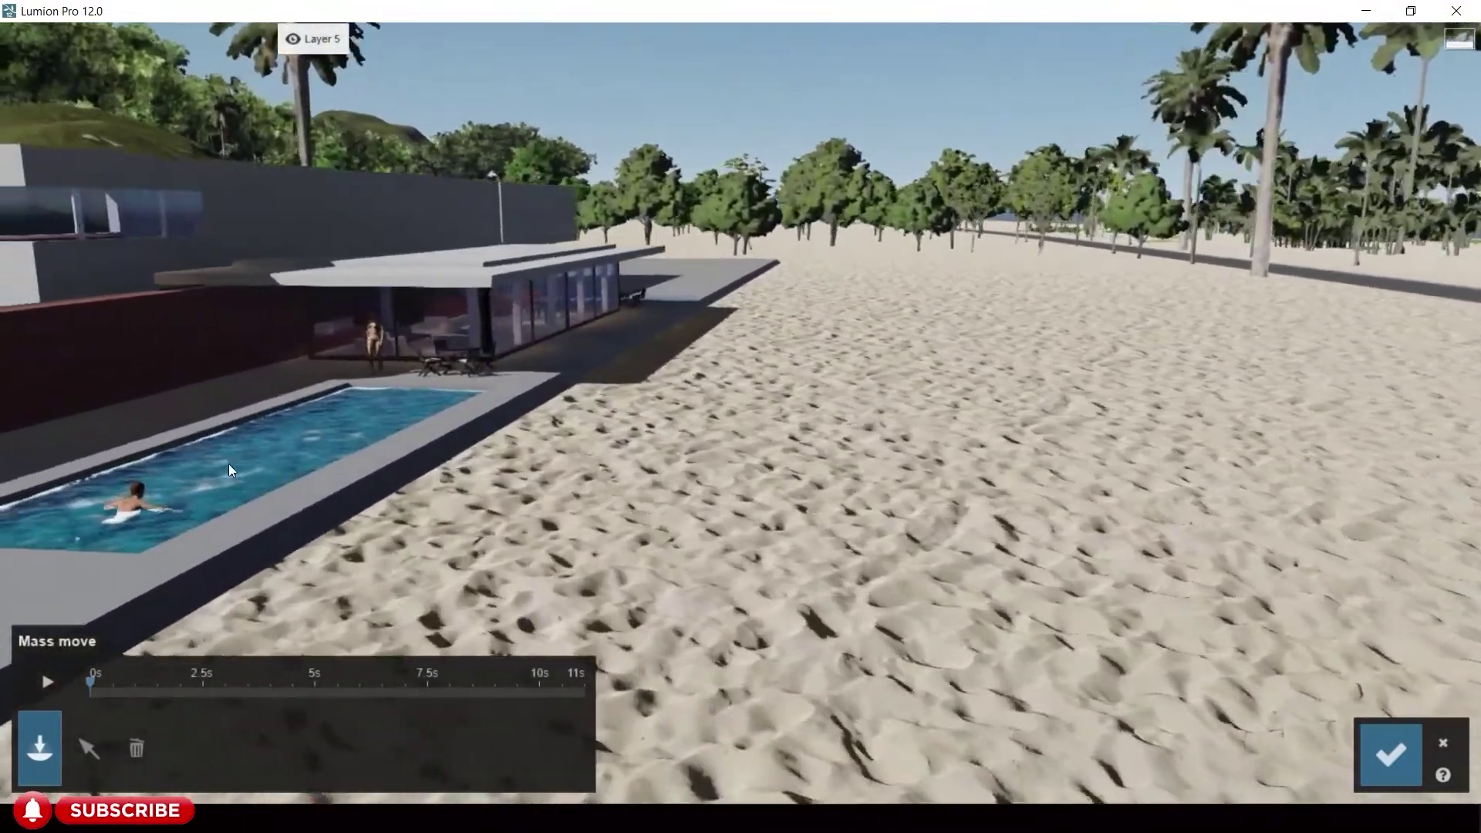
{"action": "key", "text": "a"}
{"action": "key", "text": "w"}
{"action": "key", "text": "e"}
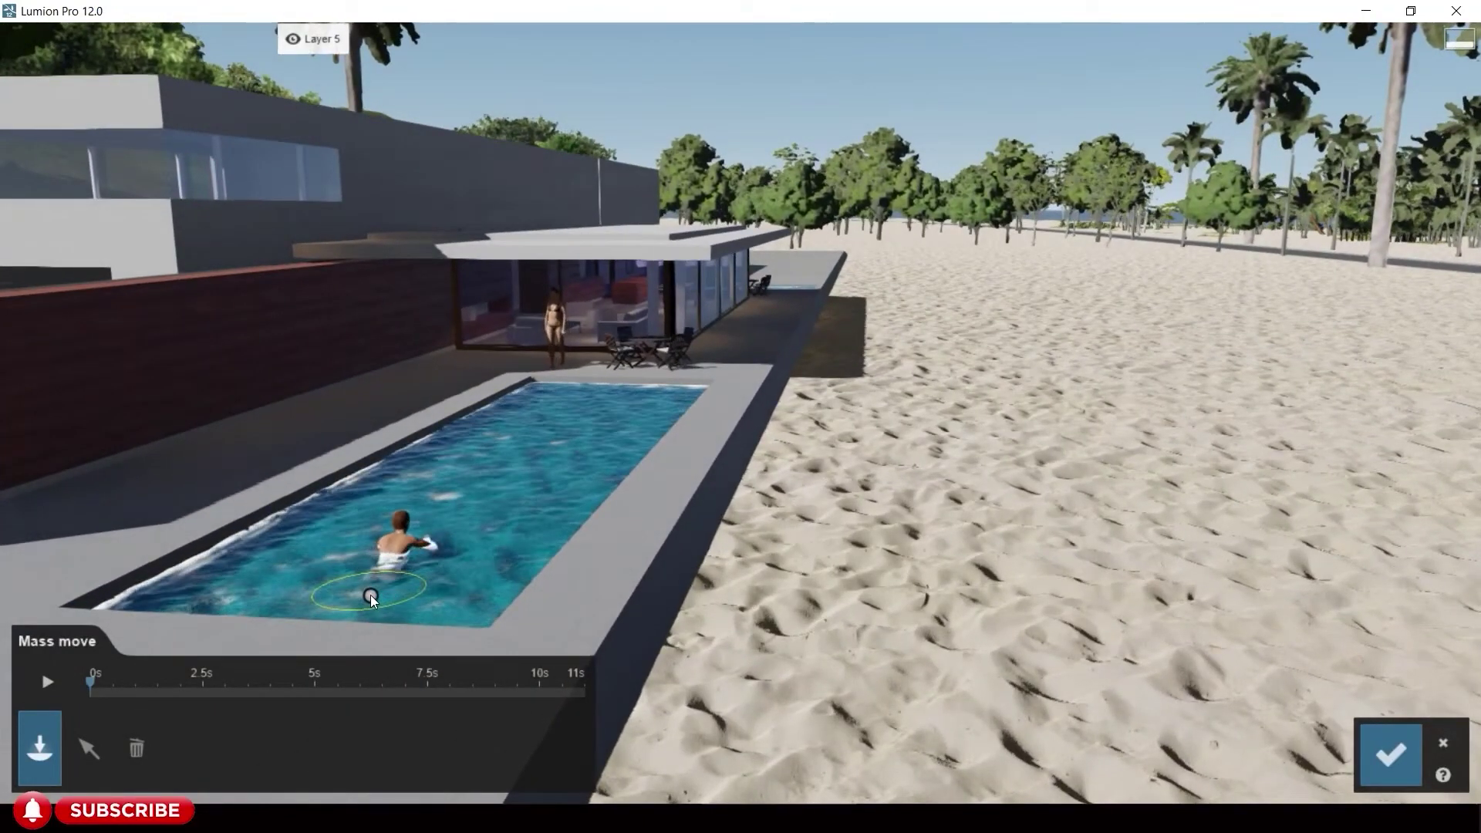
{"action": "left_click", "coordinate": [89, 749]}
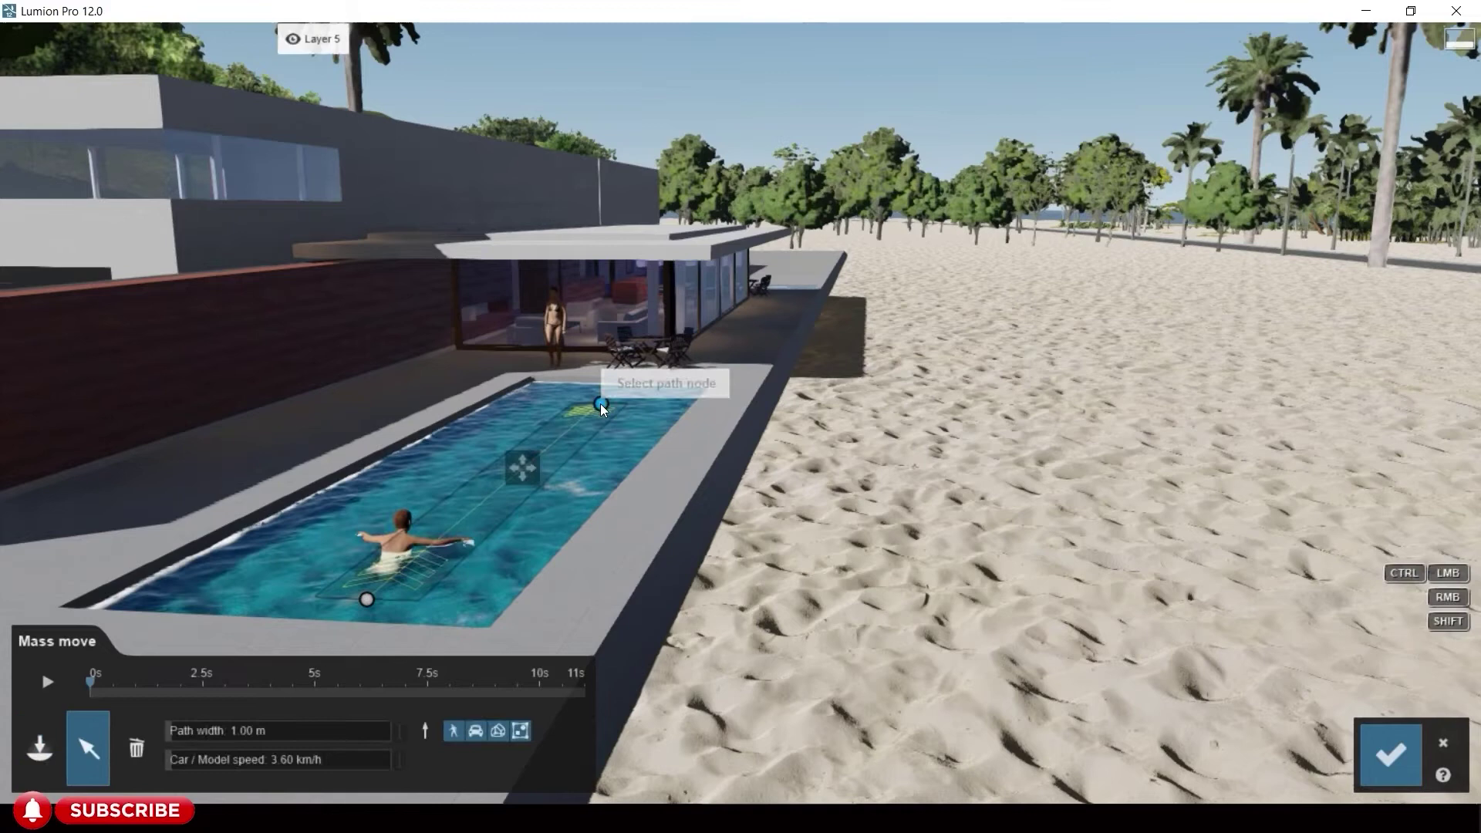
{"action": "left_click_drag", "start_coordinate": [199, 734], "coordinate": [186, 735]}
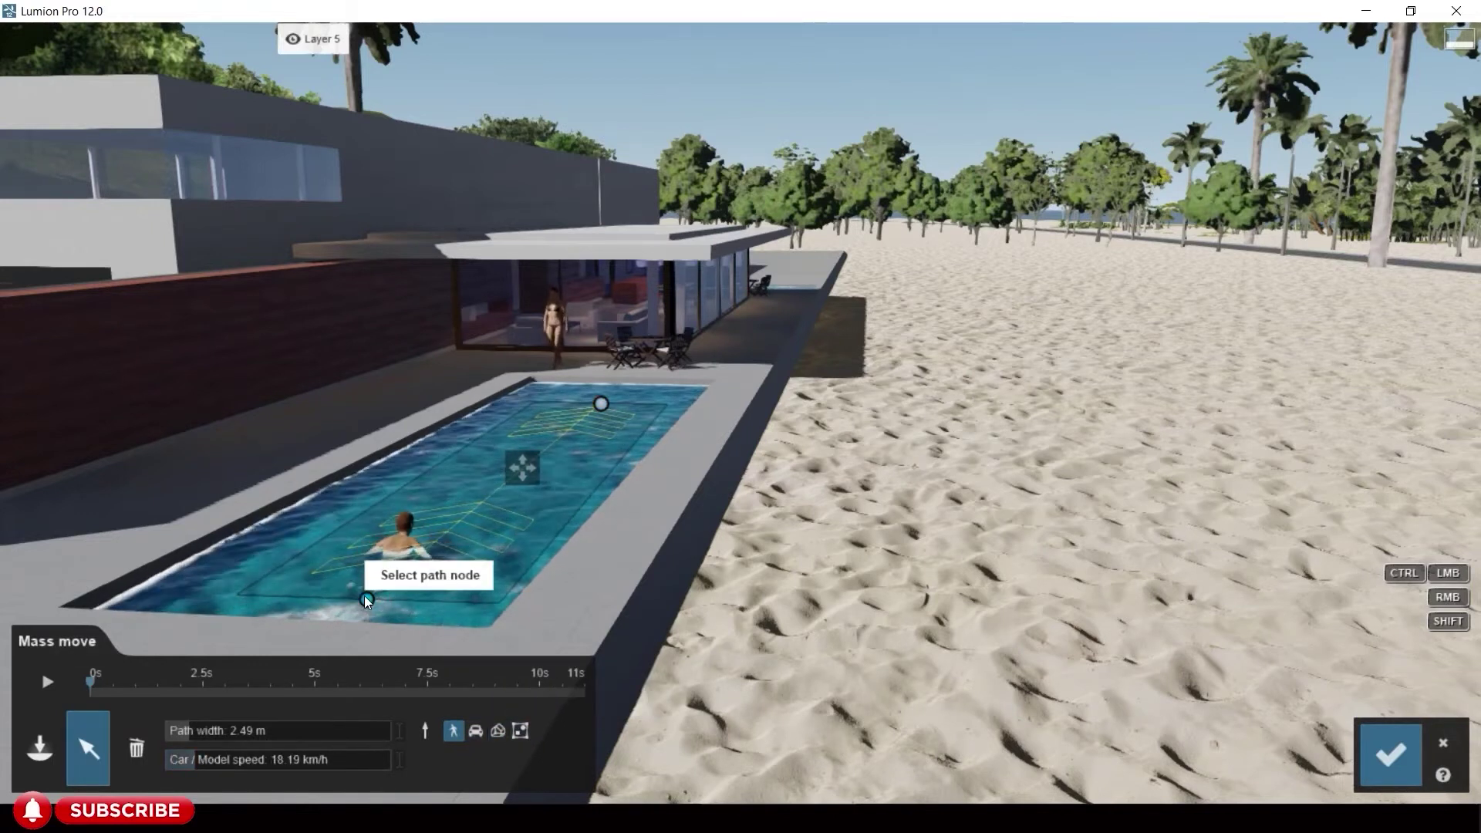
{"action": "left_click", "coordinate": [43, 690]}
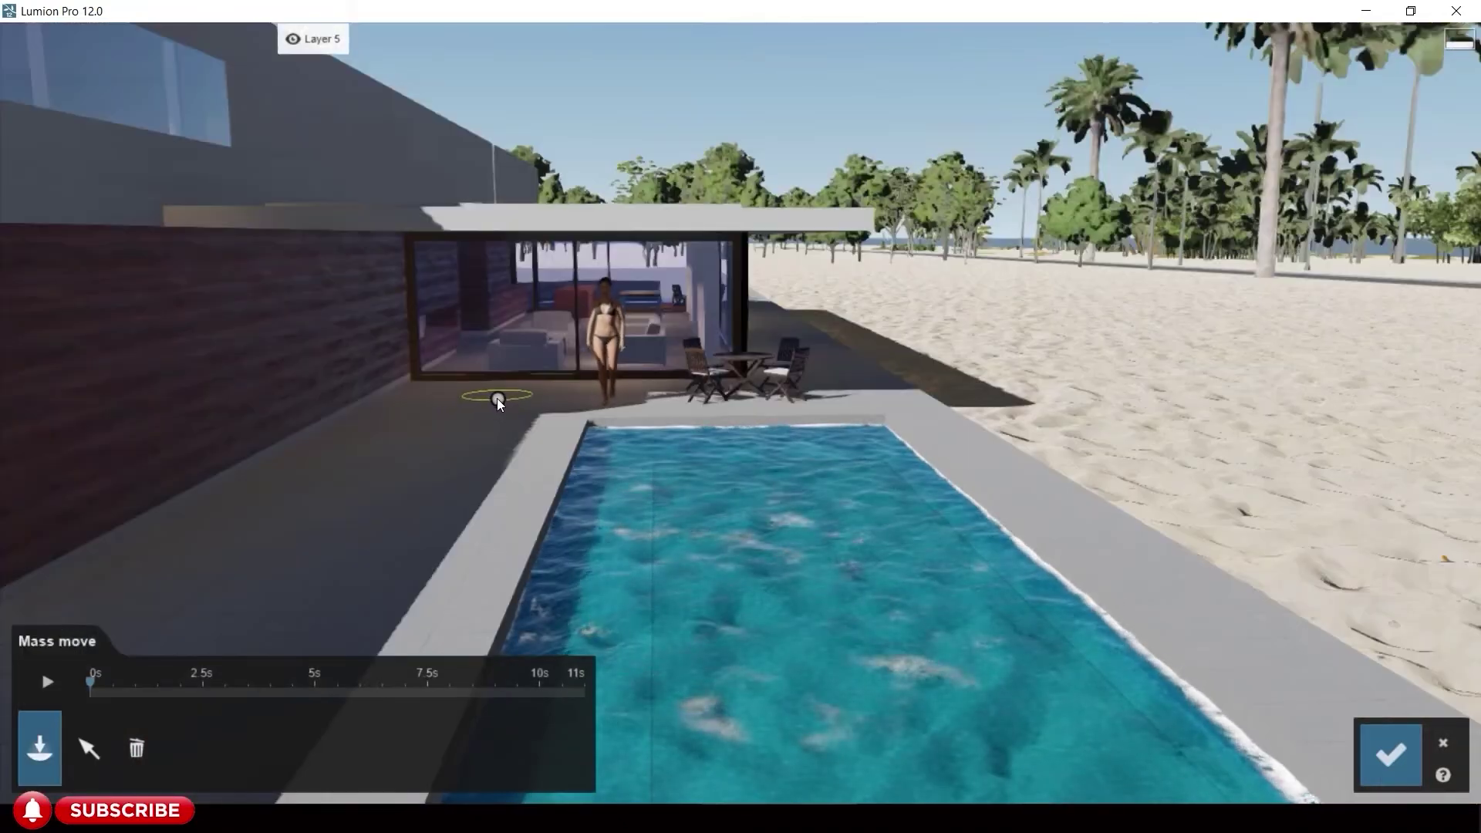
- Lay a second mass-move path along the terrace between the wood wall and the pool, and save the effect
{"action": "left_click", "coordinate": [494, 409]}
{"action": "left_click", "coordinate": [263, 672]}
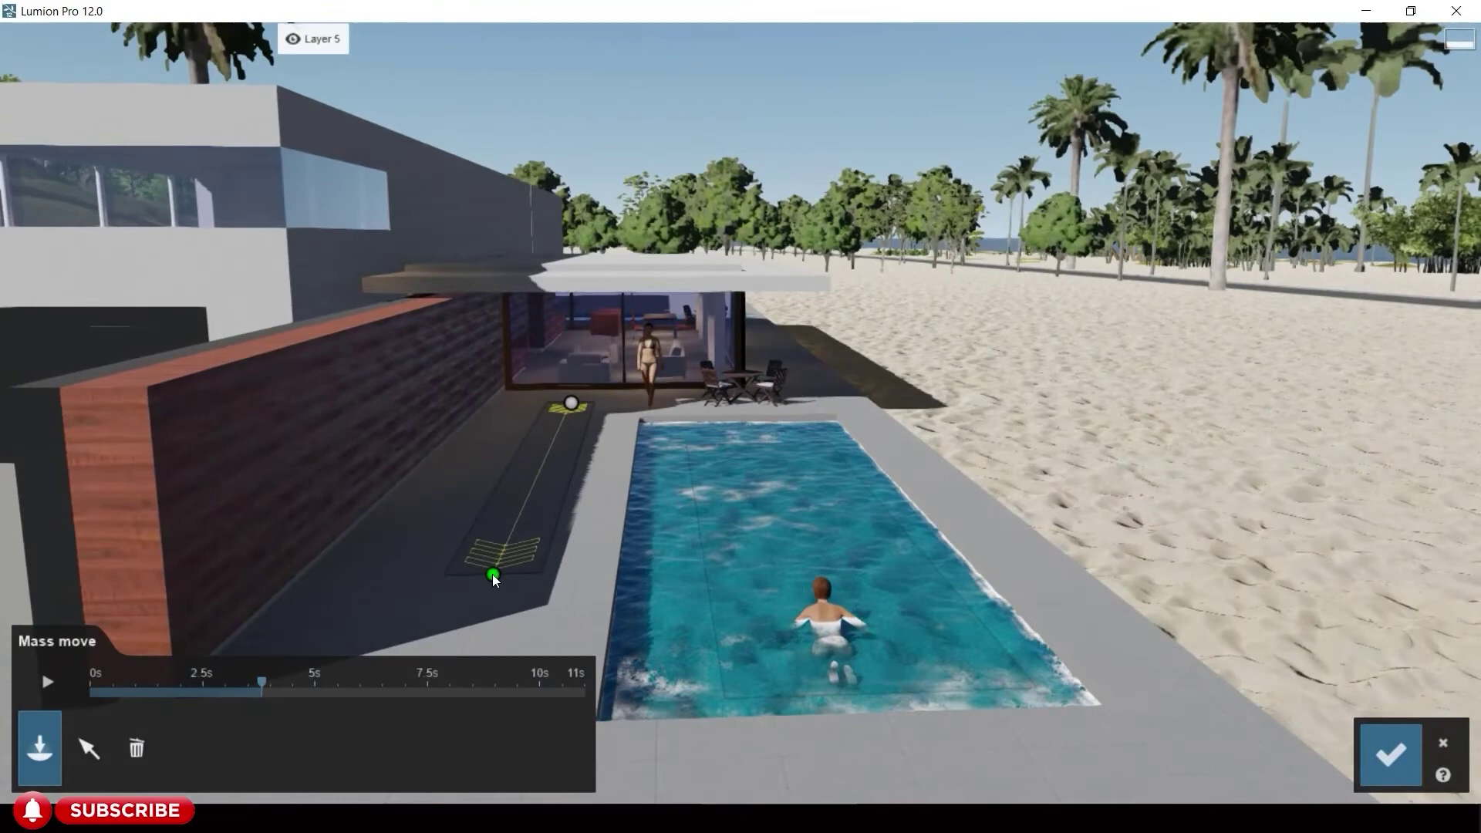
{"action": "left_click", "coordinate": [89, 749]}
{"action": "left_click", "coordinate": [1391, 753]}
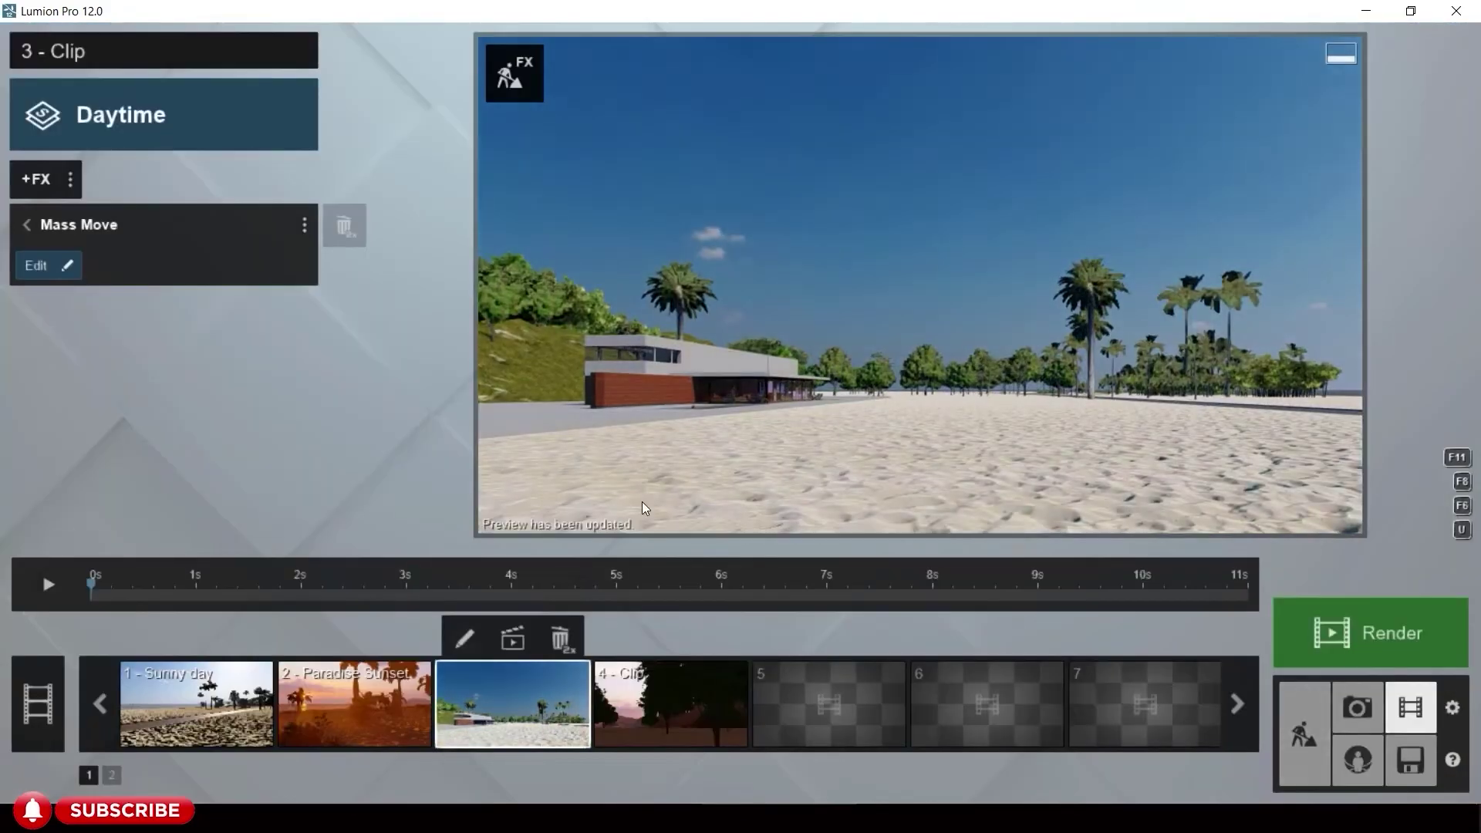
- Move the walking woman from the poolside onto the house end of the terrace path and play the Mass Move animation
{"action": "left_click", "coordinate": [1304, 734]}
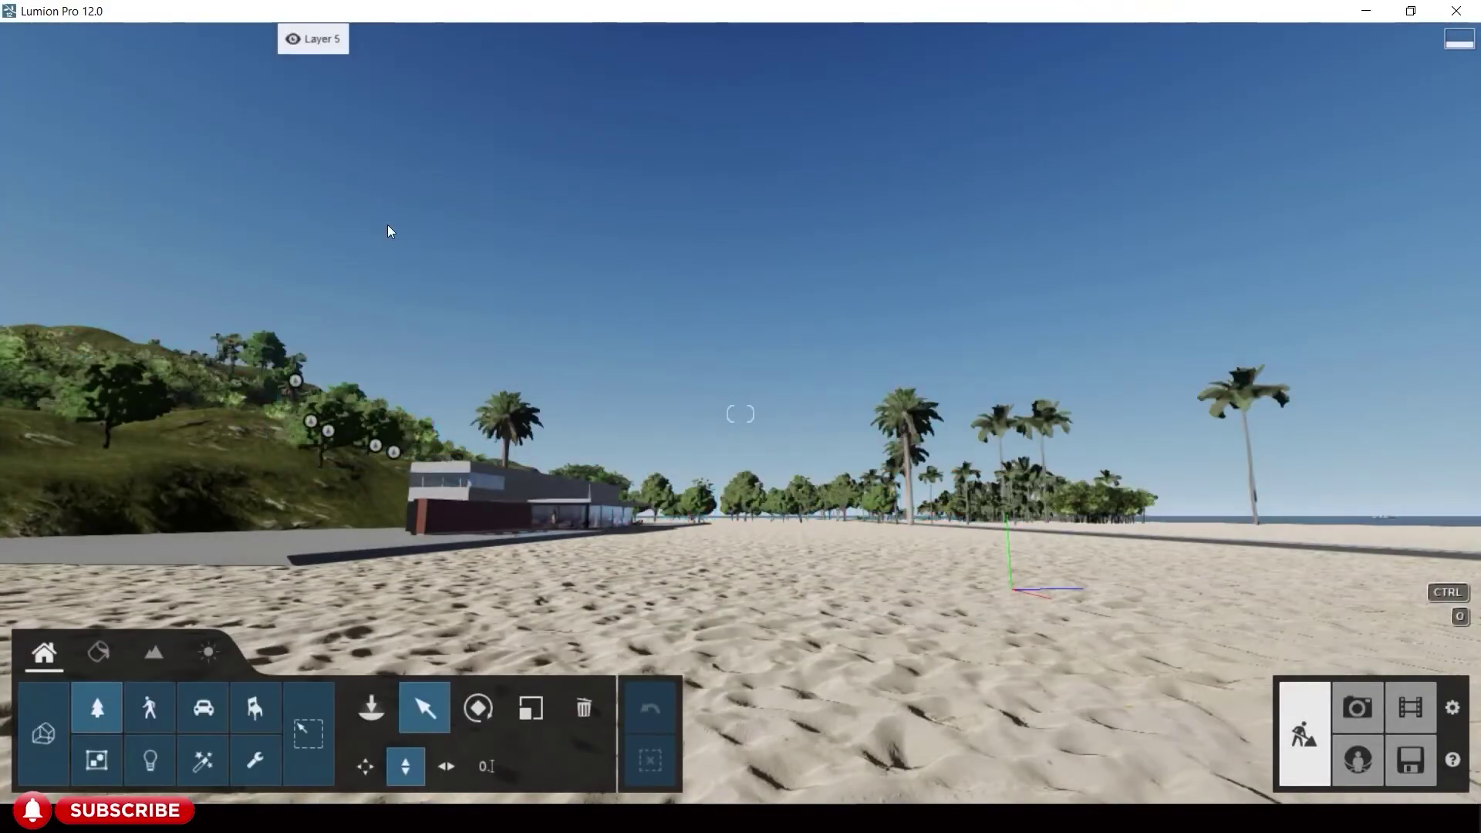
{"action": "right_click_drag", "start_coordinate": [390, 231], "coordinate": [399, 280]}
{"action": "left_click", "coordinate": [411, 246]}
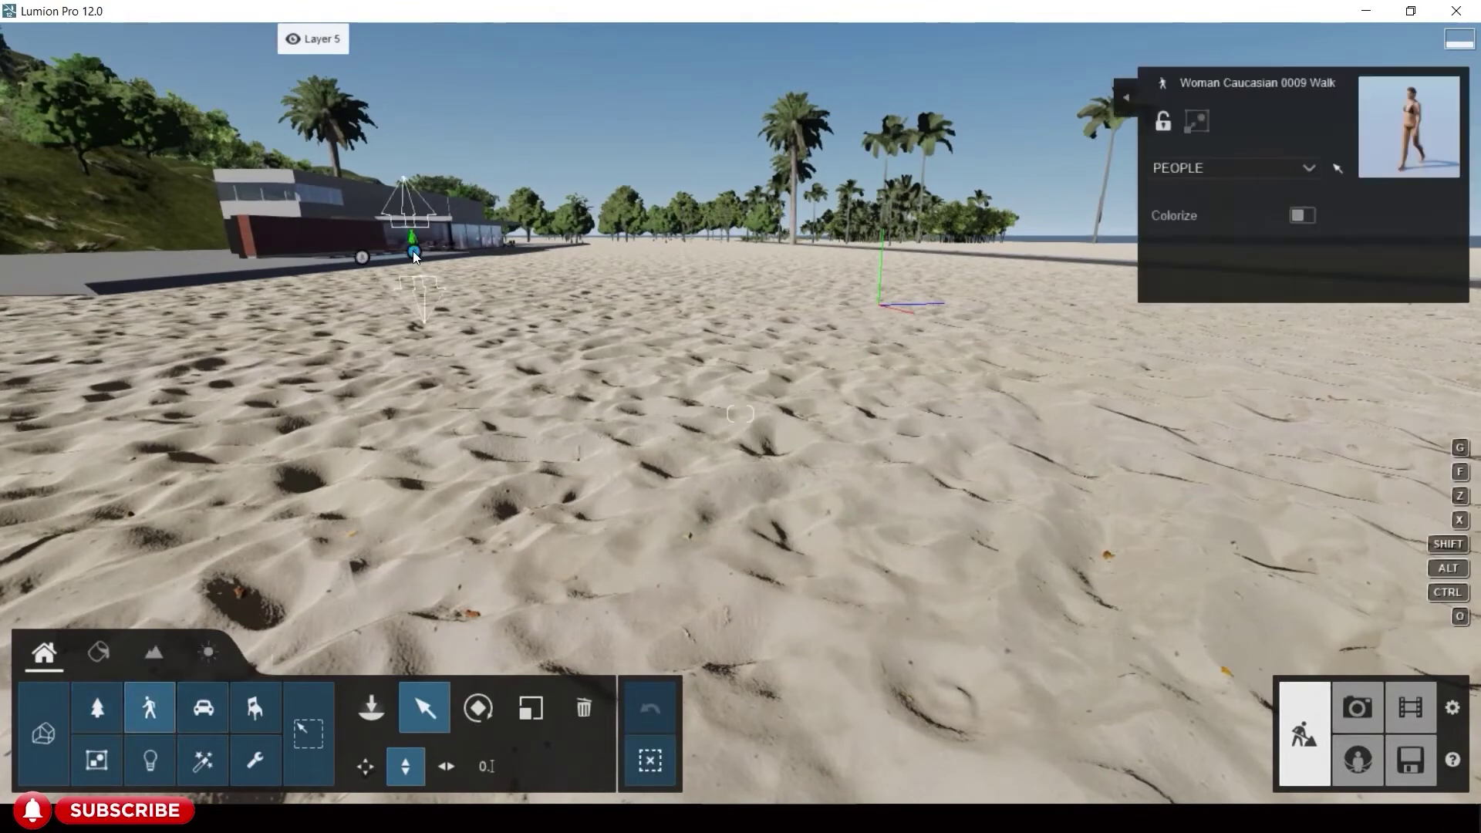
{"action": "right_click", "coordinate": [411, 246]}
{"action": "right_click", "coordinate": [411, 245]}
{"action": "scroll", "coordinate": [714, 469], "scroll_direction": "down", "scroll_amount": 4}
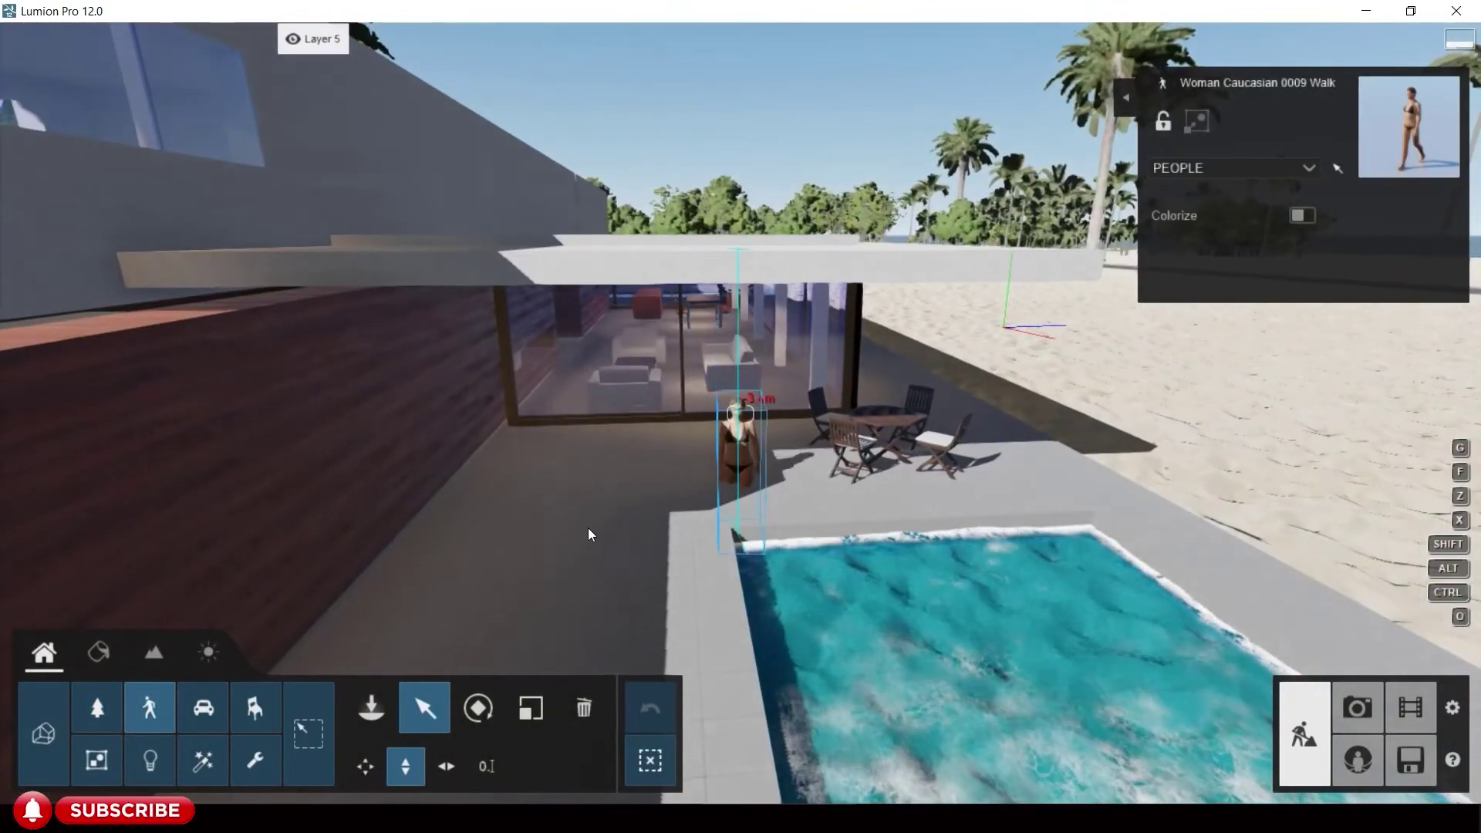
{"action": "left_click", "coordinate": [382, 764]}
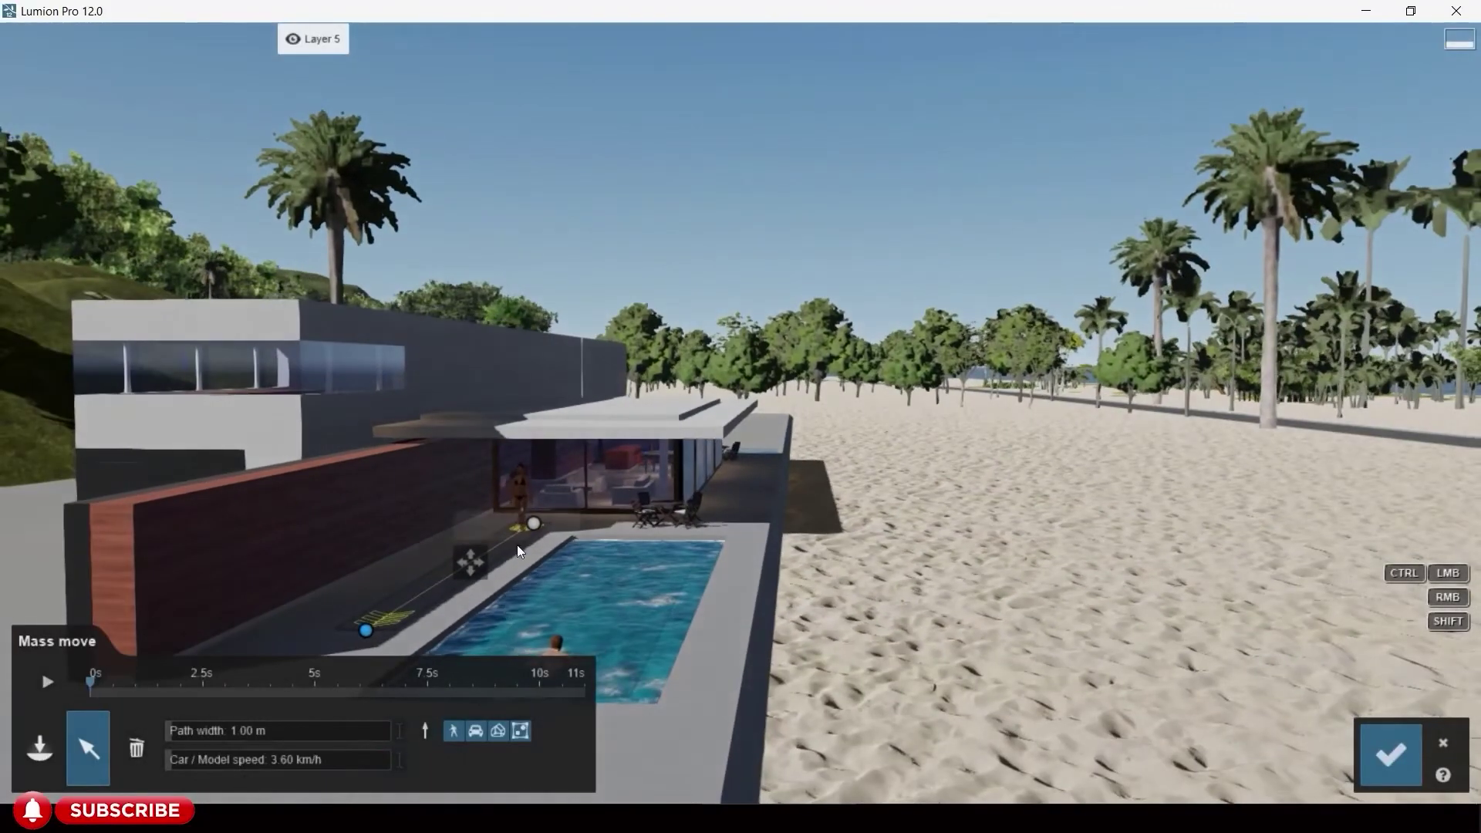
{"action": "left_click", "coordinate": [45, 680]}
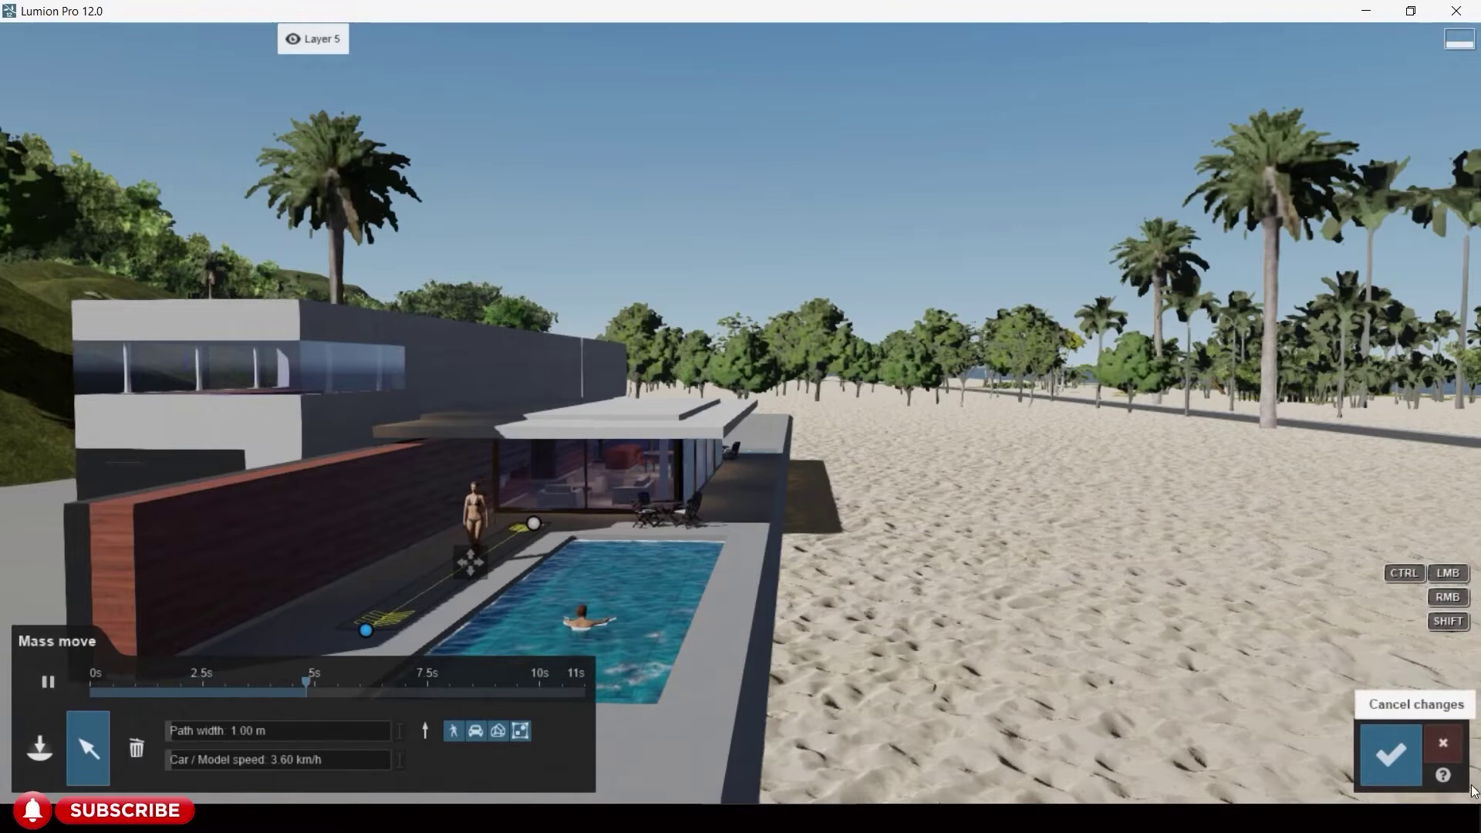
{"action": "left_click", "coordinate": [1391, 754]}
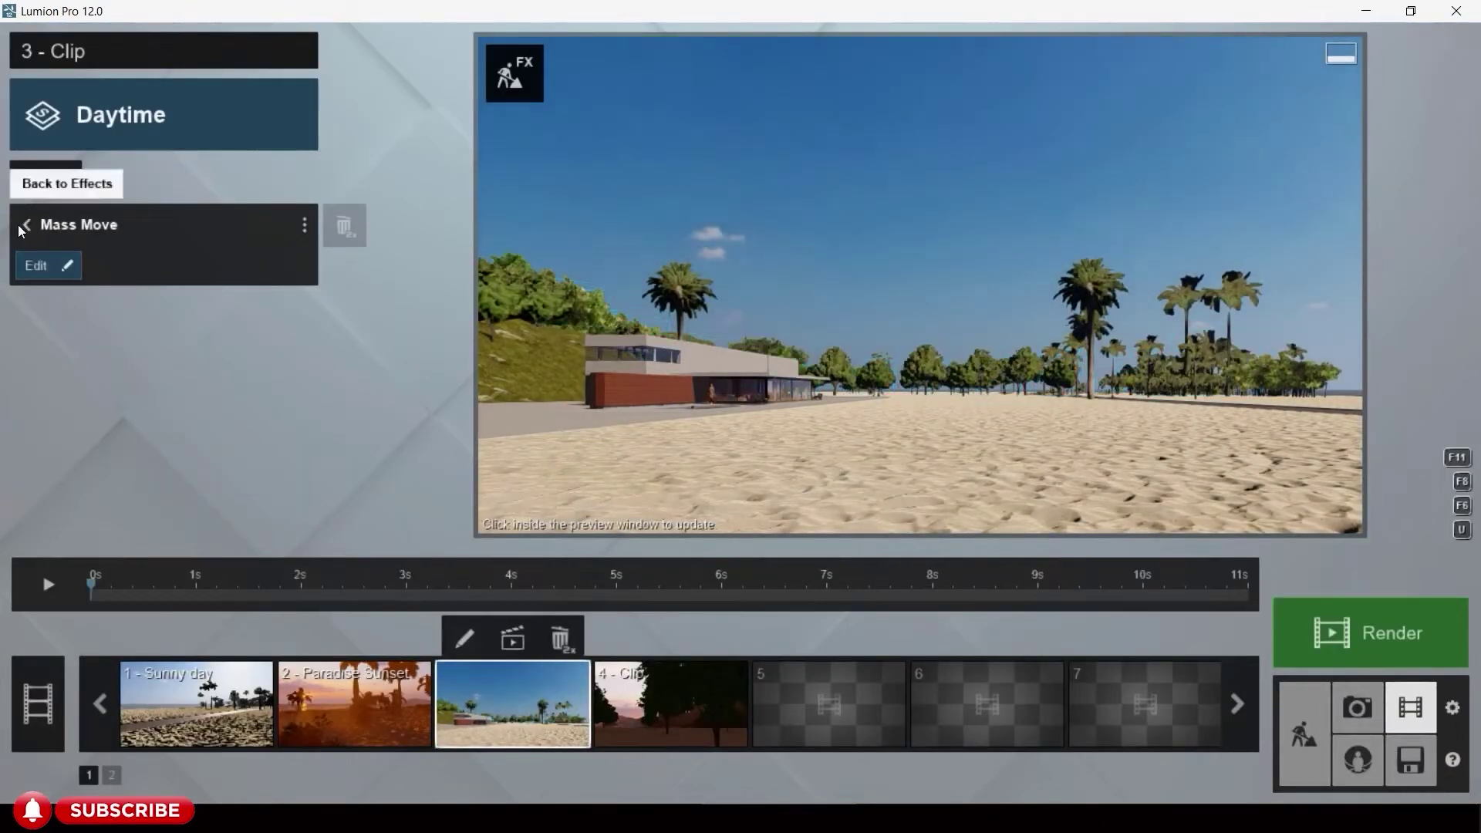
- Reopen the slot 3 clip and play its camera path from the start
{"action": "left_click", "coordinate": [26, 224]}
{"action": "left_click", "coordinate": [450, 643]}
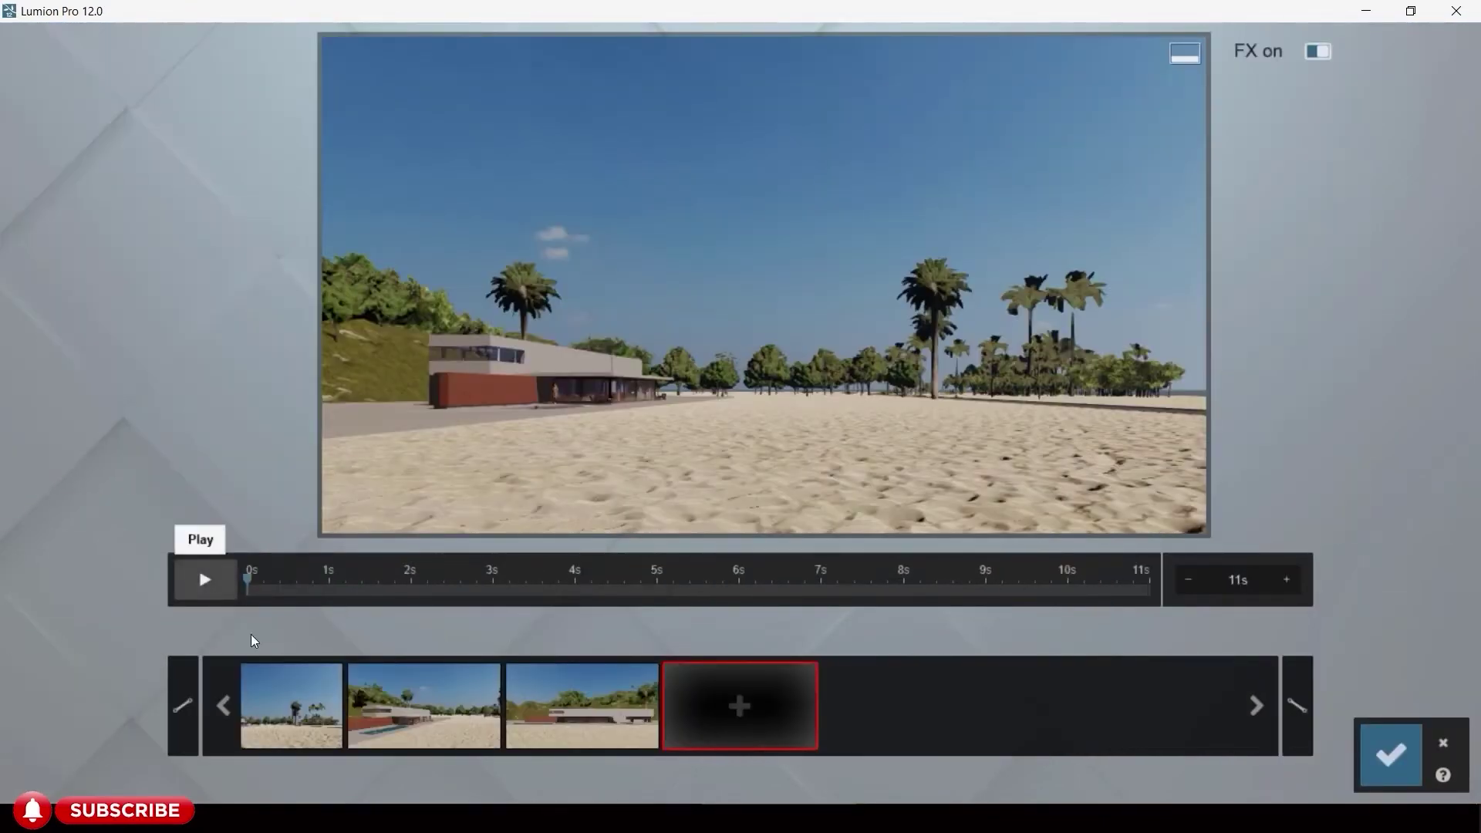
{"action": "left_click", "coordinate": [204, 579]}
{"action": "mouse_move", "coordinate": [987, 317]}
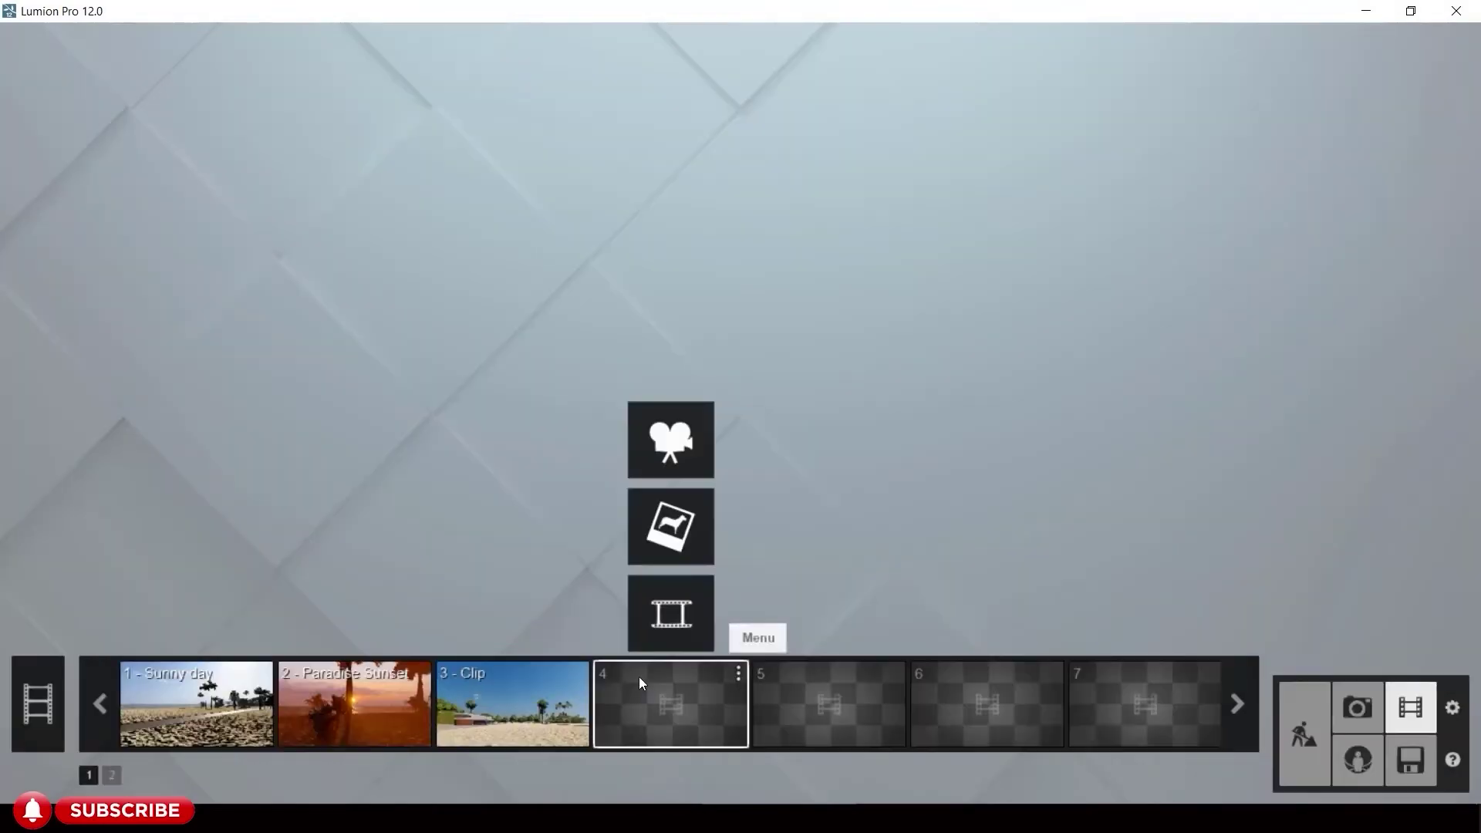
- Copy the Real Skies effect settings from the Dawn-styled photo in slot 6
{"action": "left_click", "coordinate": [355, 704]}
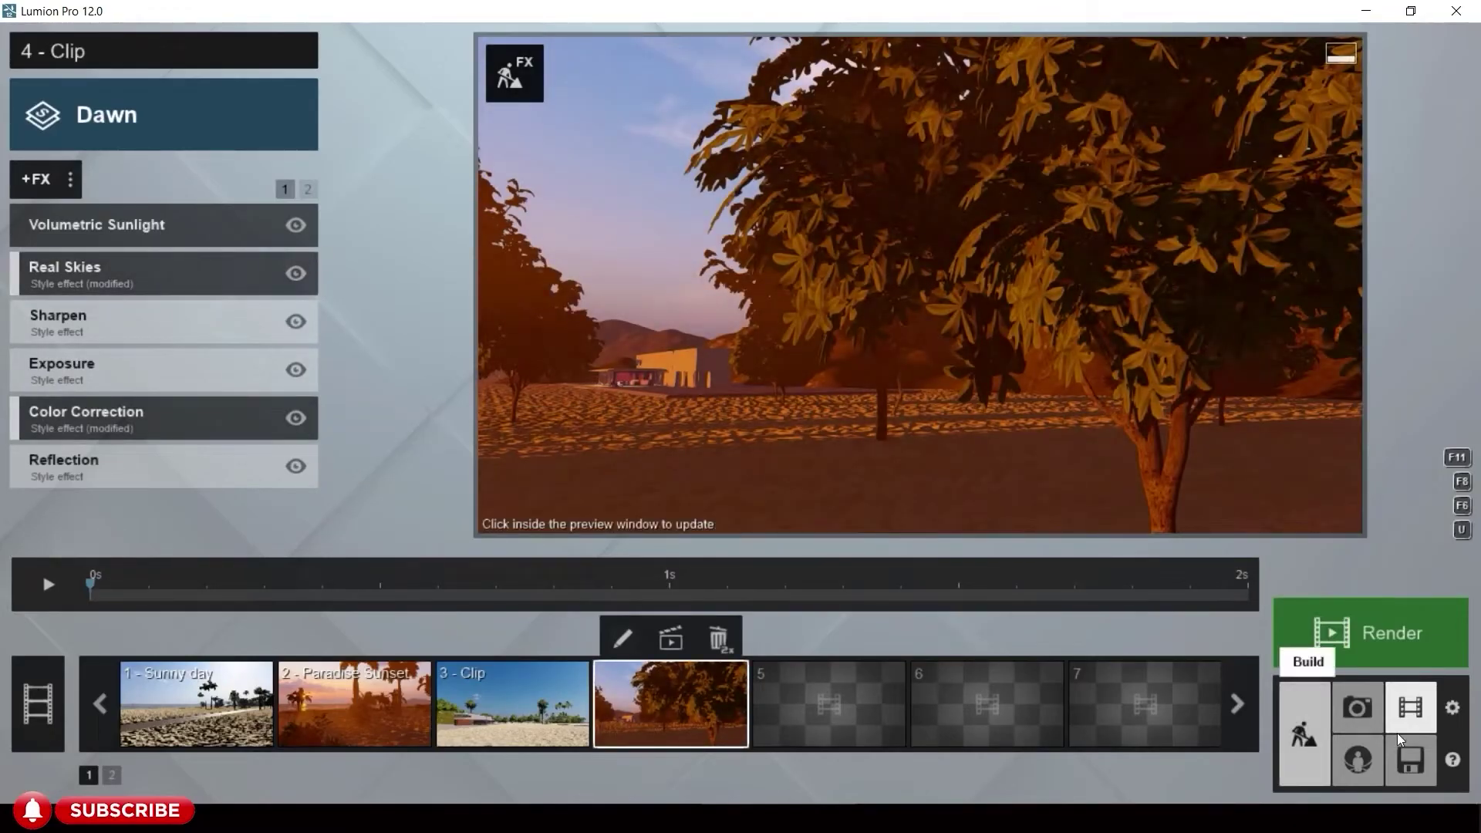
{"action": "left_click", "coordinate": [1358, 706]}
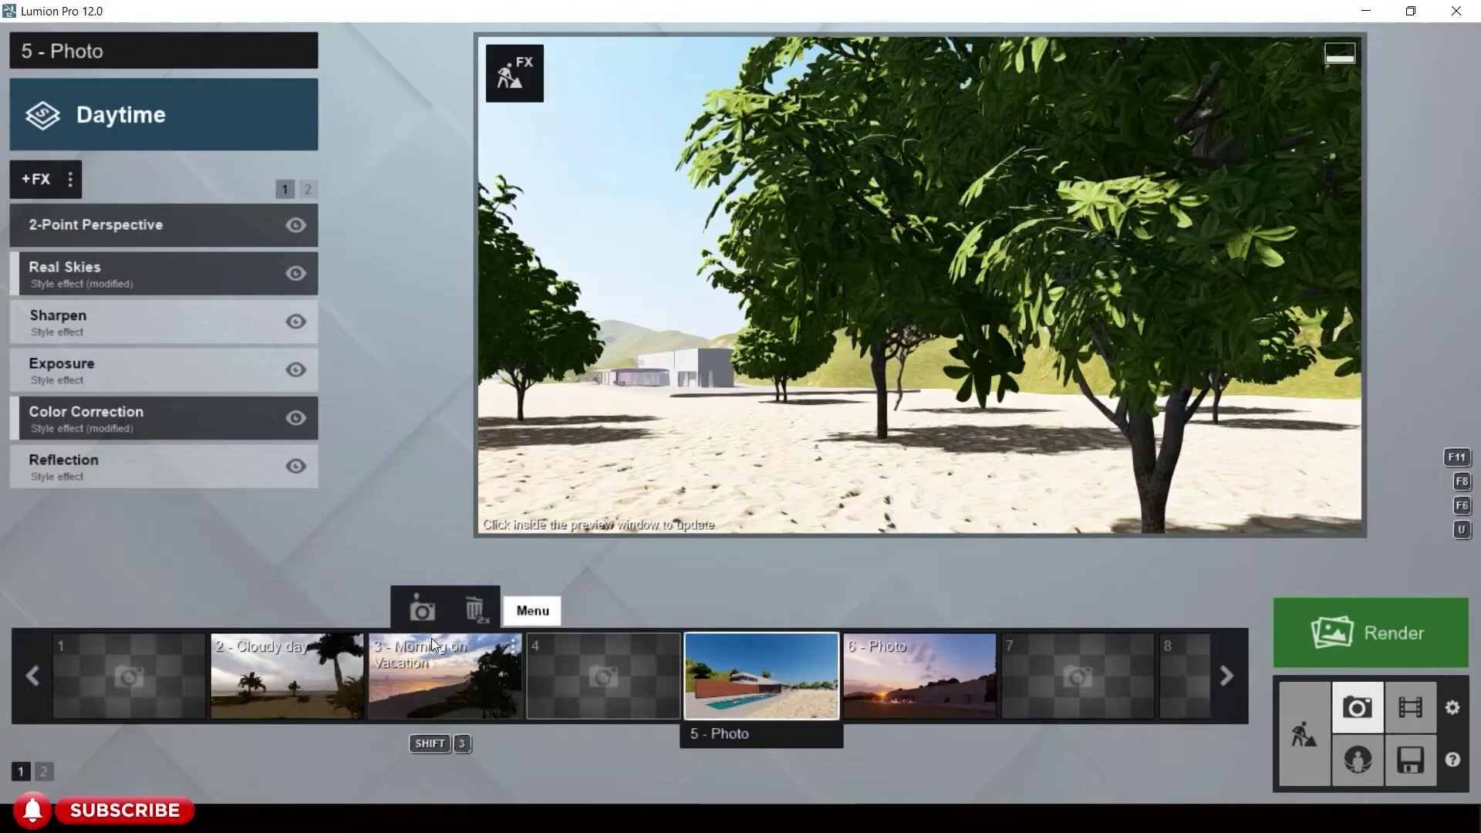
{"action": "left_click", "coordinate": [919, 676]}
{"action": "left_click", "coordinate": [75, 184]}
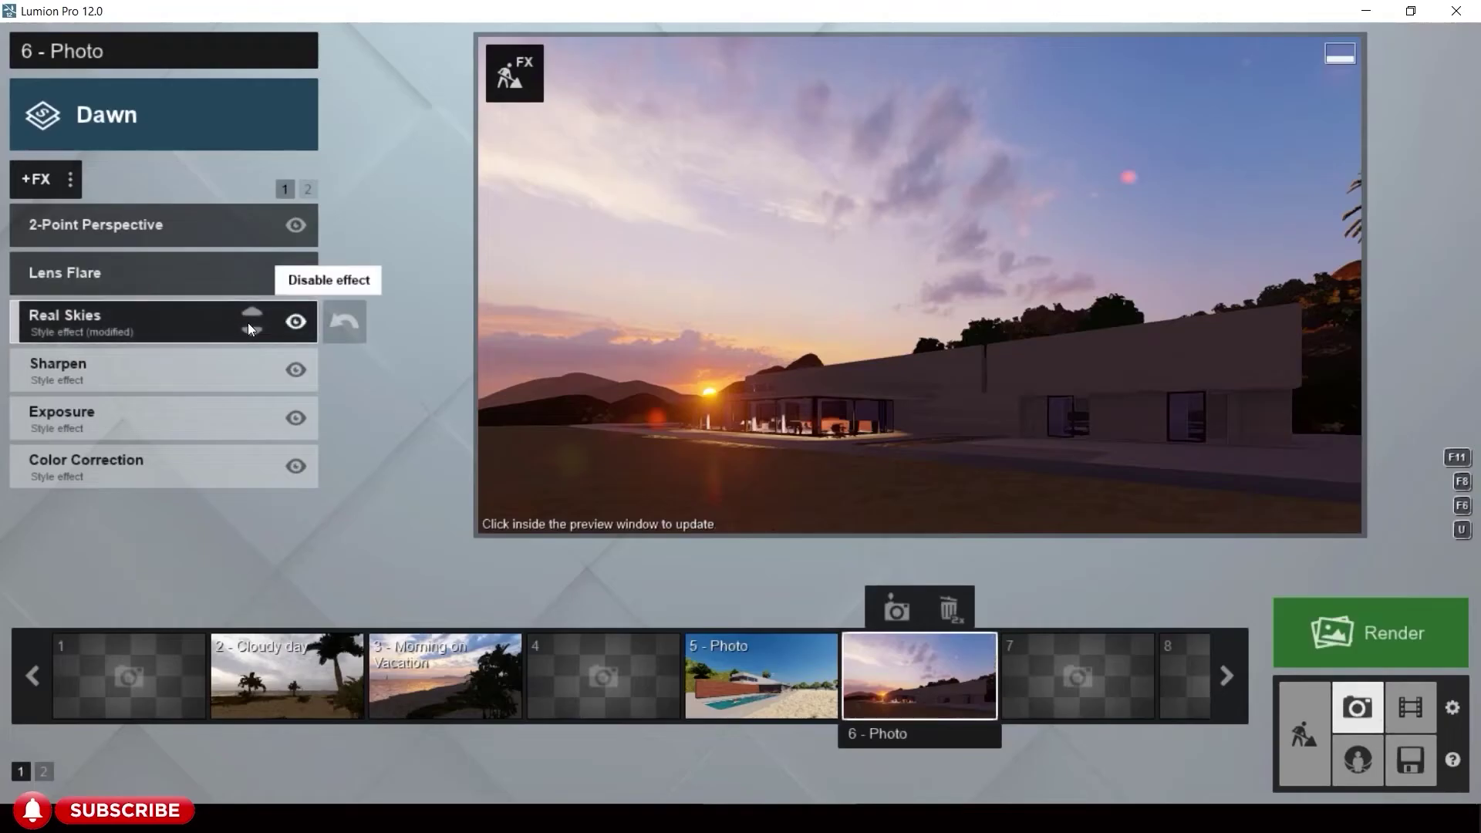
{"action": "left_click", "coordinate": [247, 322]}
{"action": "left_click", "coordinate": [304, 225]}
{"action": "left_click", "coordinate": [330, 226]}
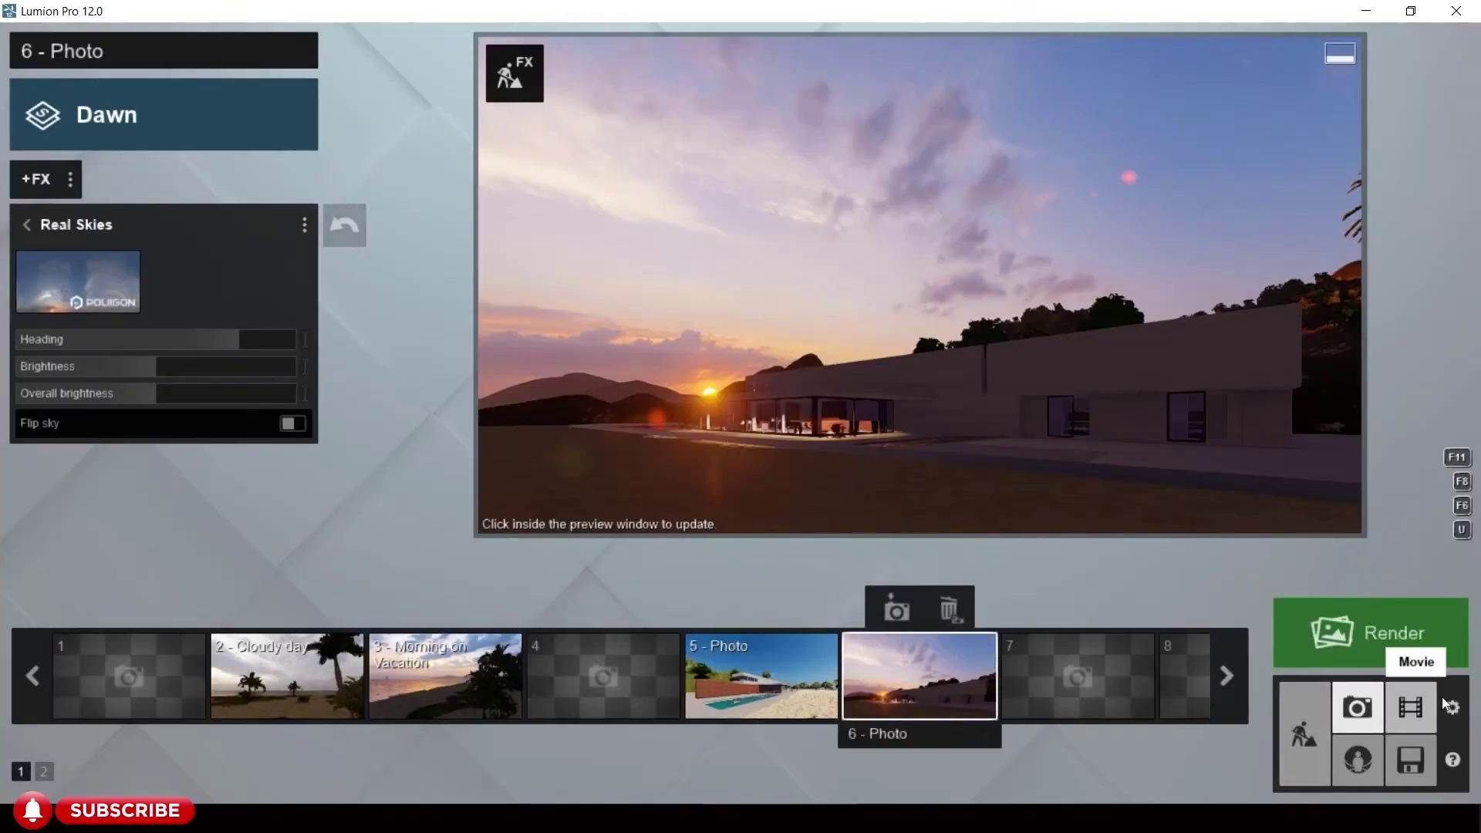
- Paste the copied Real Skies settings into the slot 4 Dawn clip and update its preview
{"action": "left_click", "coordinate": [1437, 705]}
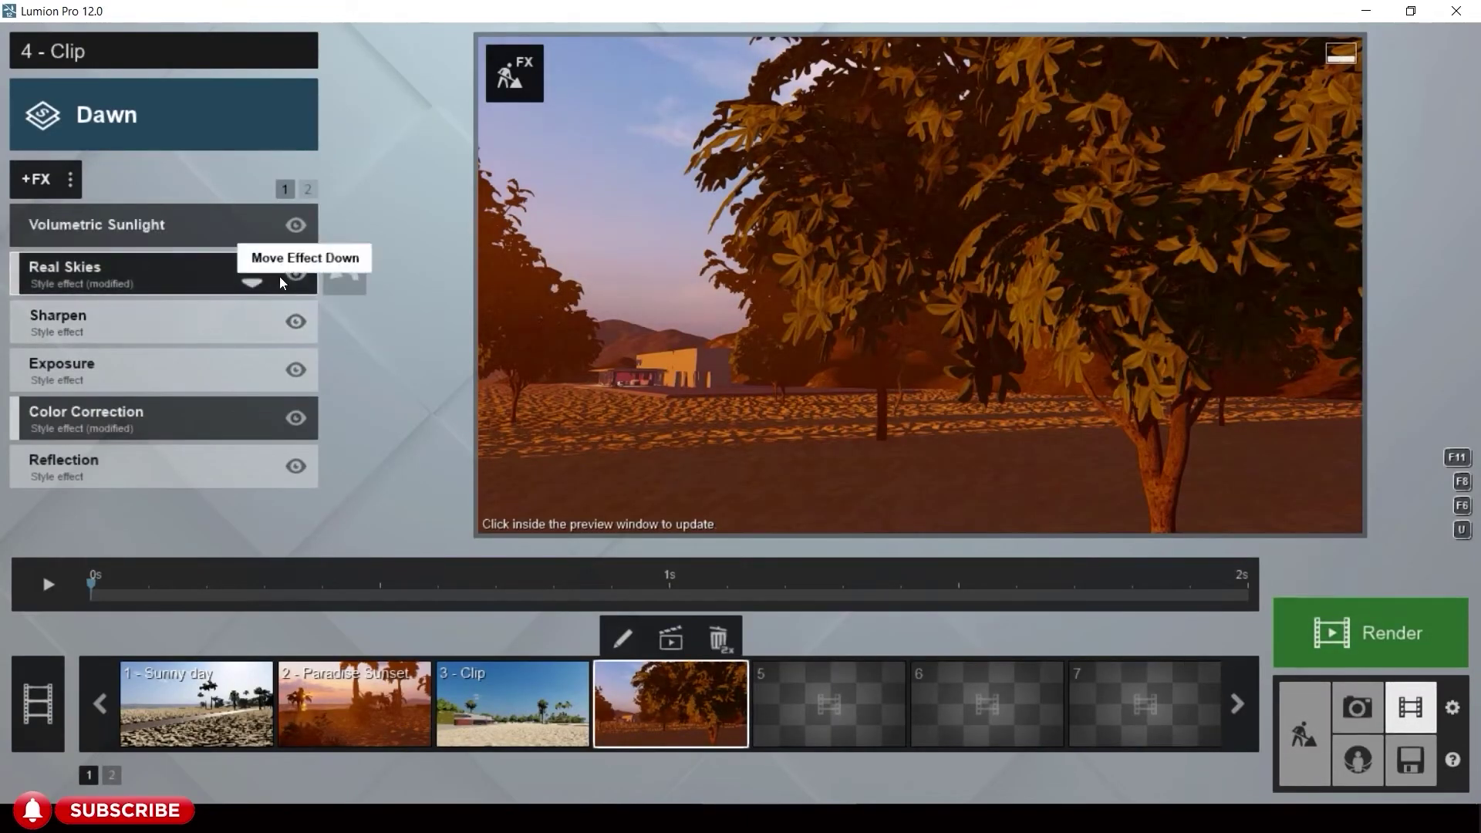
{"action": "left_click", "coordinate": [294, 280]}
{"action": "left_click", "coordinate": [365, 226]}
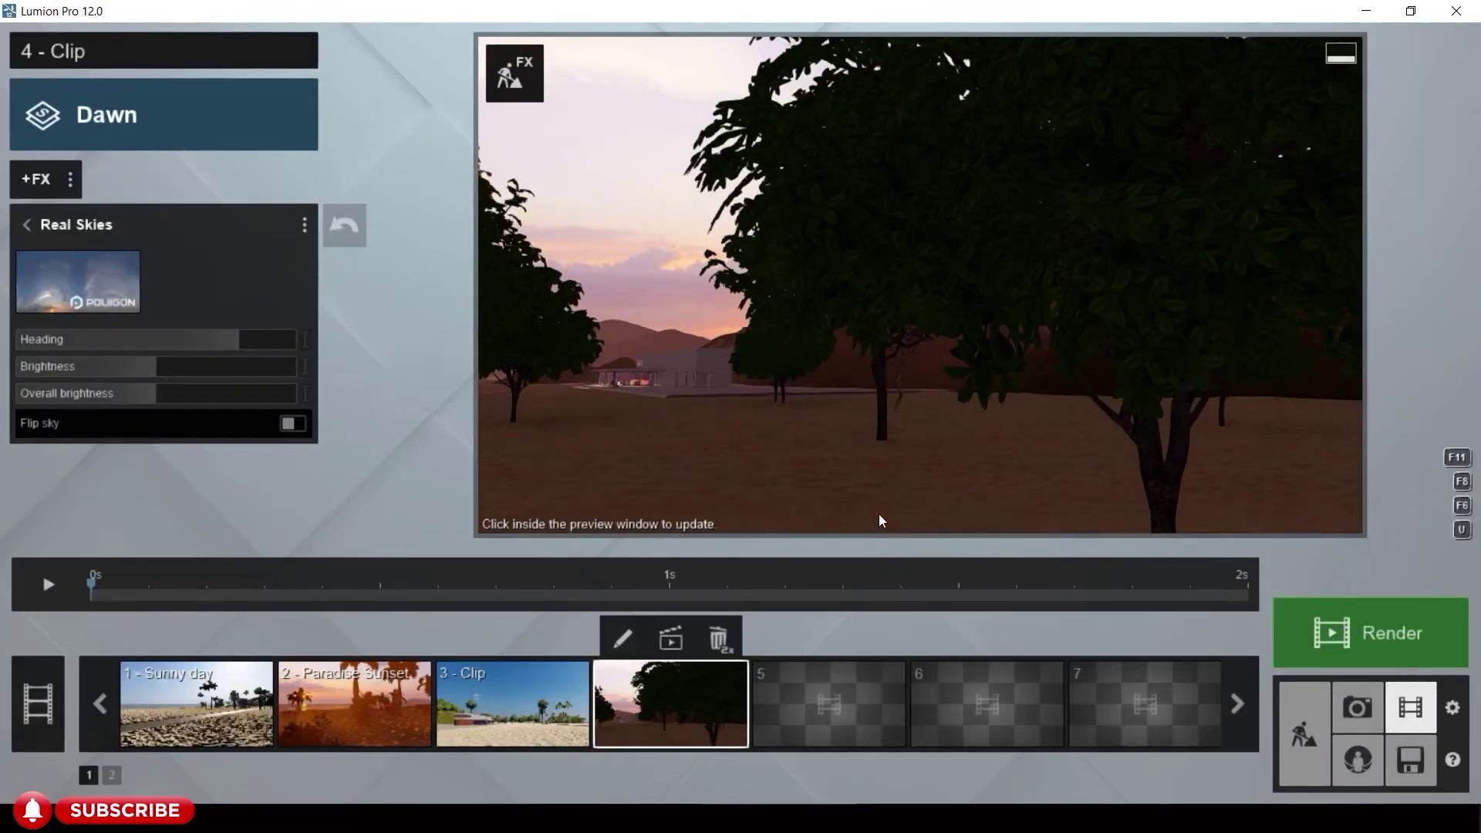
{"action": "left_click", "coordinate": [779, 499]}
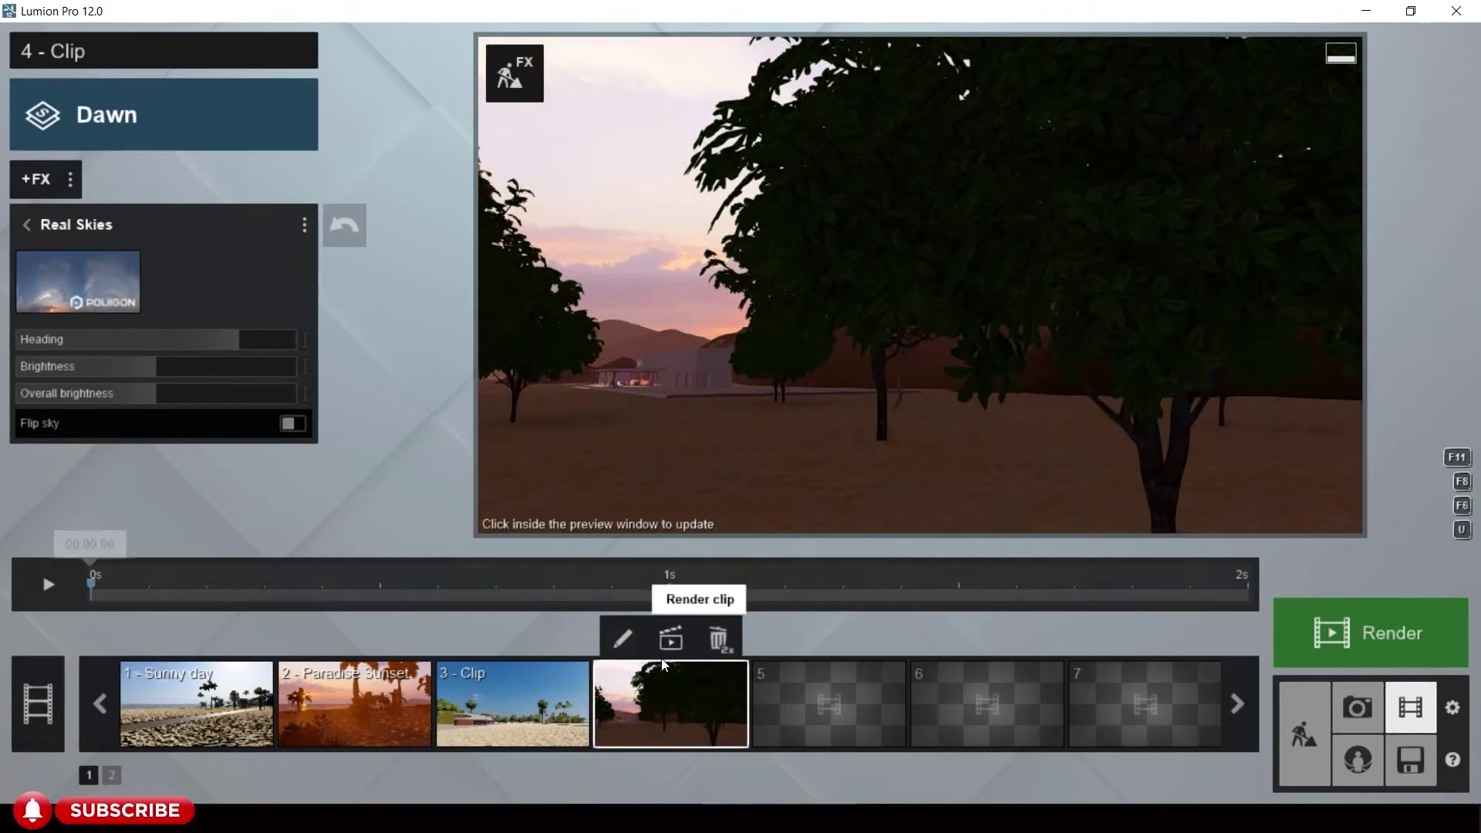
- Reframe the slot 4 clip's first camera view at 1.60 m eye level and update that keyframe
{"action": "left_click", "coordinate": [622, 639]}
{"action": "right_click_drag", "start_coordinate": [641, 324], "coordinate": [587, 297]}
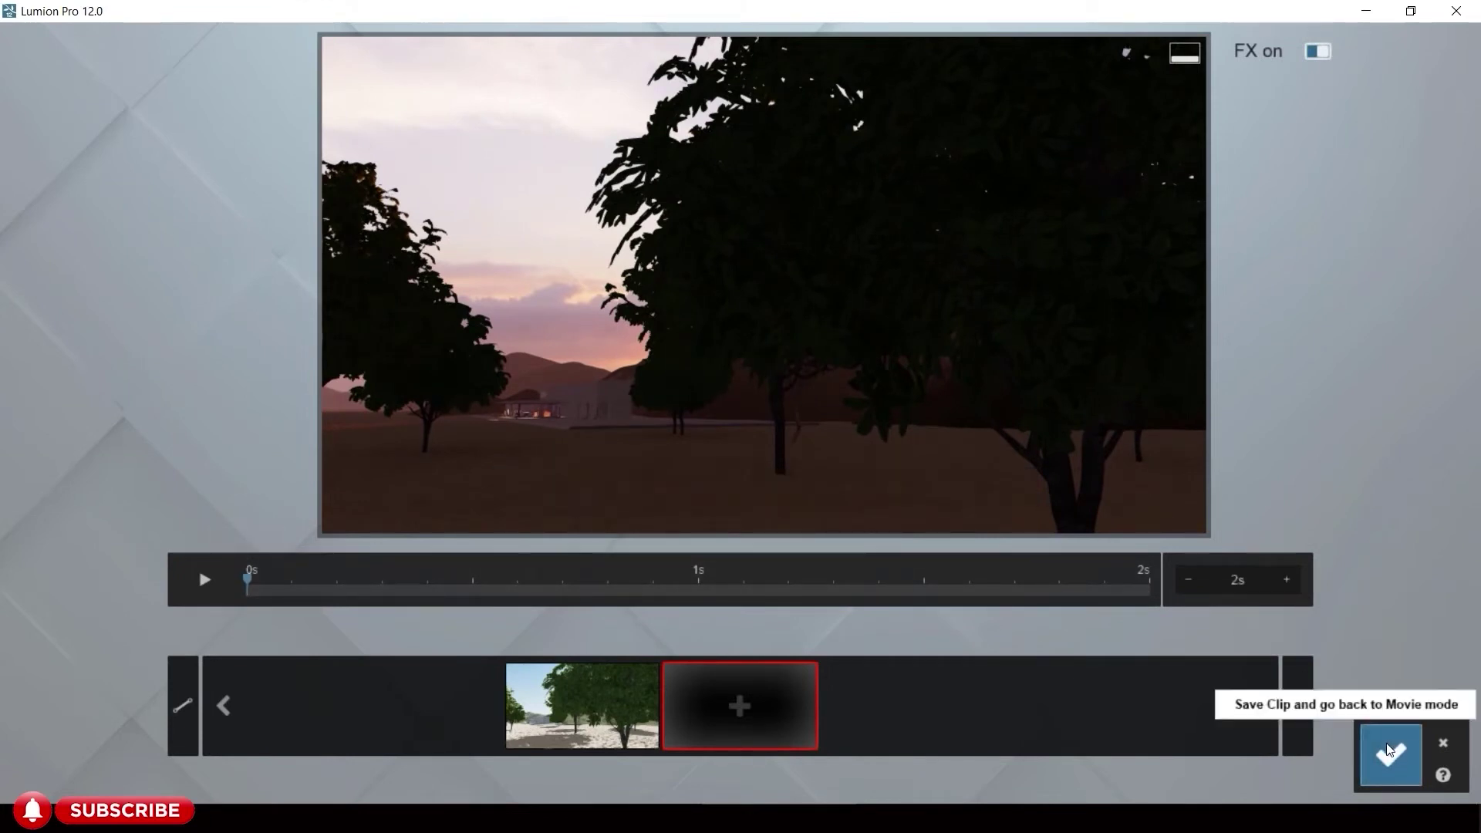
{"action": "left_click", "coordinate": [601, 707]}
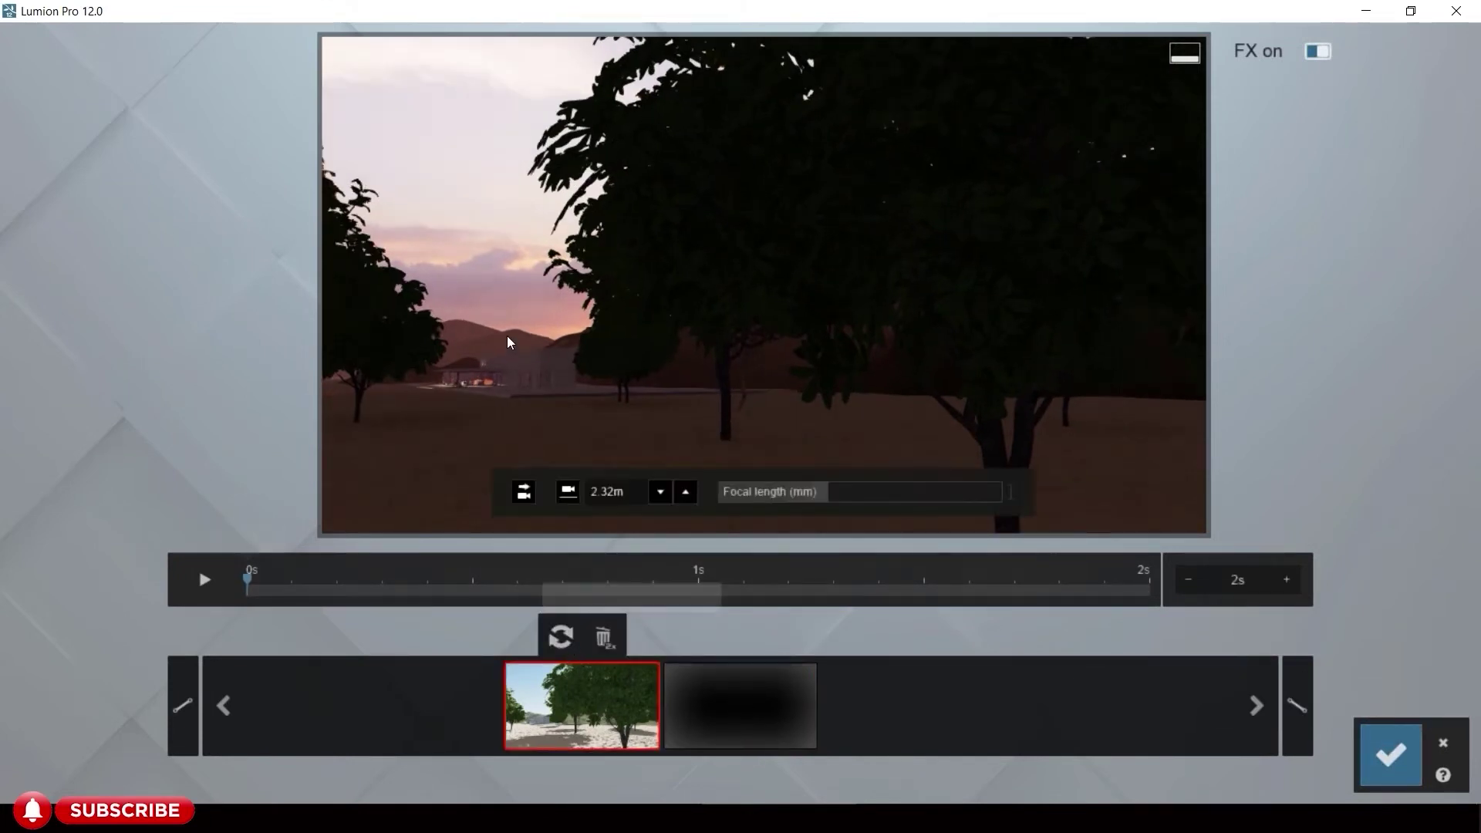
{"action": "right_click_drag", "start_coordinate": [509, 341], "coordinate": [488, 316]}
{"action": "left_click", "coordinate": [561, 635]}
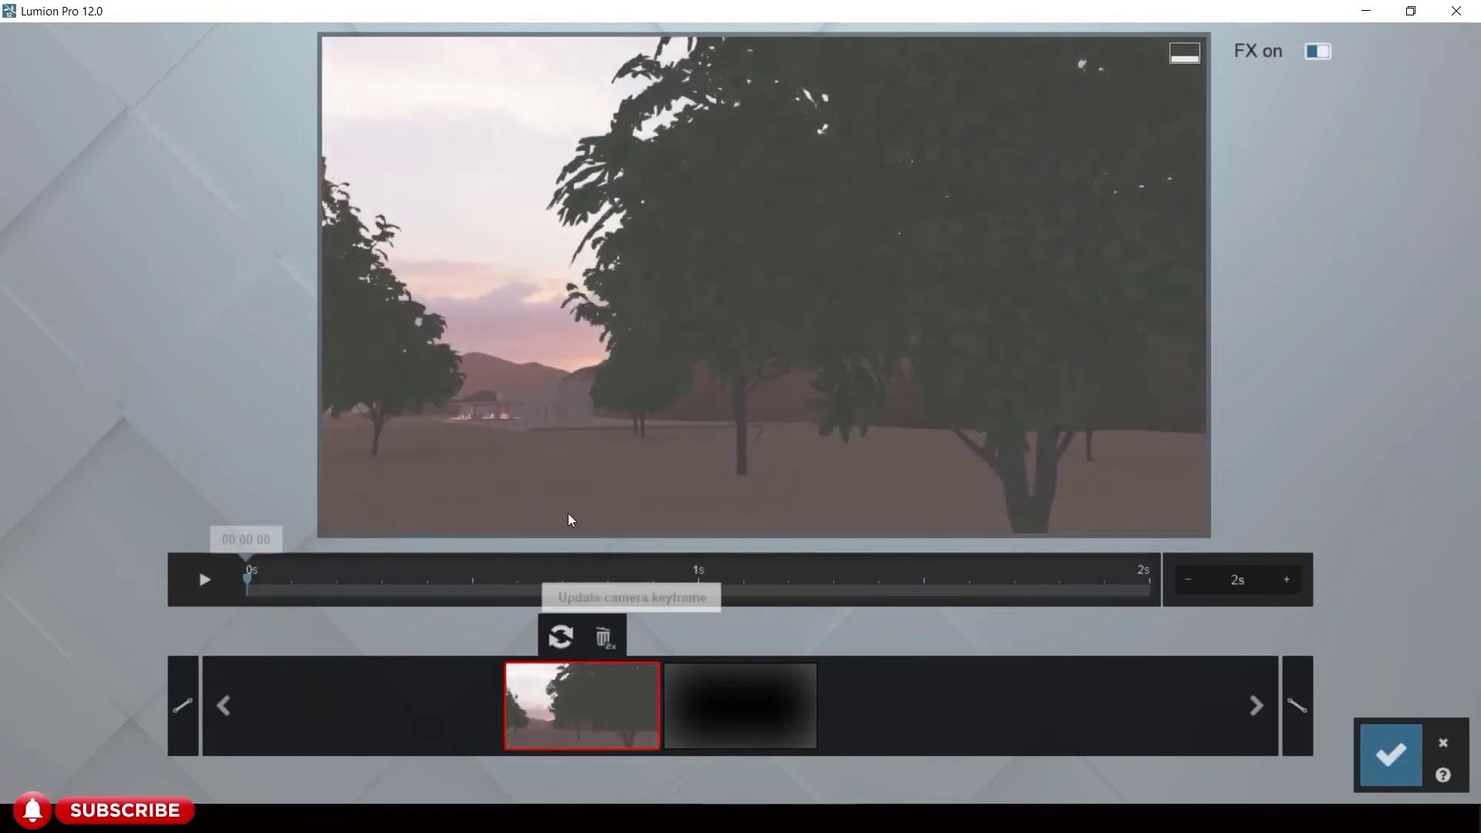
{"action": "left_click", "coordinate": [524, 491]}
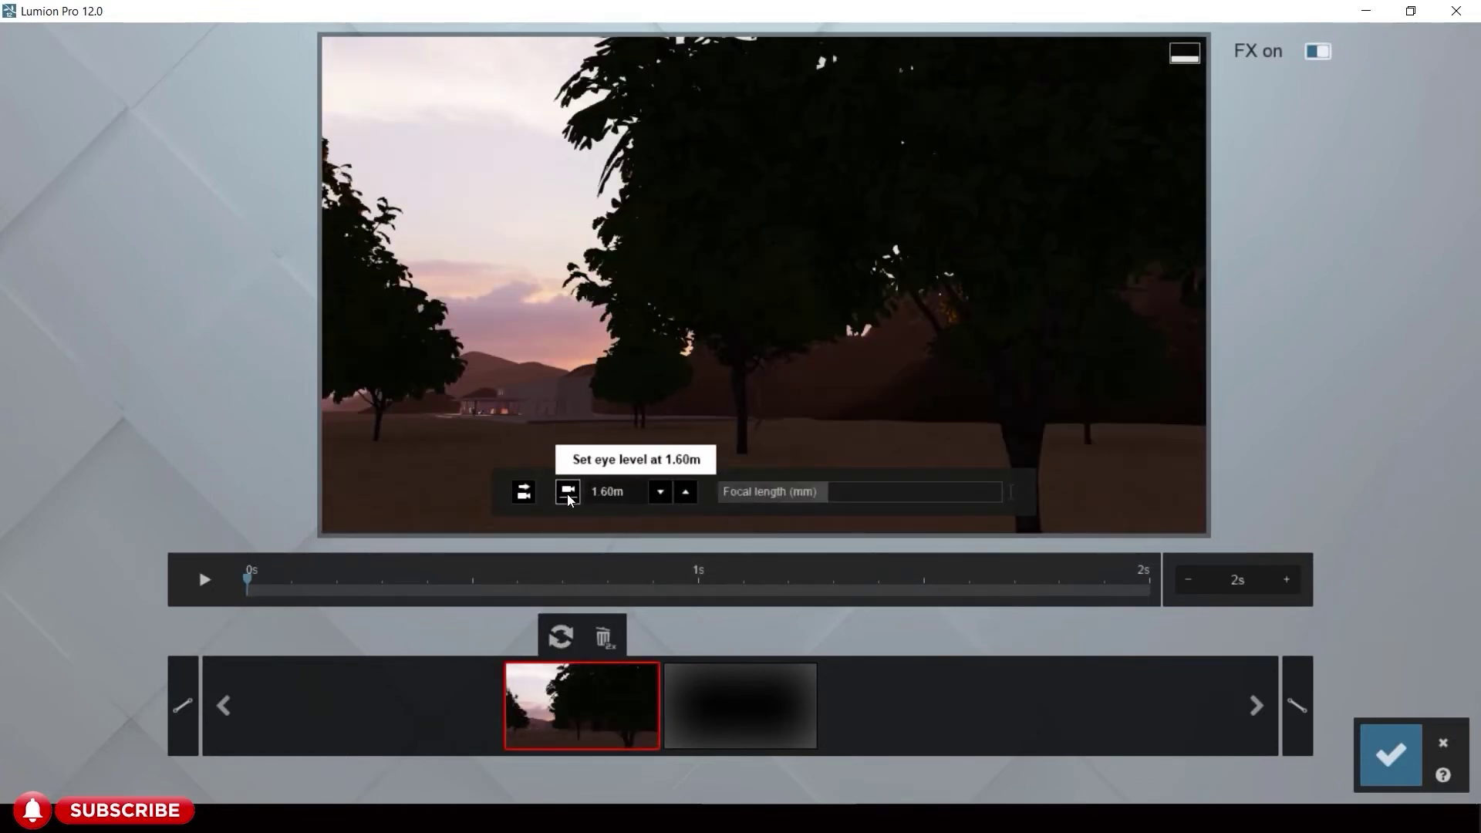
{"action": "left_click", "coordinate": [561, 635]}
- Fly the slot 4 clip's camera forward between the dark trees until the house is in clear view
{"action": "mouse_move", "coordinate": [471, 370]}
{"action": "right_mouse_down"}
{"action": "mouse_move", "coordinate": [486, 347]}
{"action": "mouse_move", "coordinate": [487, 383]}
{"action": "right_mouse_up"}
{"action": "key", "text": "w"}
{"action": "key", "text": "w"}
{"action": "key", "text": "q"}
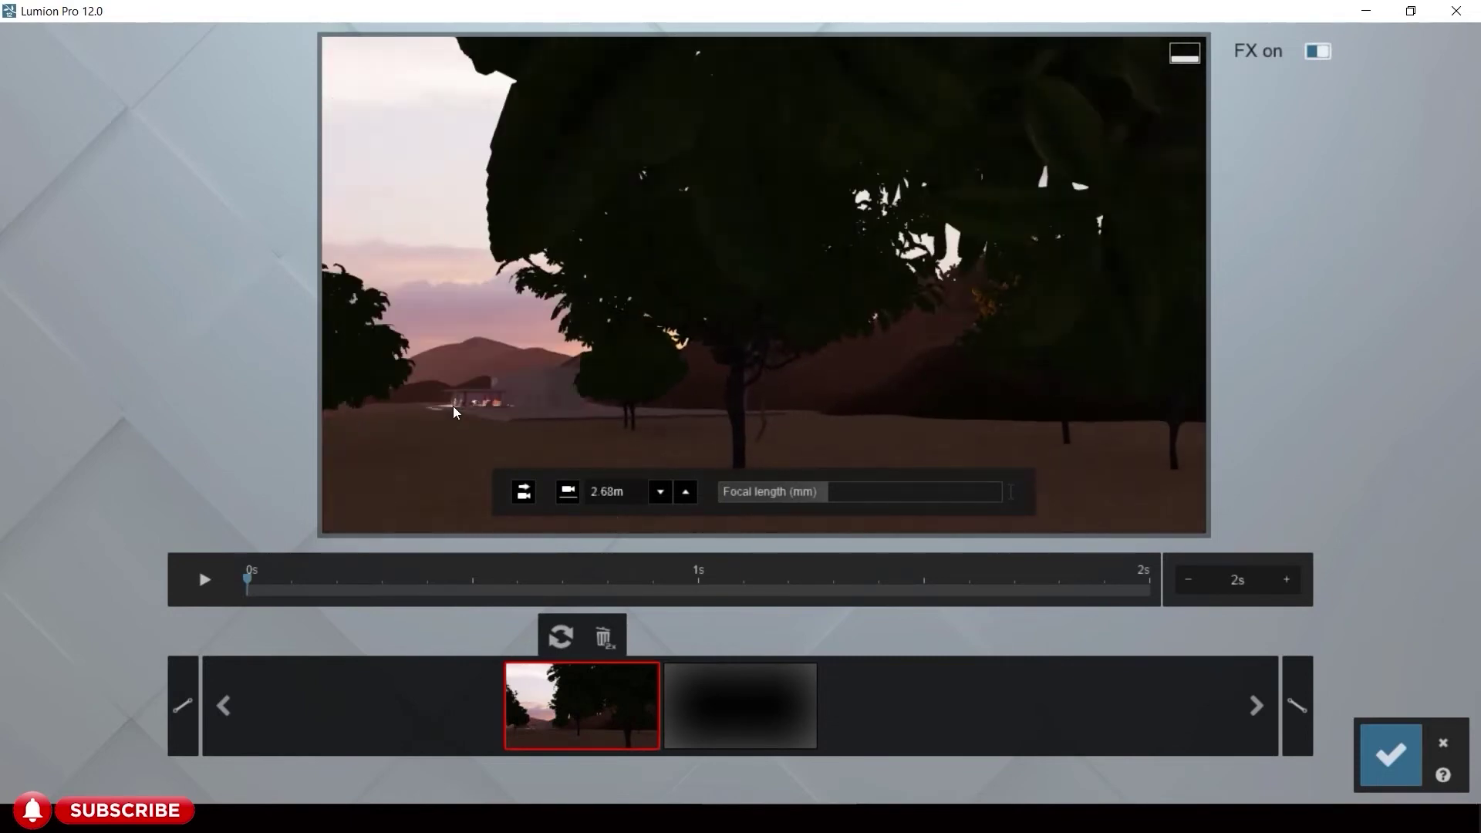
{"action": "key", "text": "a"}
{"action": "key", "text": "e"}
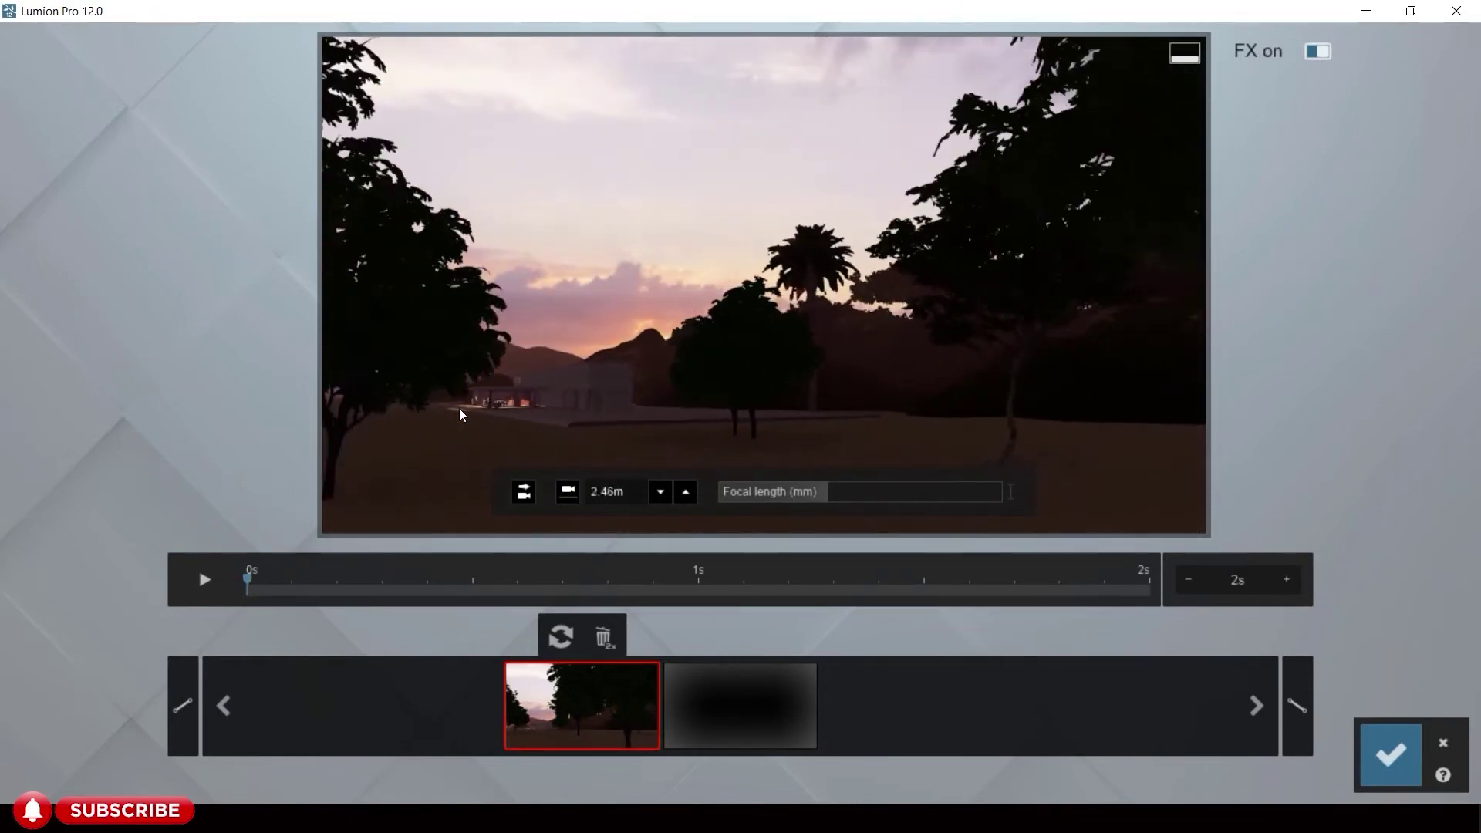
{"action": "key", "text": "q"}
{"action": "key", "text": "w"}
{"action": "key", "text": "e"}
{"action": "key", "text": "w"}
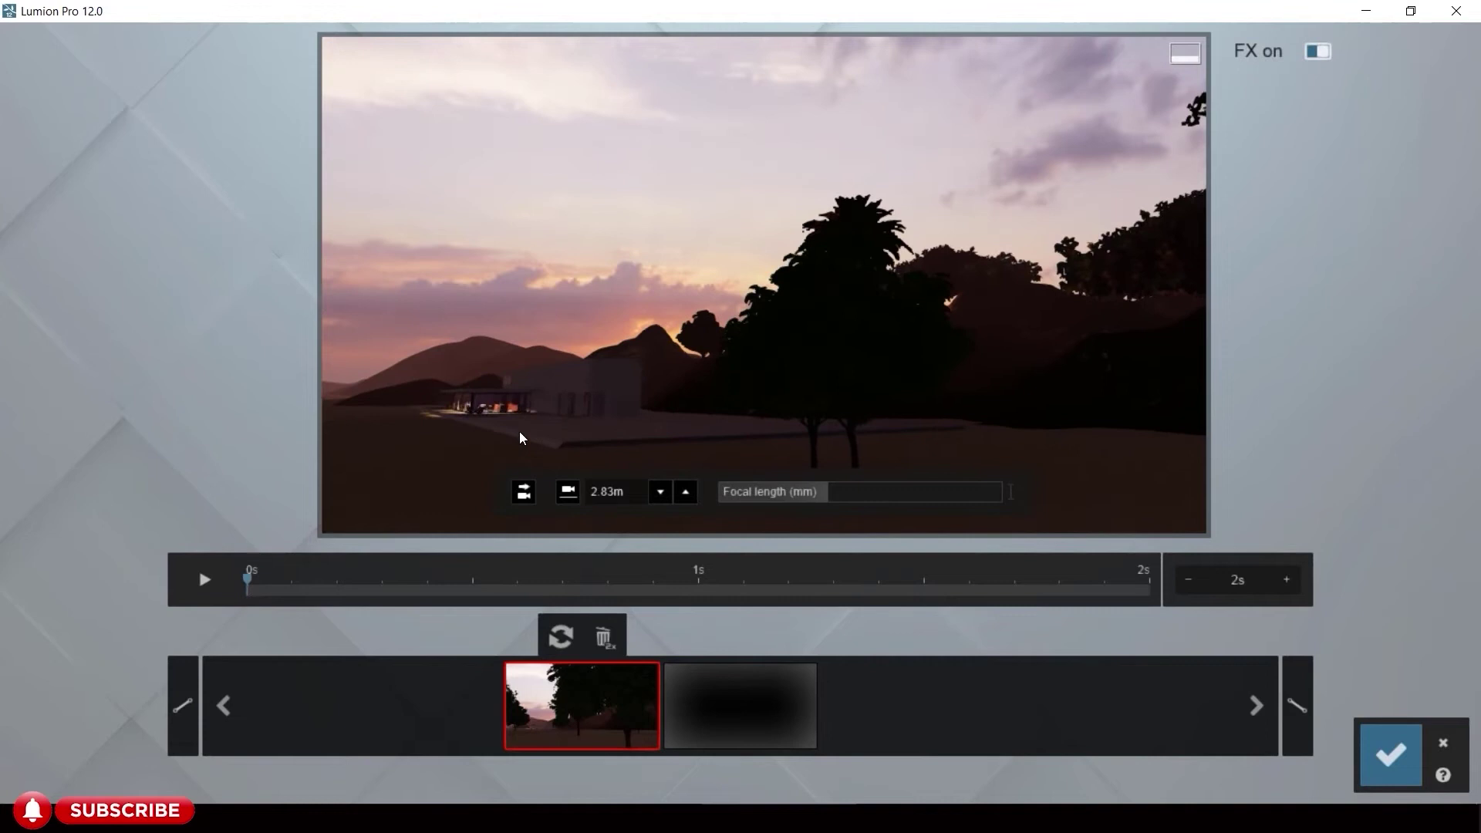
{"action": "key", "text": "q"}
- Approach the house's paved side with the lit terrace in frame, lower the eye level, and add a second camera keyframe
{"action": "right_click_drag", "start_coordinate": [520, 434], "coordinate": [492, 312]}
{"action": "key", "text": "w"}
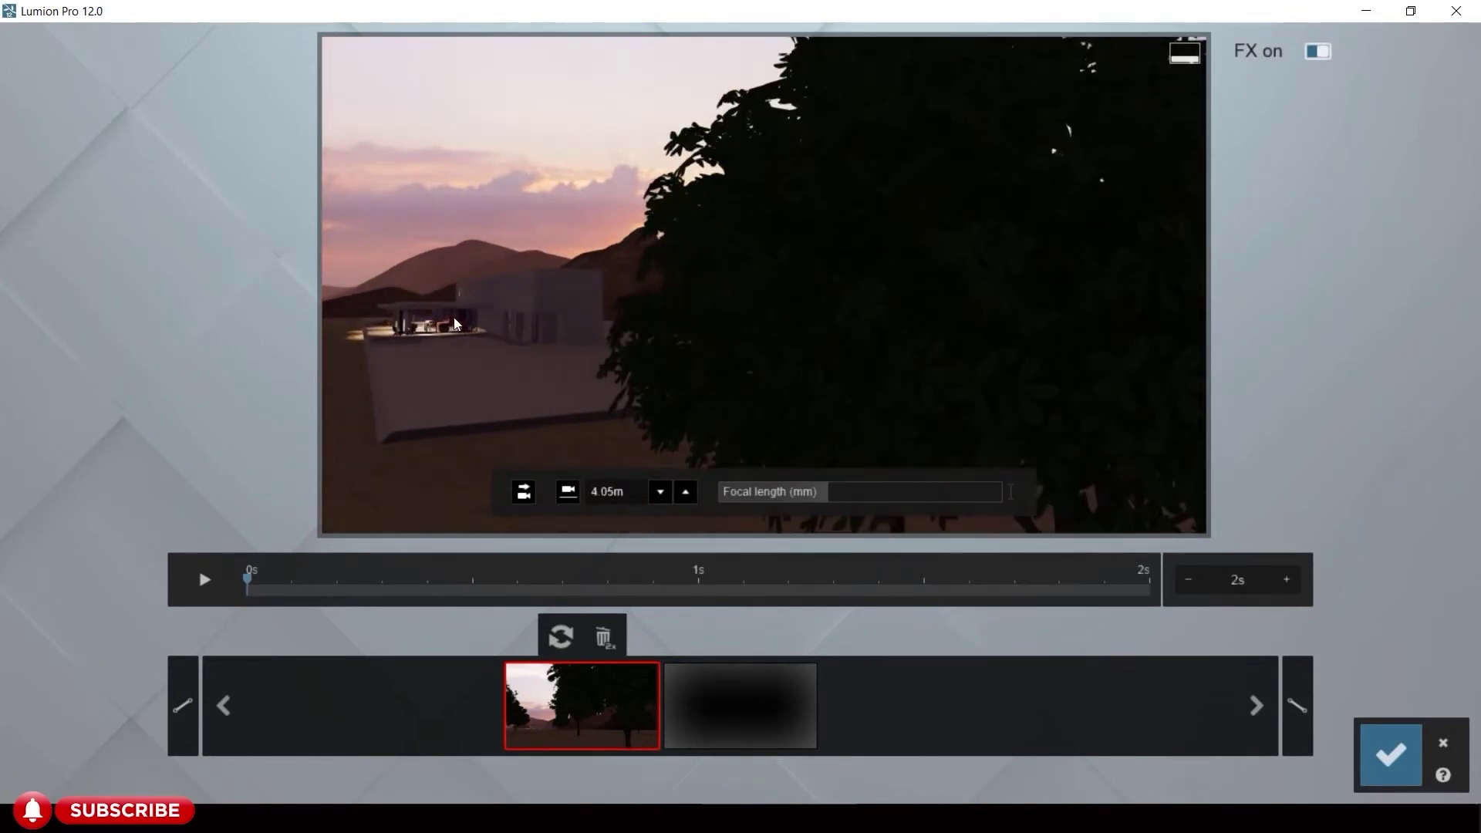
{"action": "key", "text": "w"}
{"action": "key", "text": "a"}
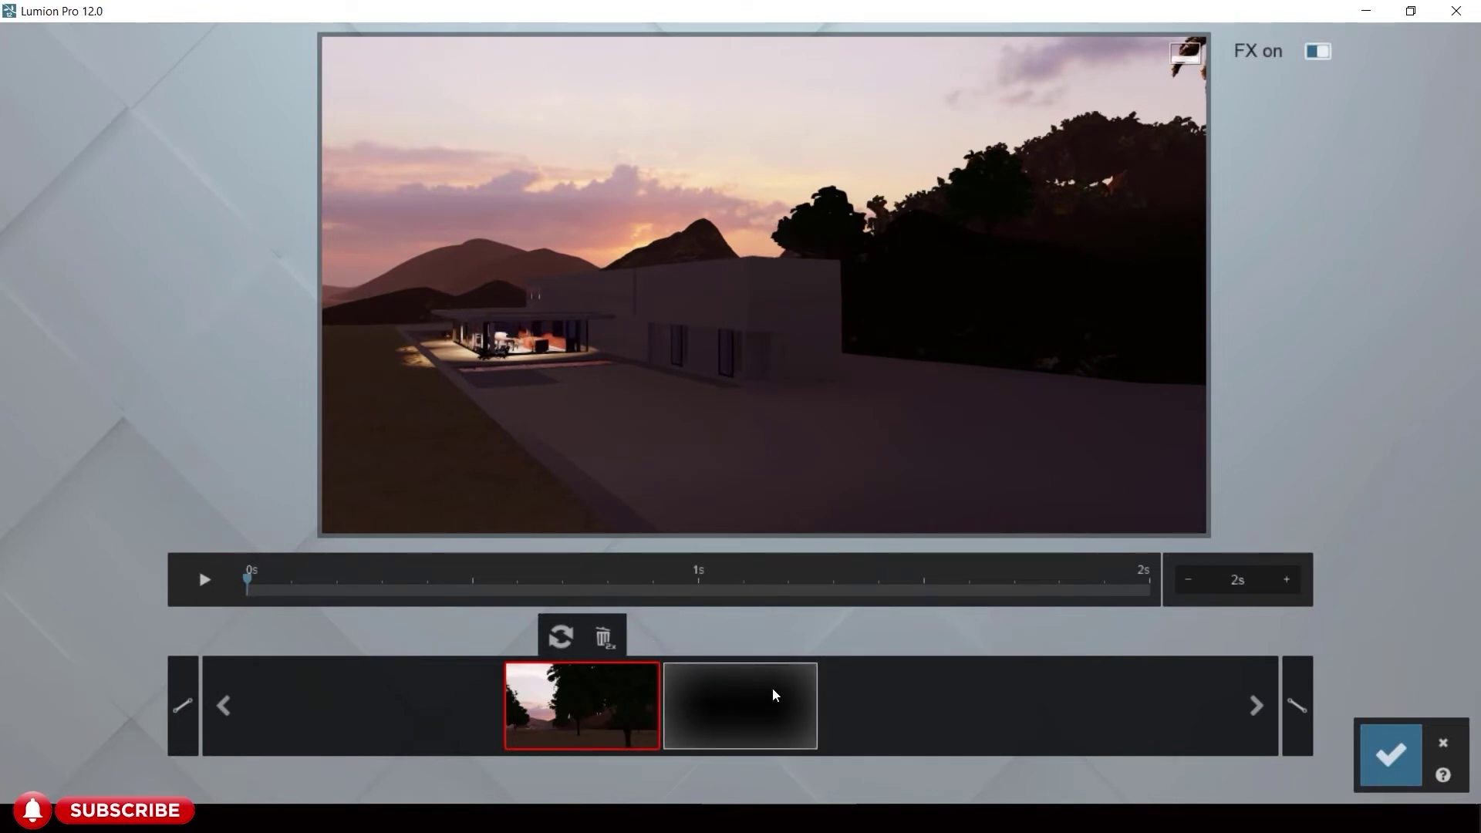
{"action": "left_click", "coordinate": [662, 491]}
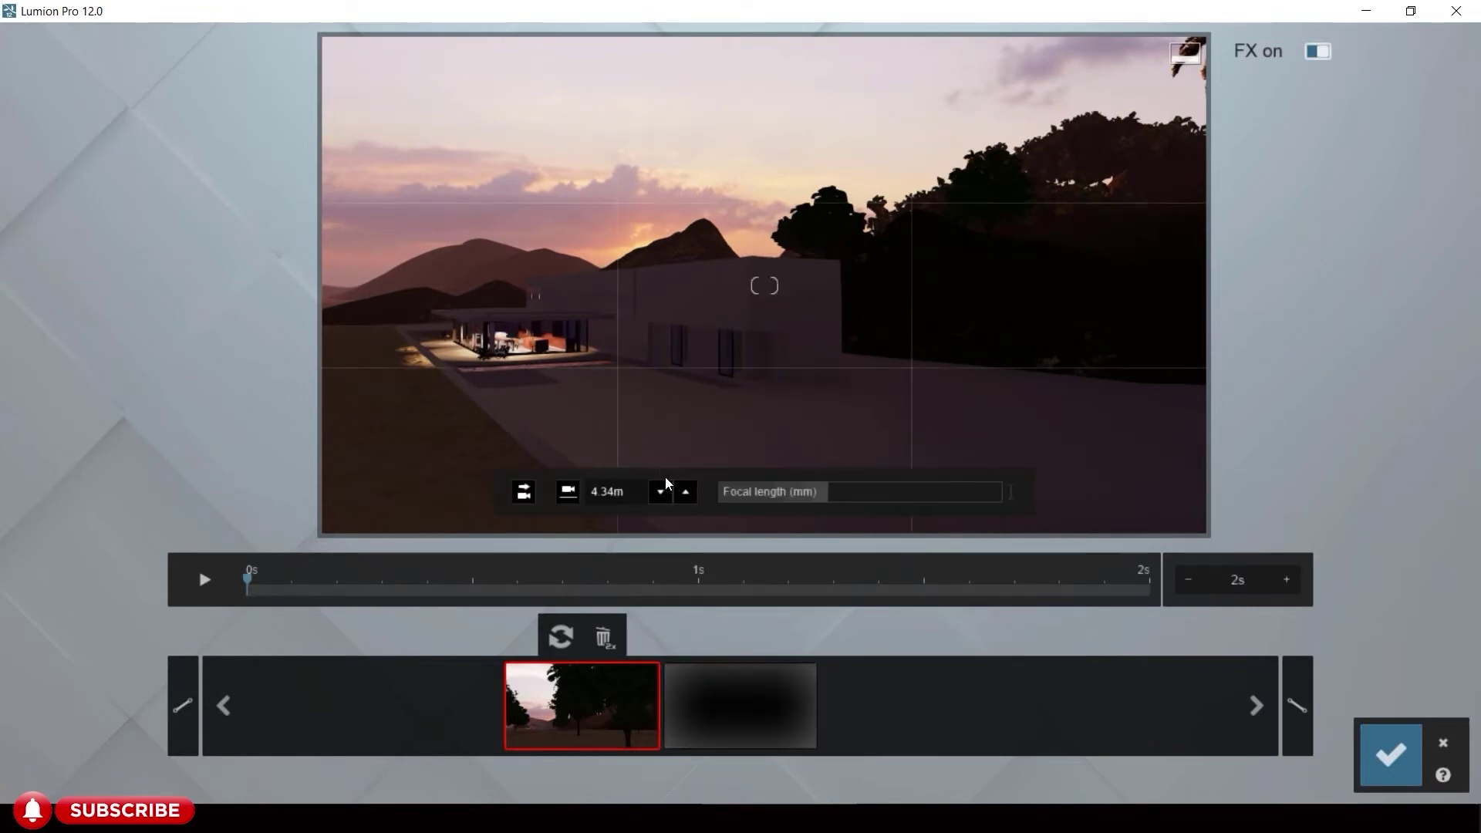
{"action": "left_click", "coordinate": [749, 698]}
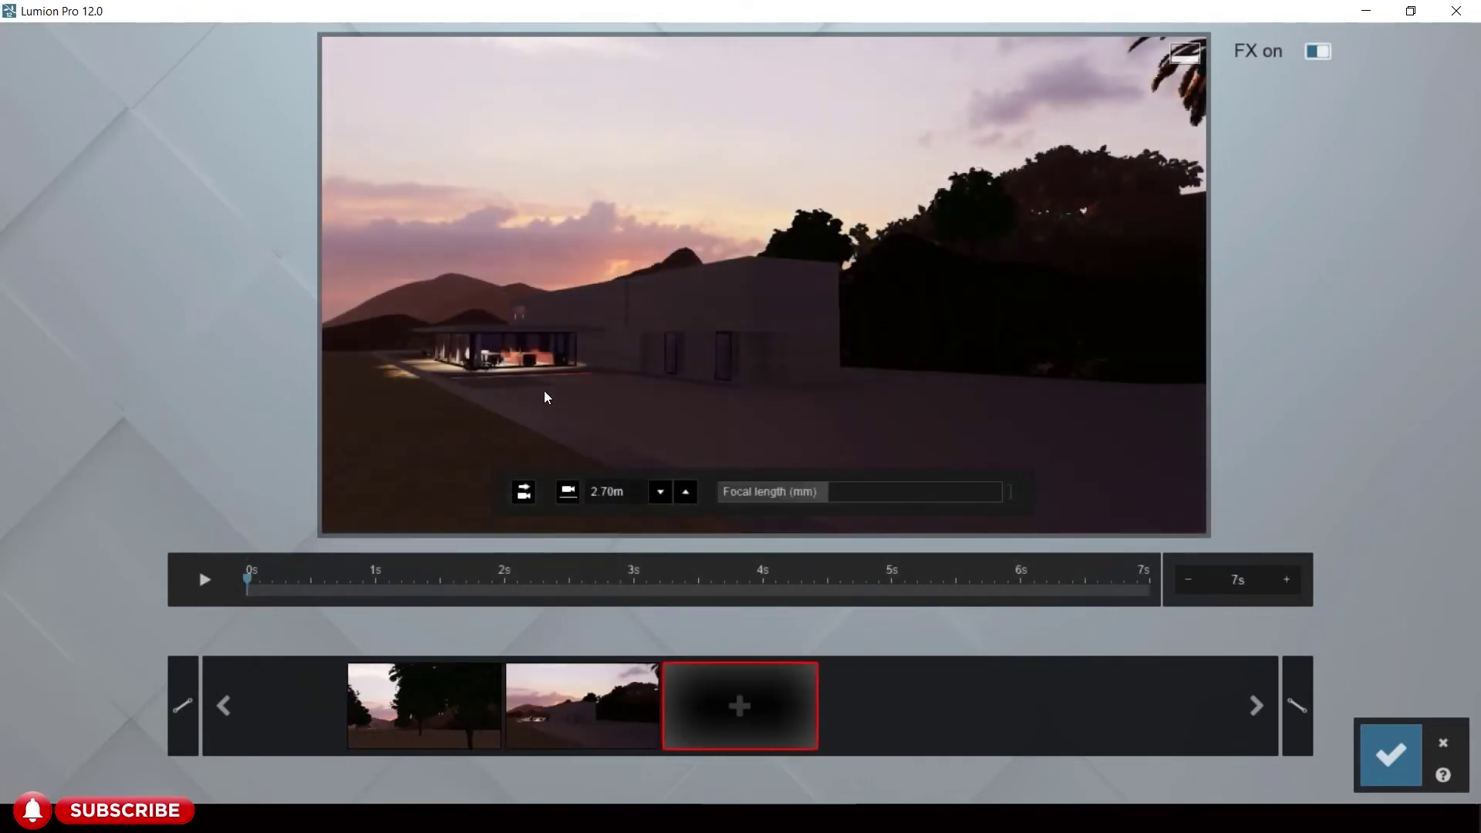
- Frame the house facade with the setting sun beside it at about 2.8 m eye level and add a third keyframe
{"action": "key", "text": "w"}
{"action": "key", "text": "a"}
{"action": "right_click_drag", "start_coordinate": [764, 285], "coordinate": [880, 286]}
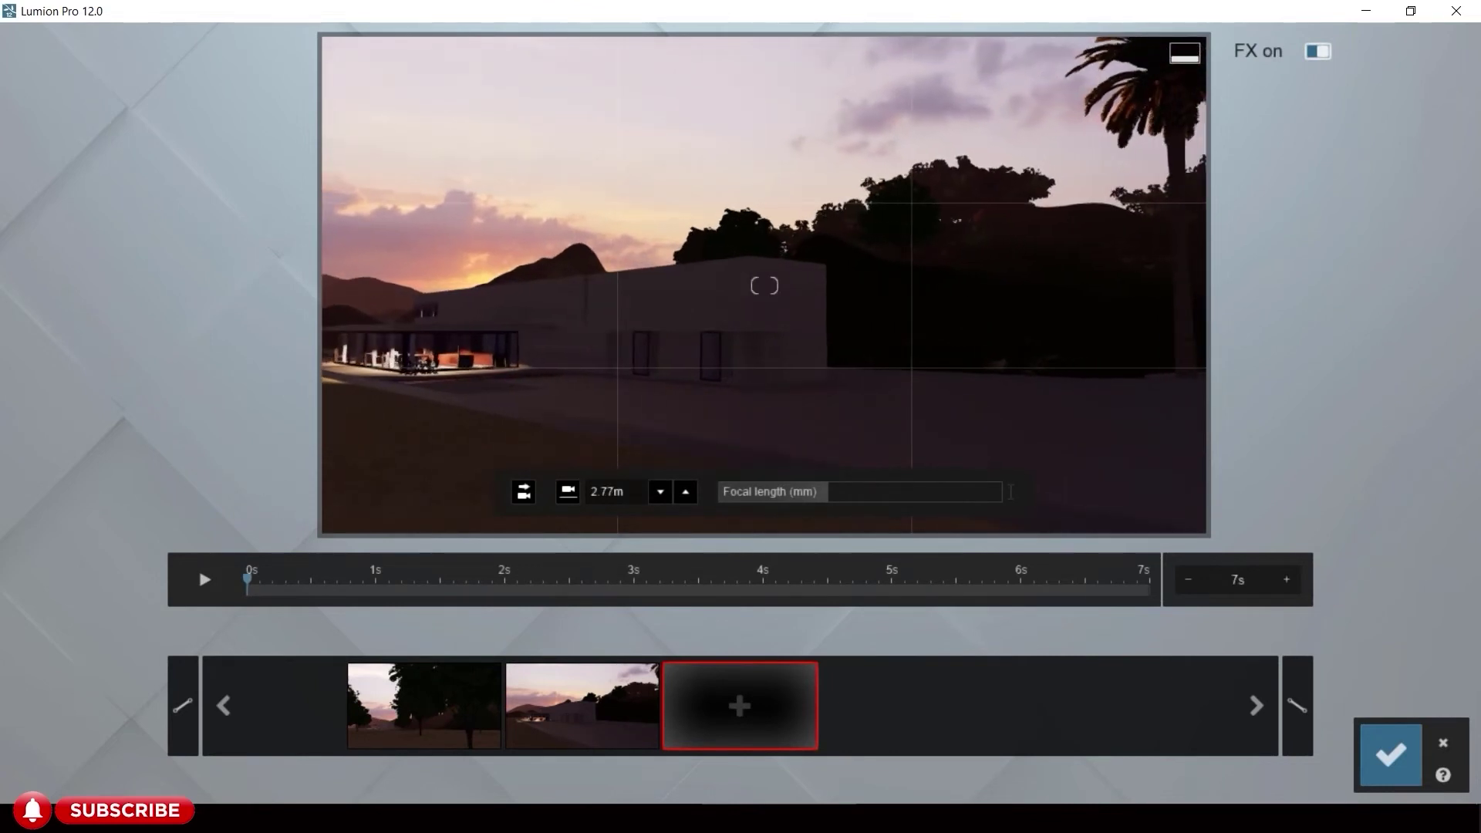
{"action": "key", "text": "a"}
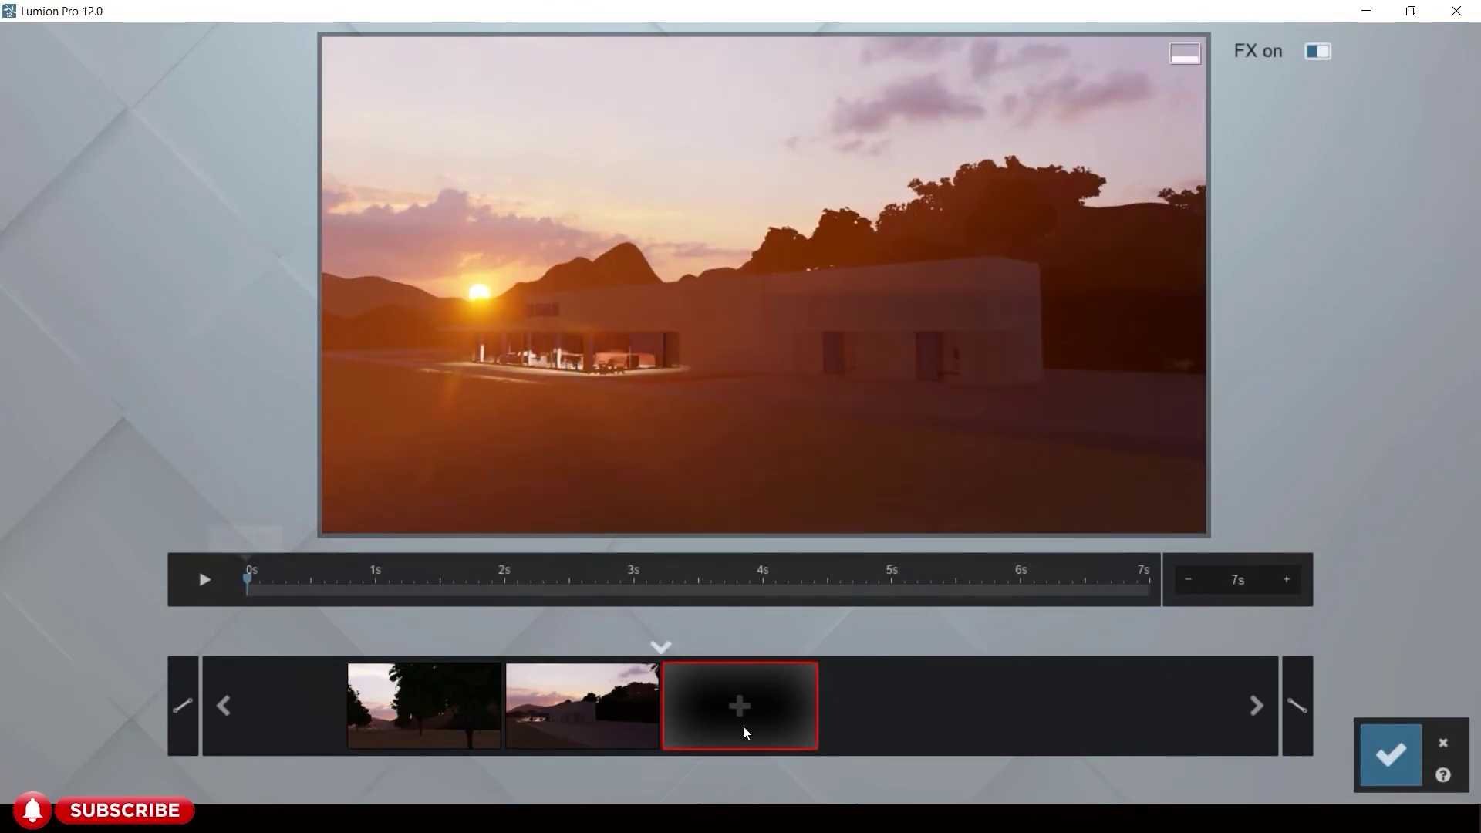
{"action": "left_click", "coordinate": [748, 718]}
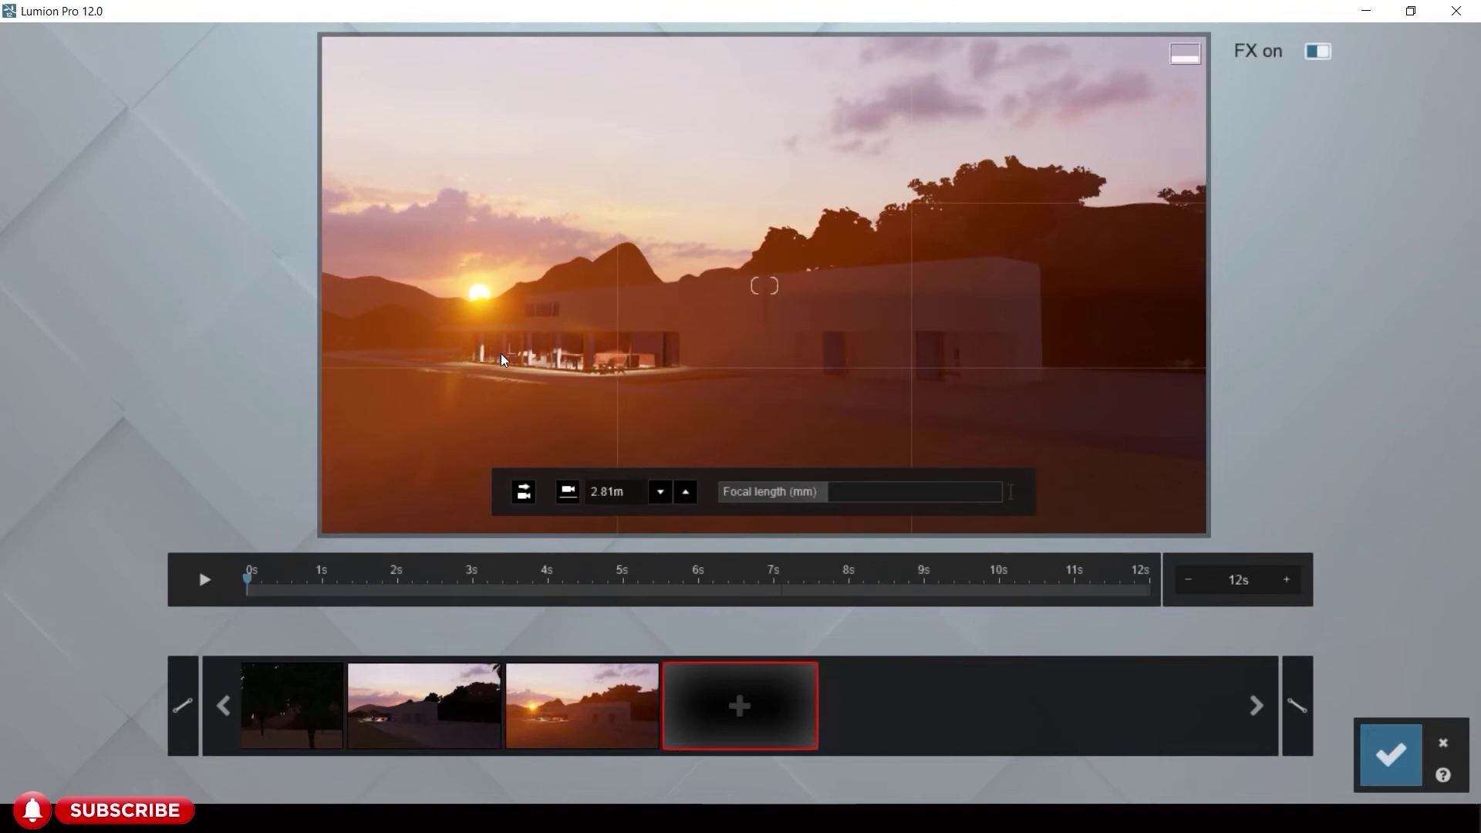
- Move the camera around to face the lit terrace and long facade, and add a fourth camera keyframe
{"action": "key", "text": "a"}
{"action": "right_click_drag", "start_coordinate": [502, 354], "coordinate": [732, 354]}
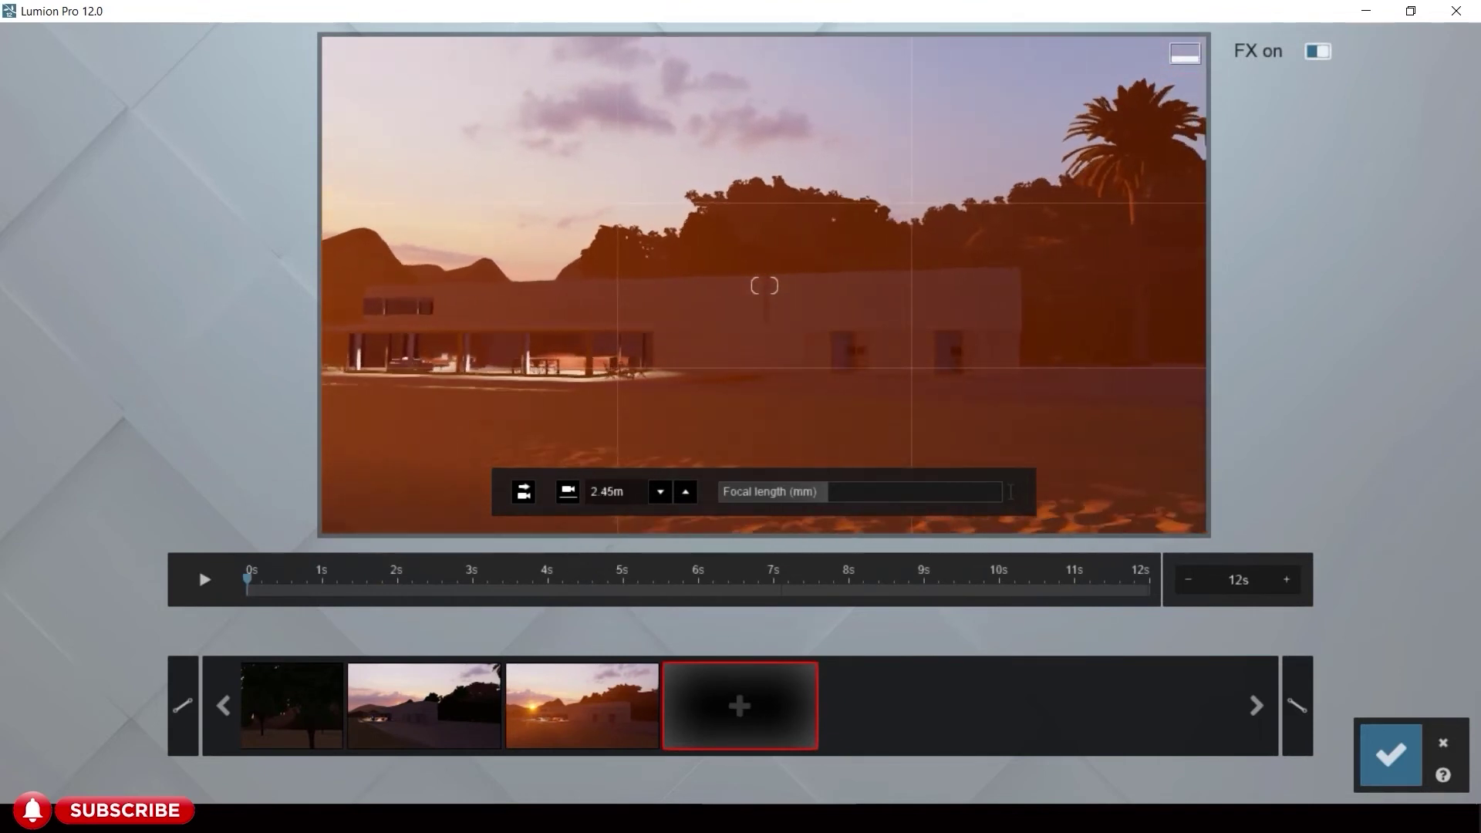
{"action": "key", "text": "q"}
{"action": "key", "text": "w"}
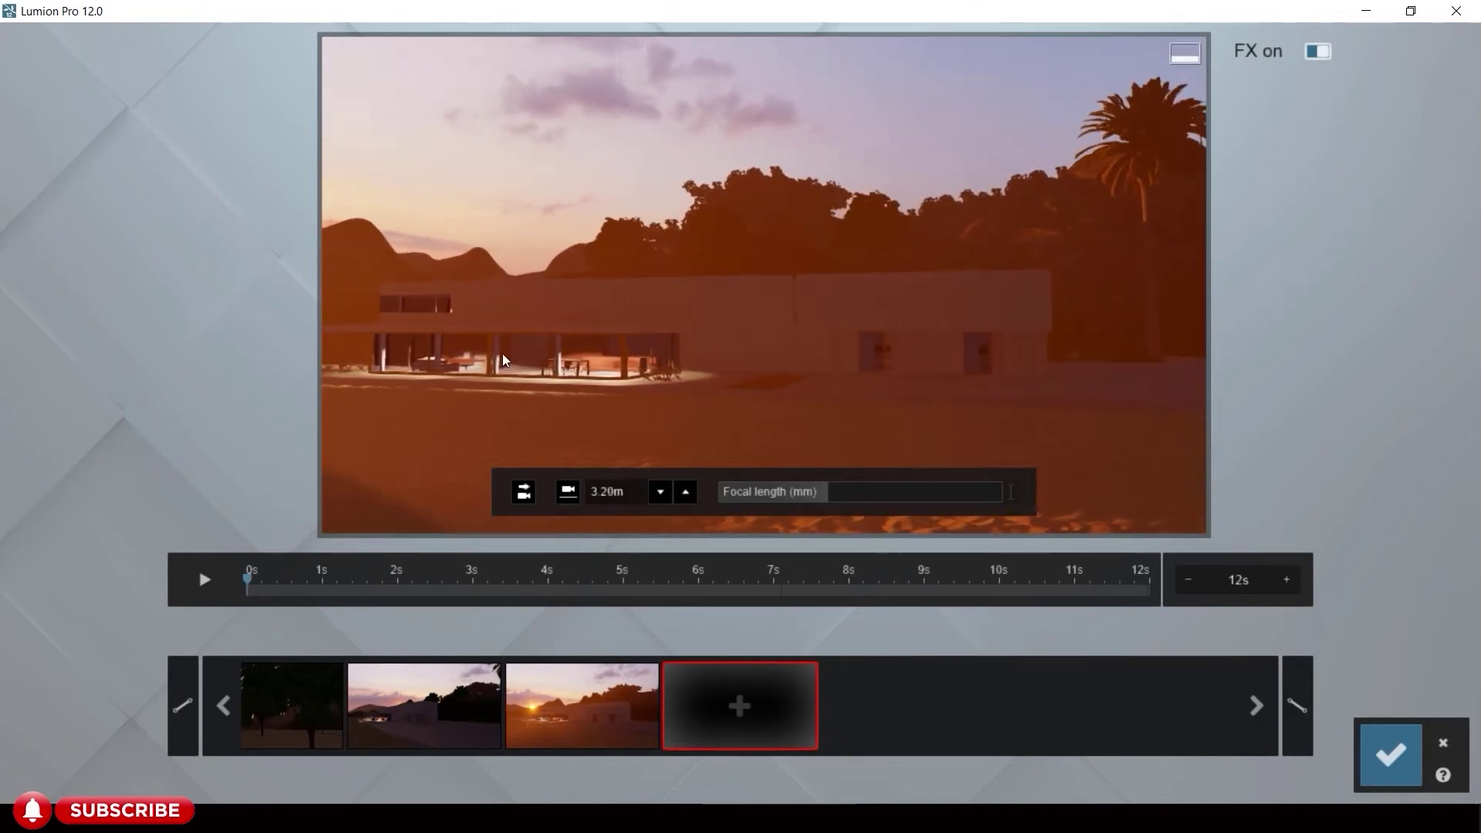
{"action": "key", "text": "a"}
{"action": "right_click_drag", "start_coordinate": [583, 407], "coordinate": [590, 407]}
{"action": "left_click", "coordinate": [699, 657]}
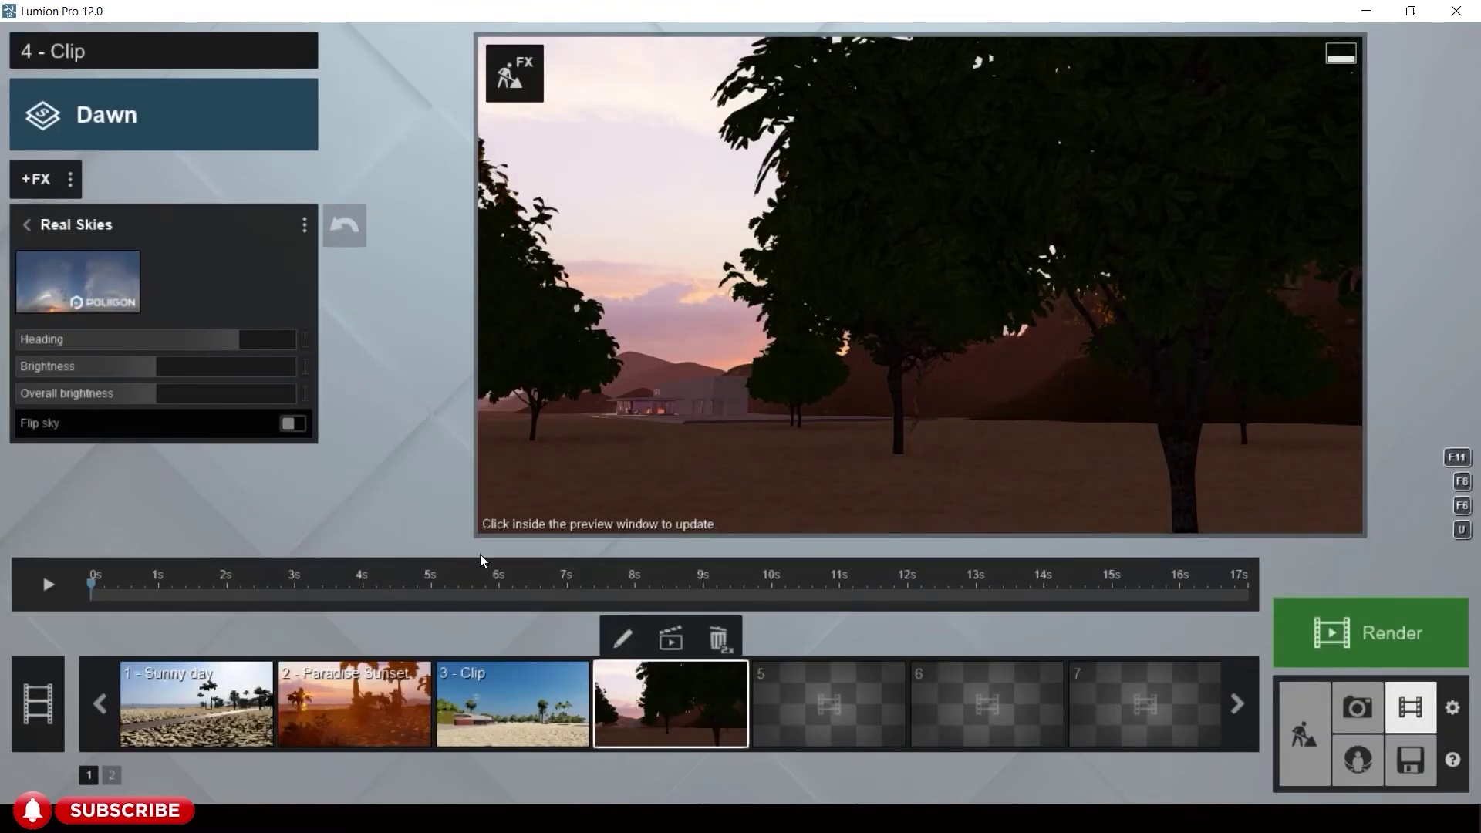
- Return to the slot 4 clip's effects list and open the effects options
{"action": "left_click", "coordinate": [27, 225]}
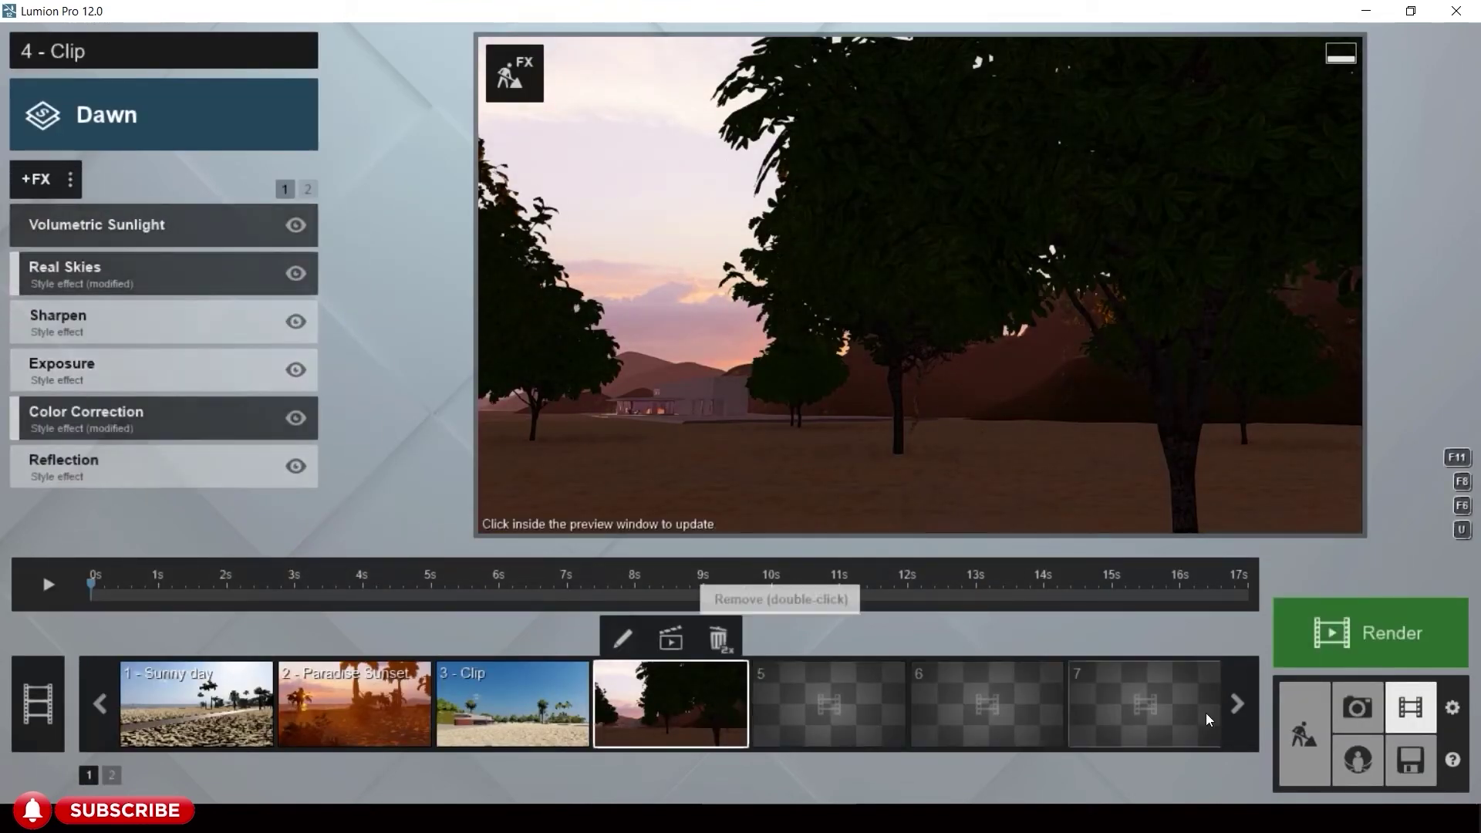
{"action": "left_click", "coordinate": [72, 181]}
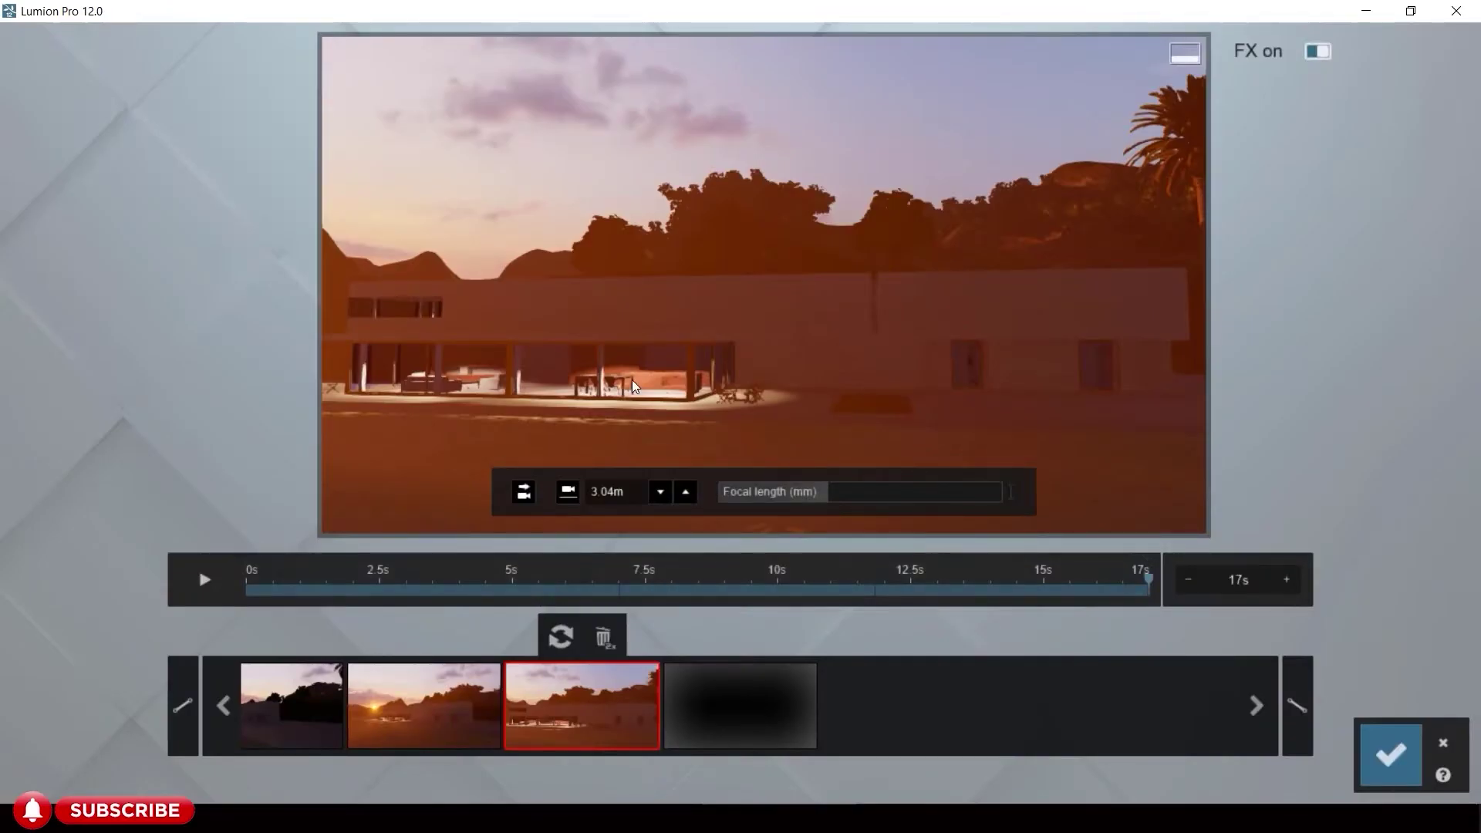
- Sweep the camera past the terrace to the pool side at about 2.2 m eye level and add a fifth keyframe
{"action": "right_click_drag", "start_coordinate": [469, 266], "coordinate": [467, 266]}
{"action": "key", "text": "a"}
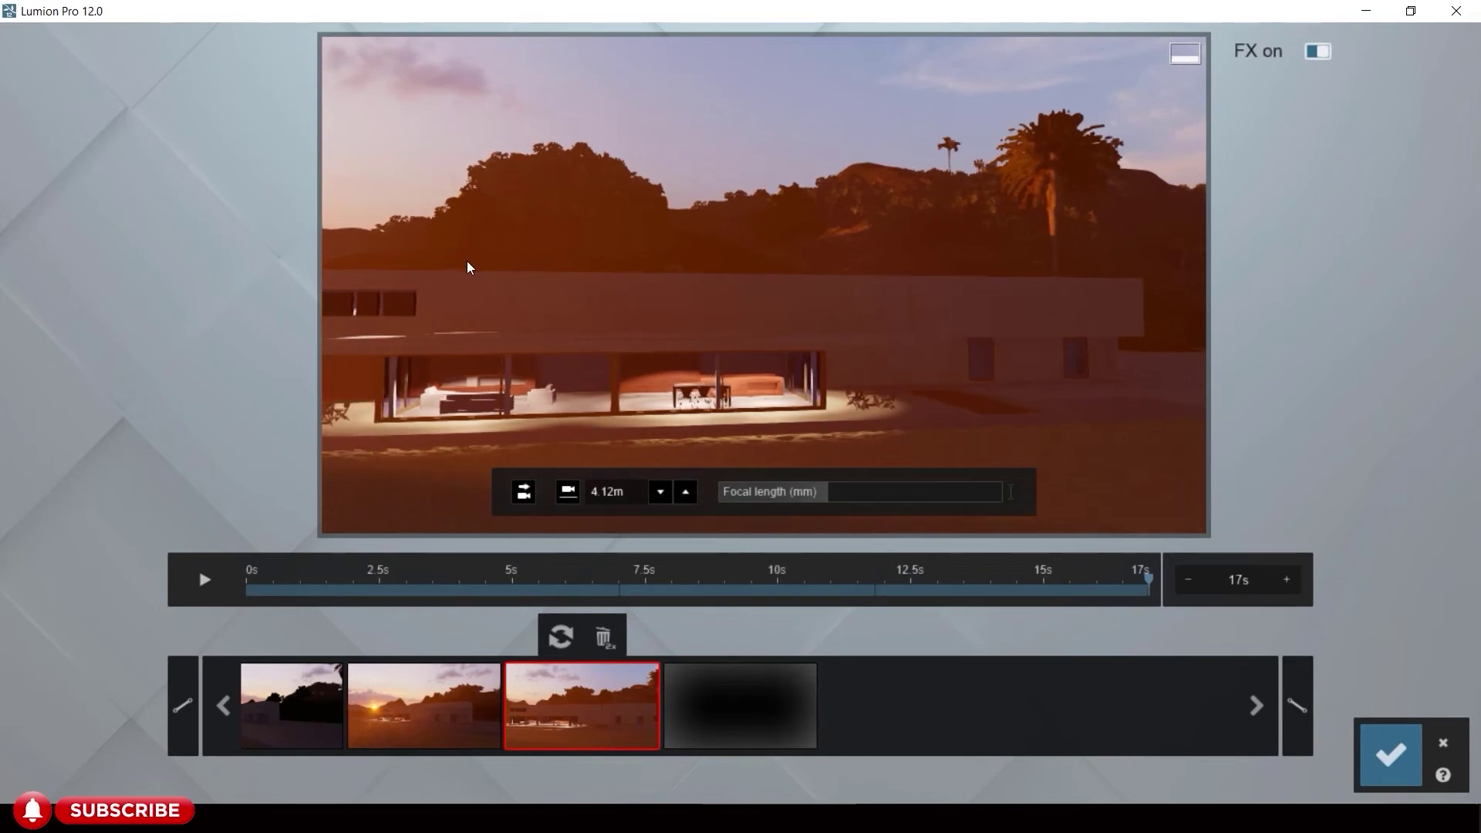
{"action": "right_click_drag", "start_coordinate": [618, 335], "coordinate": [618, 335]}
{"action": "key", "text": "a"}
{"action": "key", "text": "e"}
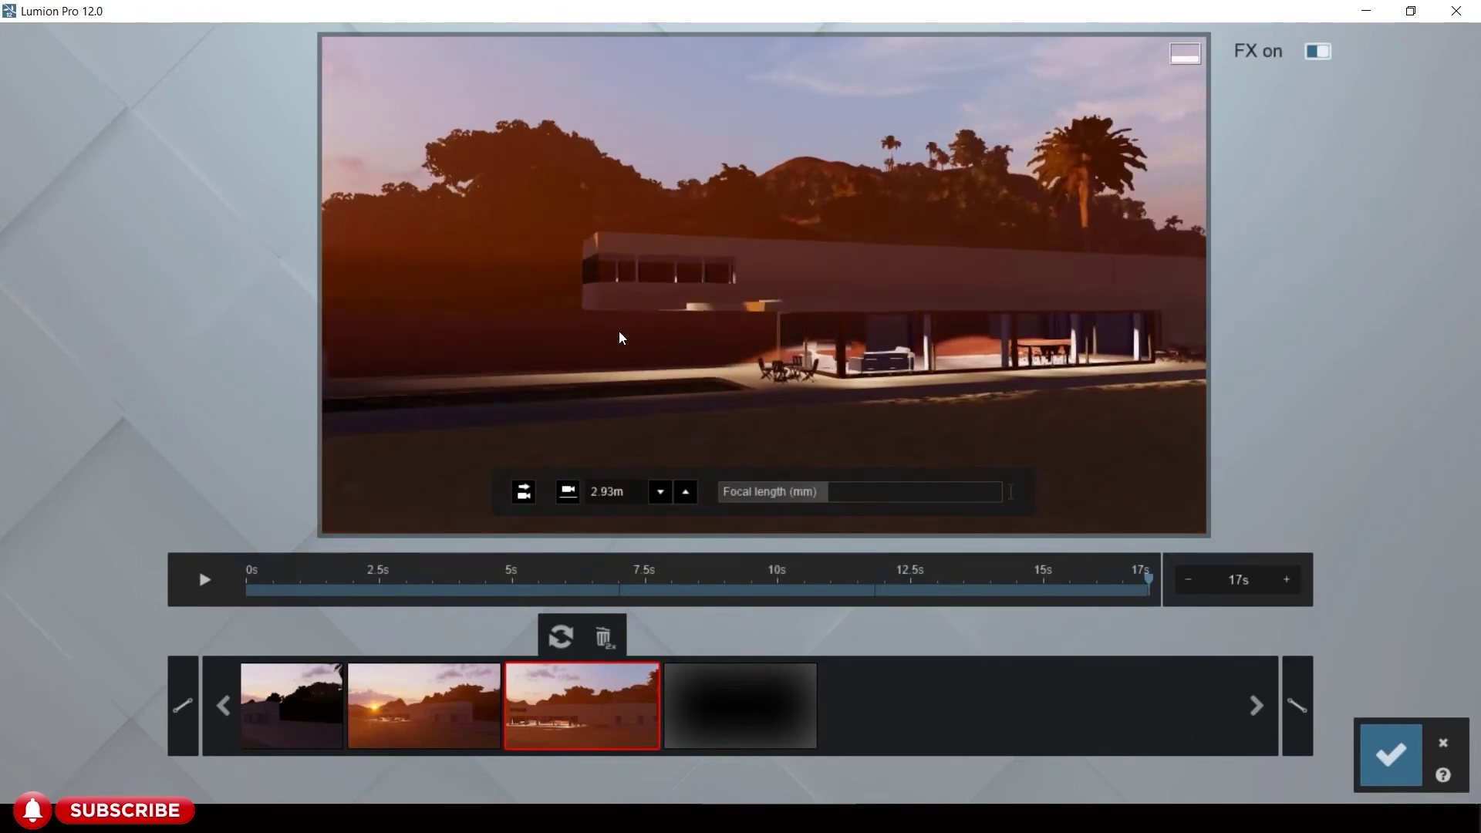
{"action": "key", "text": "w"}
{"action": "key", "text": "e"}
{"action": "key", "text": "e"}
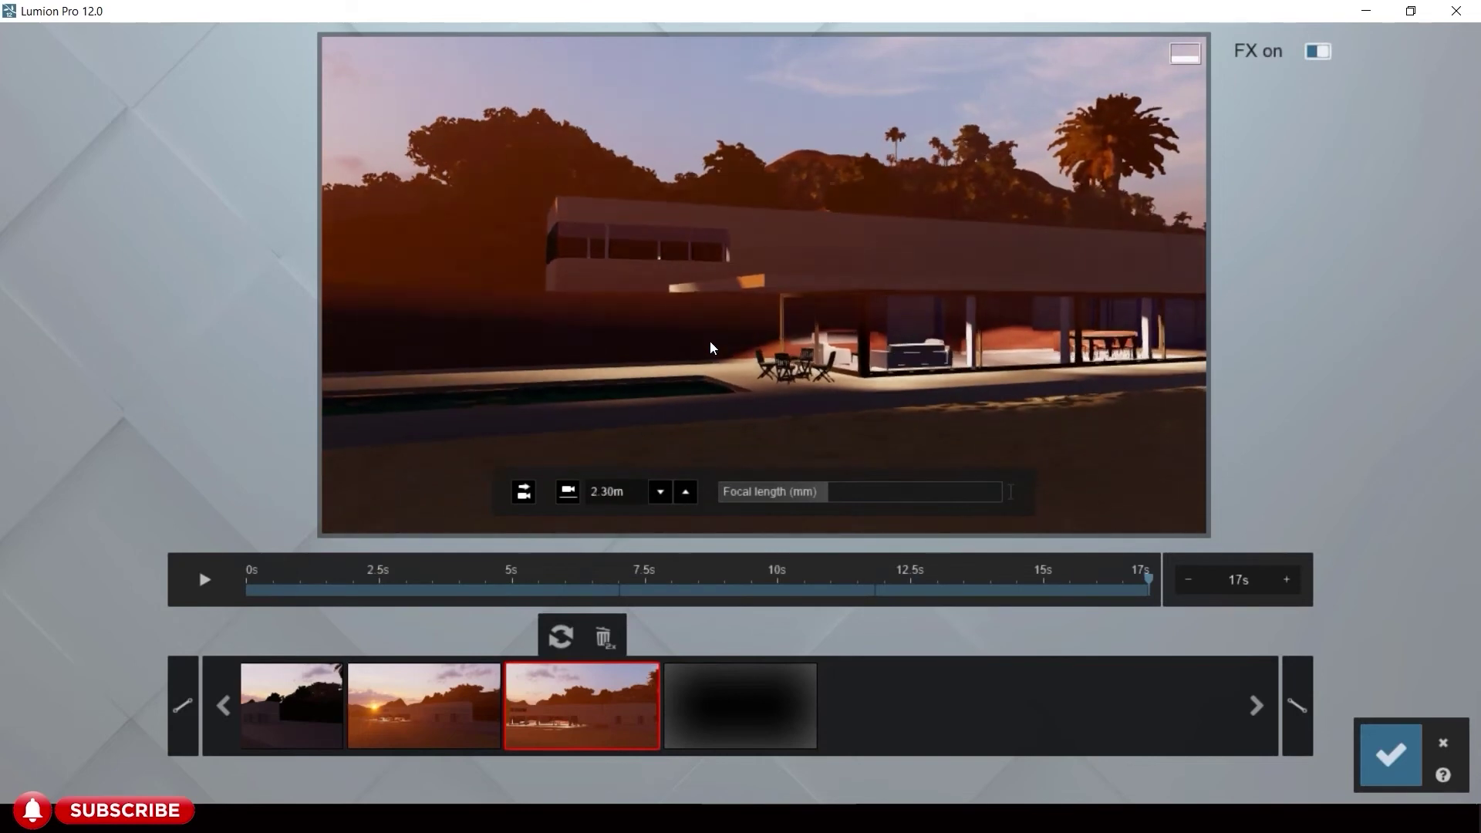
{"action": "key", "text": "a"}
{"action": "right_click_drag", "start_coordinate": [702, 343], "coordinate": [703, 343]}
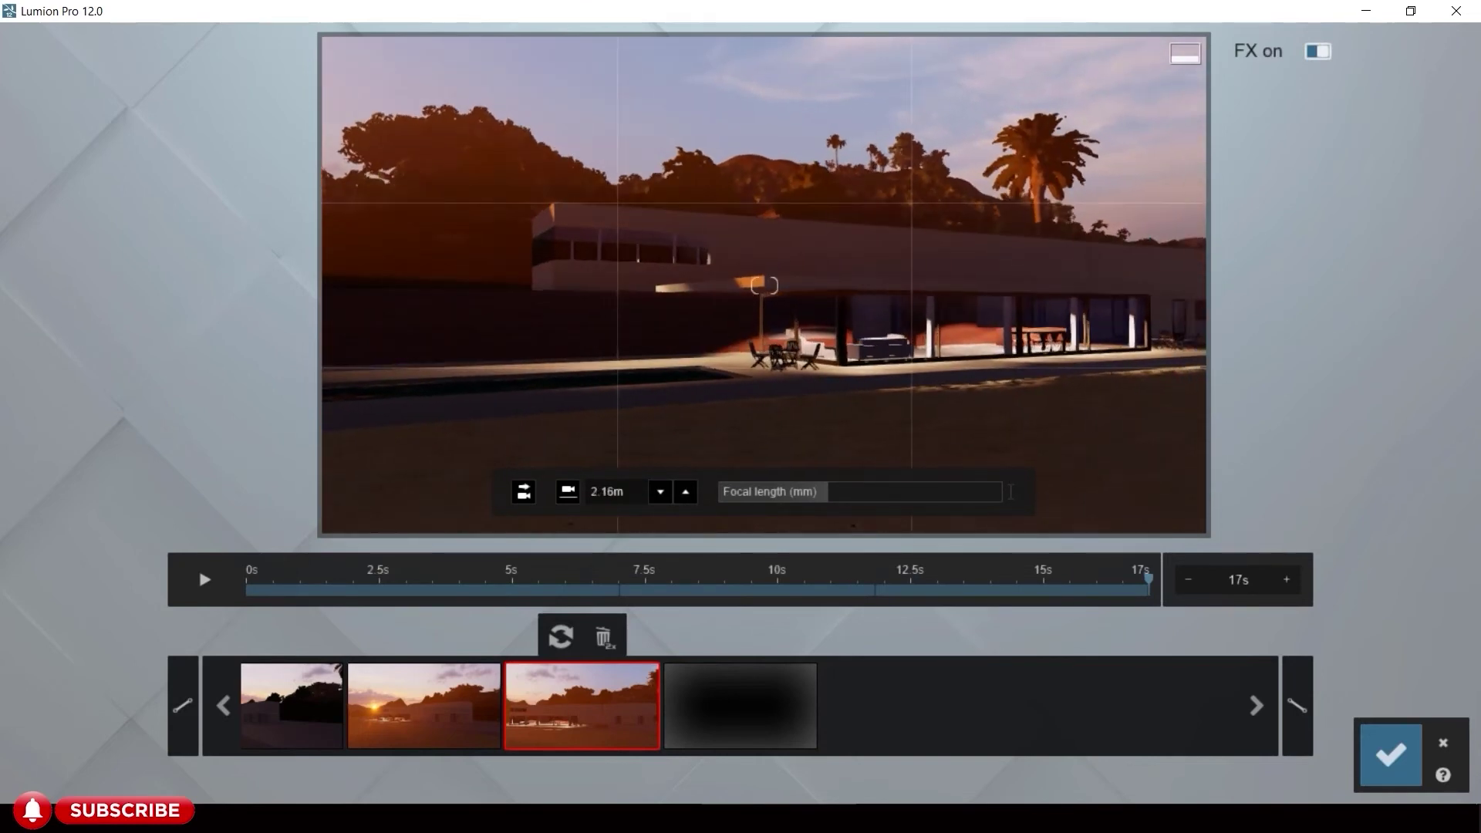
{"action": "left_click", "coordinate": [745, 714]}
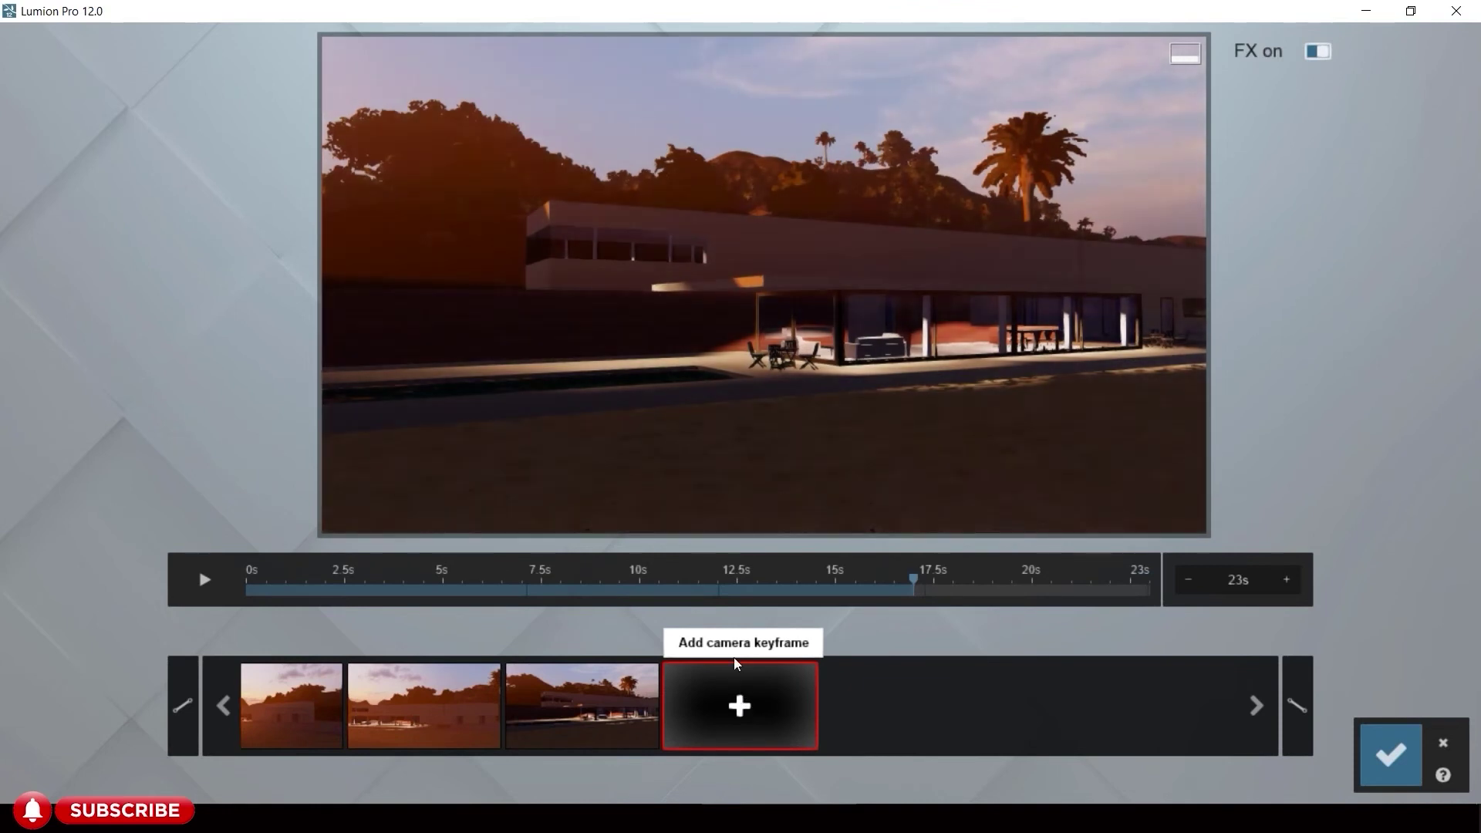
- Move the camera beyond the pool end, raise it to about 4.5 m with the palms in frame, and add a sixth keyframe
{"action": "mouse_move", "coordinate": [689, 497]}
{"action": "key", "text": "a"}
{"action": "right_click_drag", "start_coordinate": [764, 286], "coordinate": [765, 285]}
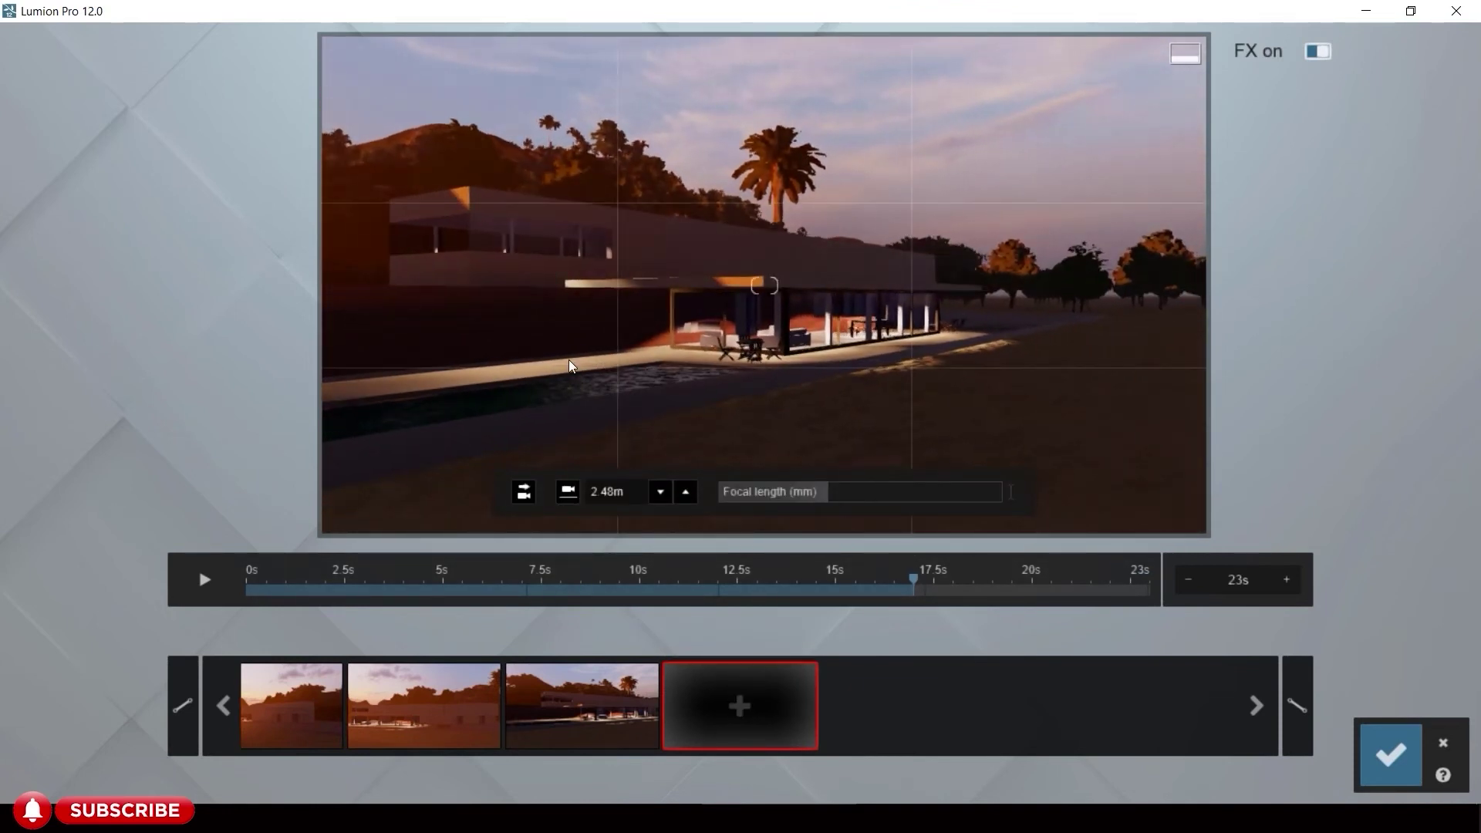
{"action": "right_click_drag", "start_coordinate": [628, 365], "coordinate": [694, 363]}
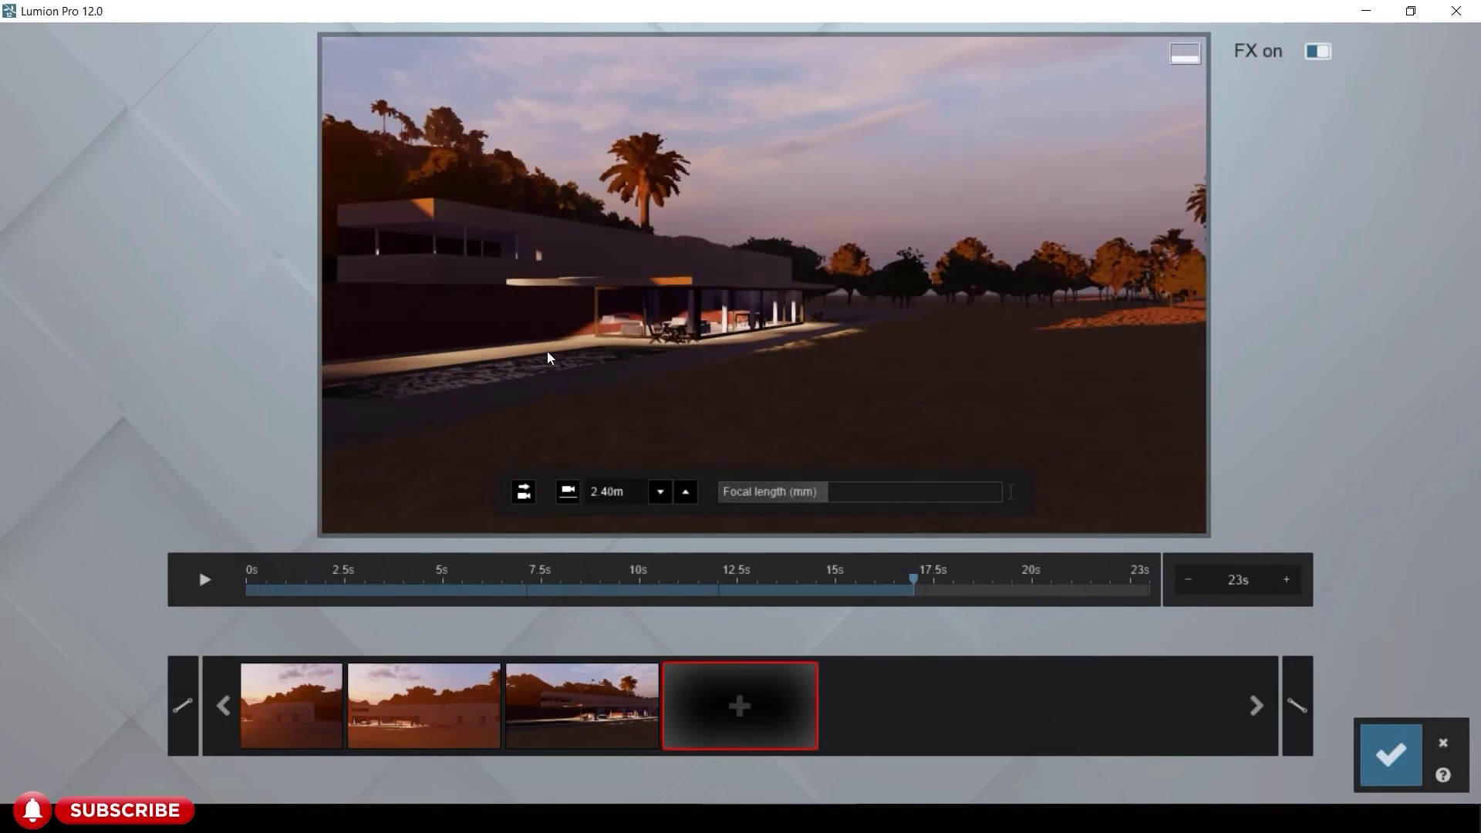
{"action": "right_click_drag", "start_coordinate": [550, 358], "coordinate": [633, 312]}
{"action": "key", "text": "a"}
{"action": "key", "text": "q"}
{"action": "key", "text": "d"}
{"action": "key", "text": "q"}
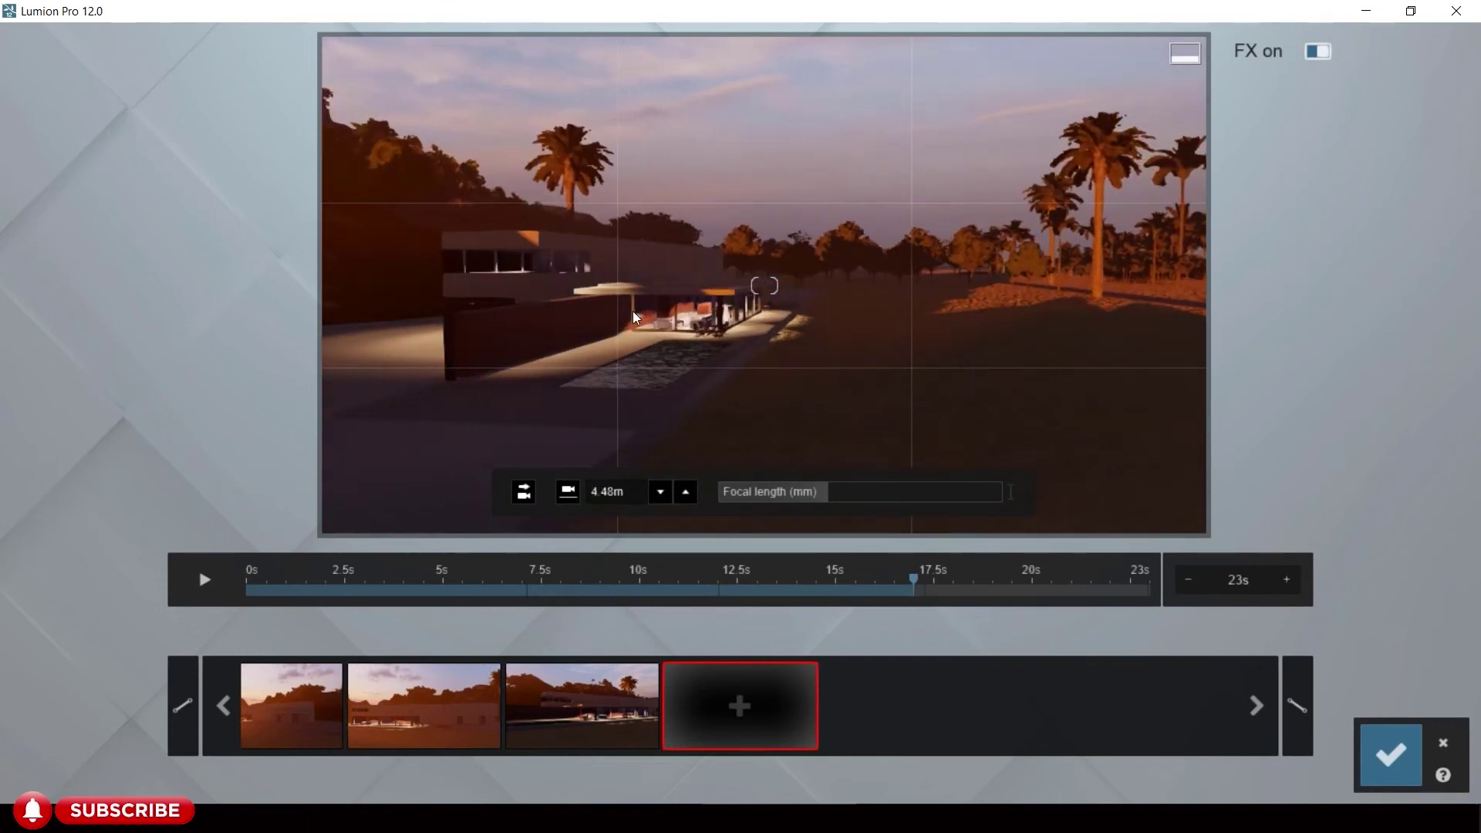
{"action": "right_click_drag", "start_coordinate": [762, 316], "coordinate": [813, 278]}
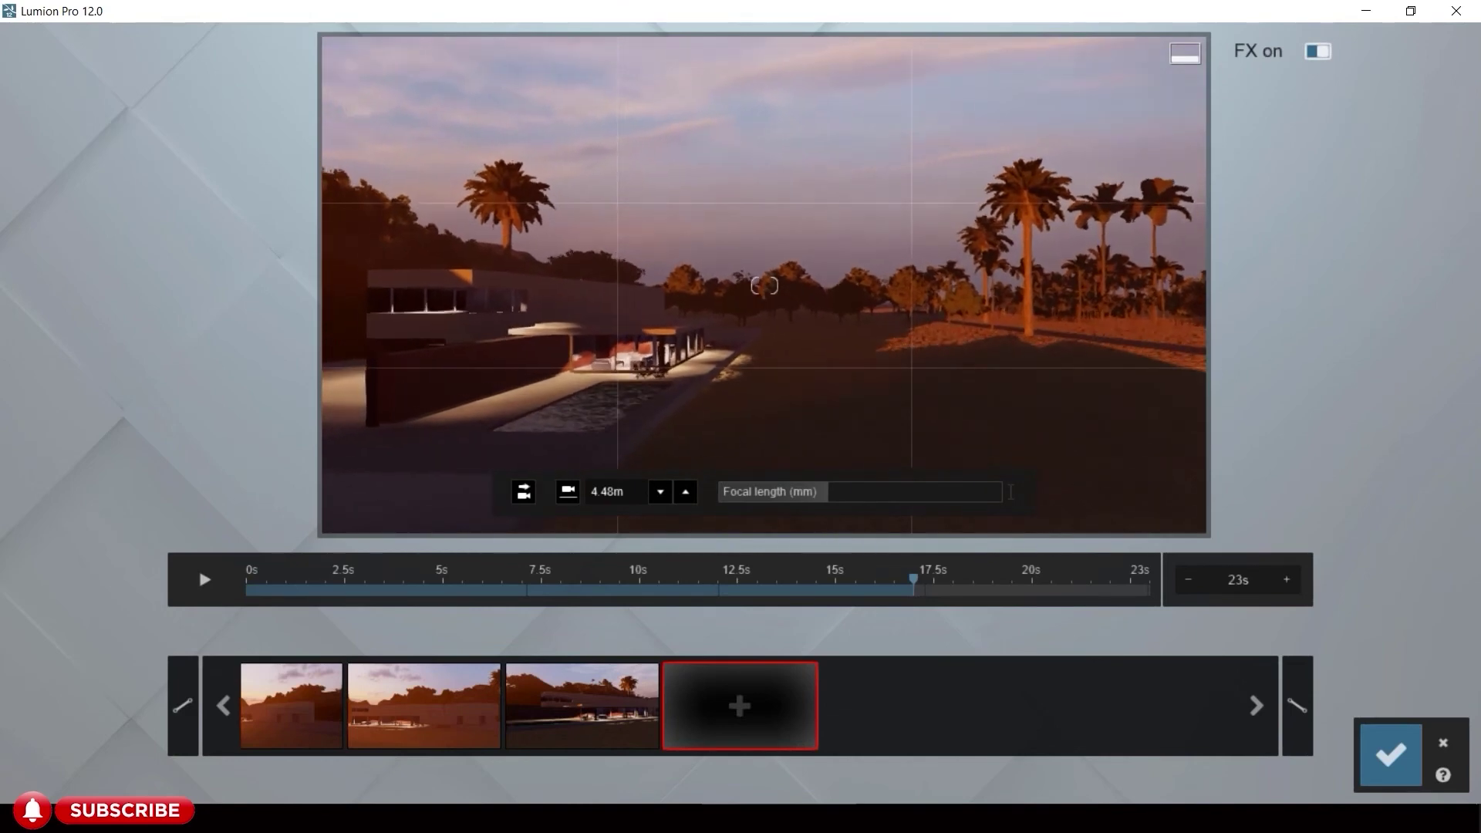
{"action": "left_click", "coordinate": [741, 708]}
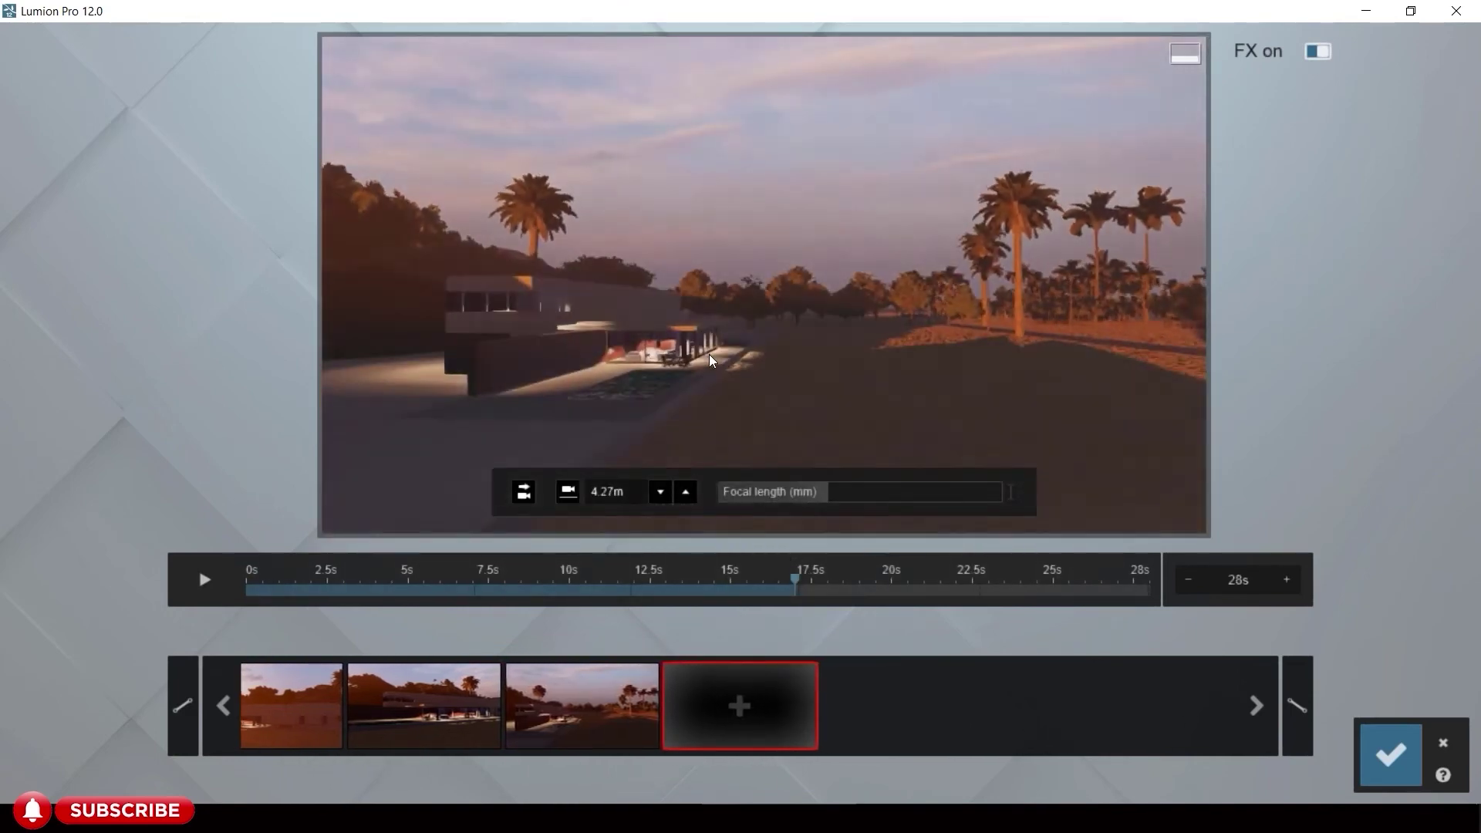
- Pull the camera back from the house and turn it toward the palm trees for the next camera view
{"action": "key", "text": "s"}
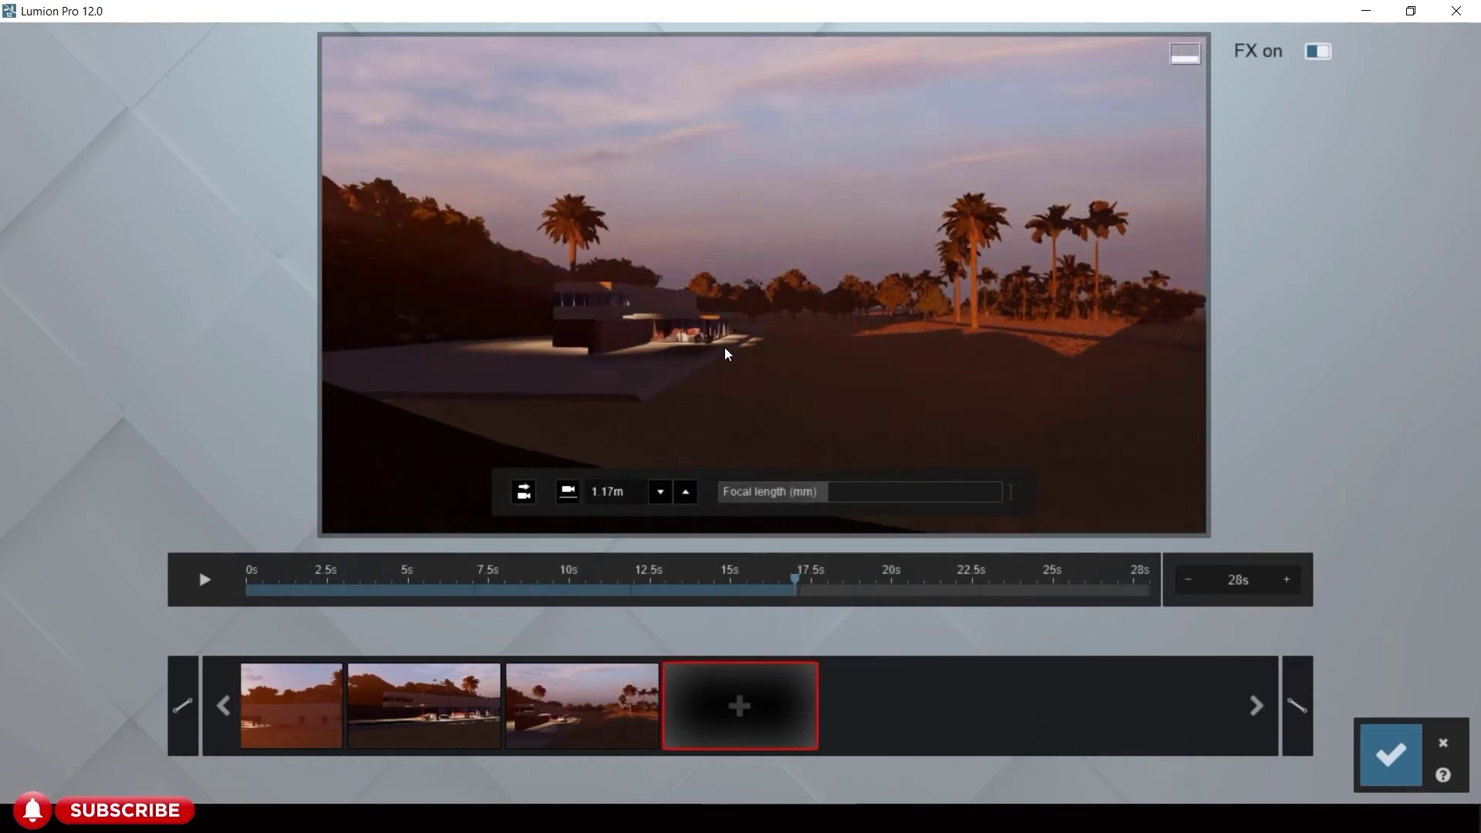
{"action": "right_click_drag", "start_coordinate": [773, 343], "coordinate": [799, 339]}
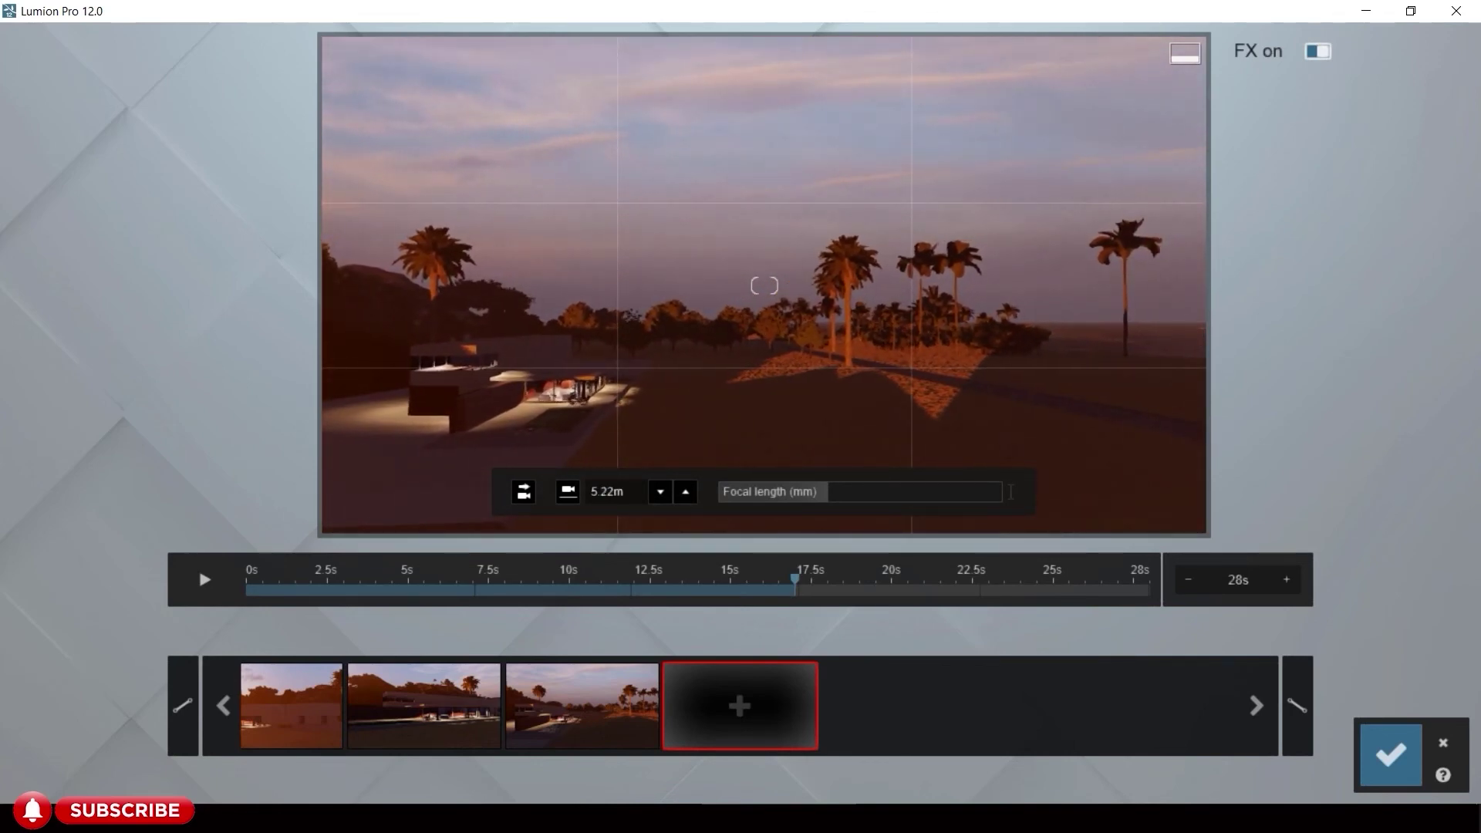